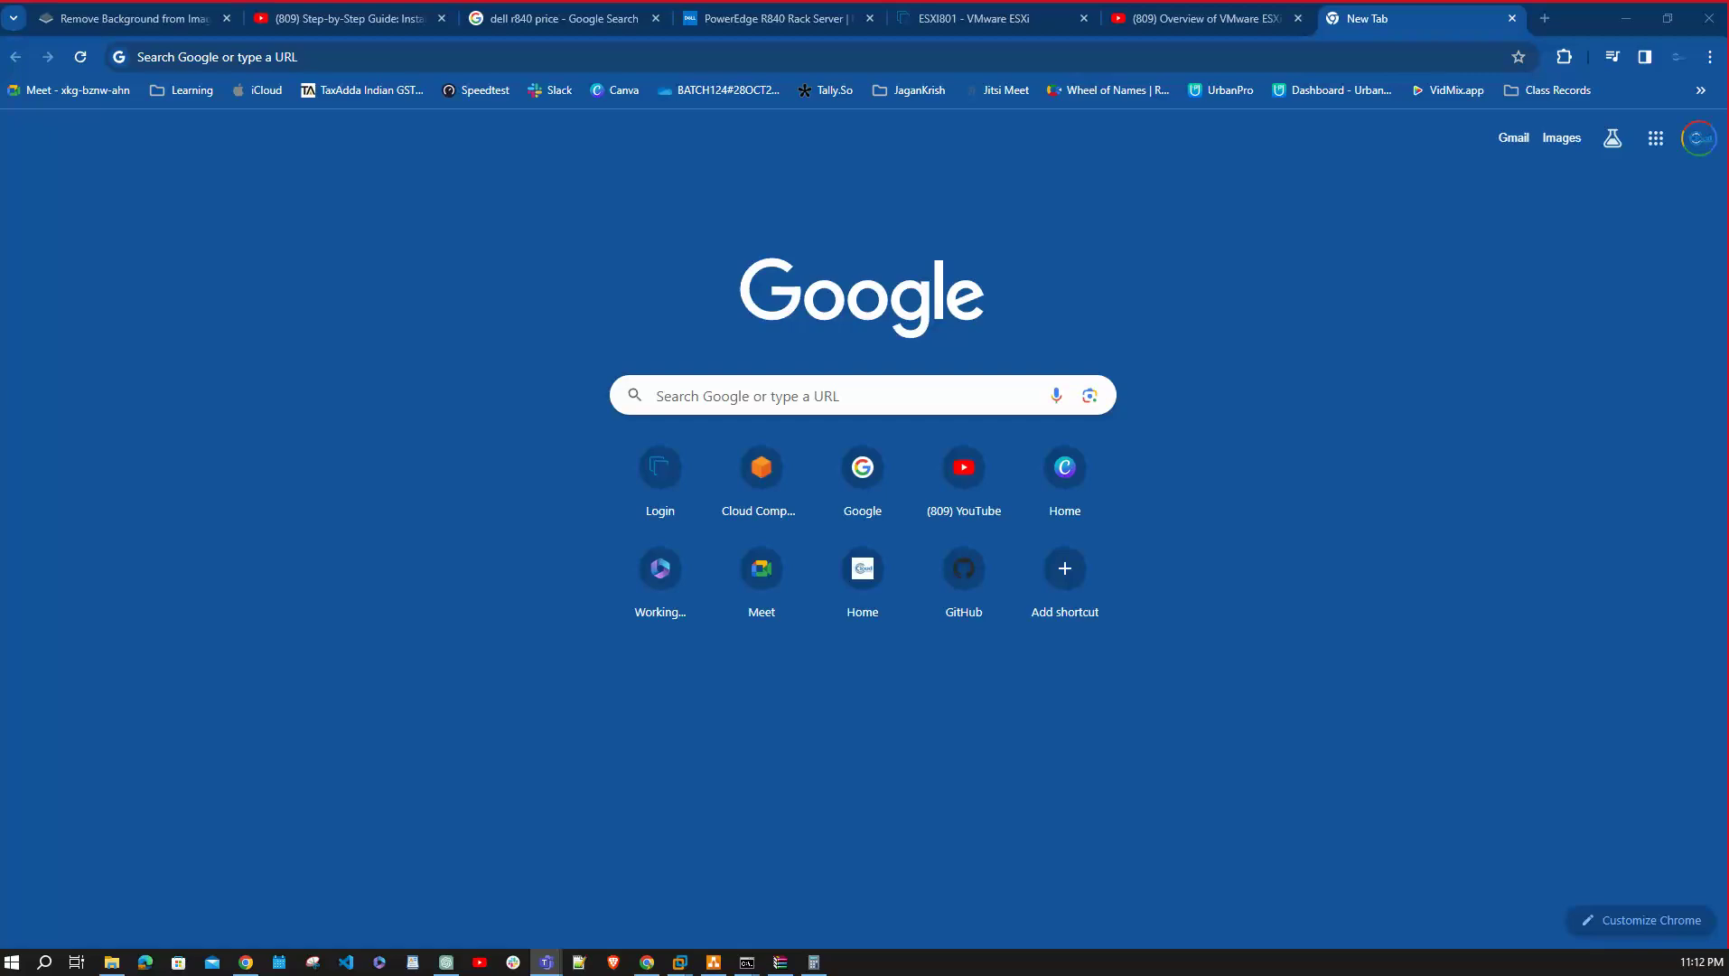
Switch from Chrome's new tab to the draw.io VMware network diagram.
click(713, 961)
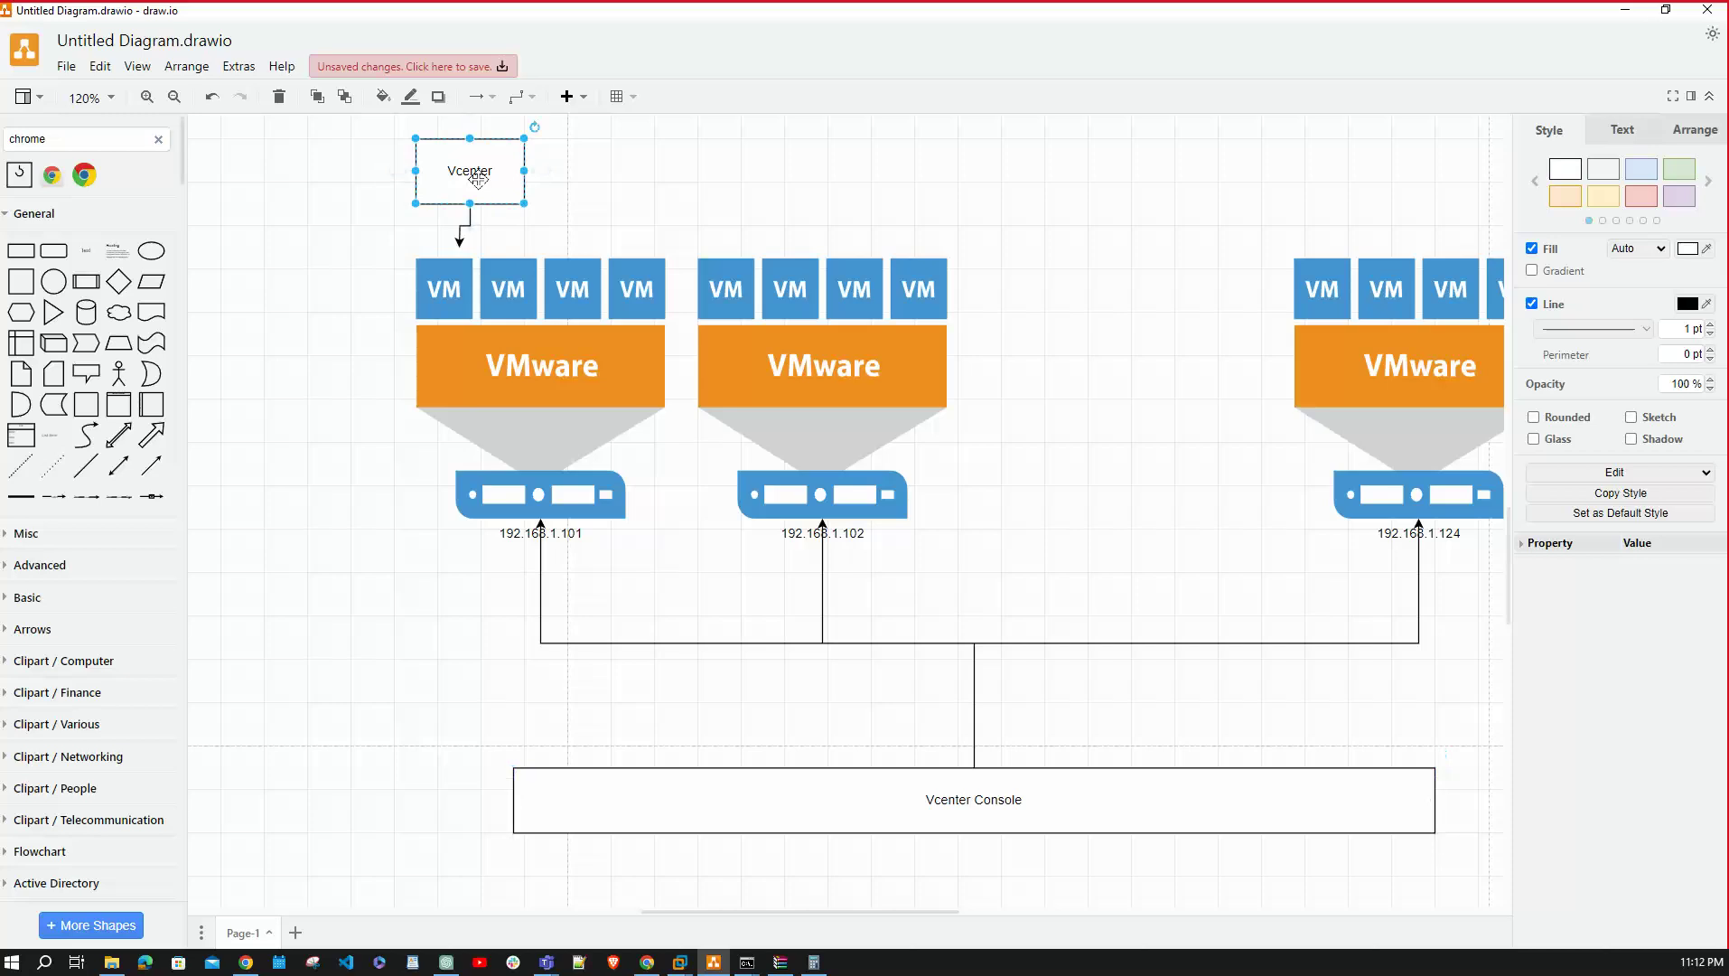
Add 192.168.1.108 as a second line under the Vcenter box label, then minimize draw.io.
double_click(477, 178)
key(End)
key(Return)
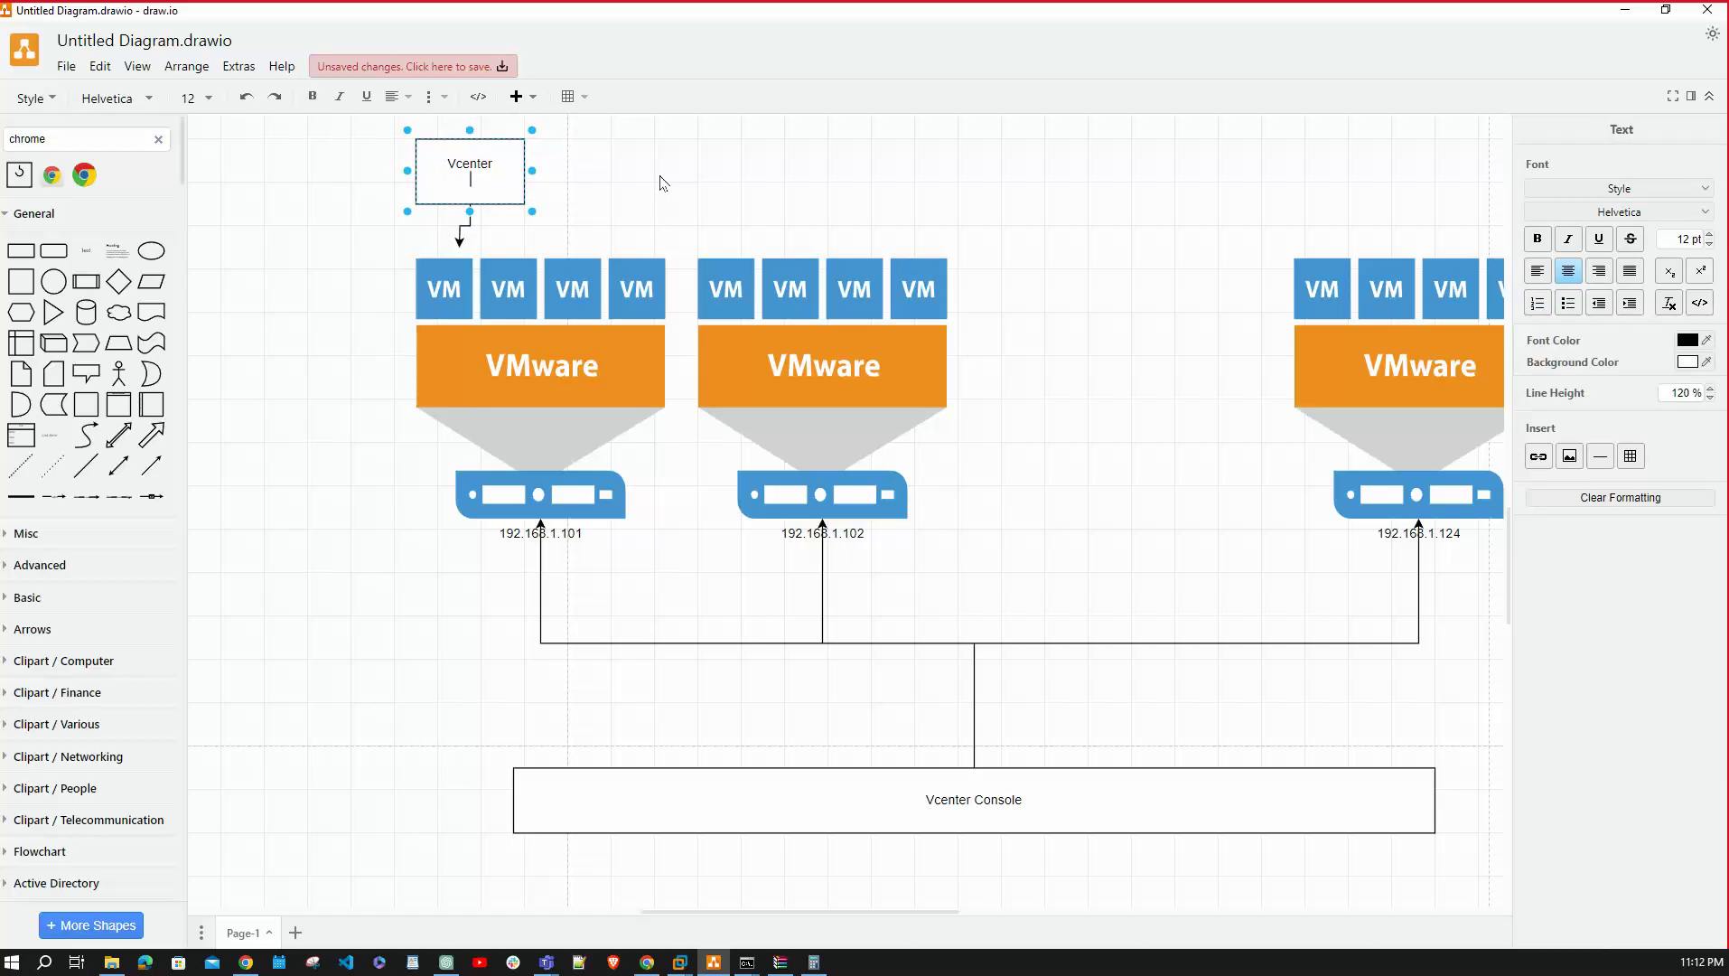
text(192.168.1.108)
click(876, 141)
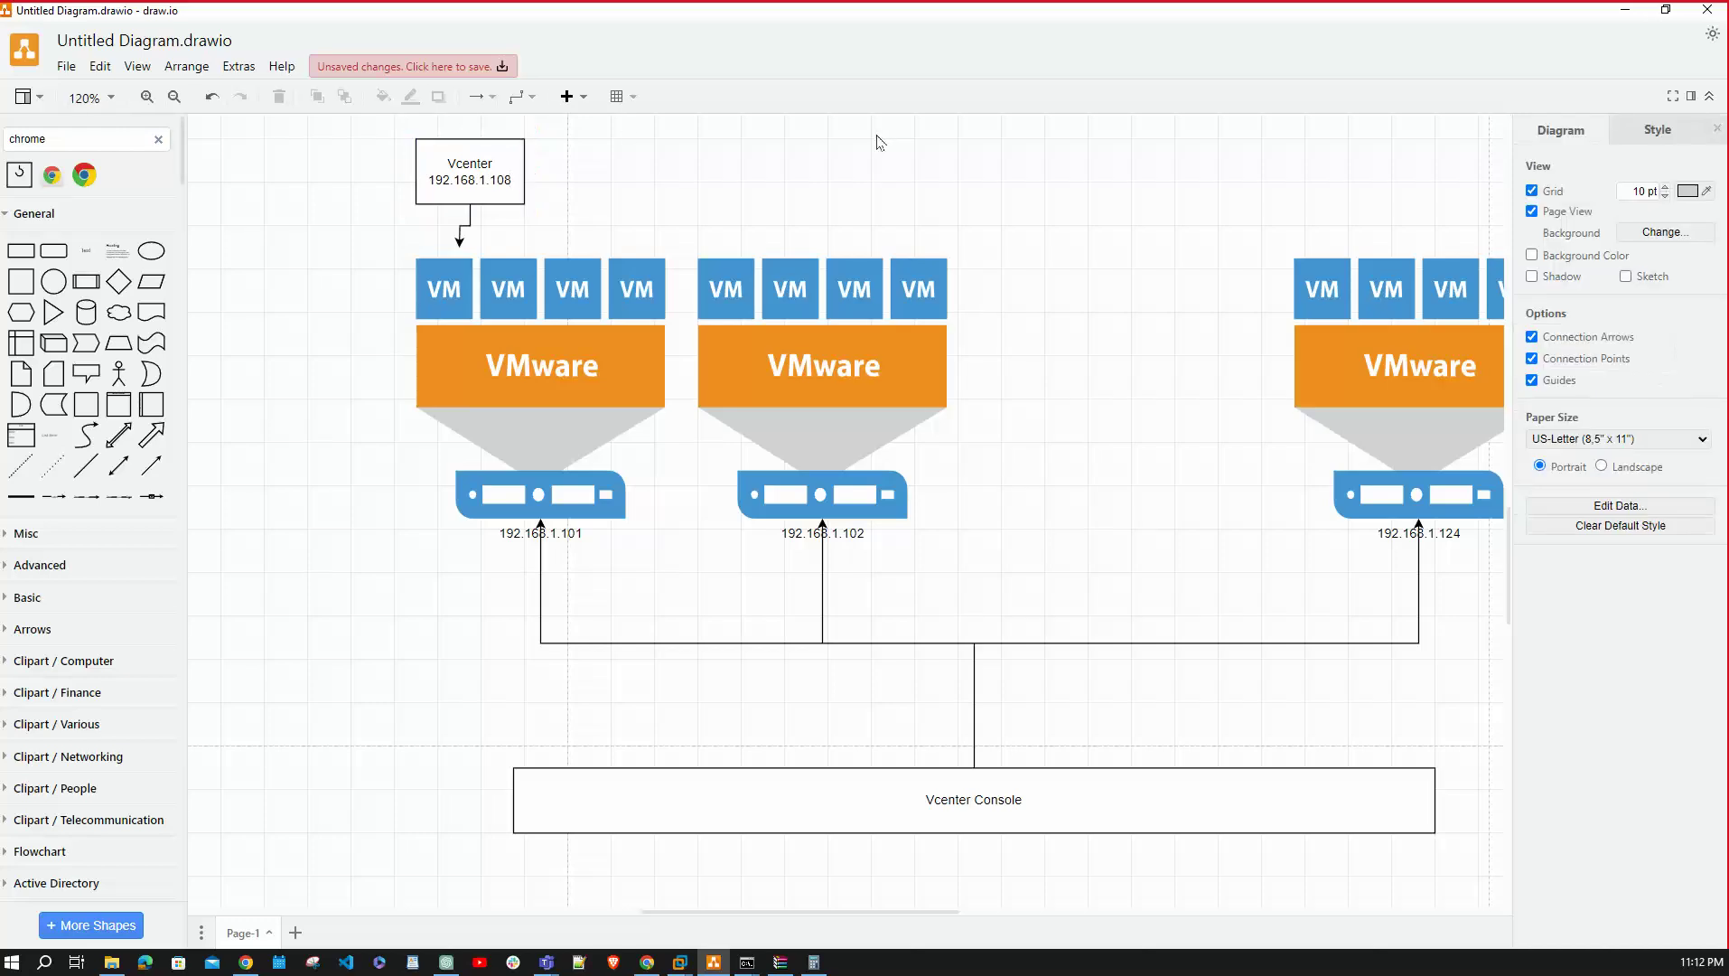
click(1627, 17)
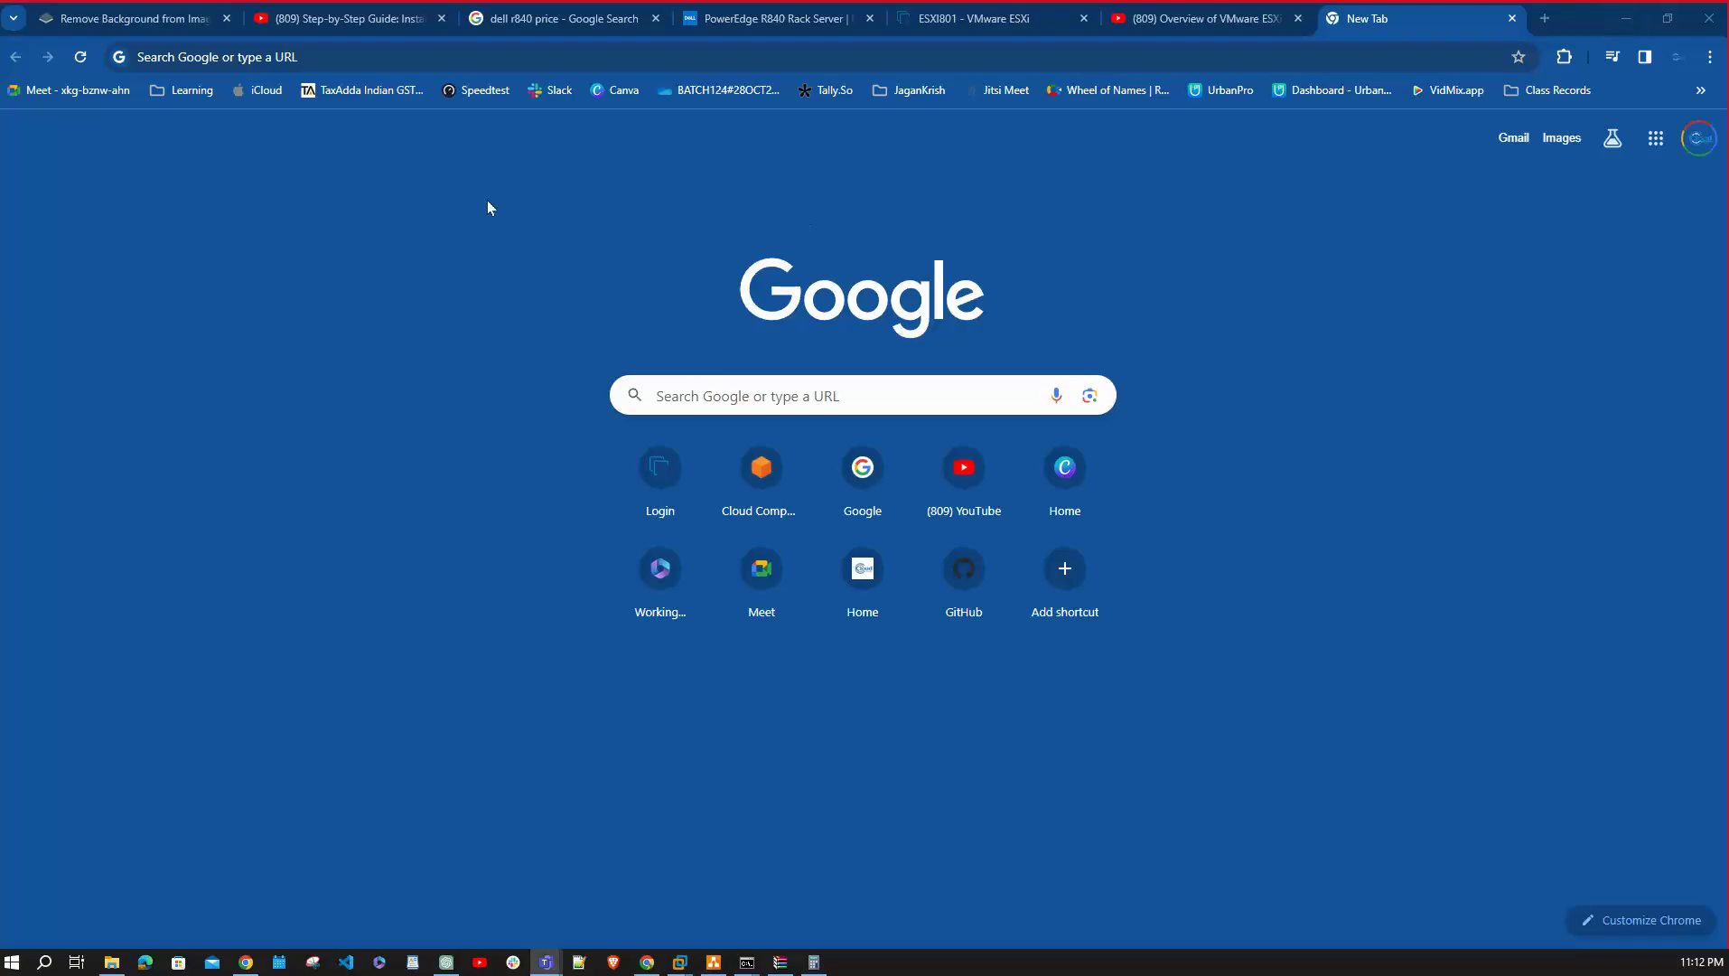
Browse to the vCenter at 192.168.1.108 and launch the vSphere Client.
click(418, 54)
text(192.168.1.101)
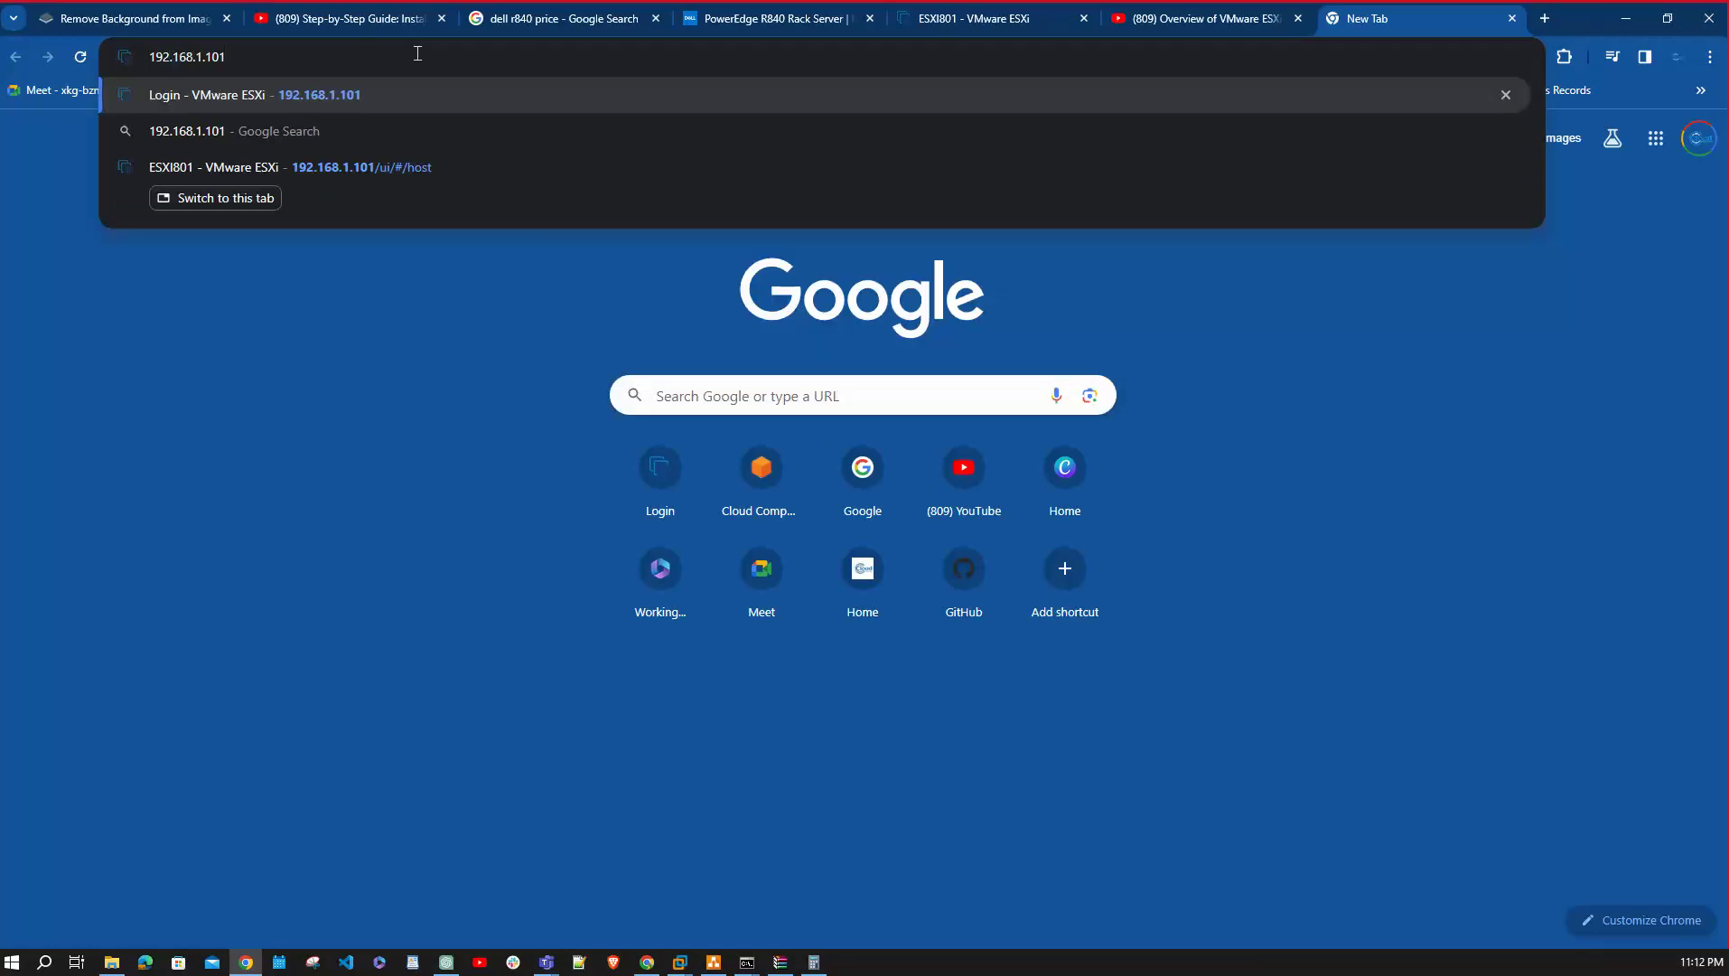
key(BackSpace)
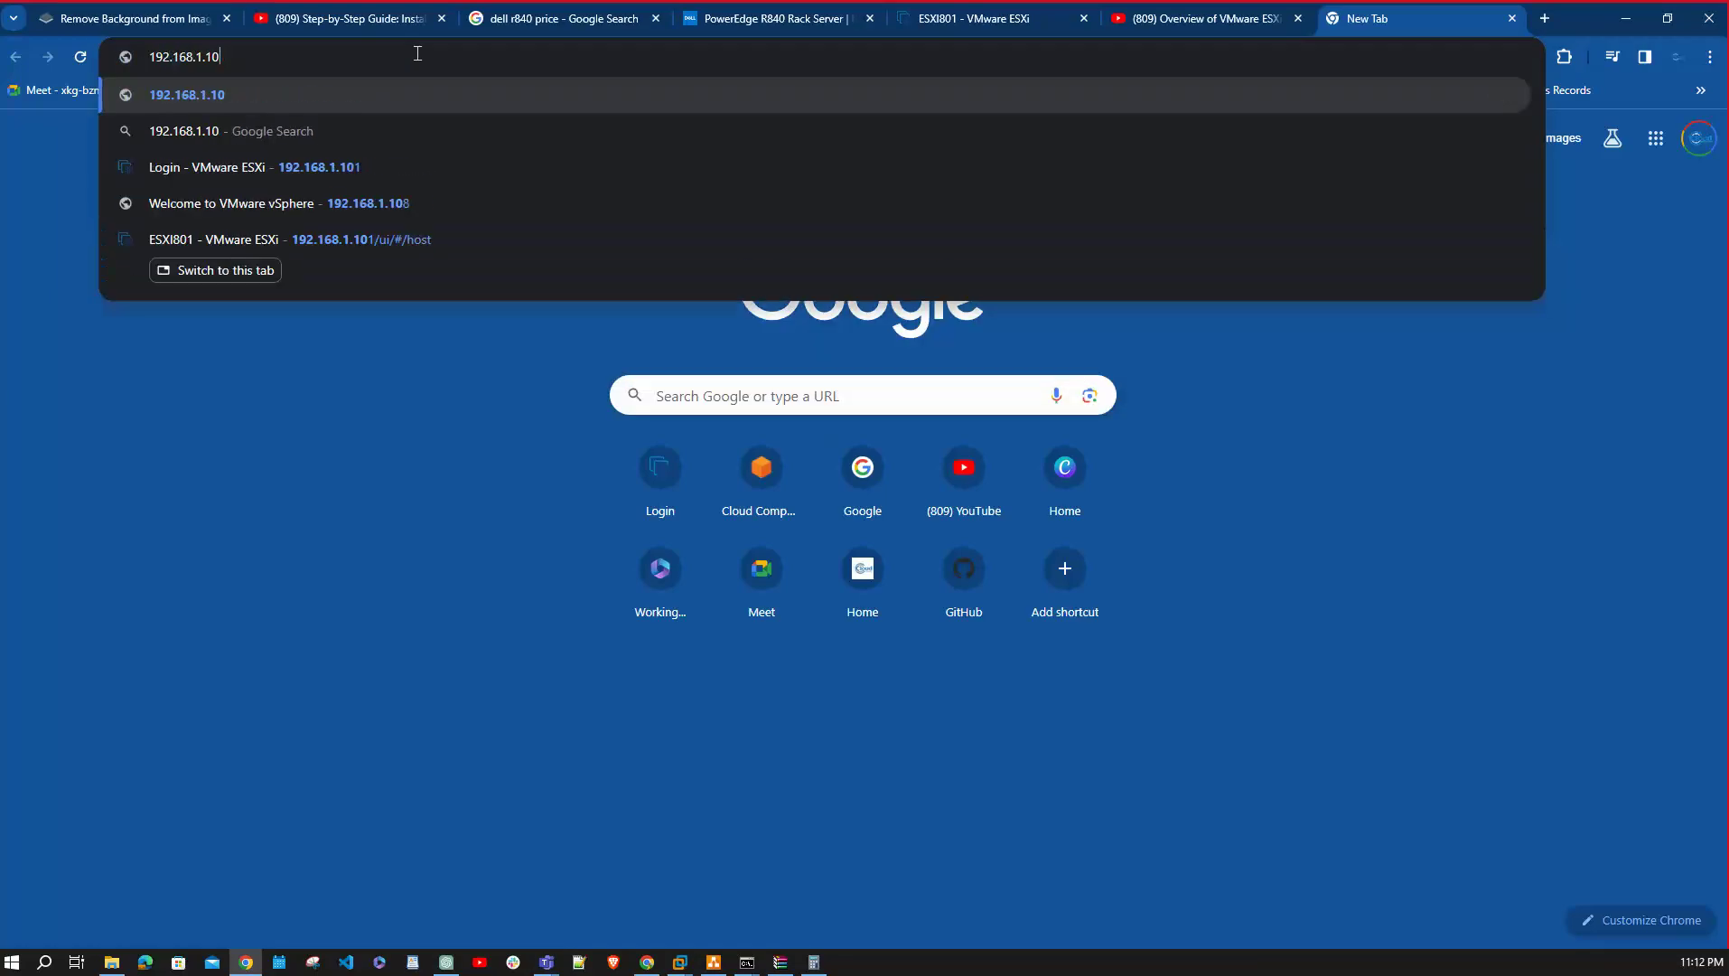
text(8)
key(Return)
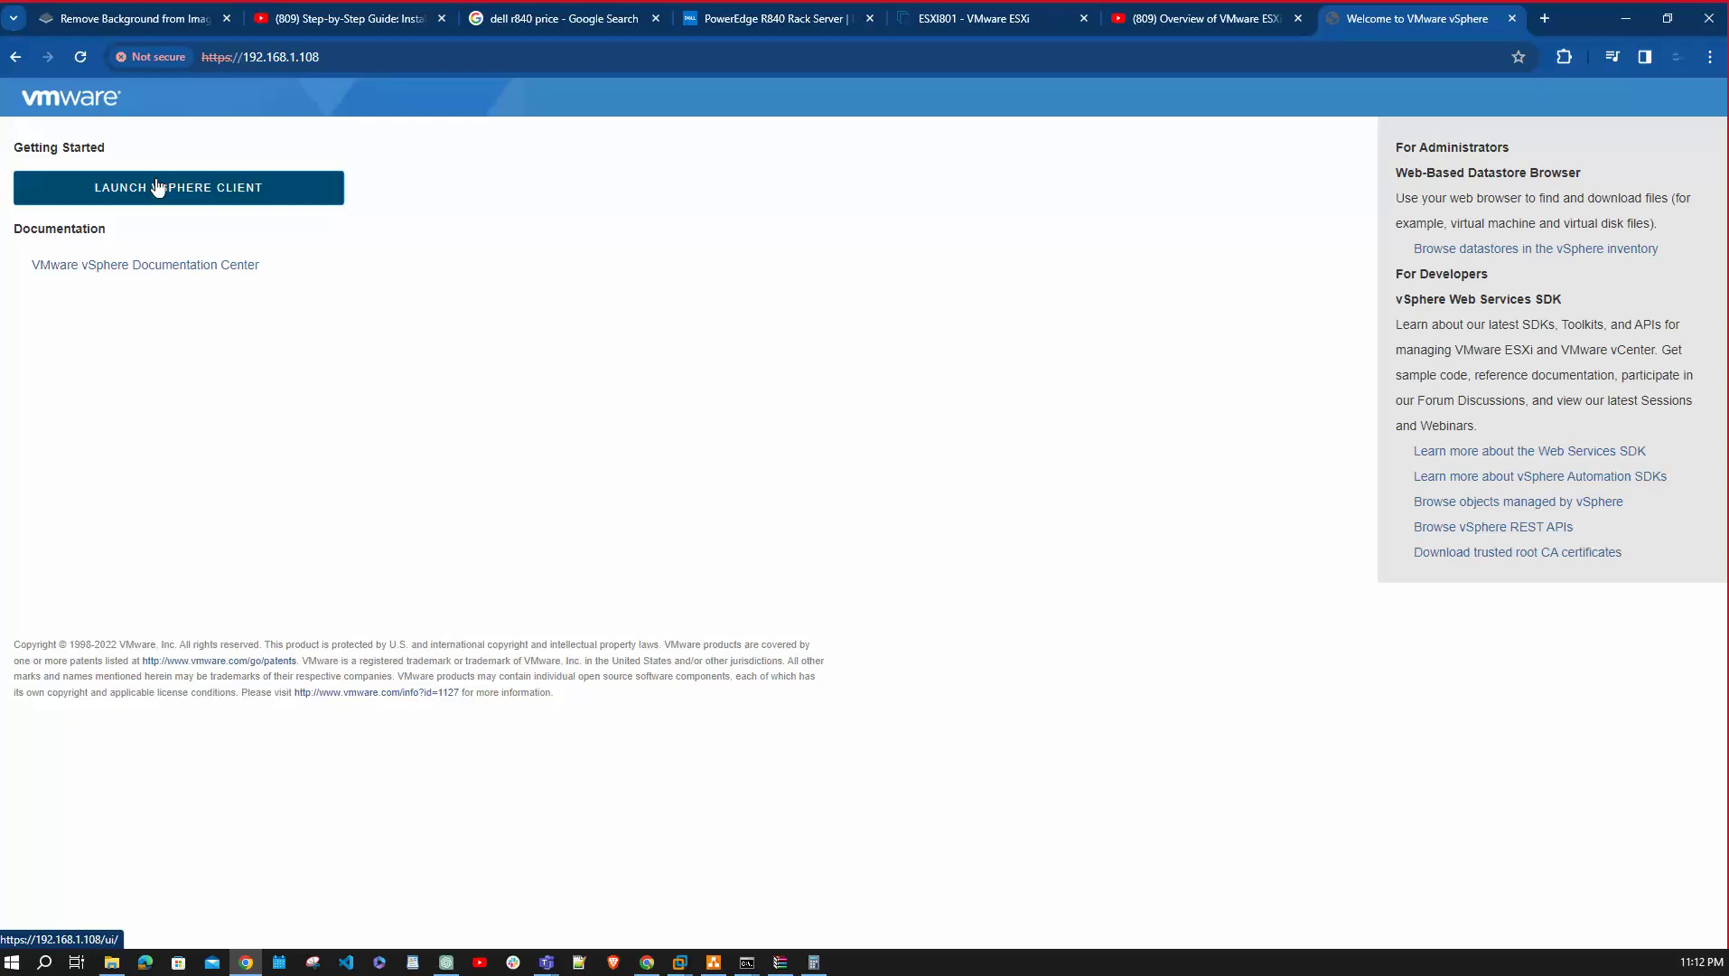
click(157, 187)
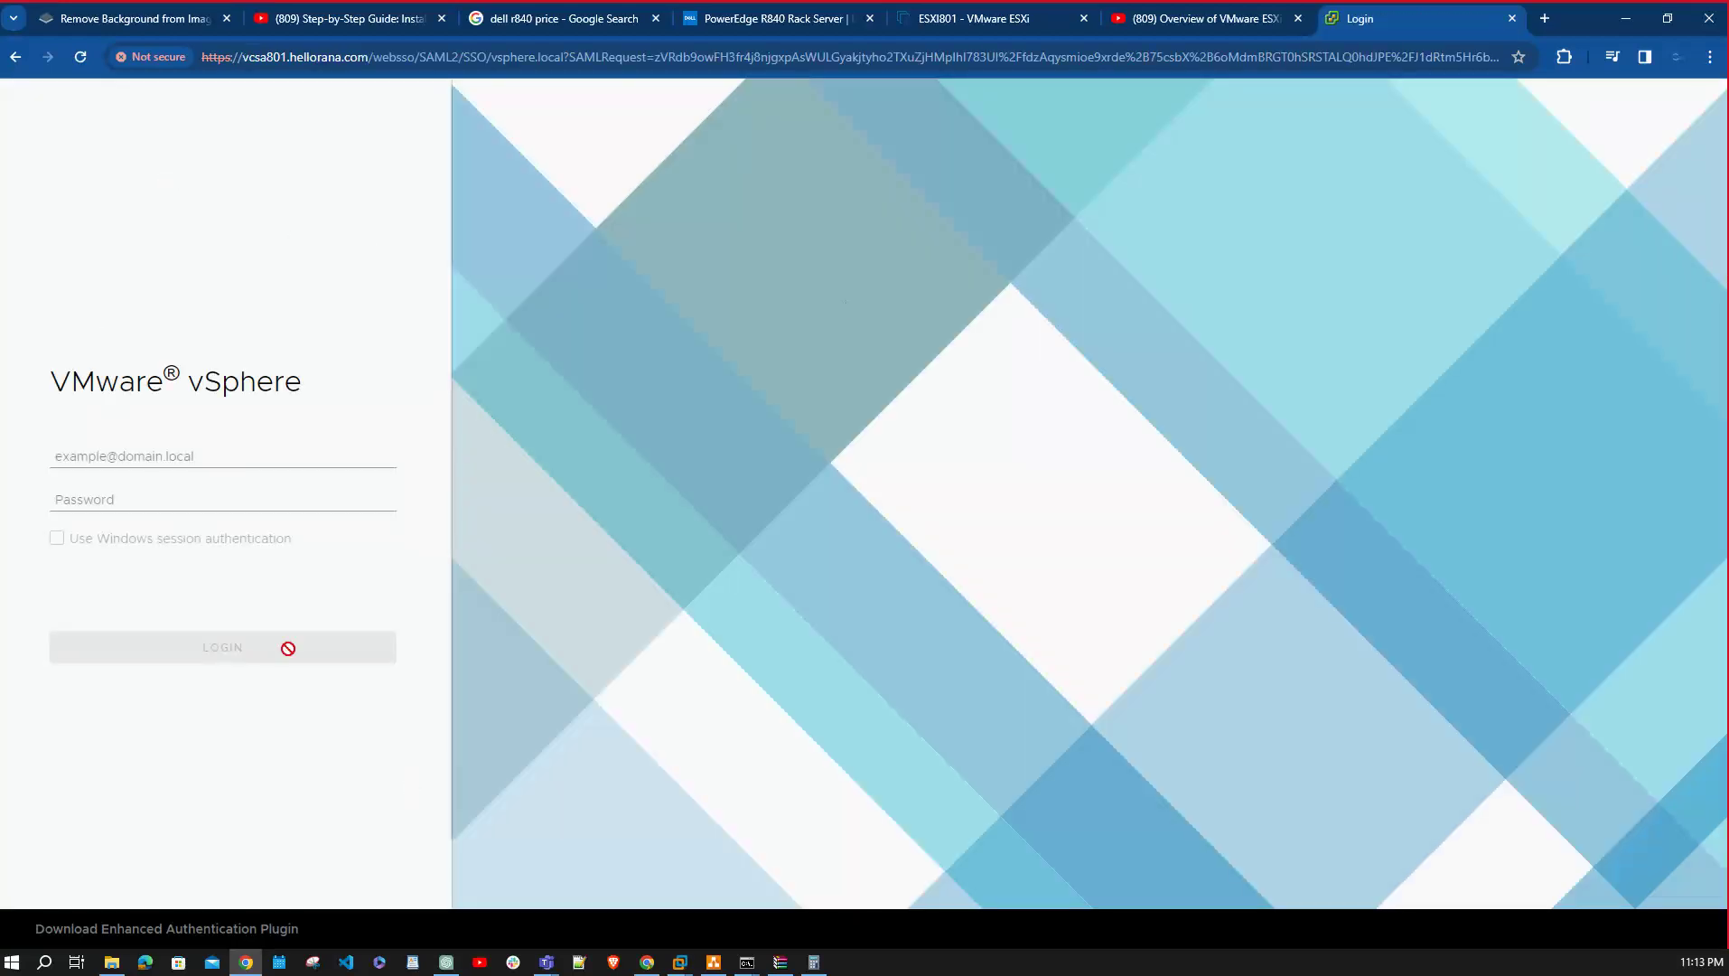
Log in with the vsphere.local SSO administrator account and its password.
click(210, 454)
text(adminis)
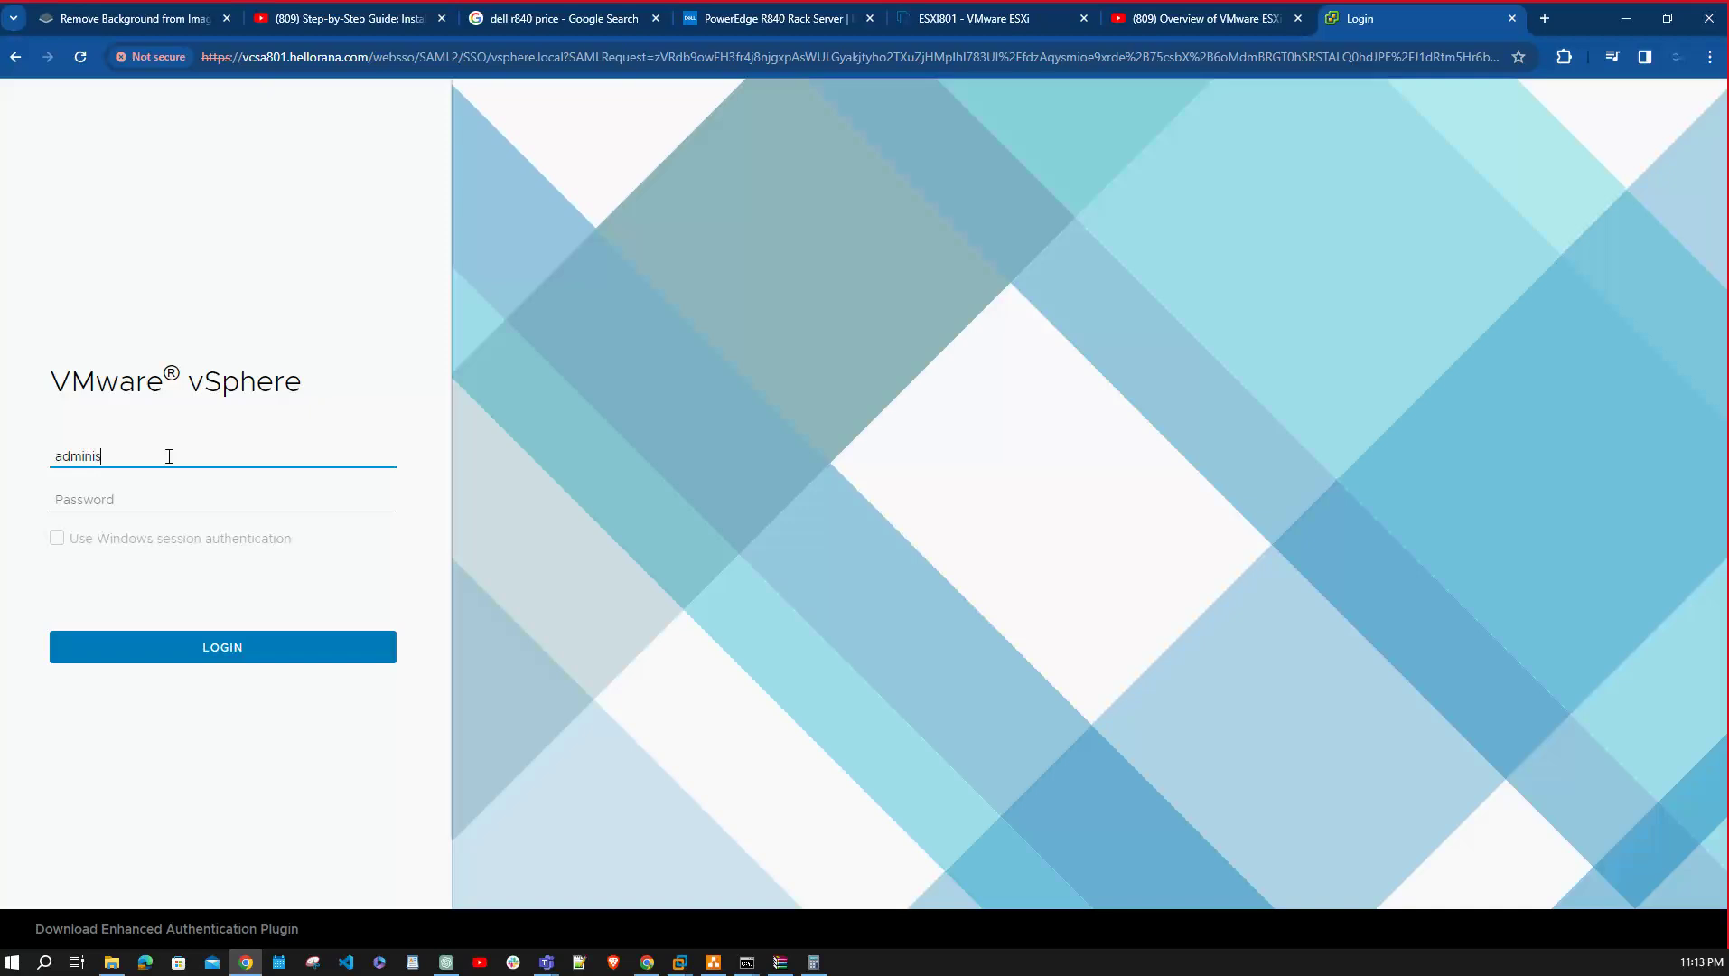
text(trator@vsphere.local)
key(Tab)
text(*)
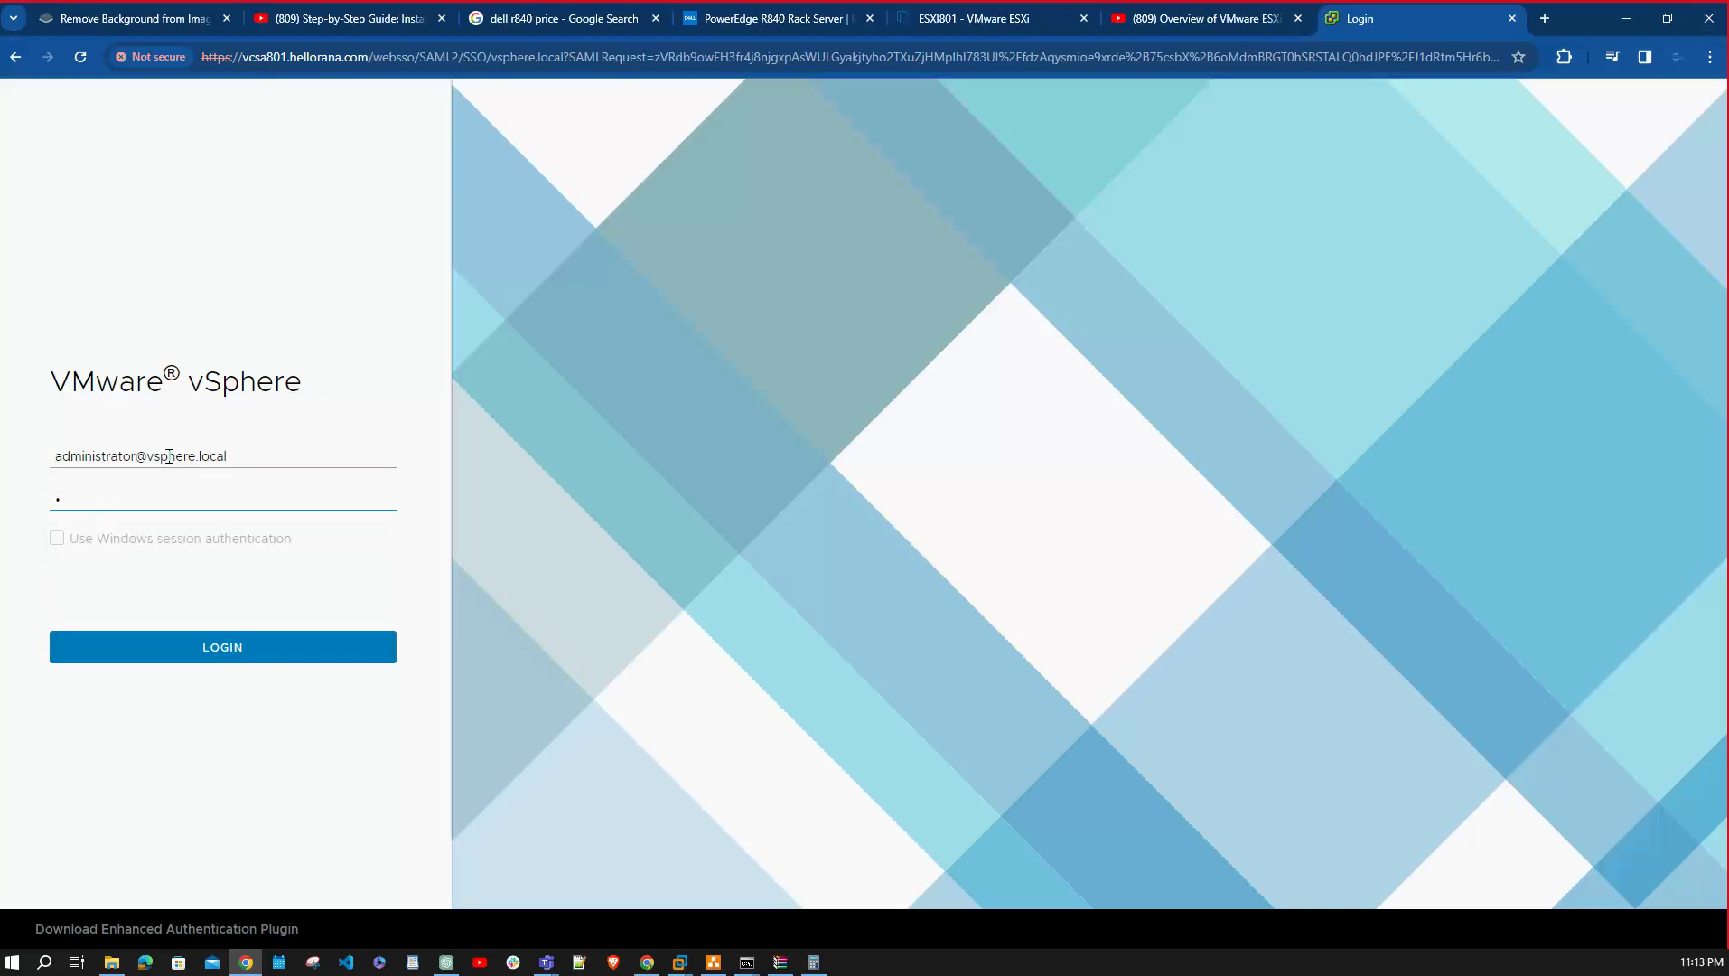
text(***********)
click(214, 643)
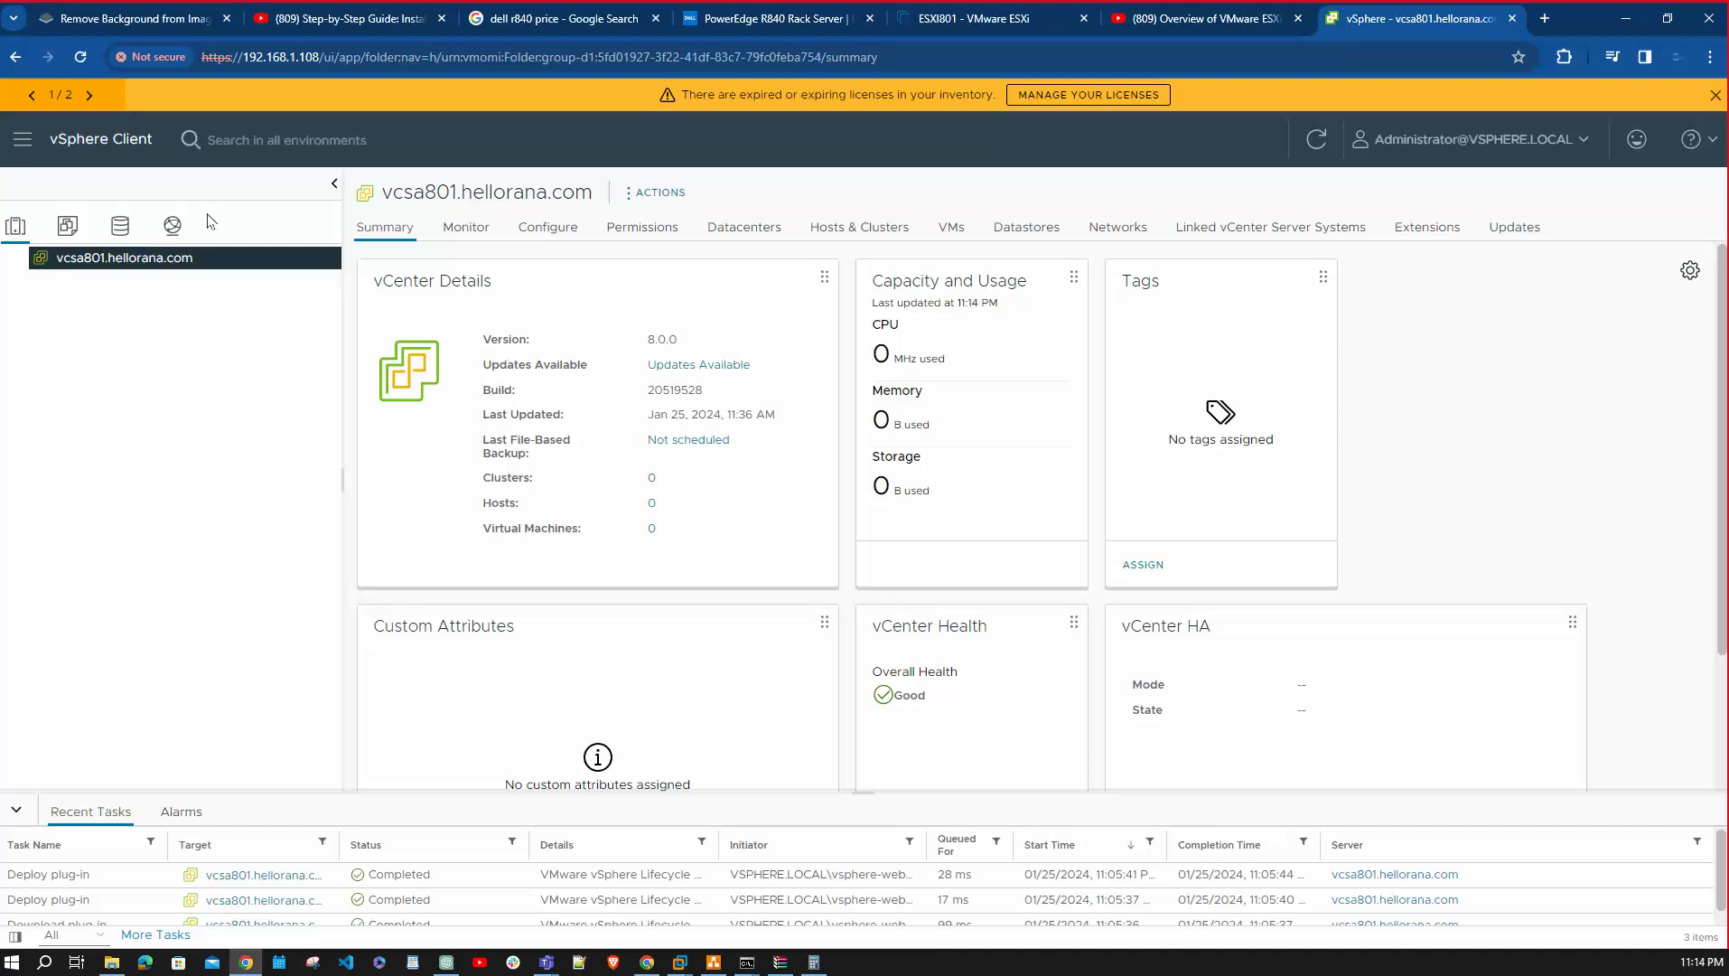
Go to the Home dashboard from the main navigation menu.
click(23, 140)
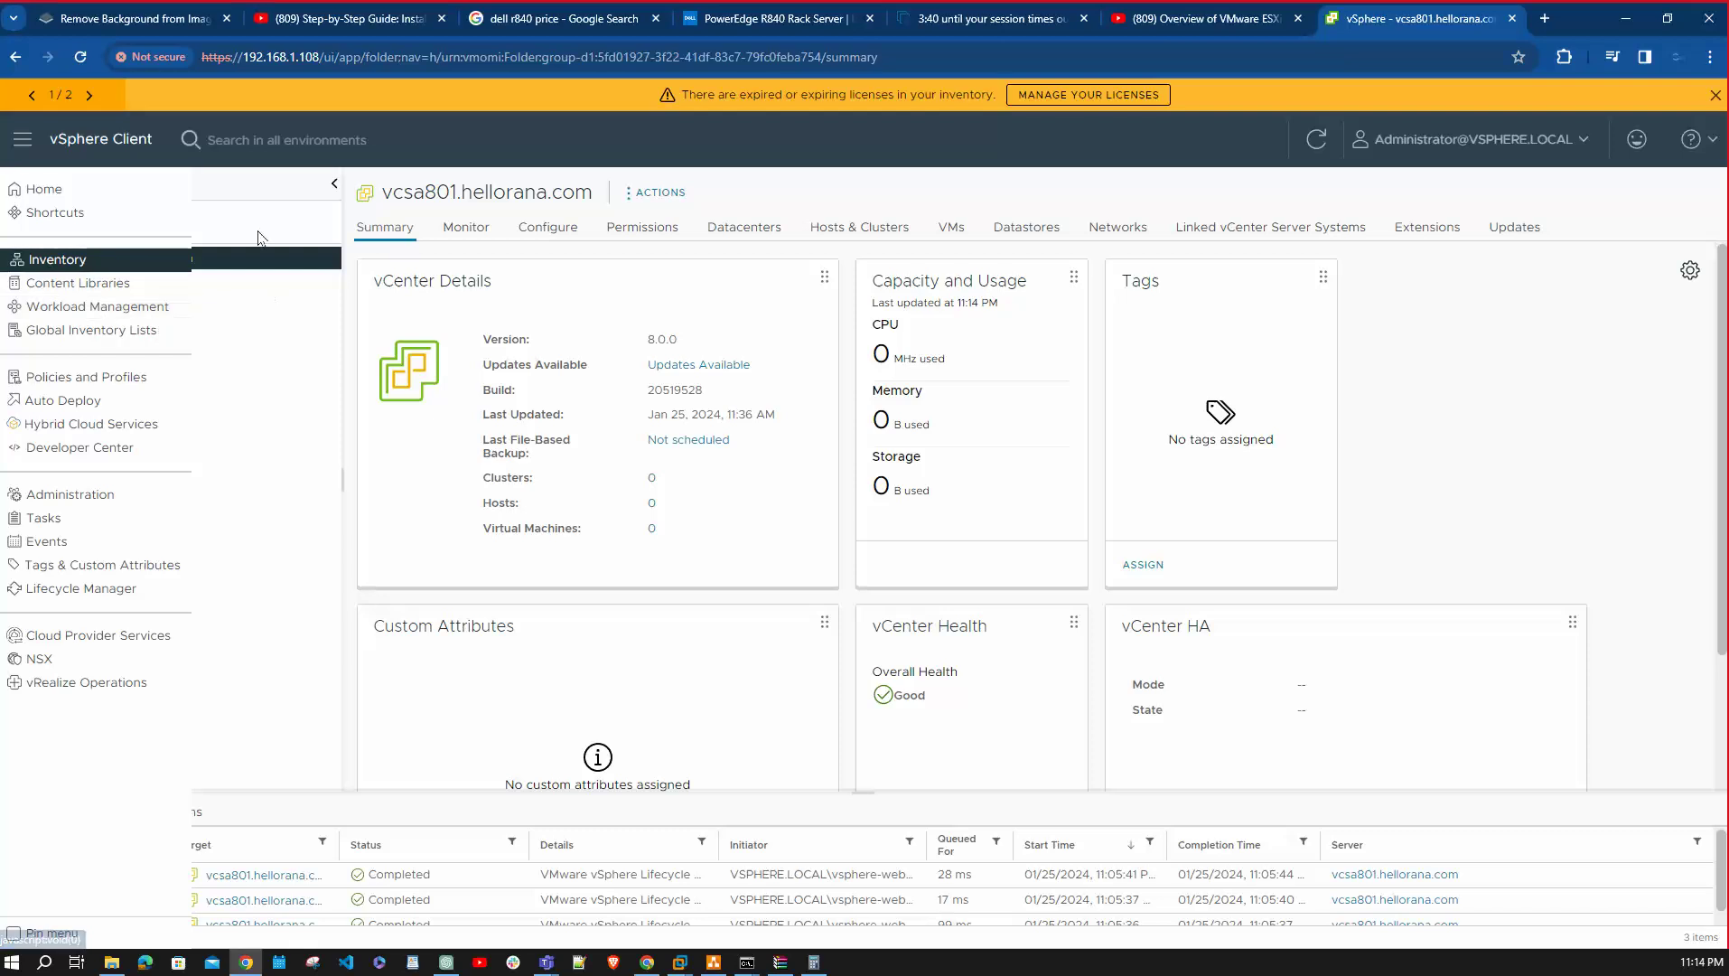
click(102, 199)
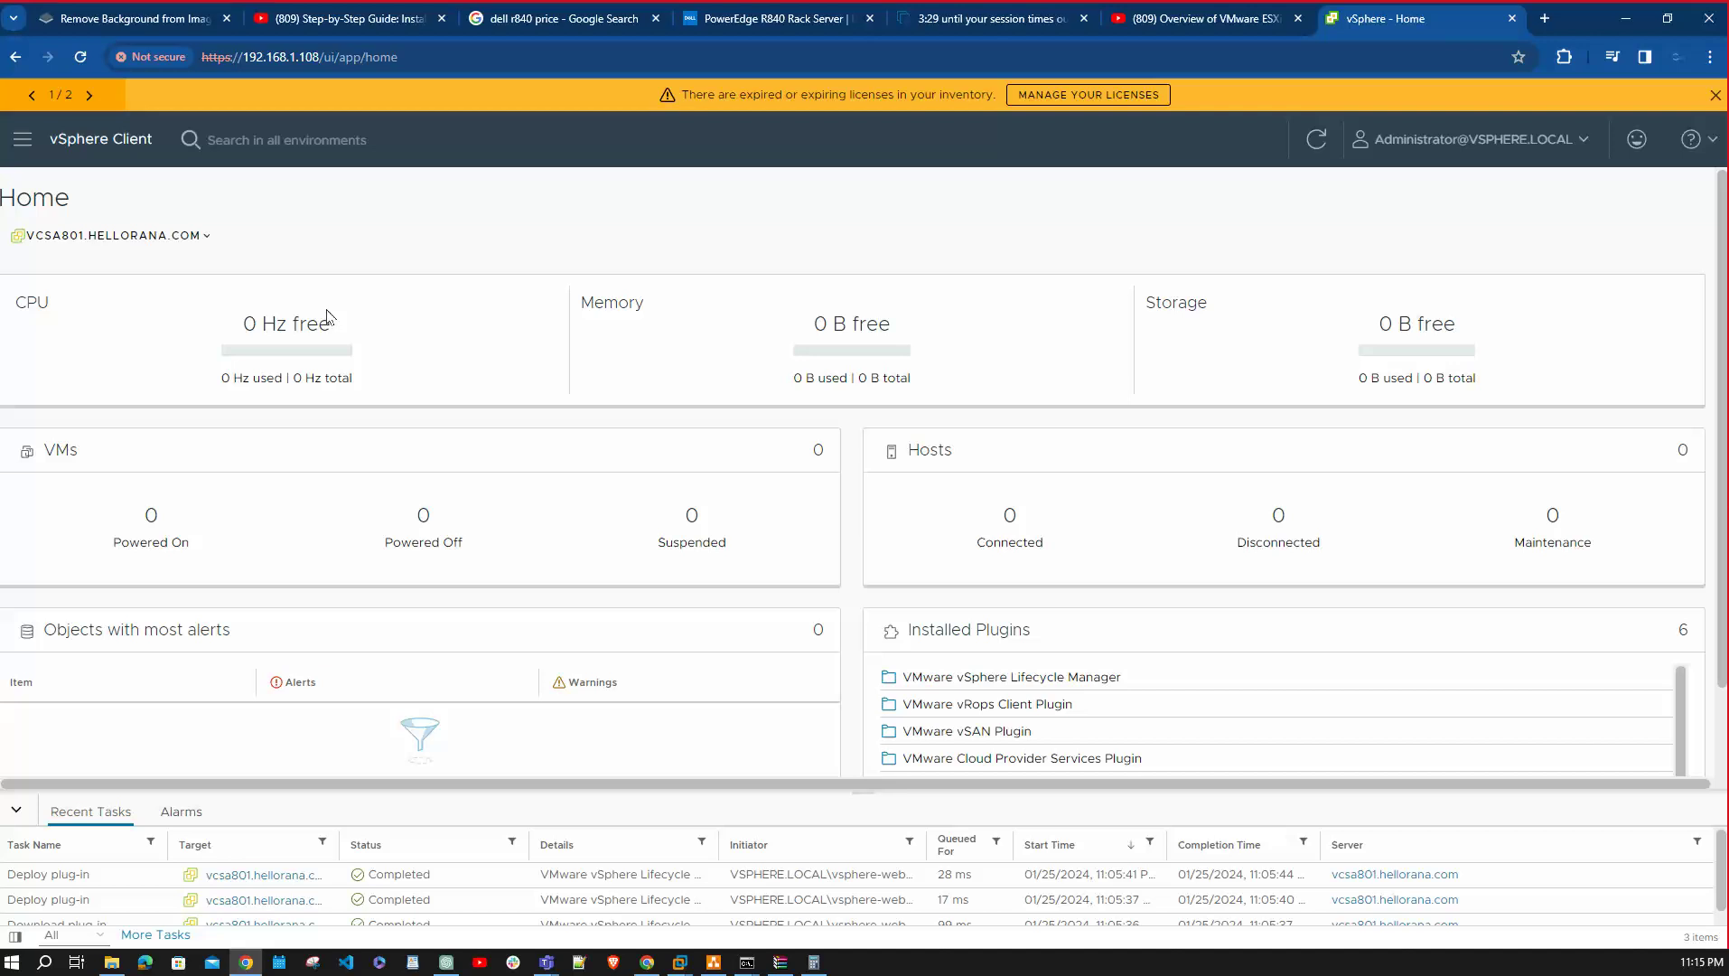
Open Inventory, look at the VMs and Templates and Networking views, and return to Hosts and Clusters.
click(24, 140)
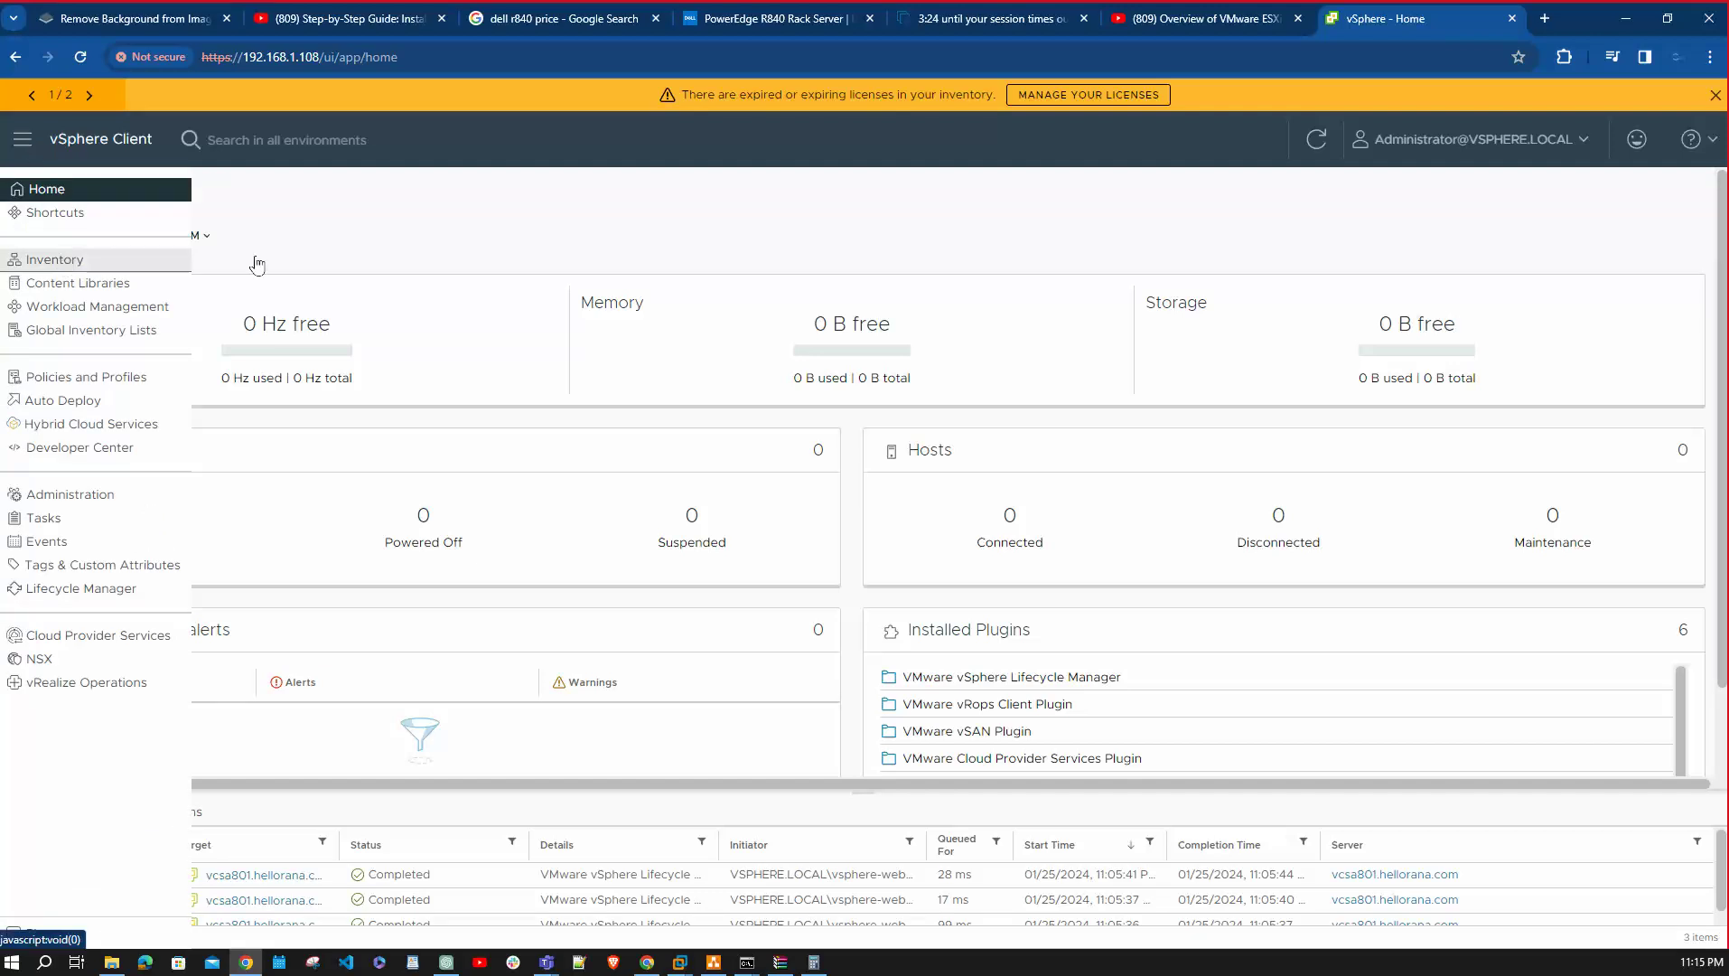
click(60, 261)
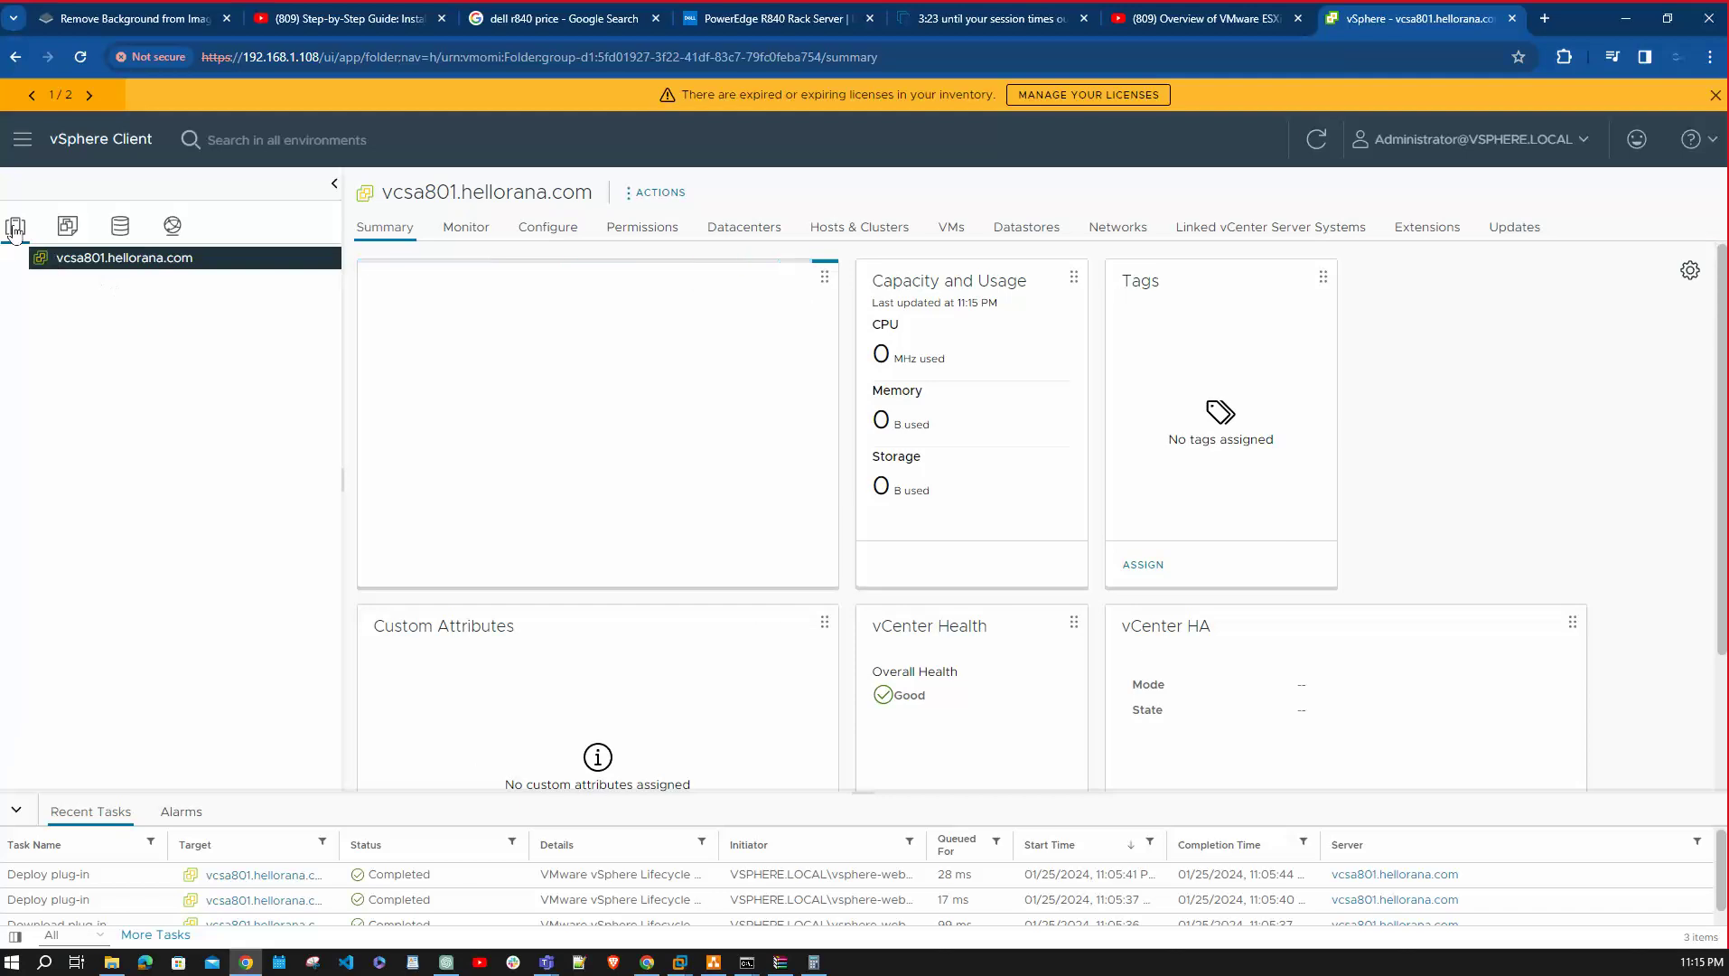
click(65, 228)
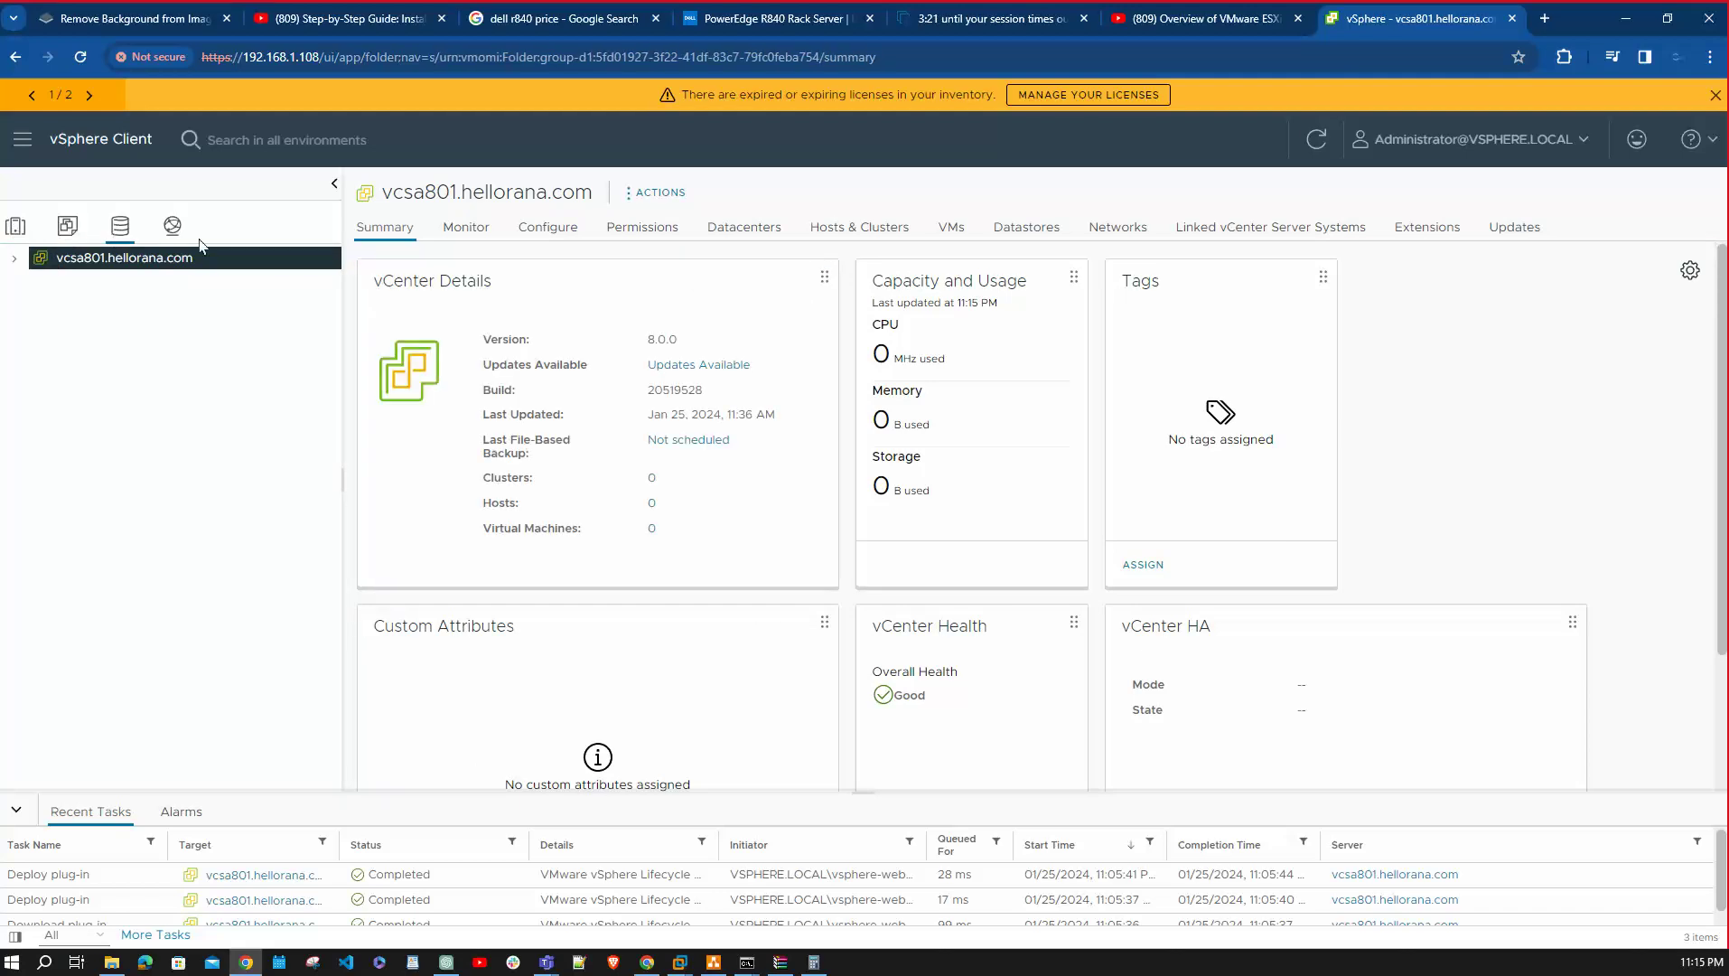
click(172, 226)
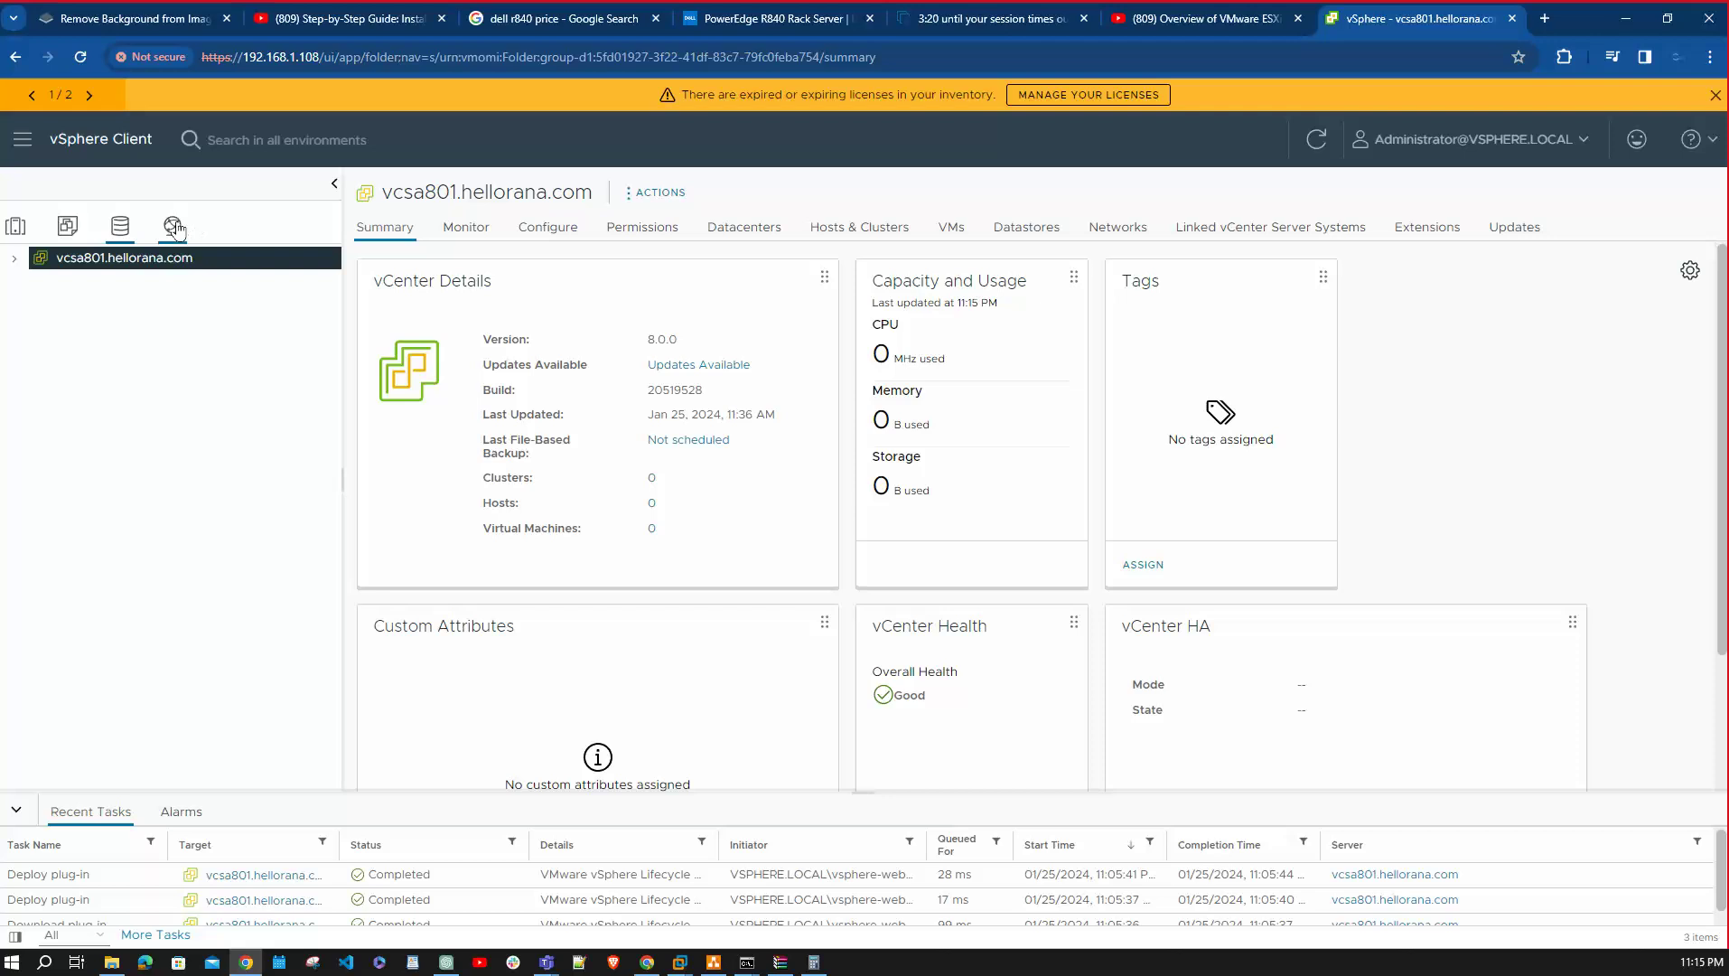
click(18, 229)
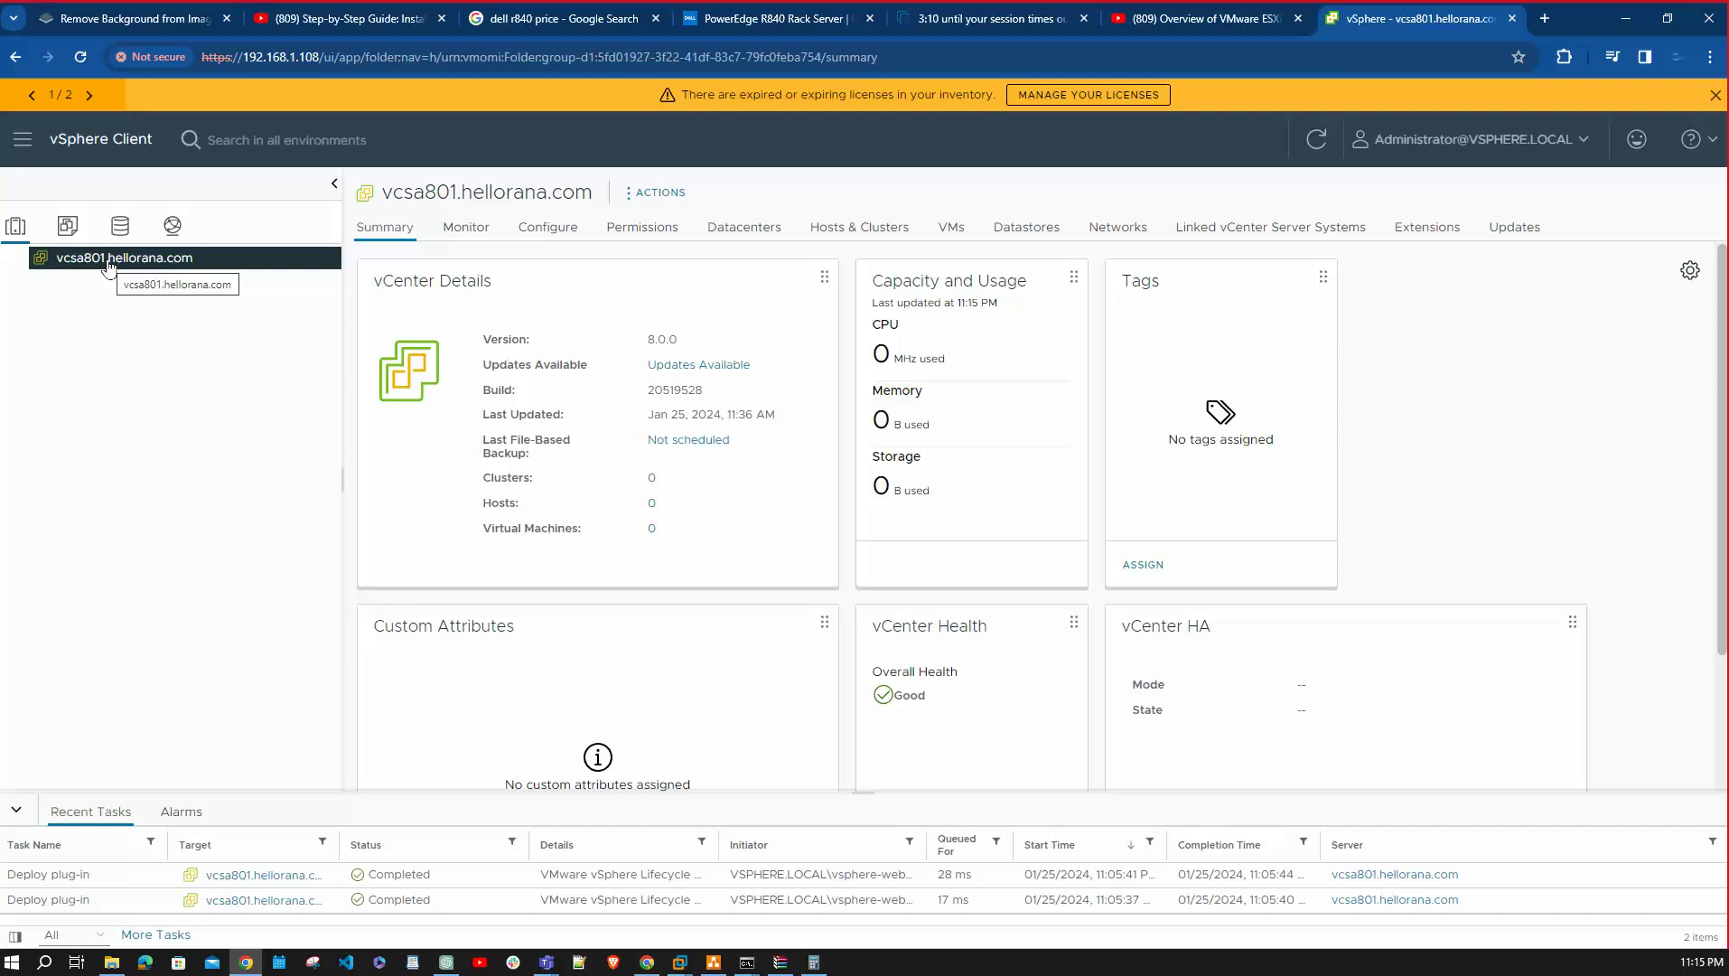
Create datacenter HYDLAB under vcsa801.hellorana.com and open its Summary.
right_click(108, 264)
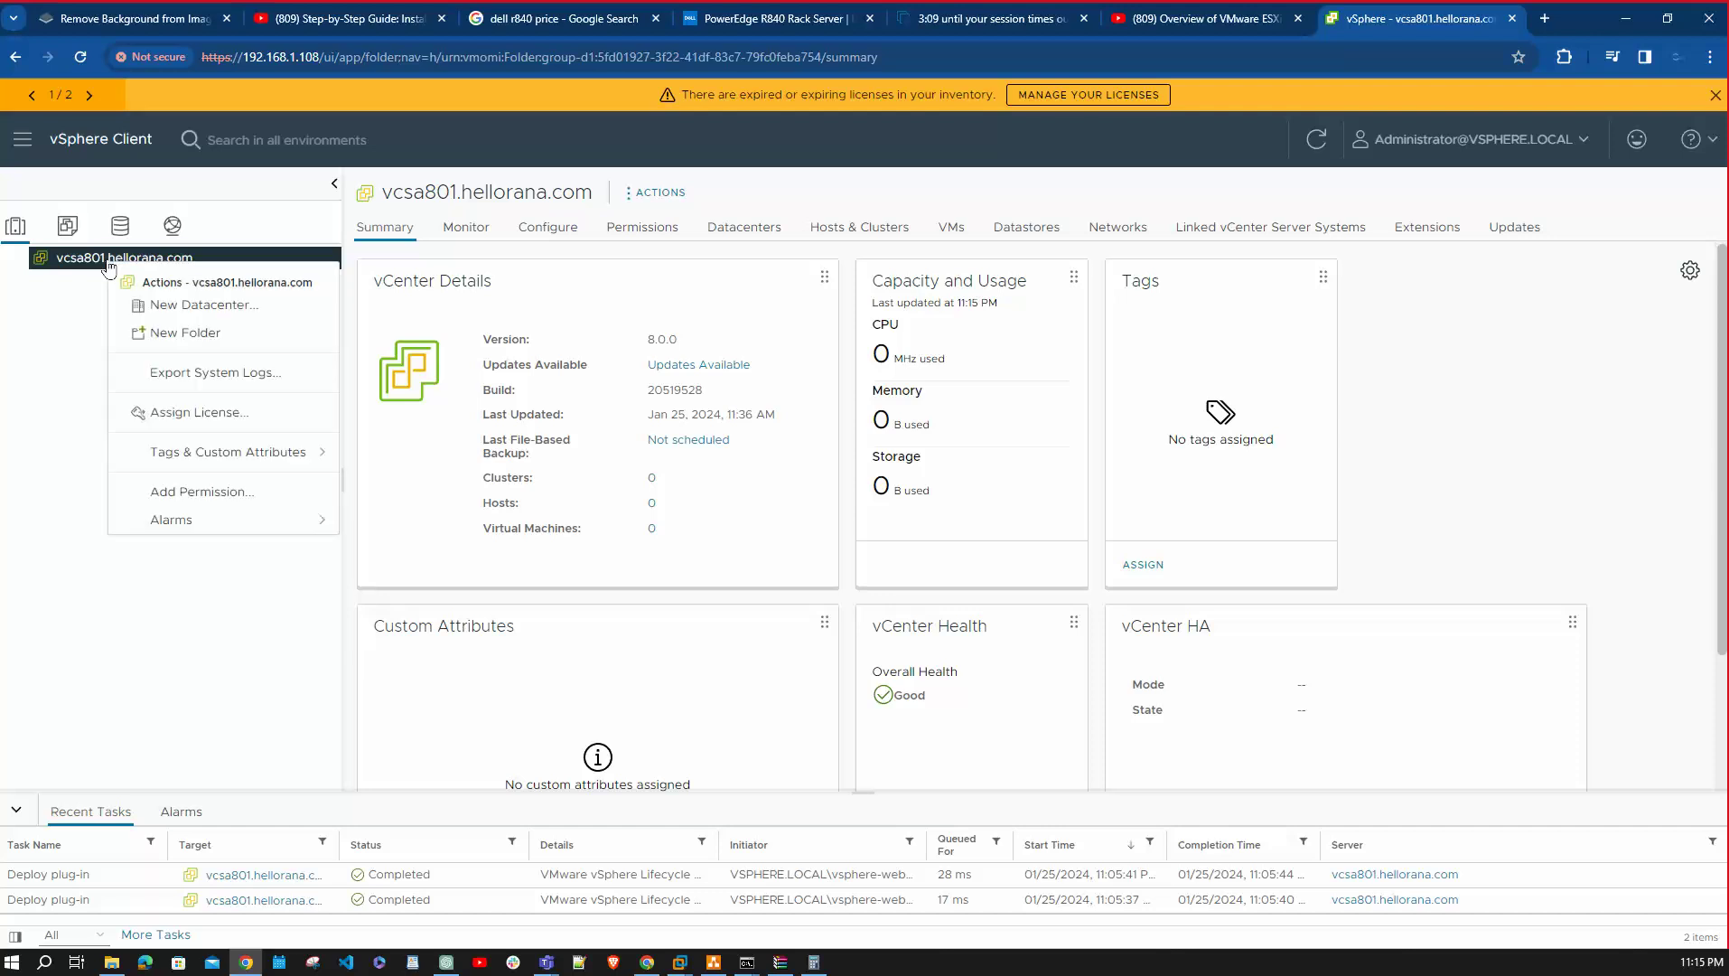
click(217, 309)
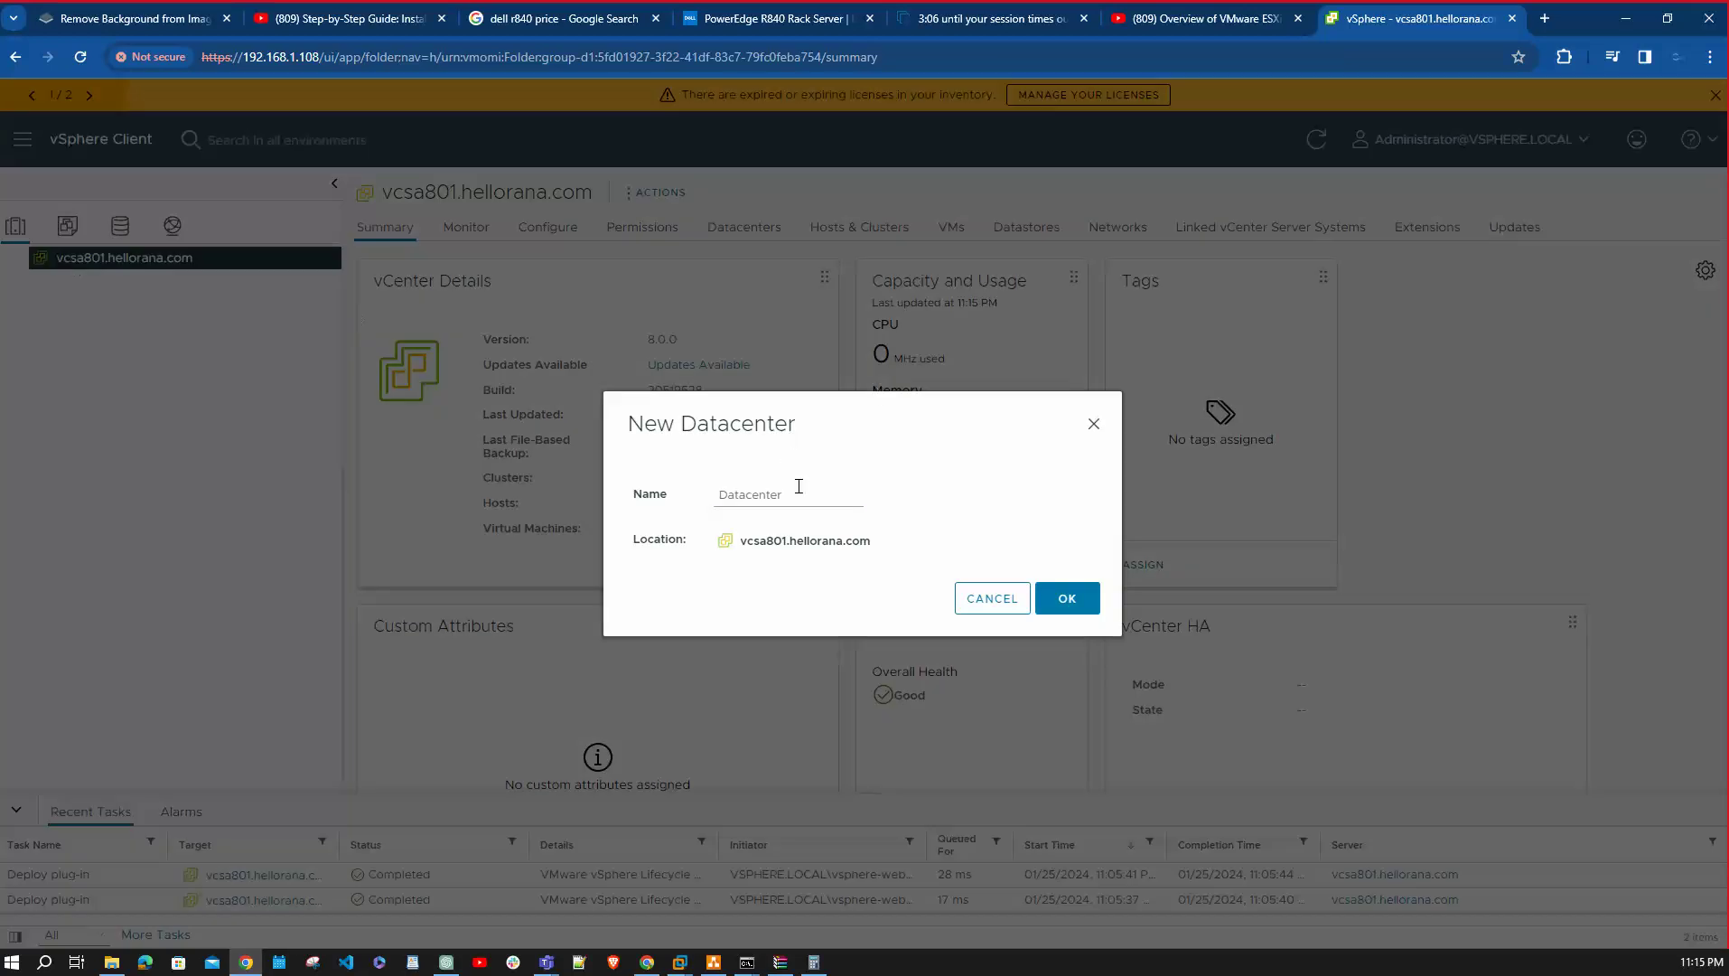
click(798, 488)
key(BackSpace)
key(BackSpace)
key(BackSpace)
key(BackSpace)
key(BackSpace)
key(BackSpace)
key(BackSpace)
key(BackSpace)
key(BackSpace)
key(BackSpace)
text(HYDLAB)
click(1062, 600)
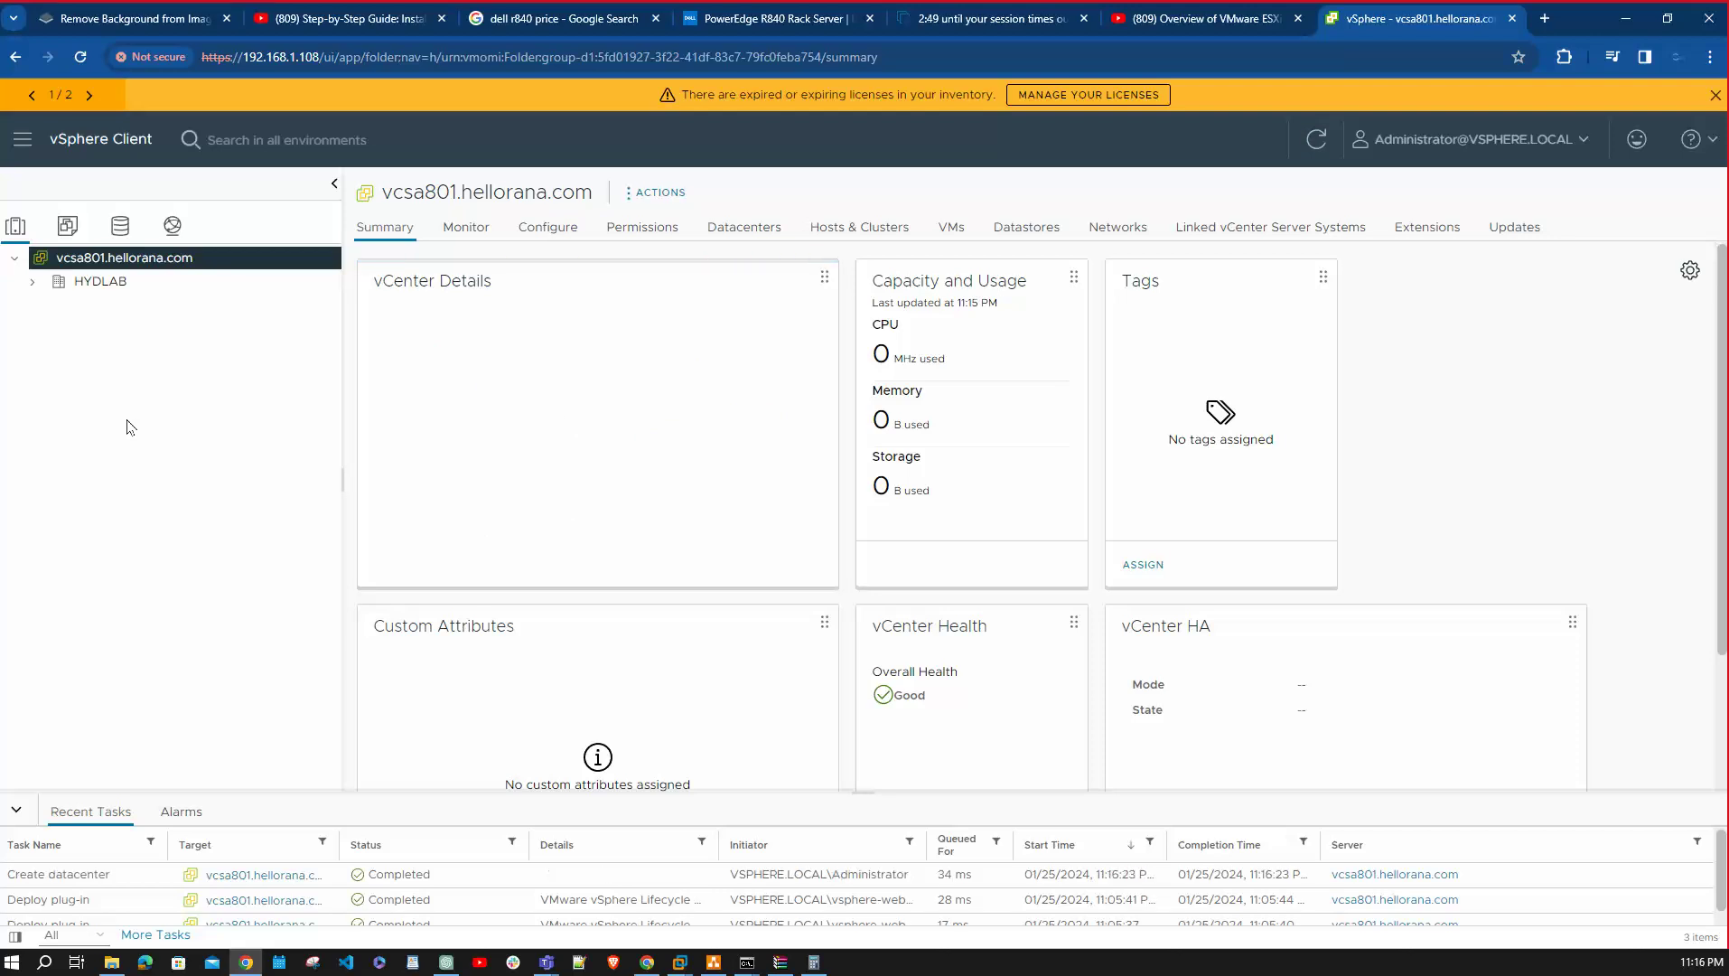
click(83, 281)
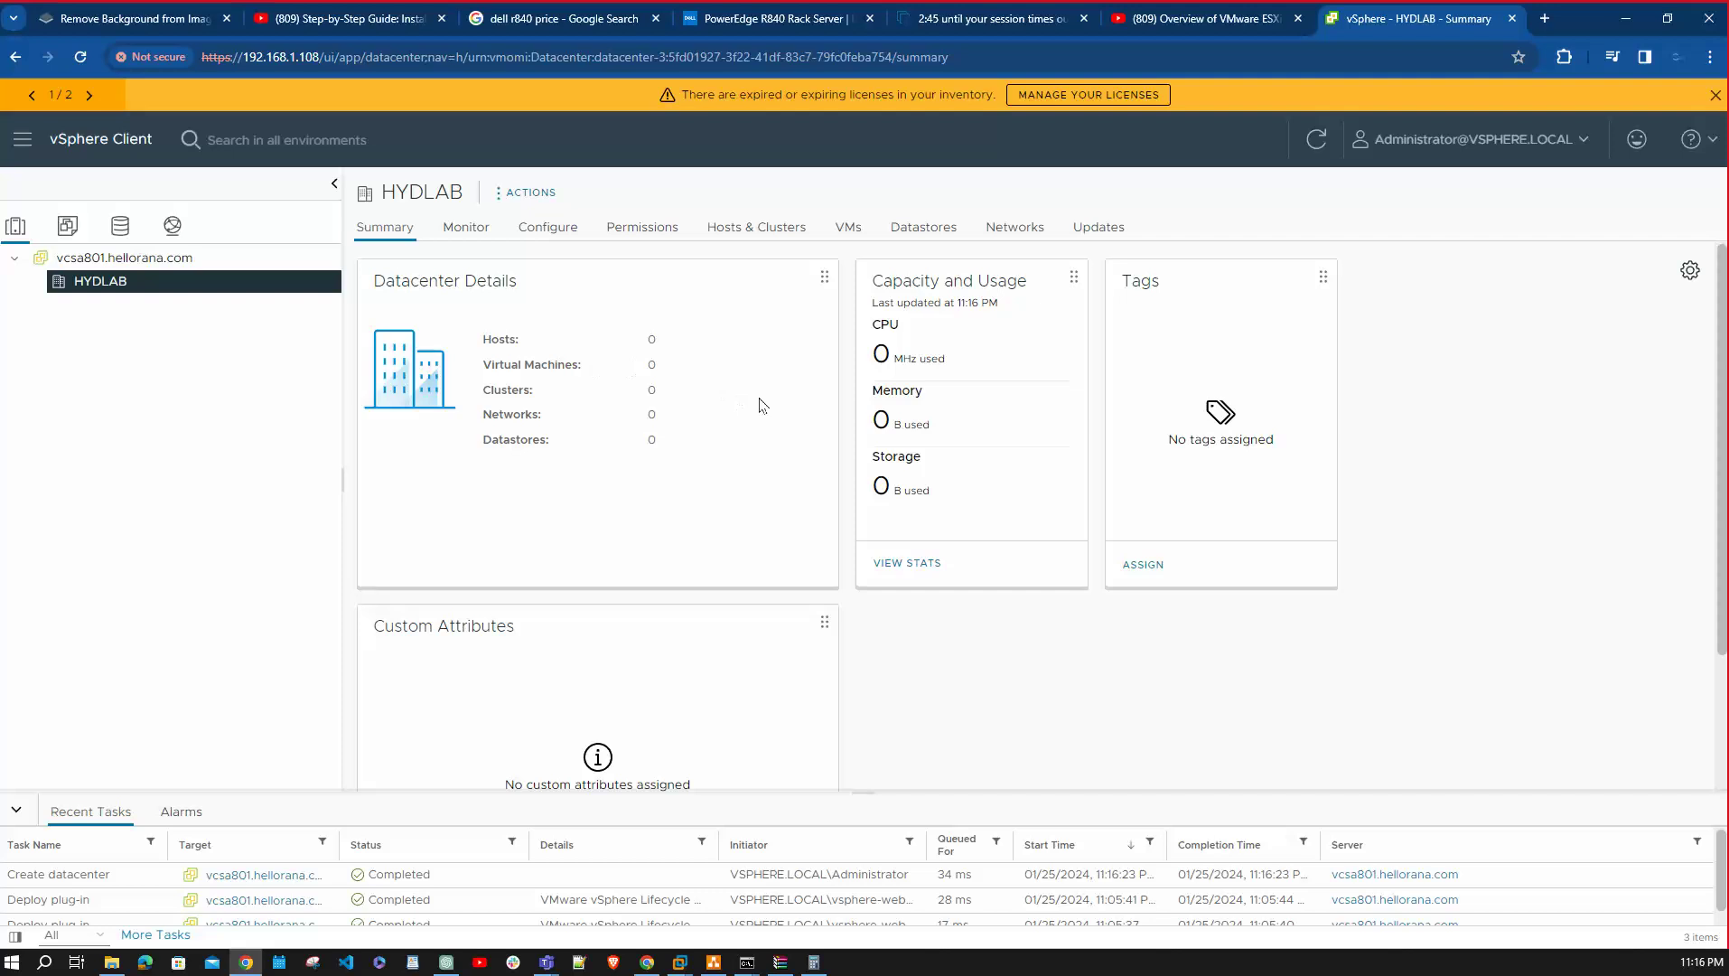
Launch the Add Host wizard for HYDLAB, then bring the draw.io diagram forward.
right_click(144, 284)
click(680, 480)
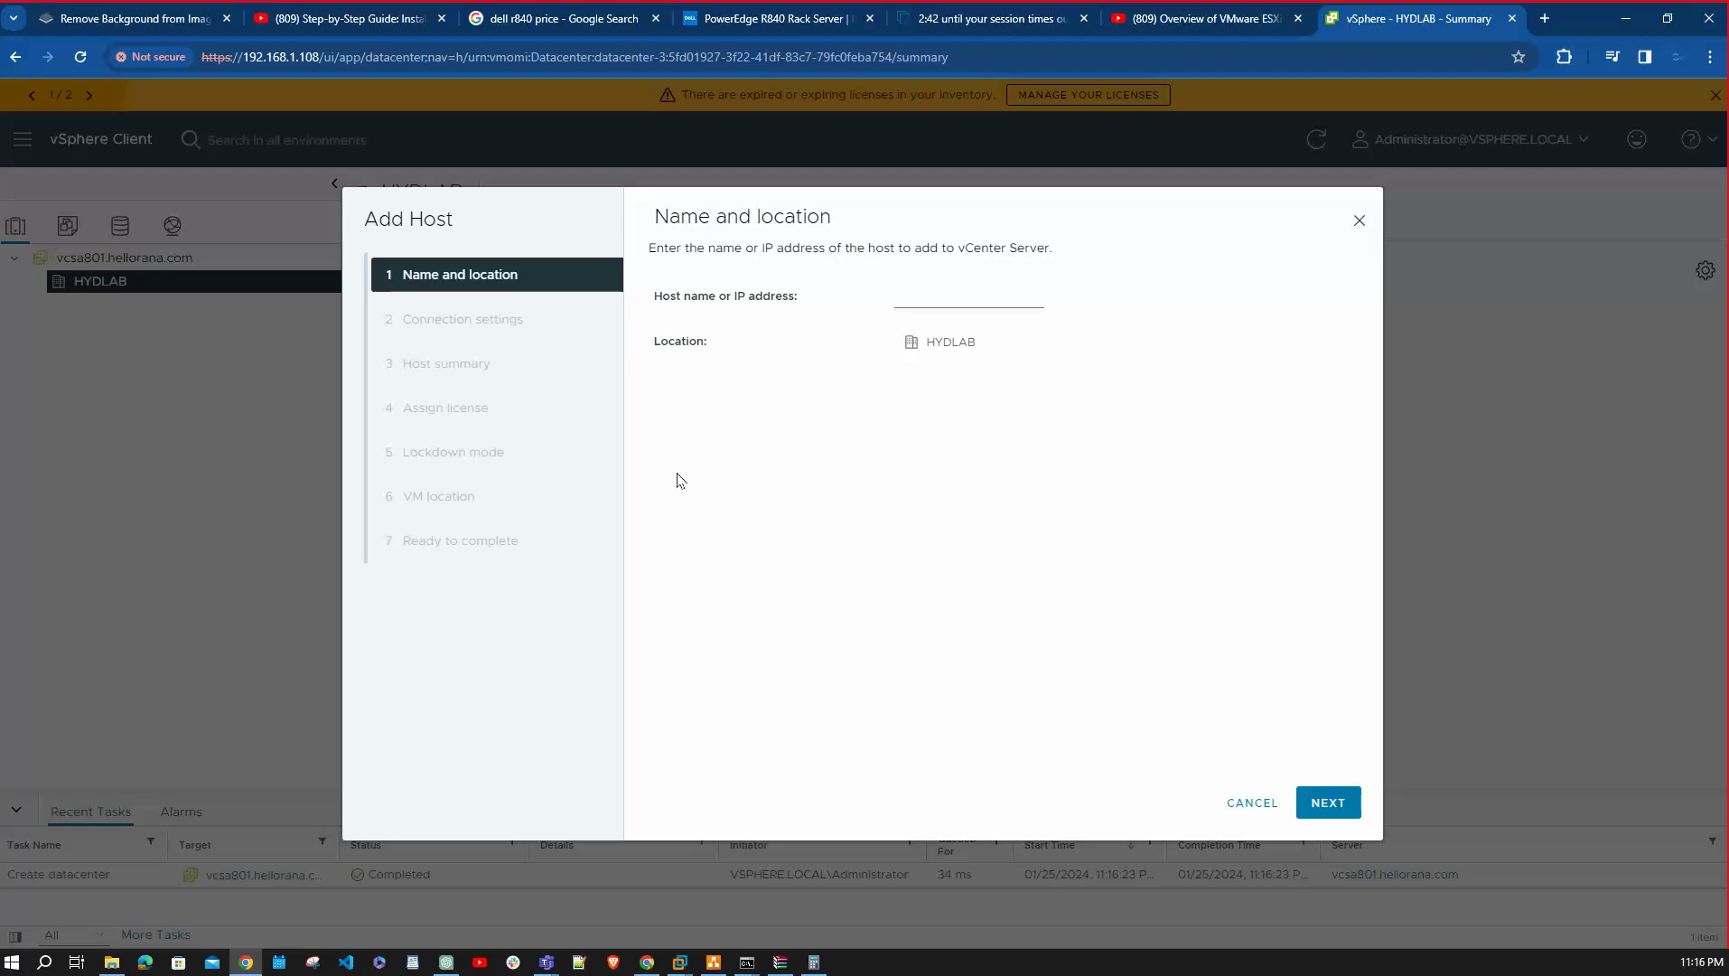
click(713, 962)
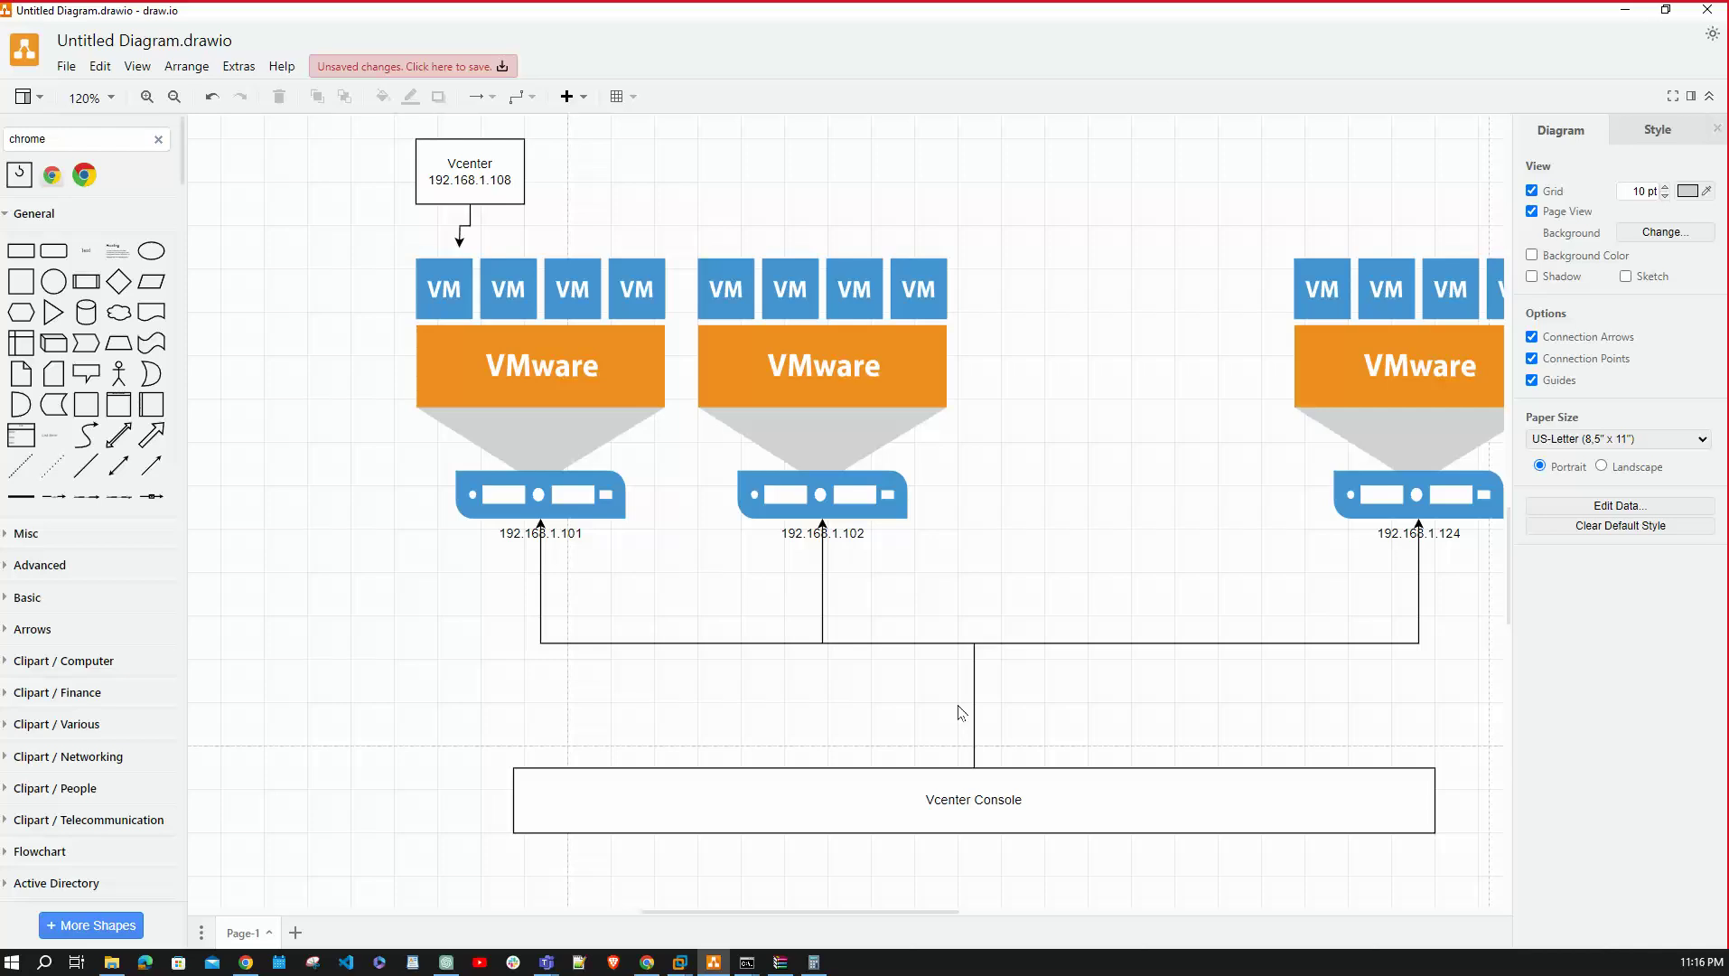
Scroll the draw.io canvas to review ESXi VM capacity, then return to the vSphere window.
scroll(960, 711, up, 10)
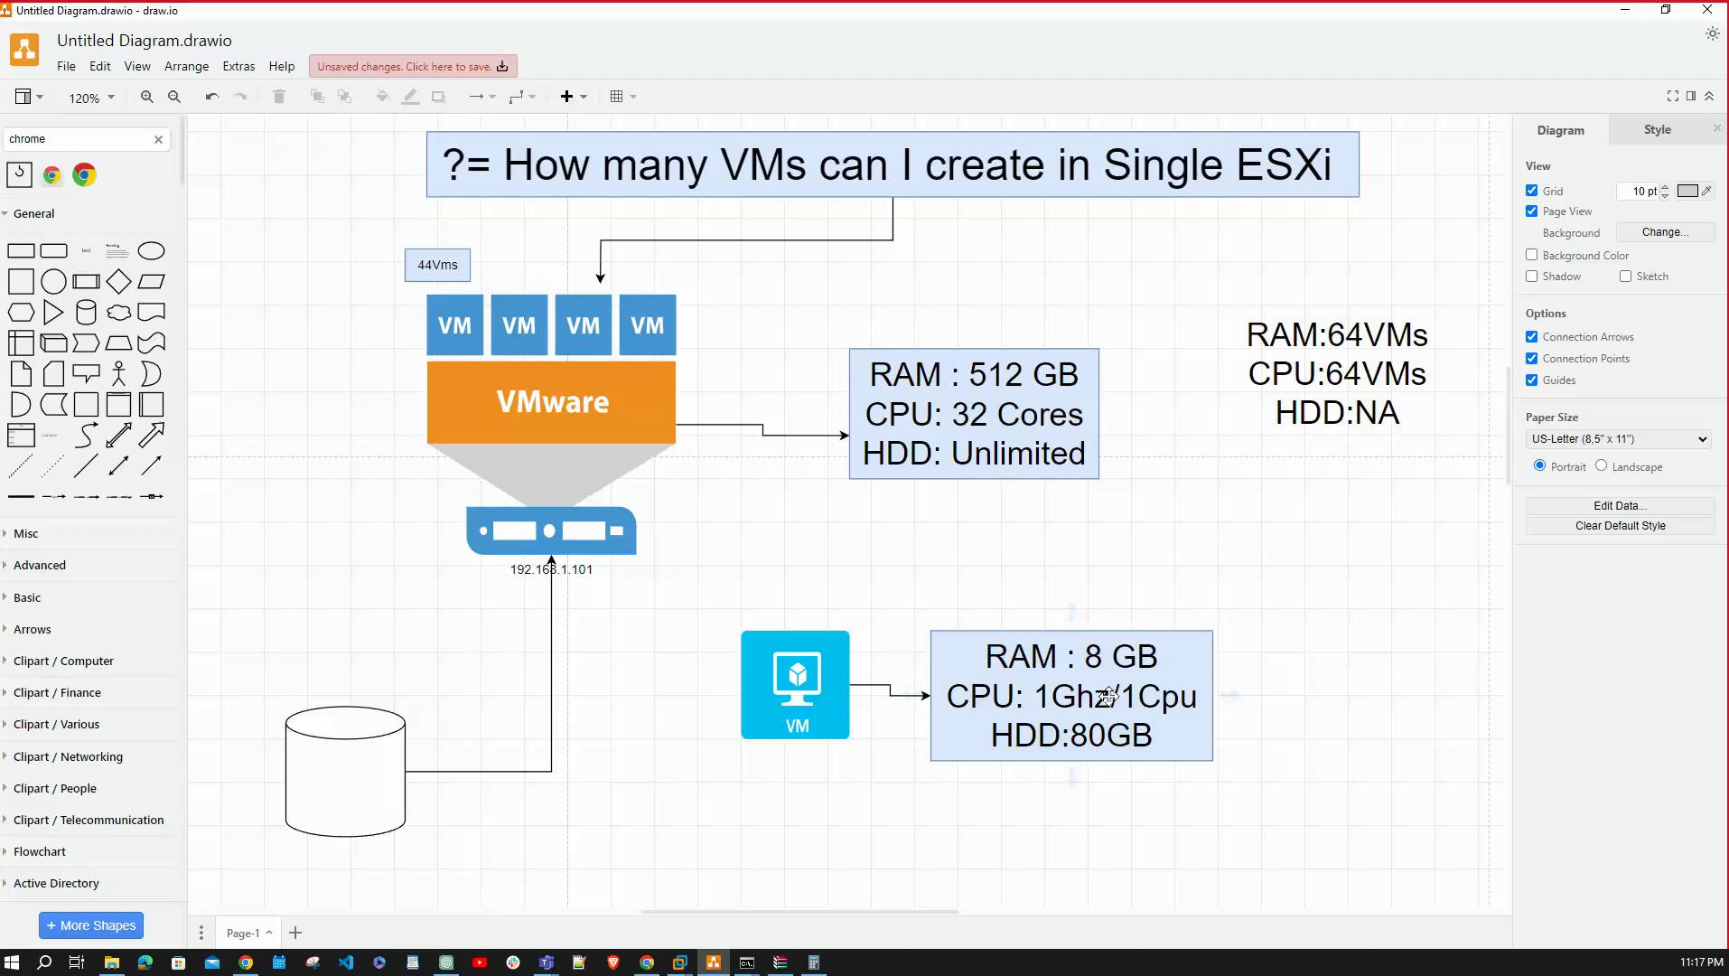
scroll(578, 668, down, 10)
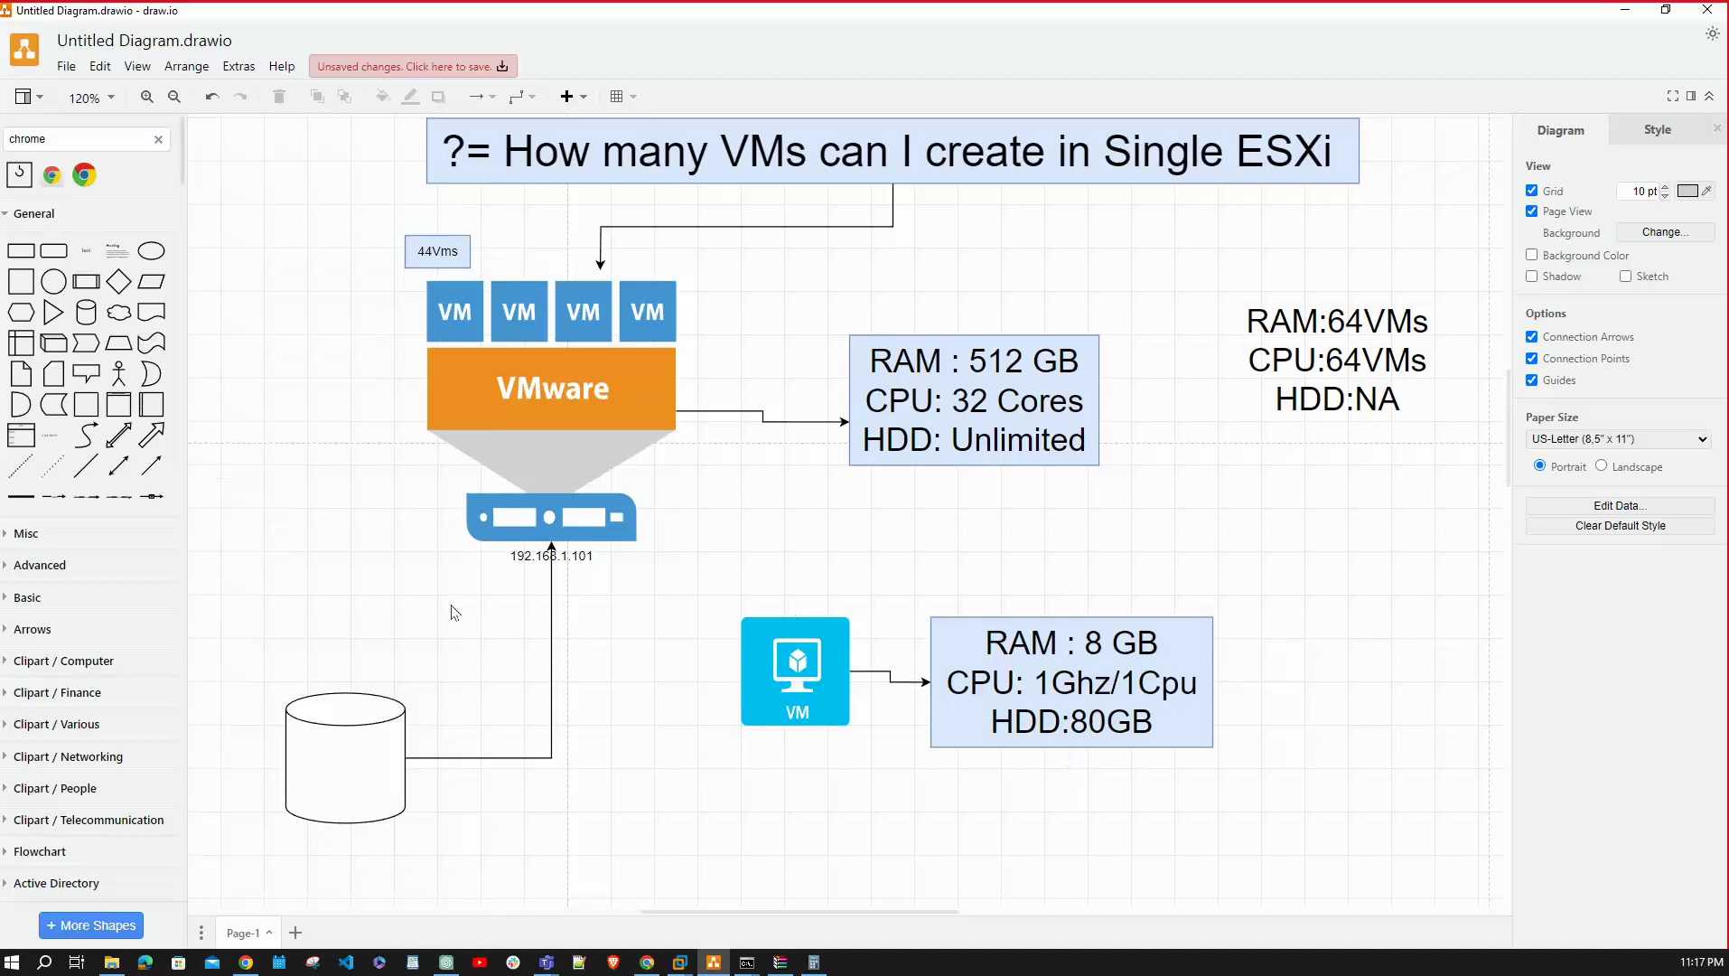
key(alt+Tab)
Enter 192.168.1.101 as the host to add to HYDLAB.
click(908, 300)
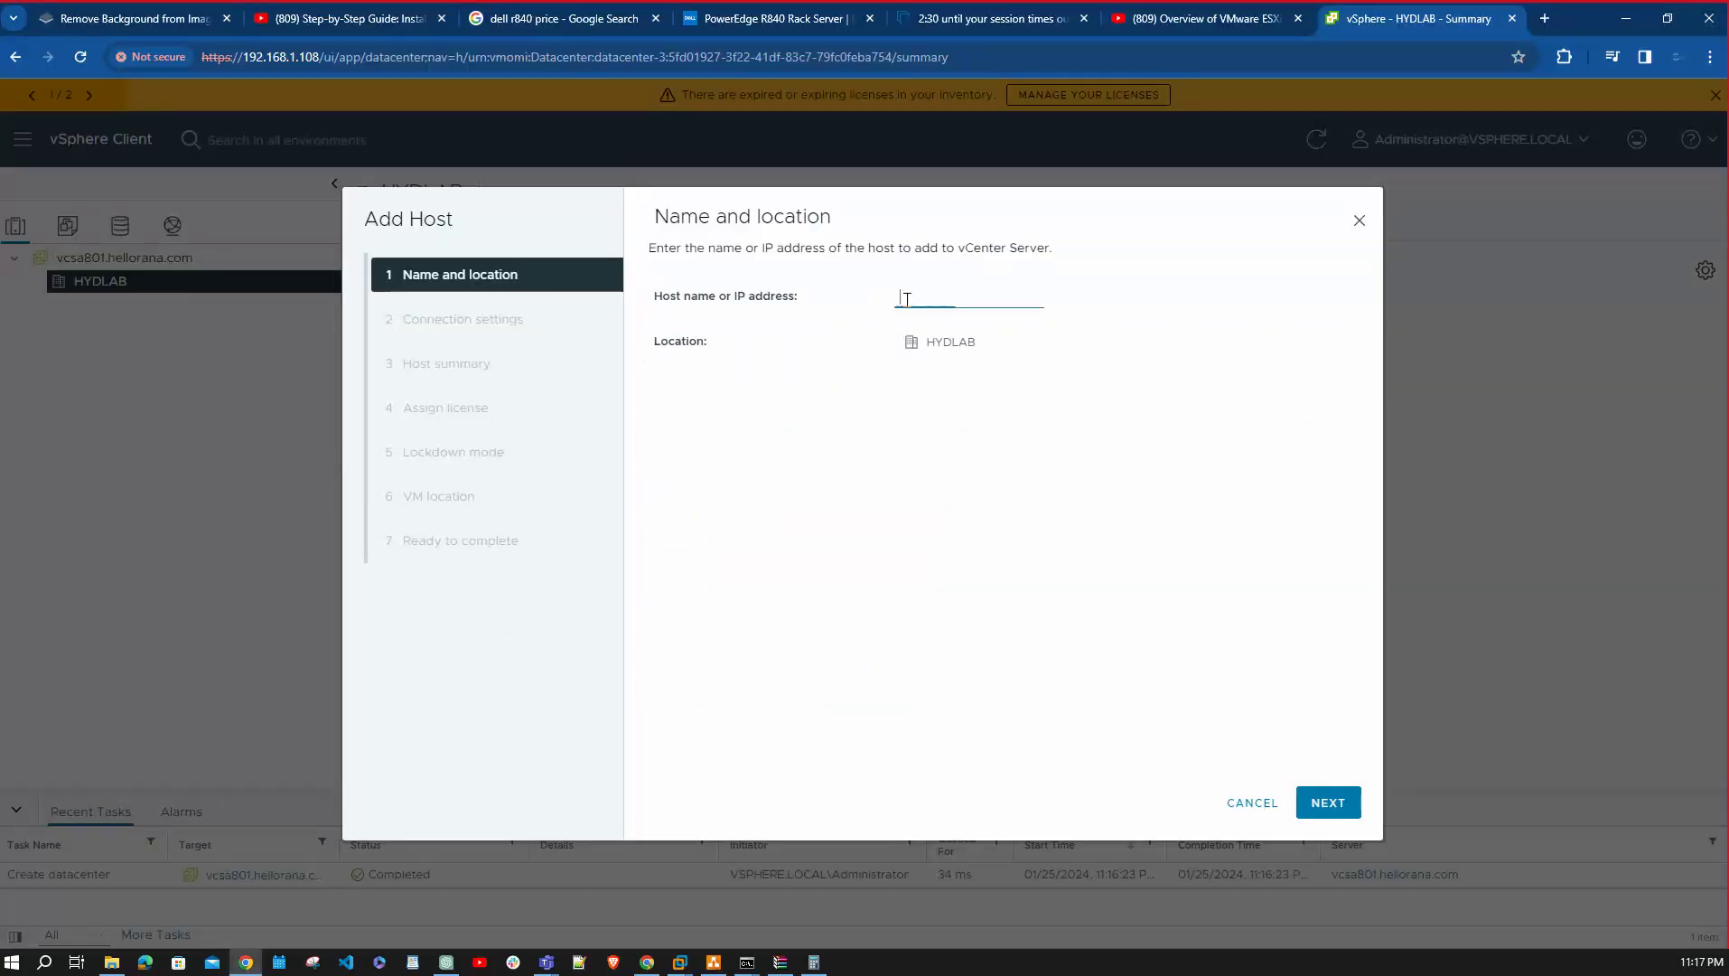
text(192.168.1.101)
click(1330, 801)
Connect as root with the host password and accept its security certificate.
click(941, 291)
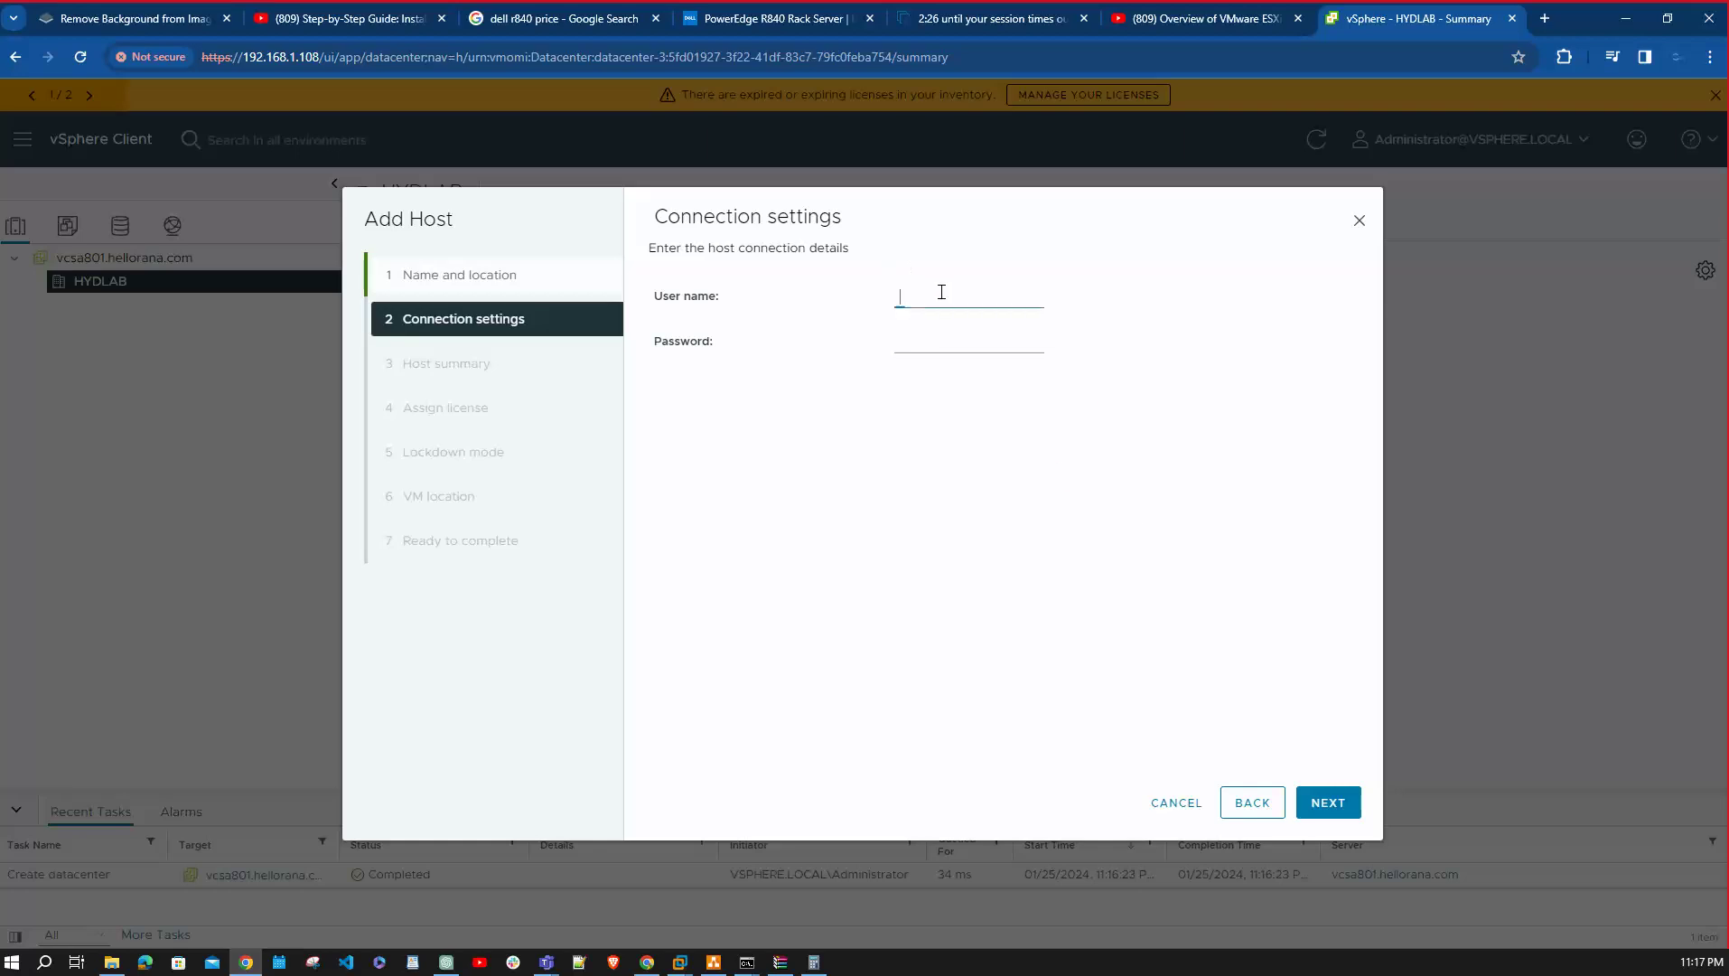
text(root)
key(Tab)
text(••••••)
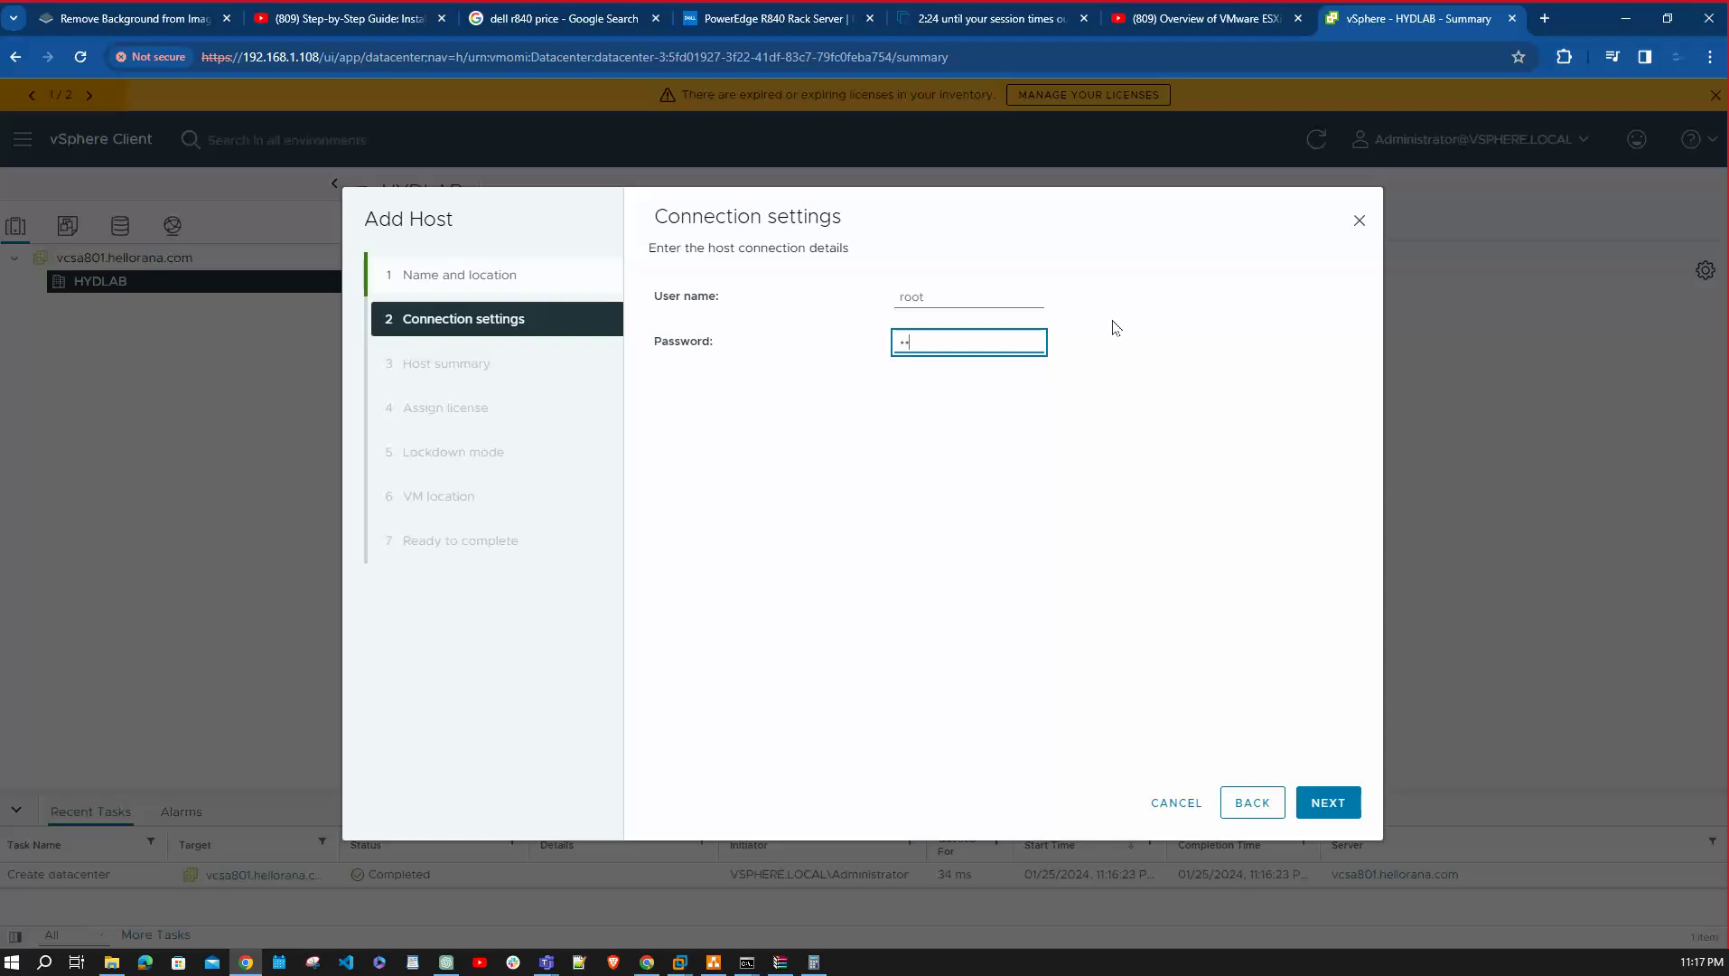
text(•••••)
click(1328, 802)
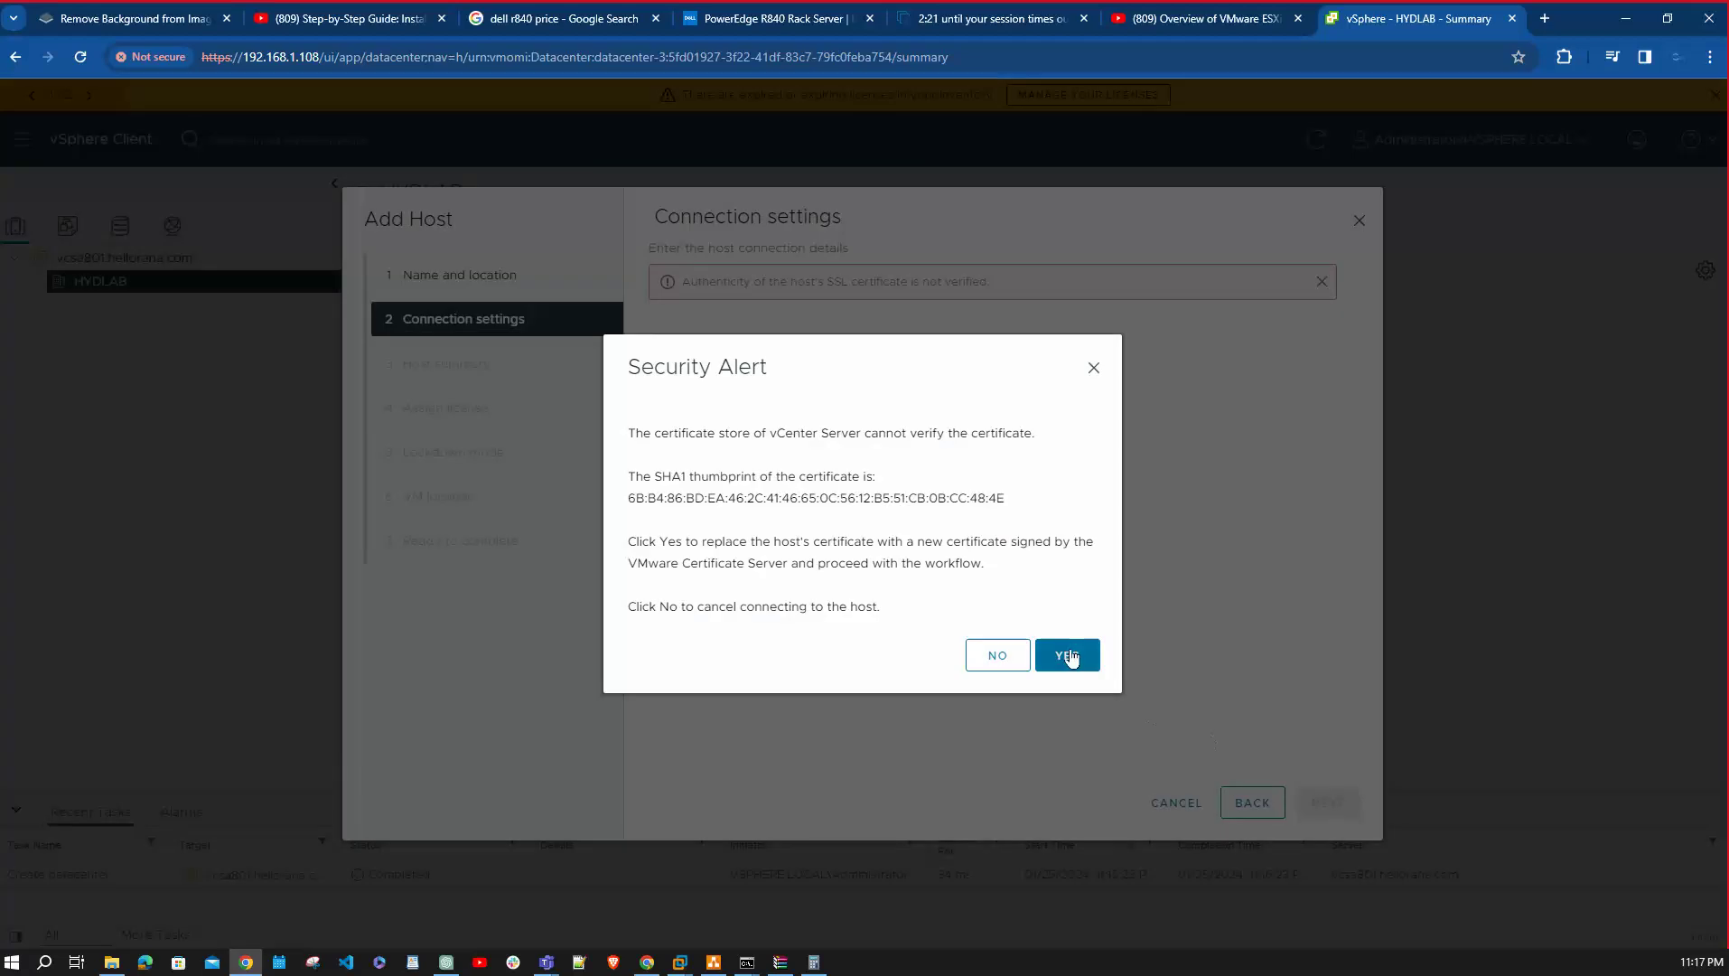
click(1071, 654)
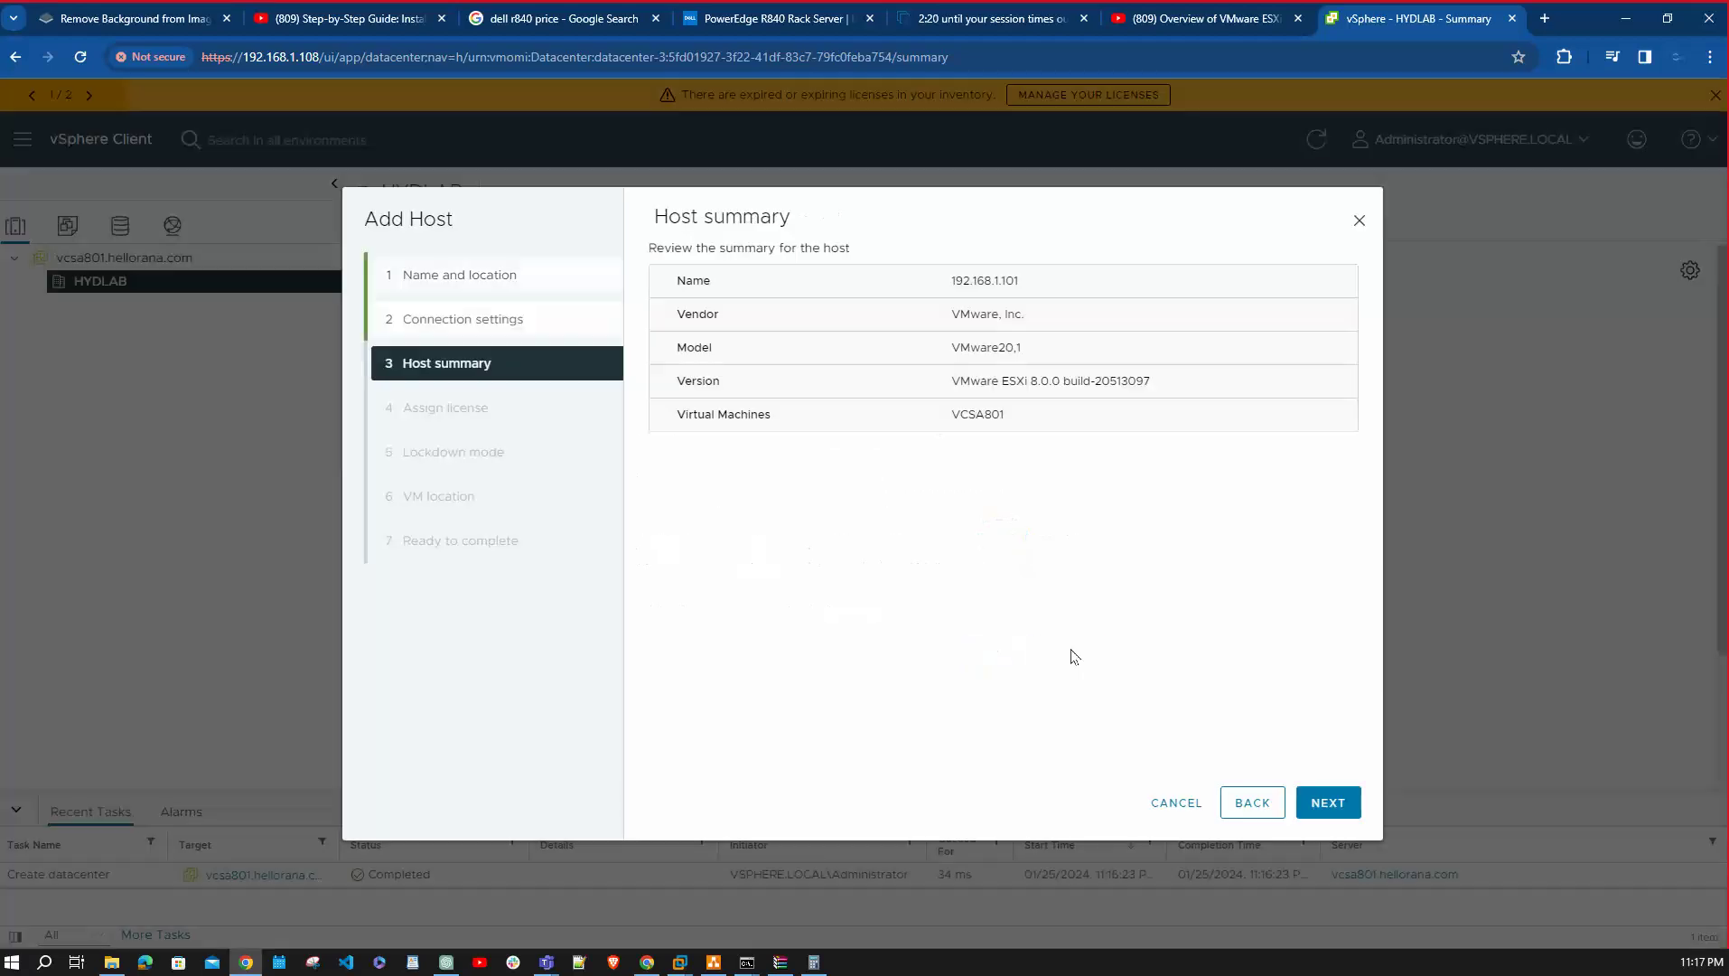
Keep the Evaluation License, lockdown mode Disabled and the HYDLAB VM location to reach Ready to complete.
click(1335, 805)
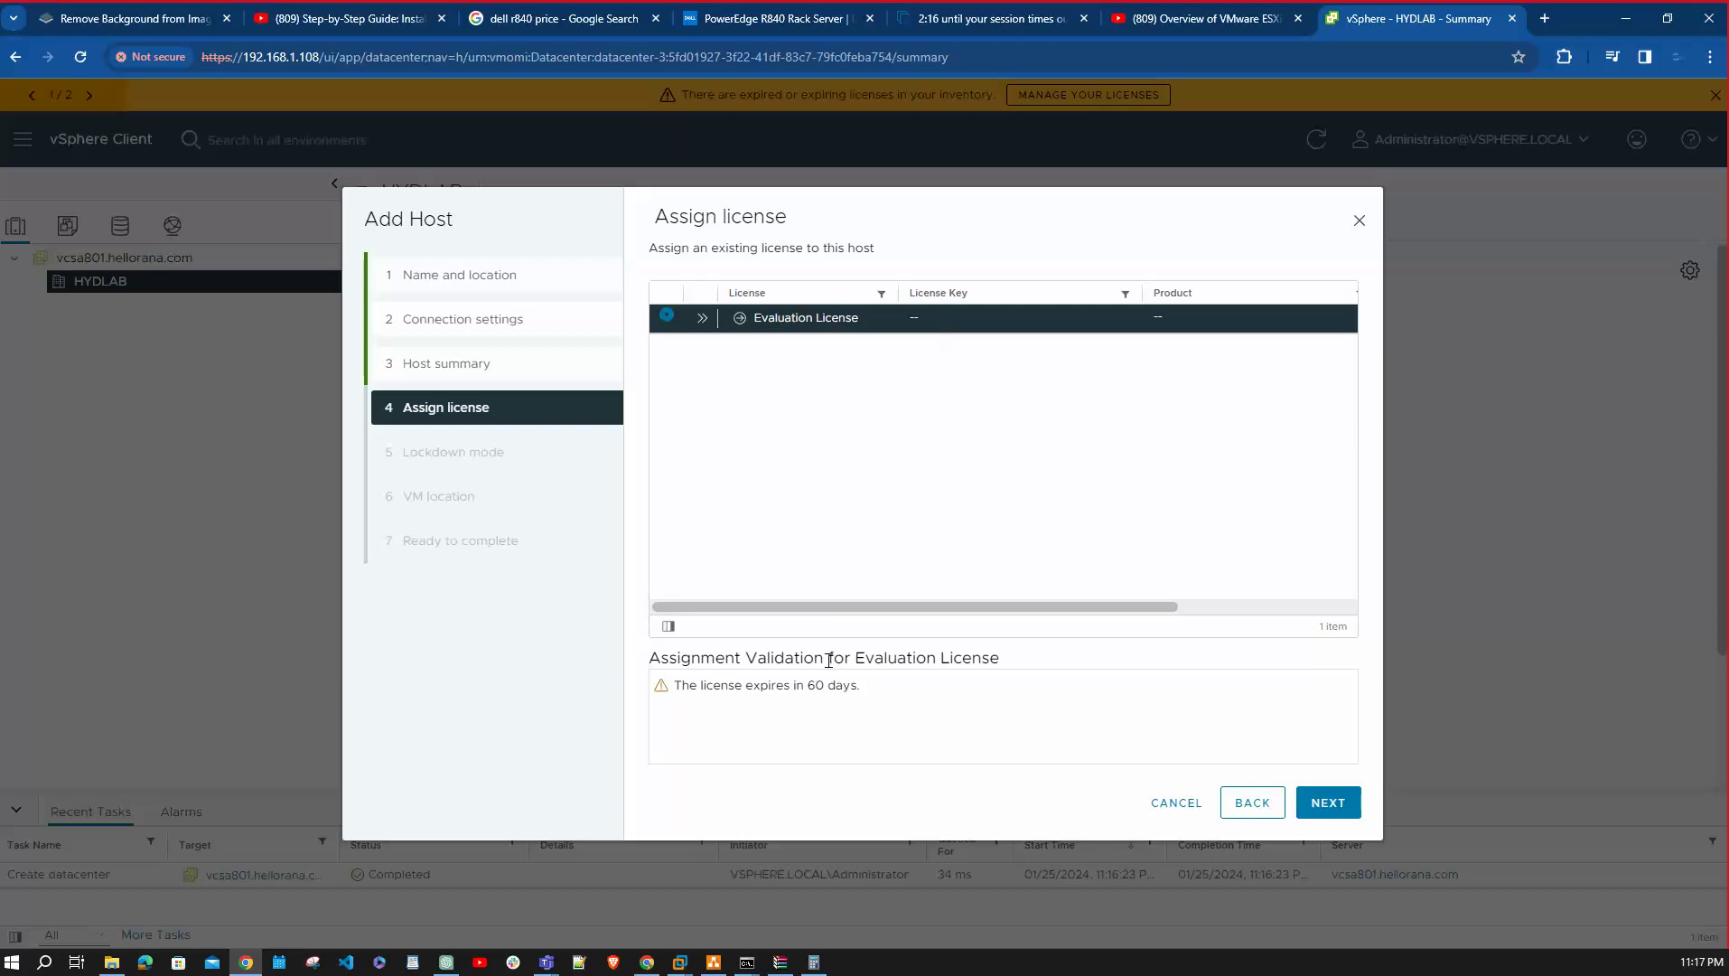
click(1344, 812)
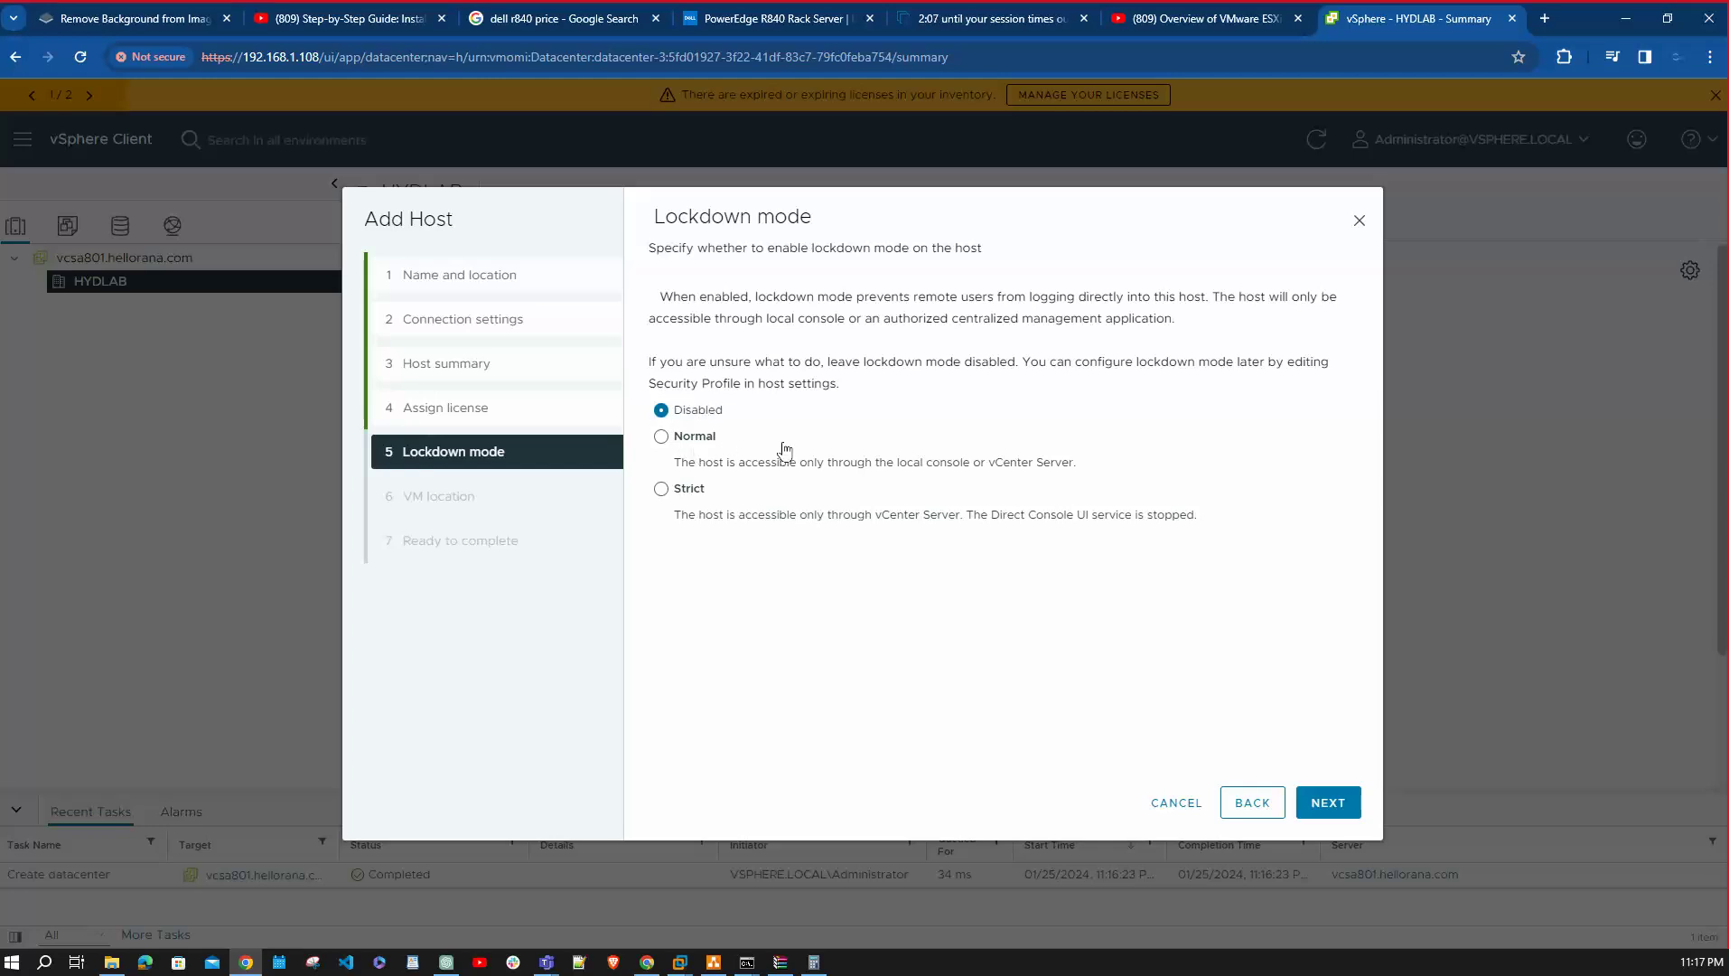
click(1334, 805)
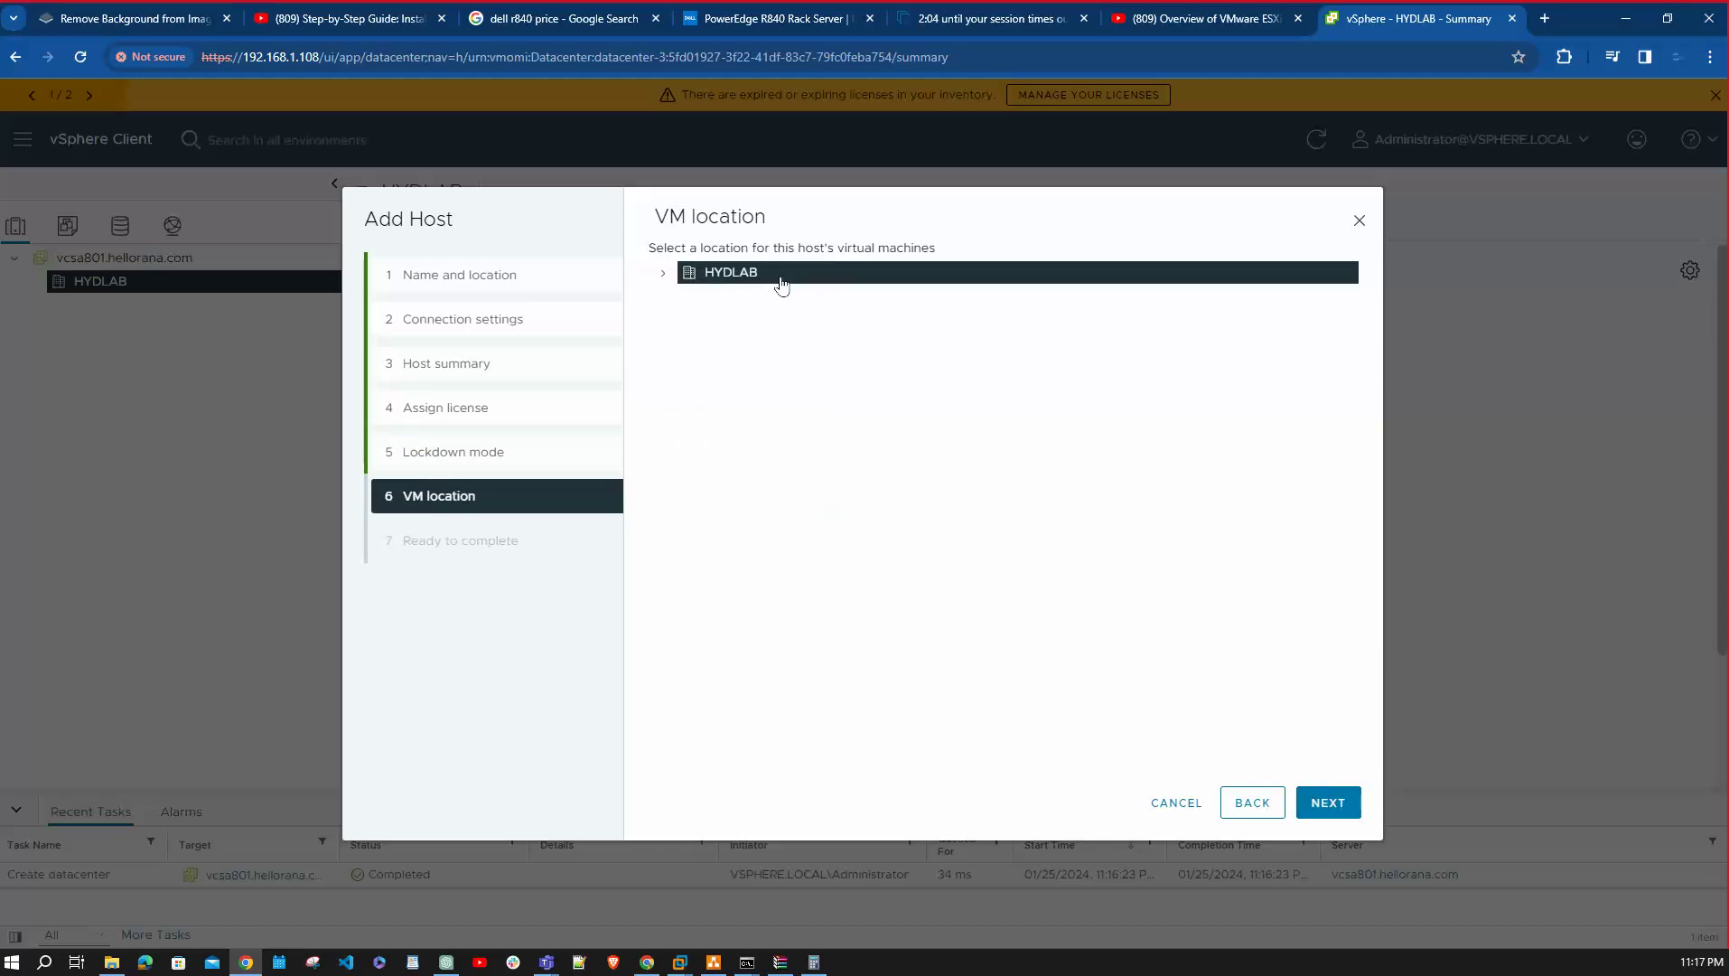
click(1324, 800)
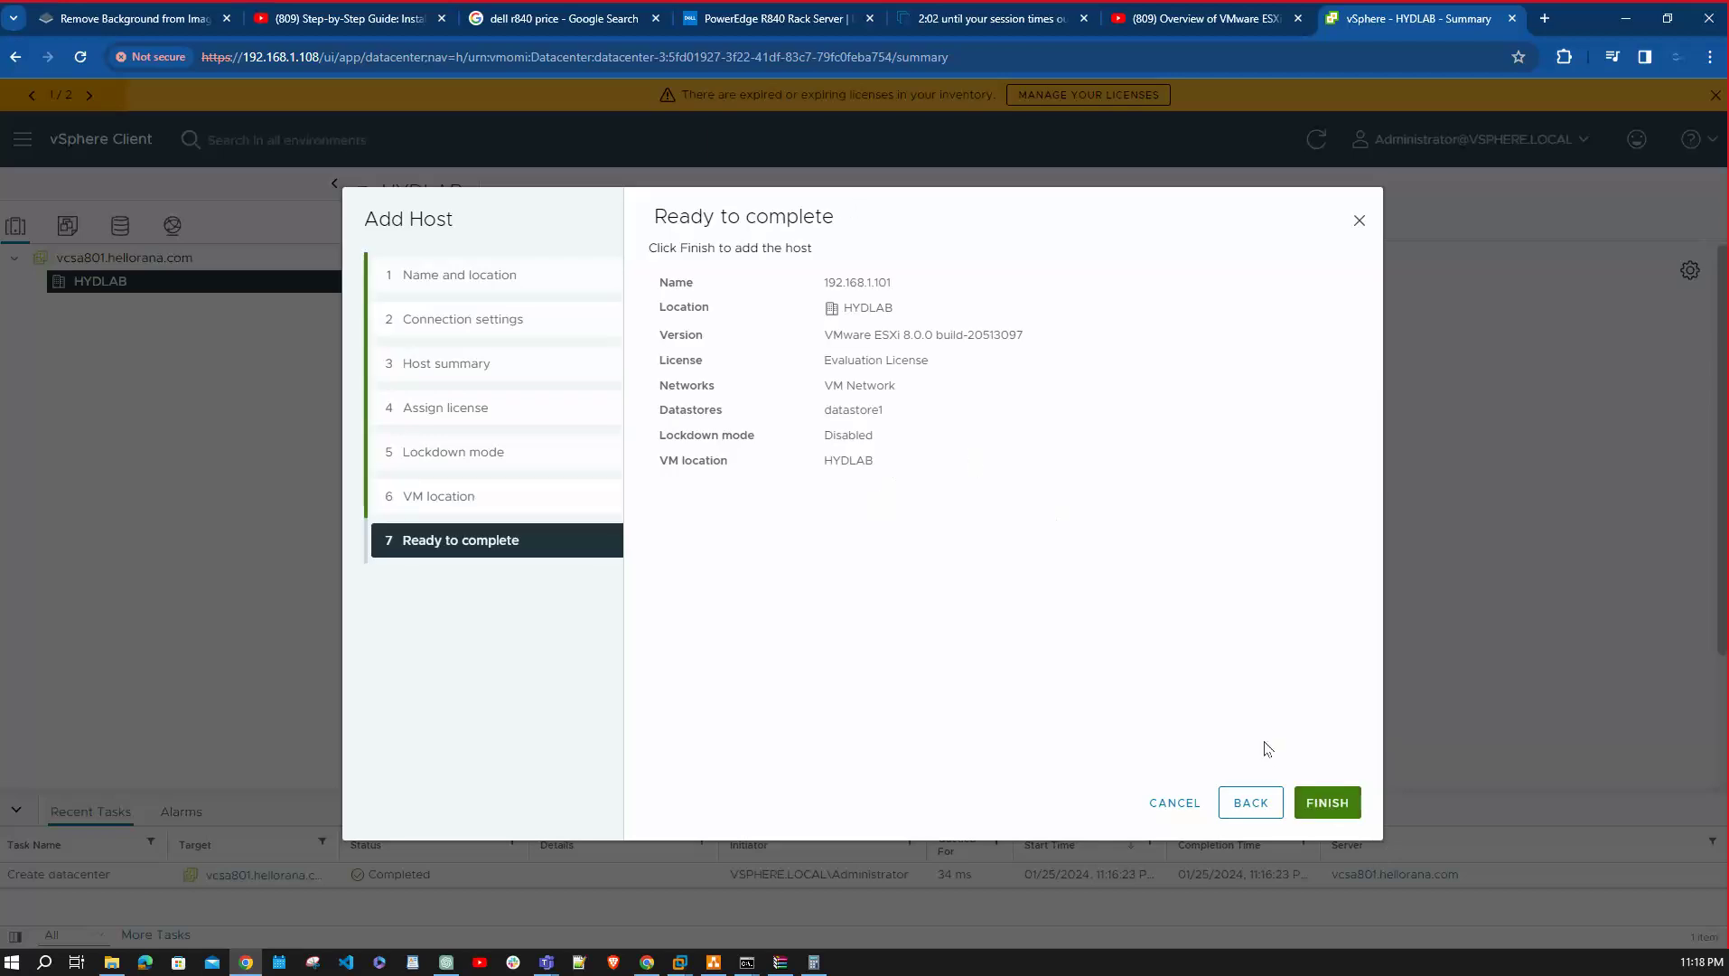
Finish the Add Host wizard so host 192.168.1.101 joins the HYDLAB datacenter.
click(1324, 800)
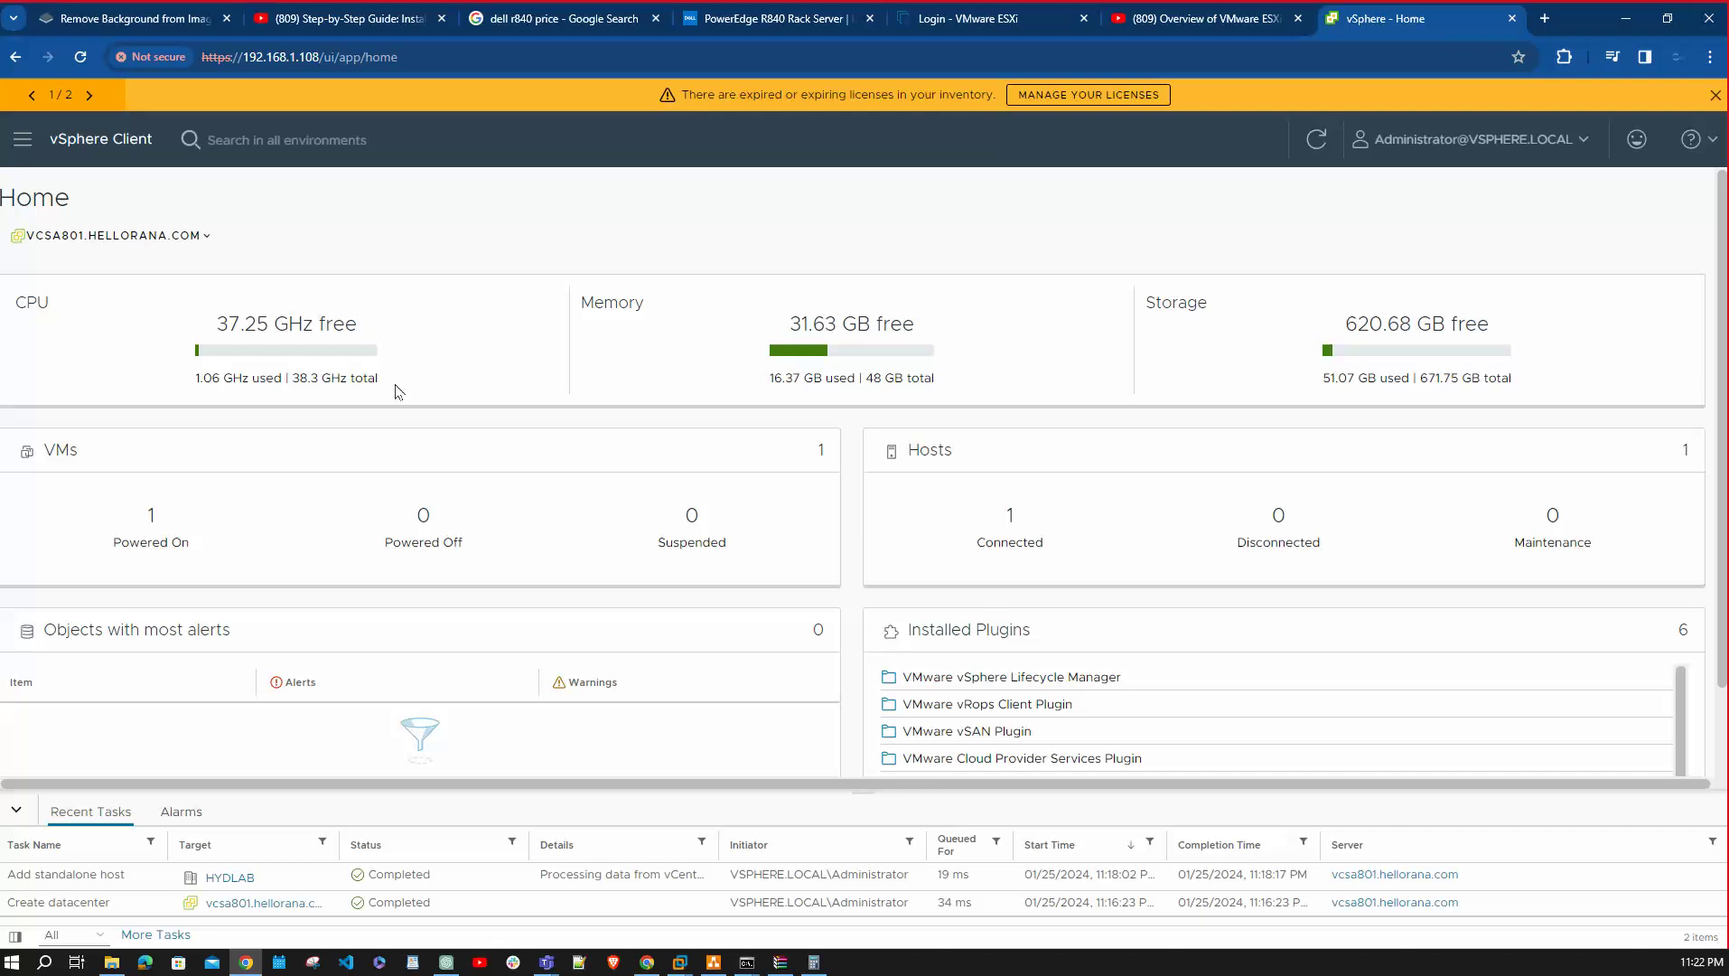
Open the main navigation list from the Home dashboard.
click(20, 147)
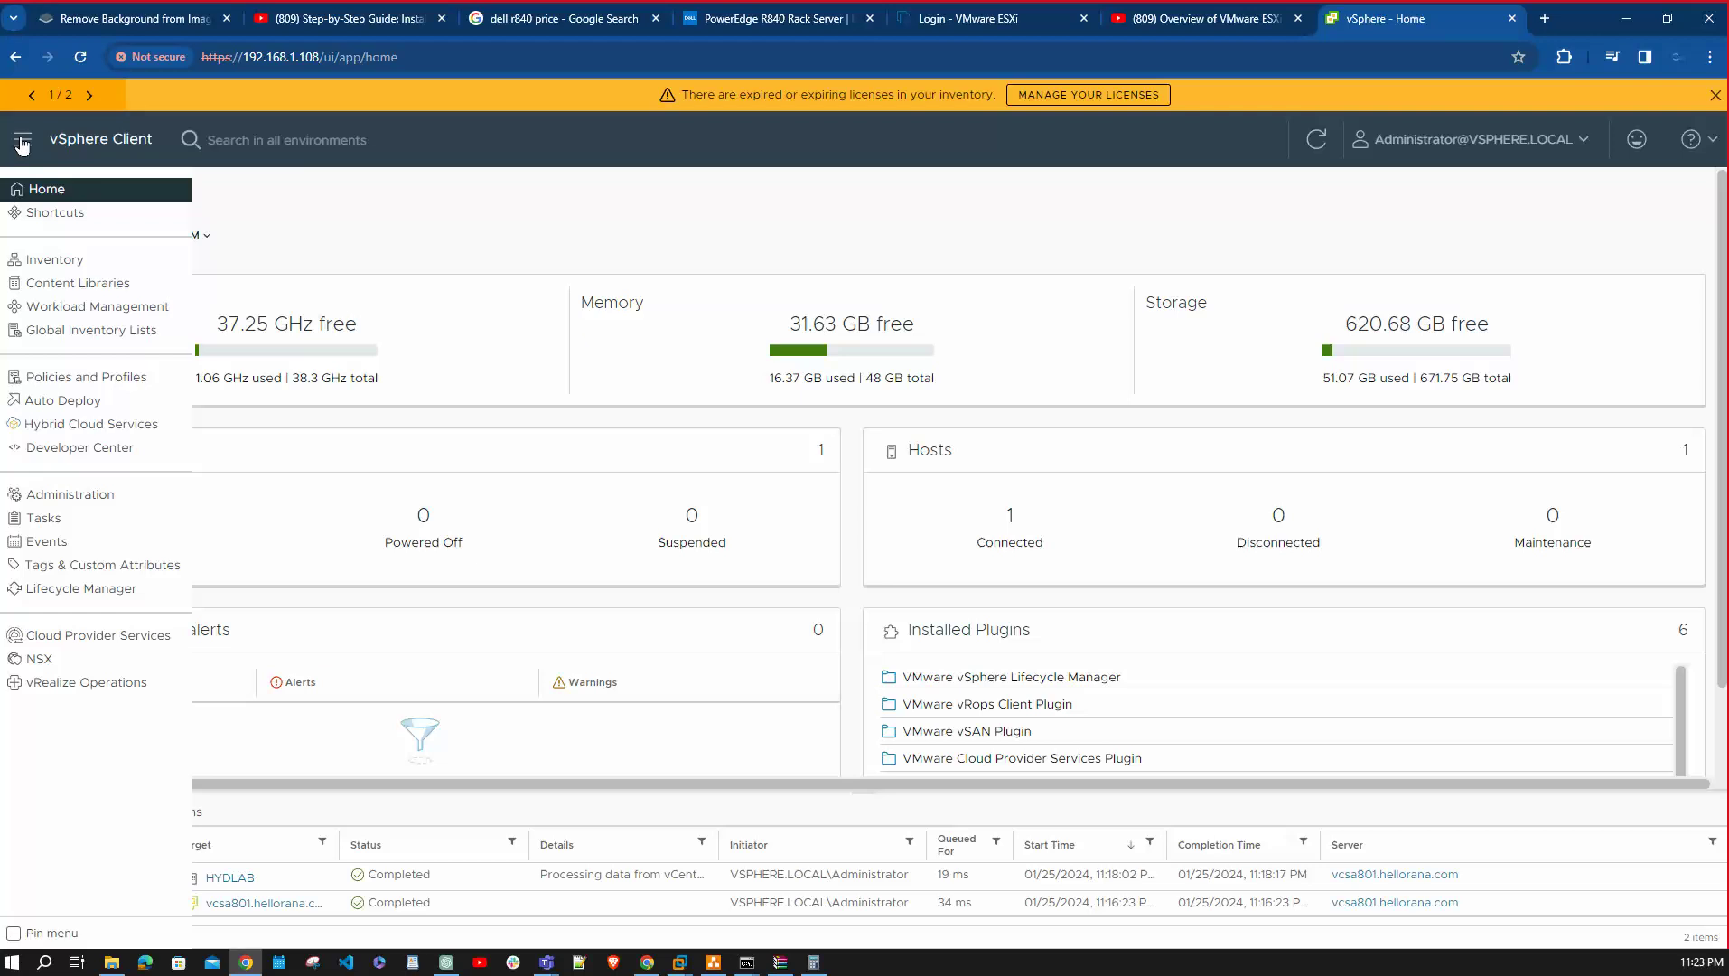
Go to Administration > Single Sign On > Configuration and open the Join Active Directory Domain dialog.
click(74, 497)
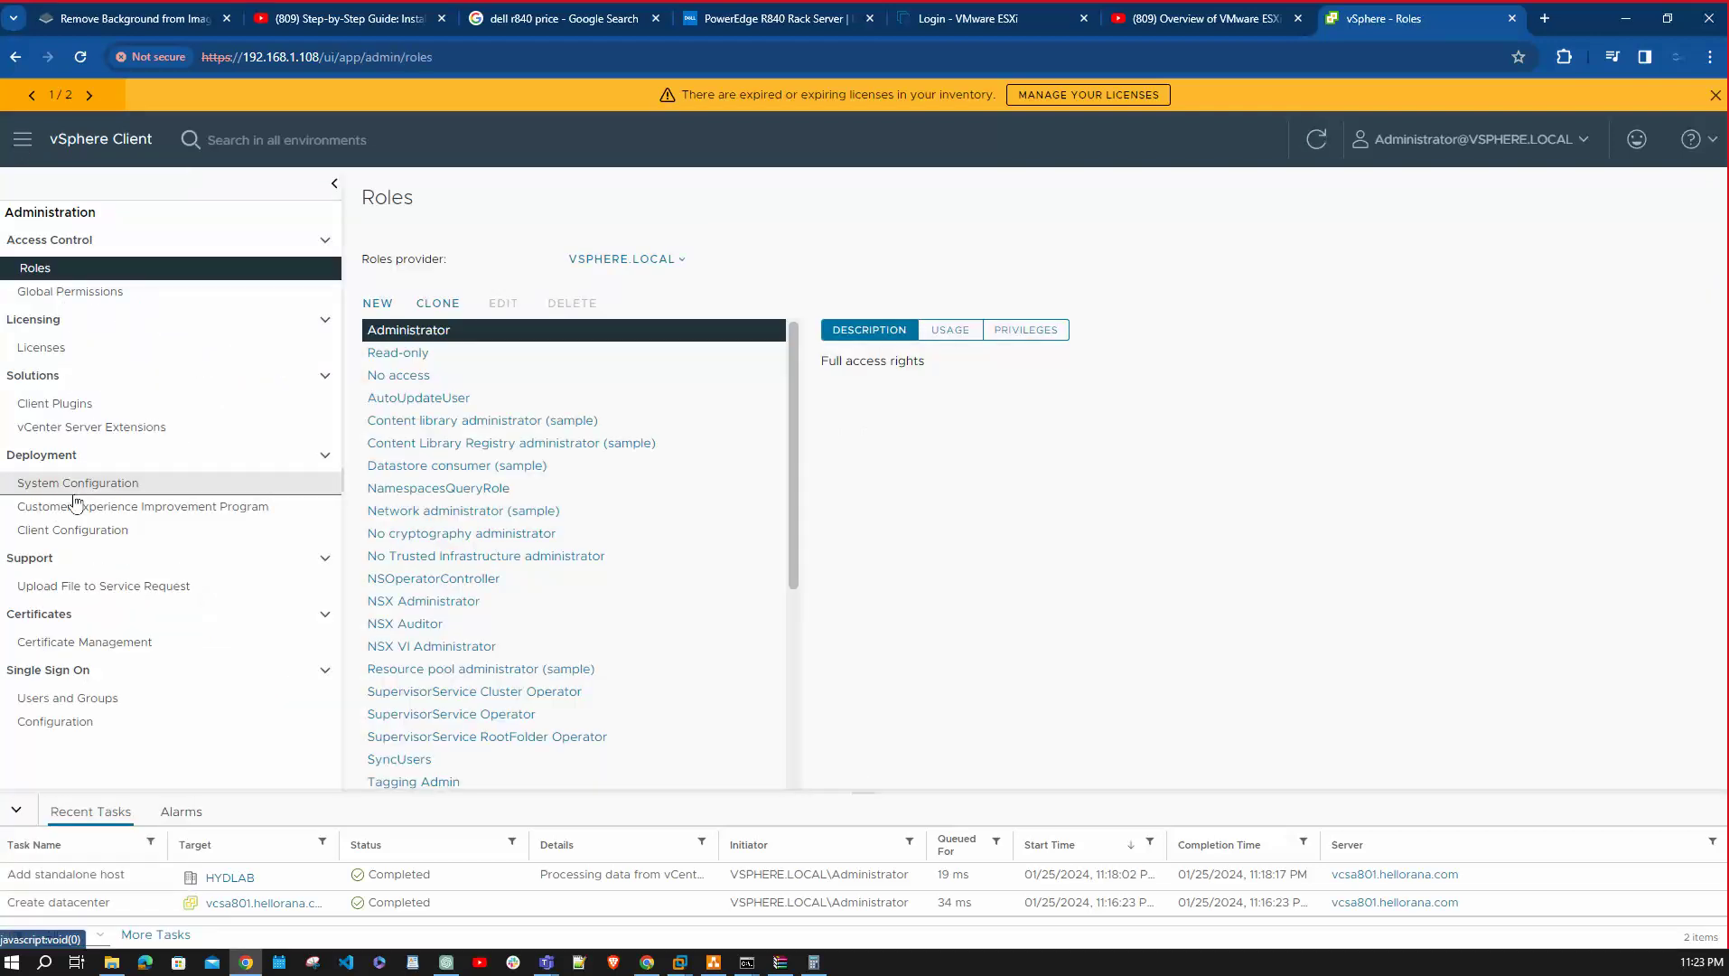
click(134, 704)
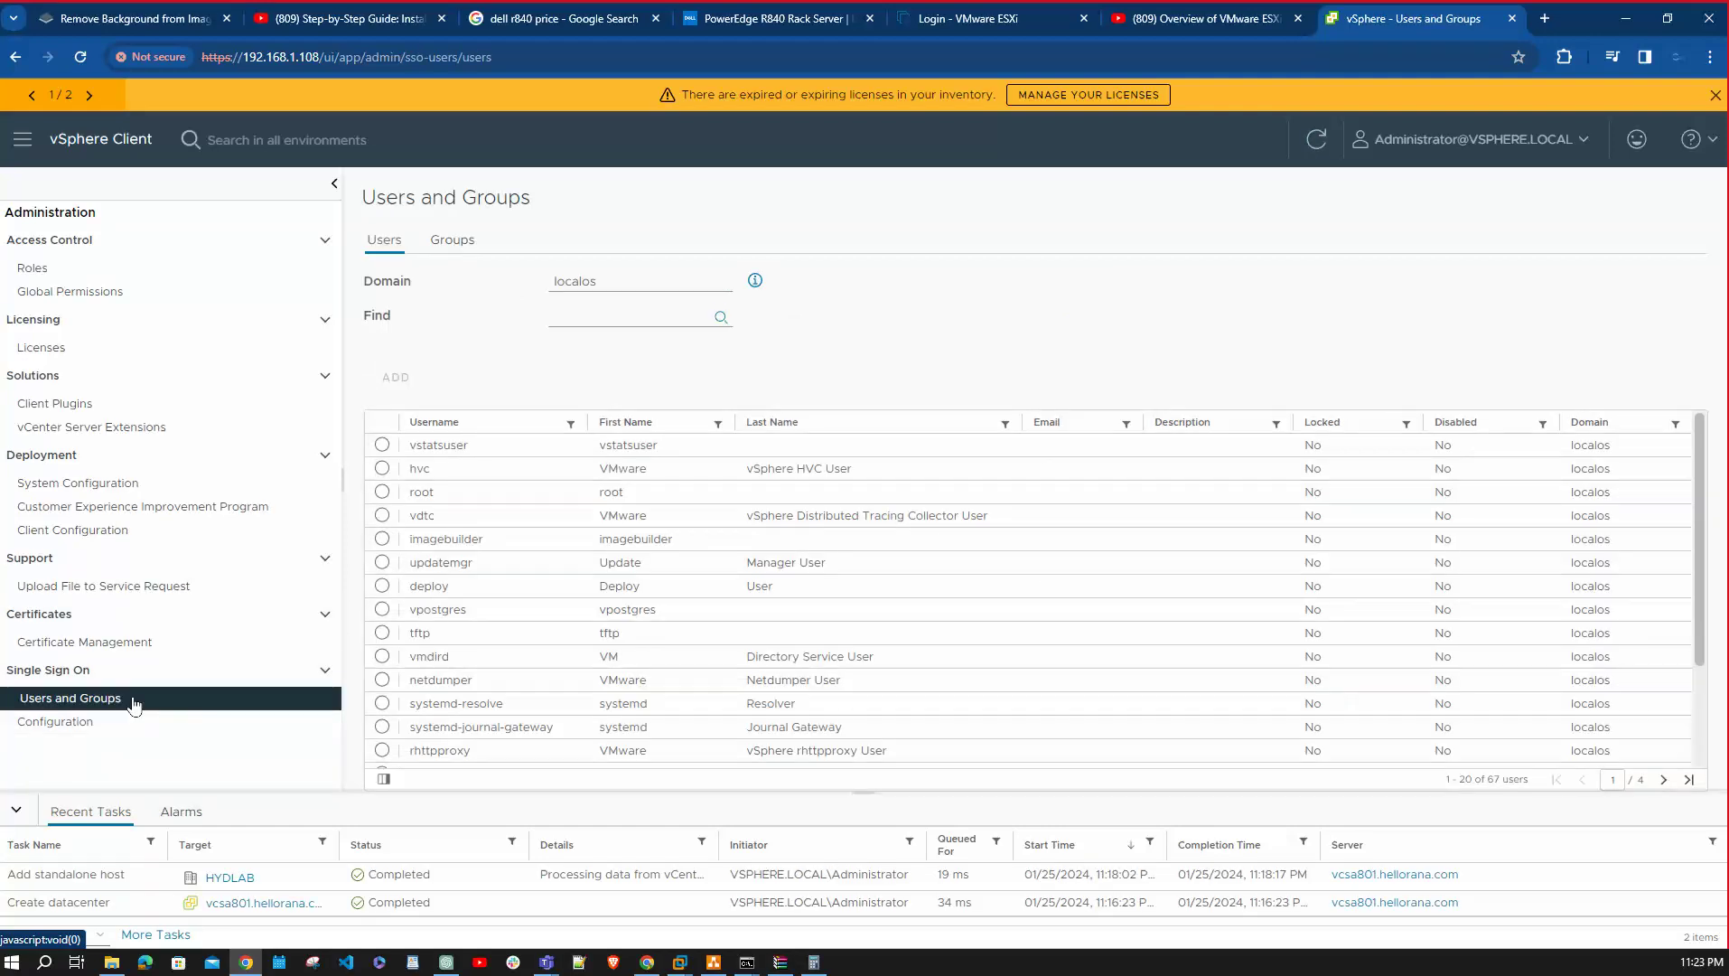
click(115, 731)
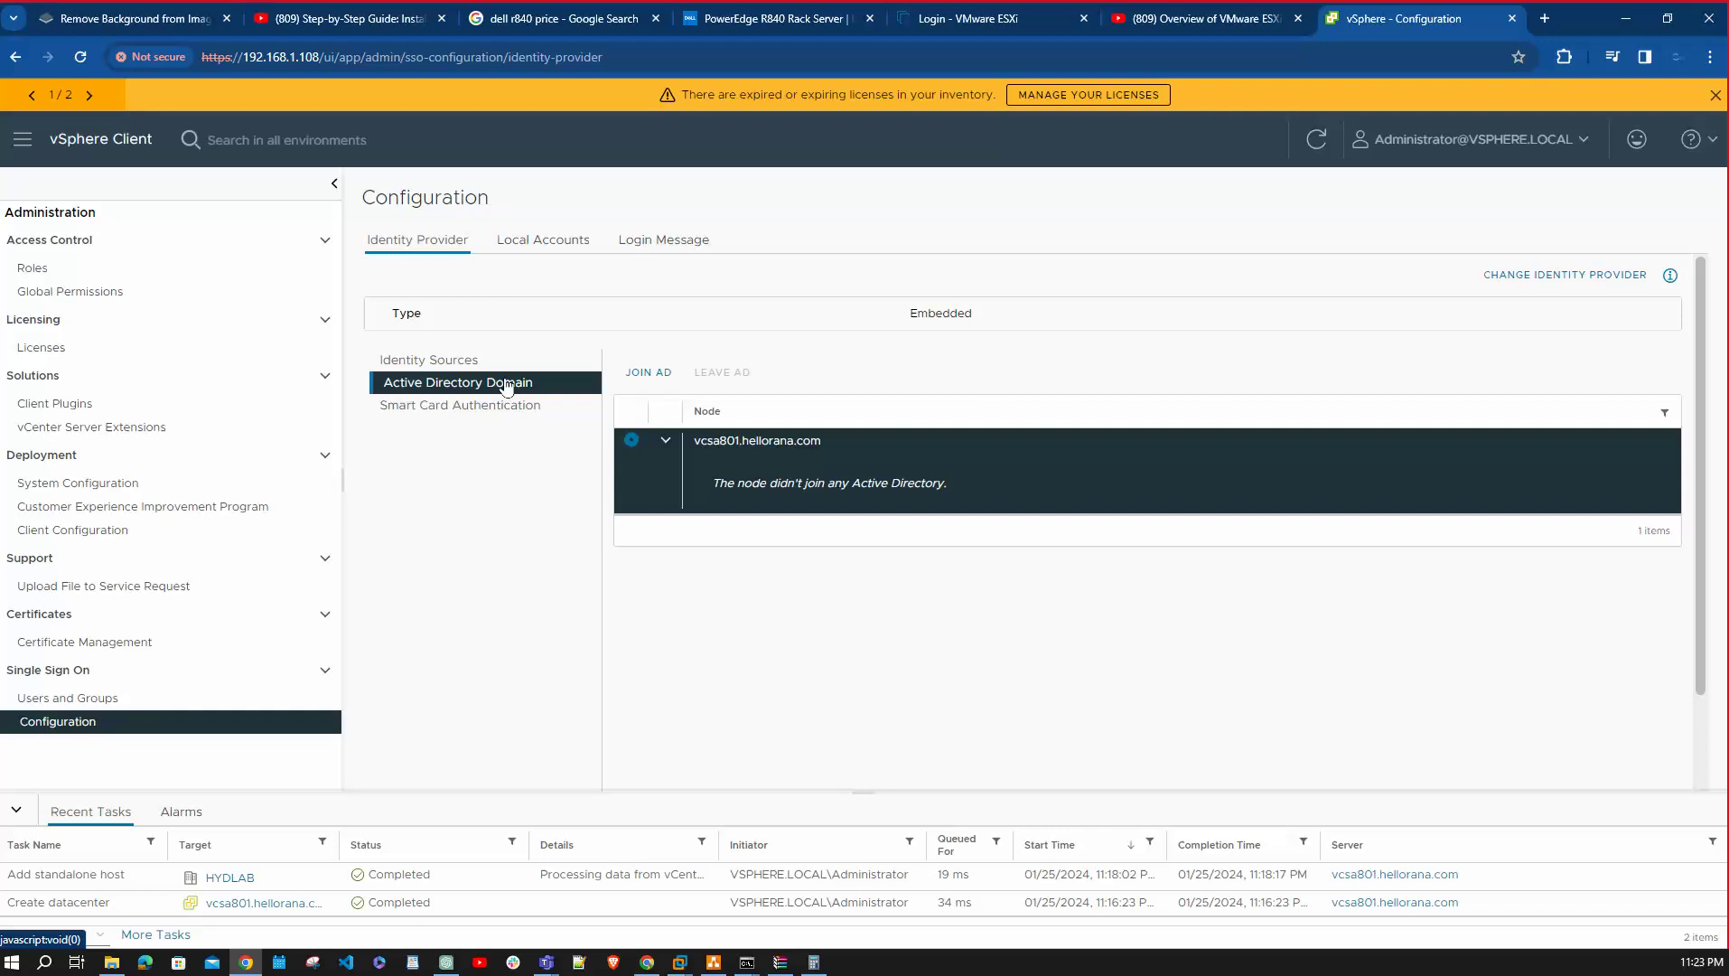
click(661, 373)
Choose hellorana.com as the domain to join, then bring up the AD server VM's console.
click(927, 456)
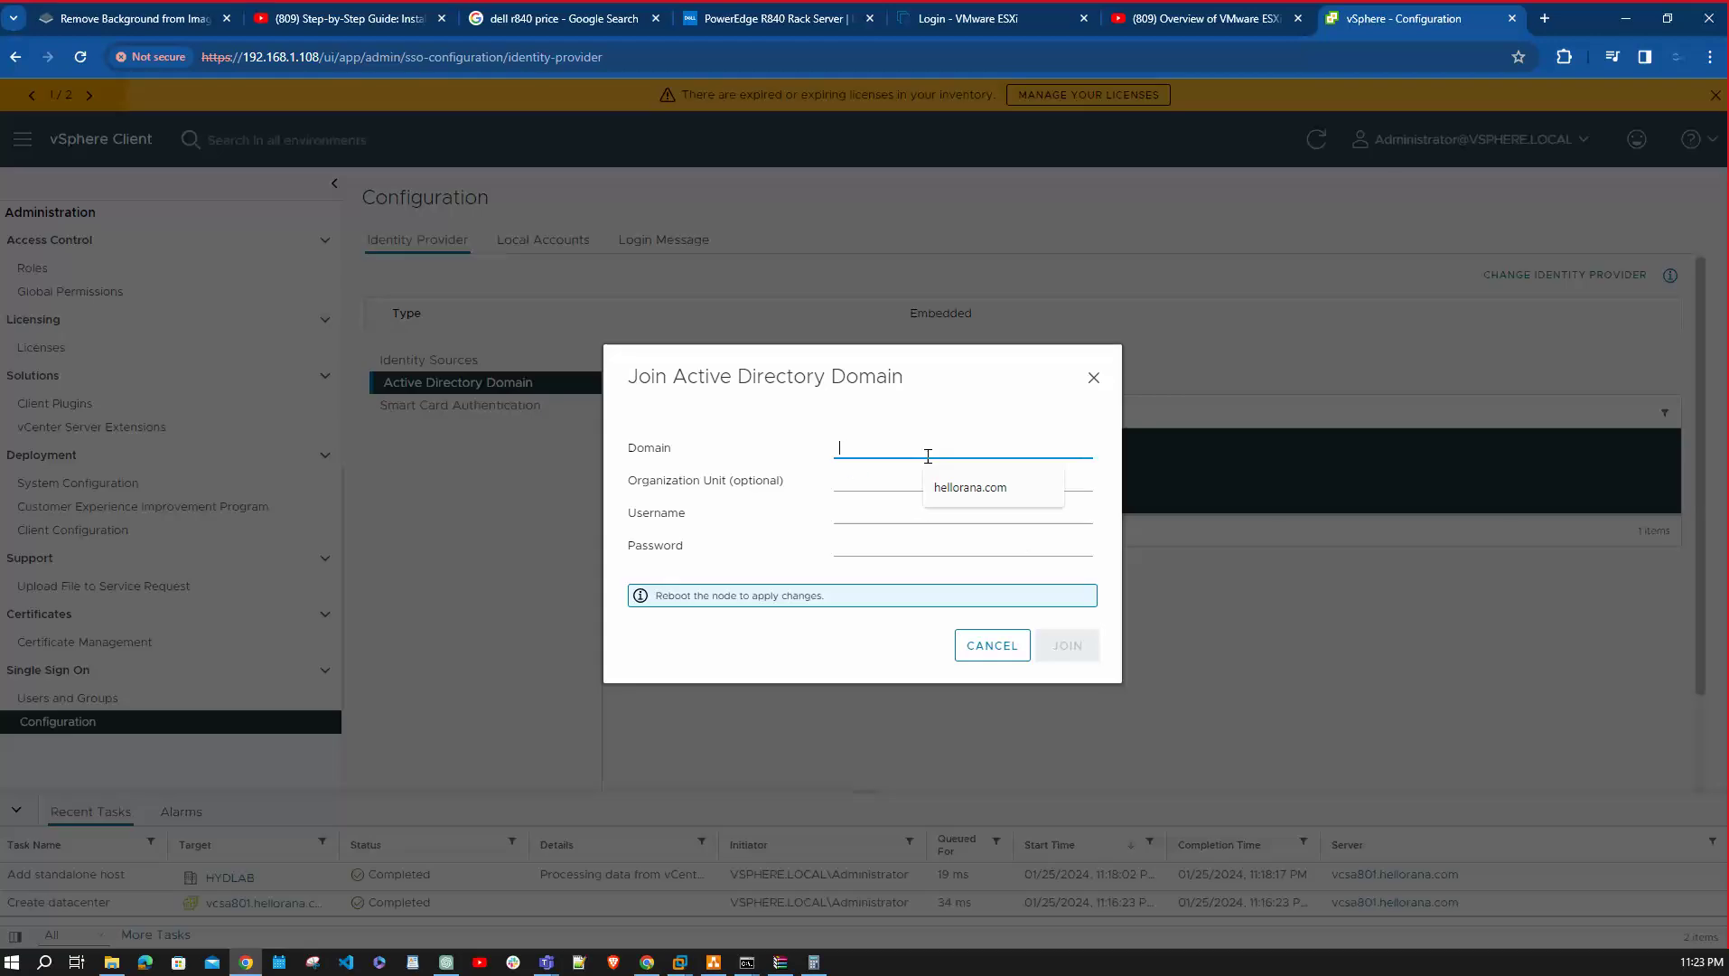
click(960, 488)
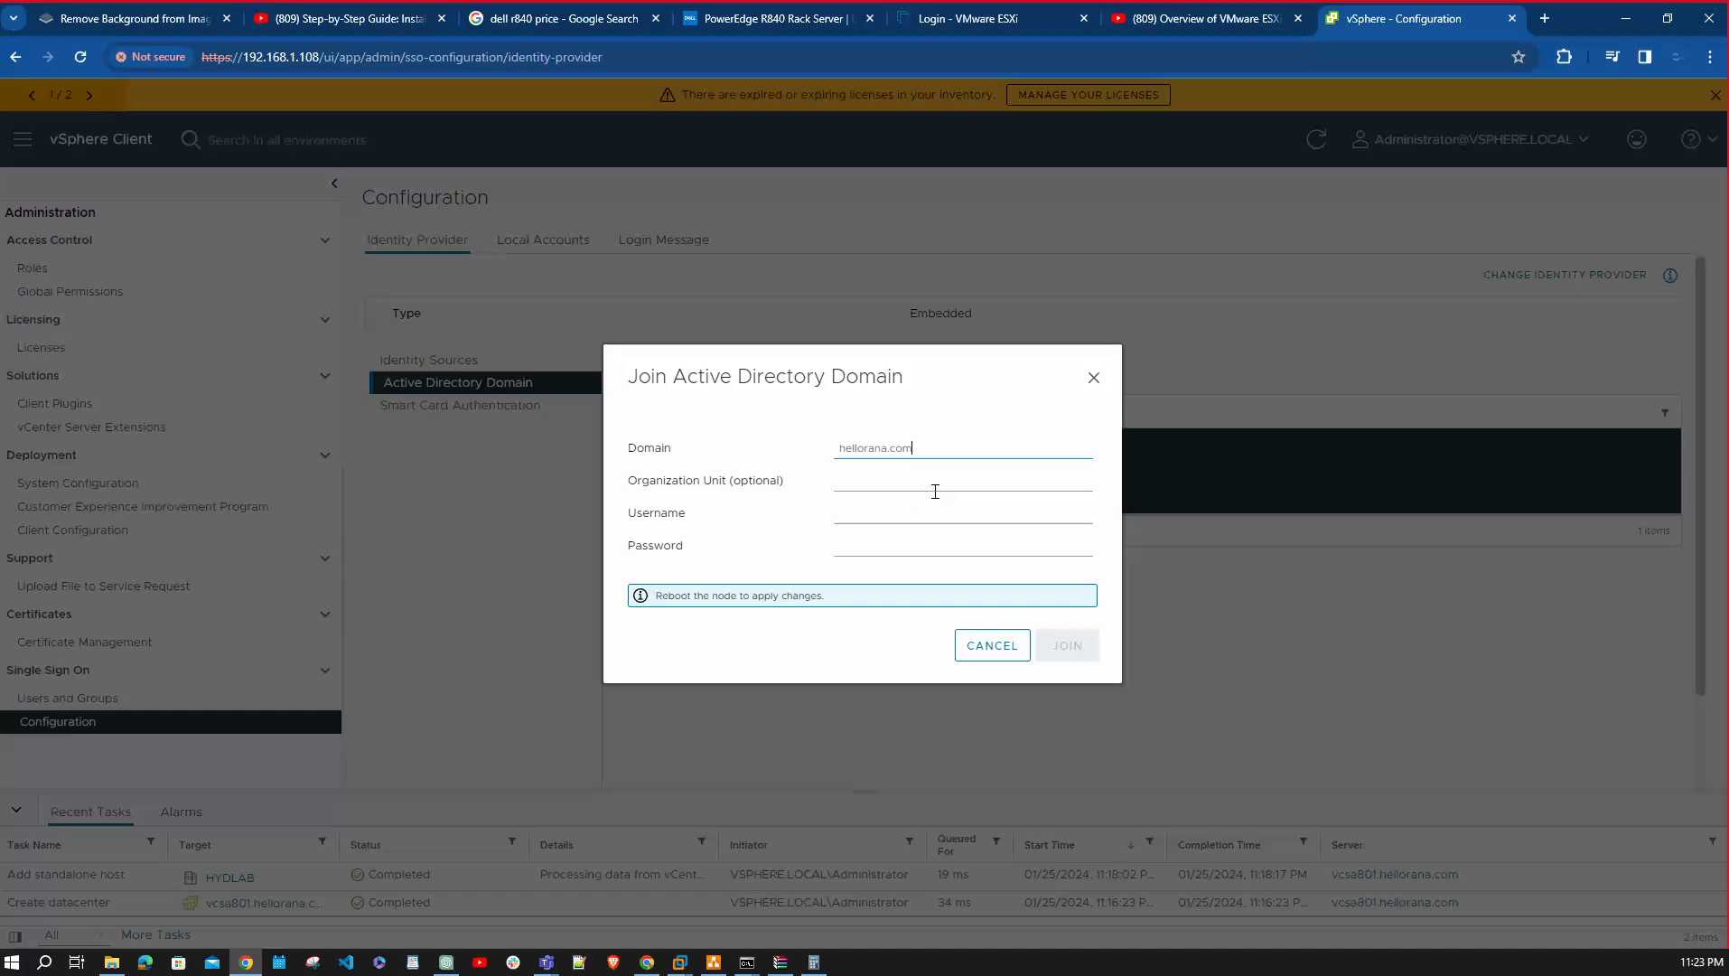
click(882, 512)
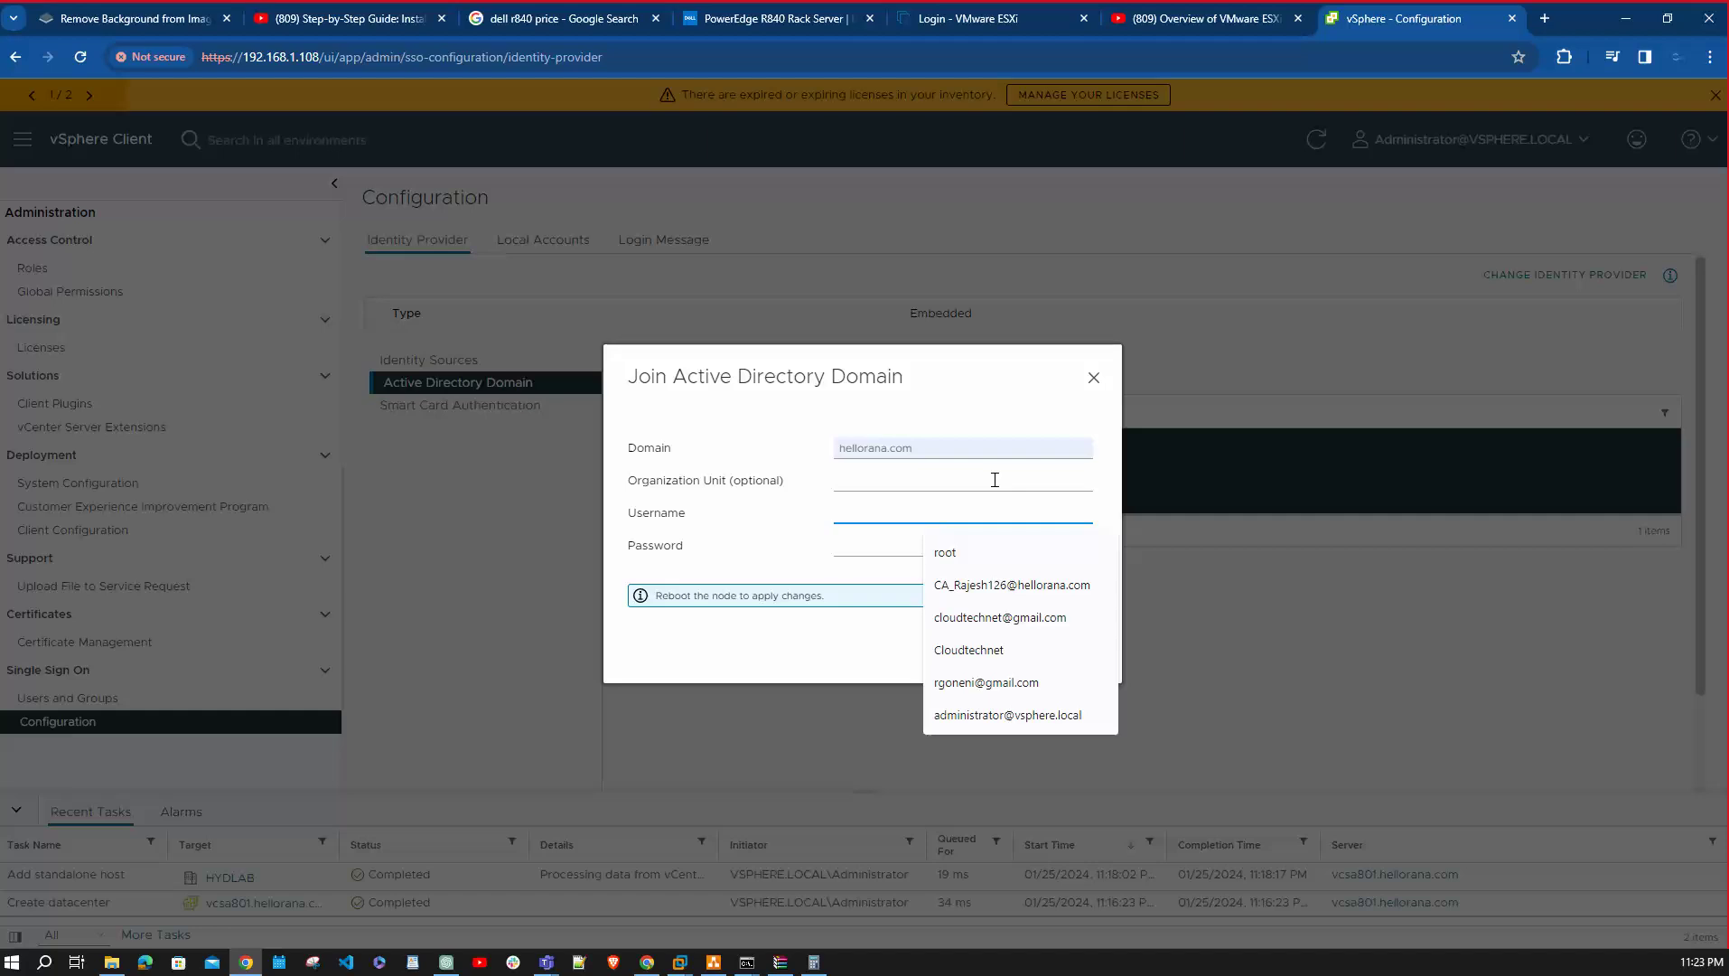
click(683, 963)
click(649, 837)
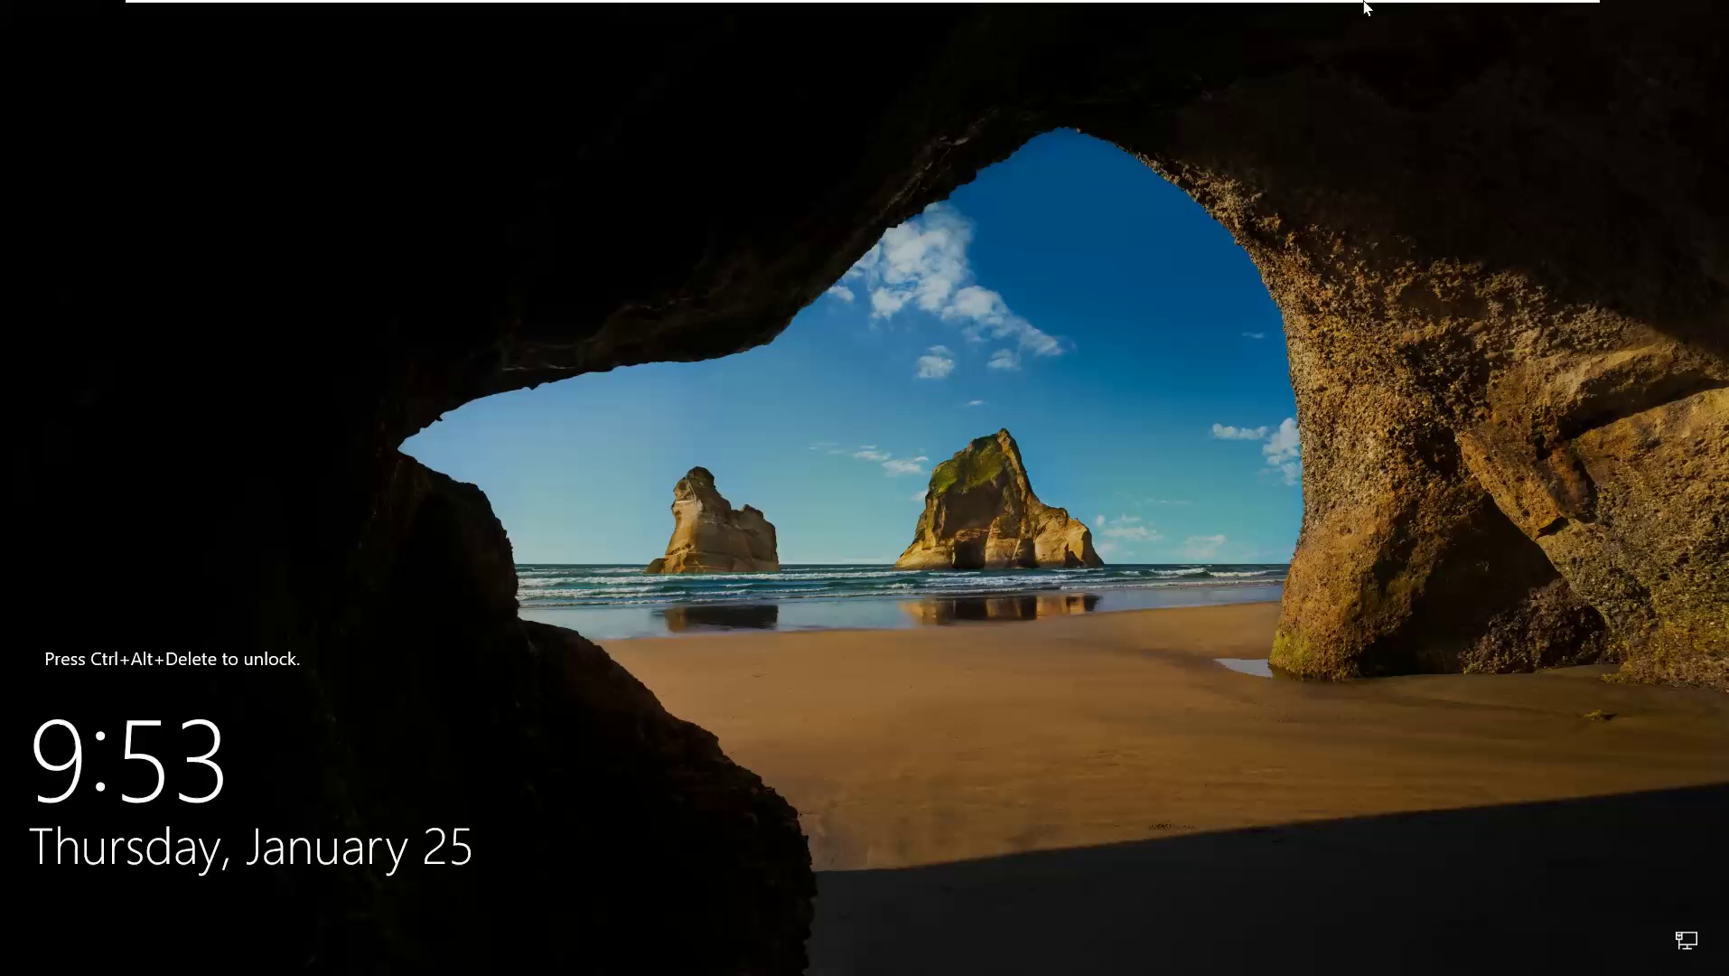
Sign in to the Windows Server AD VM with the Administrator password.
mouse_move(1360, 2)
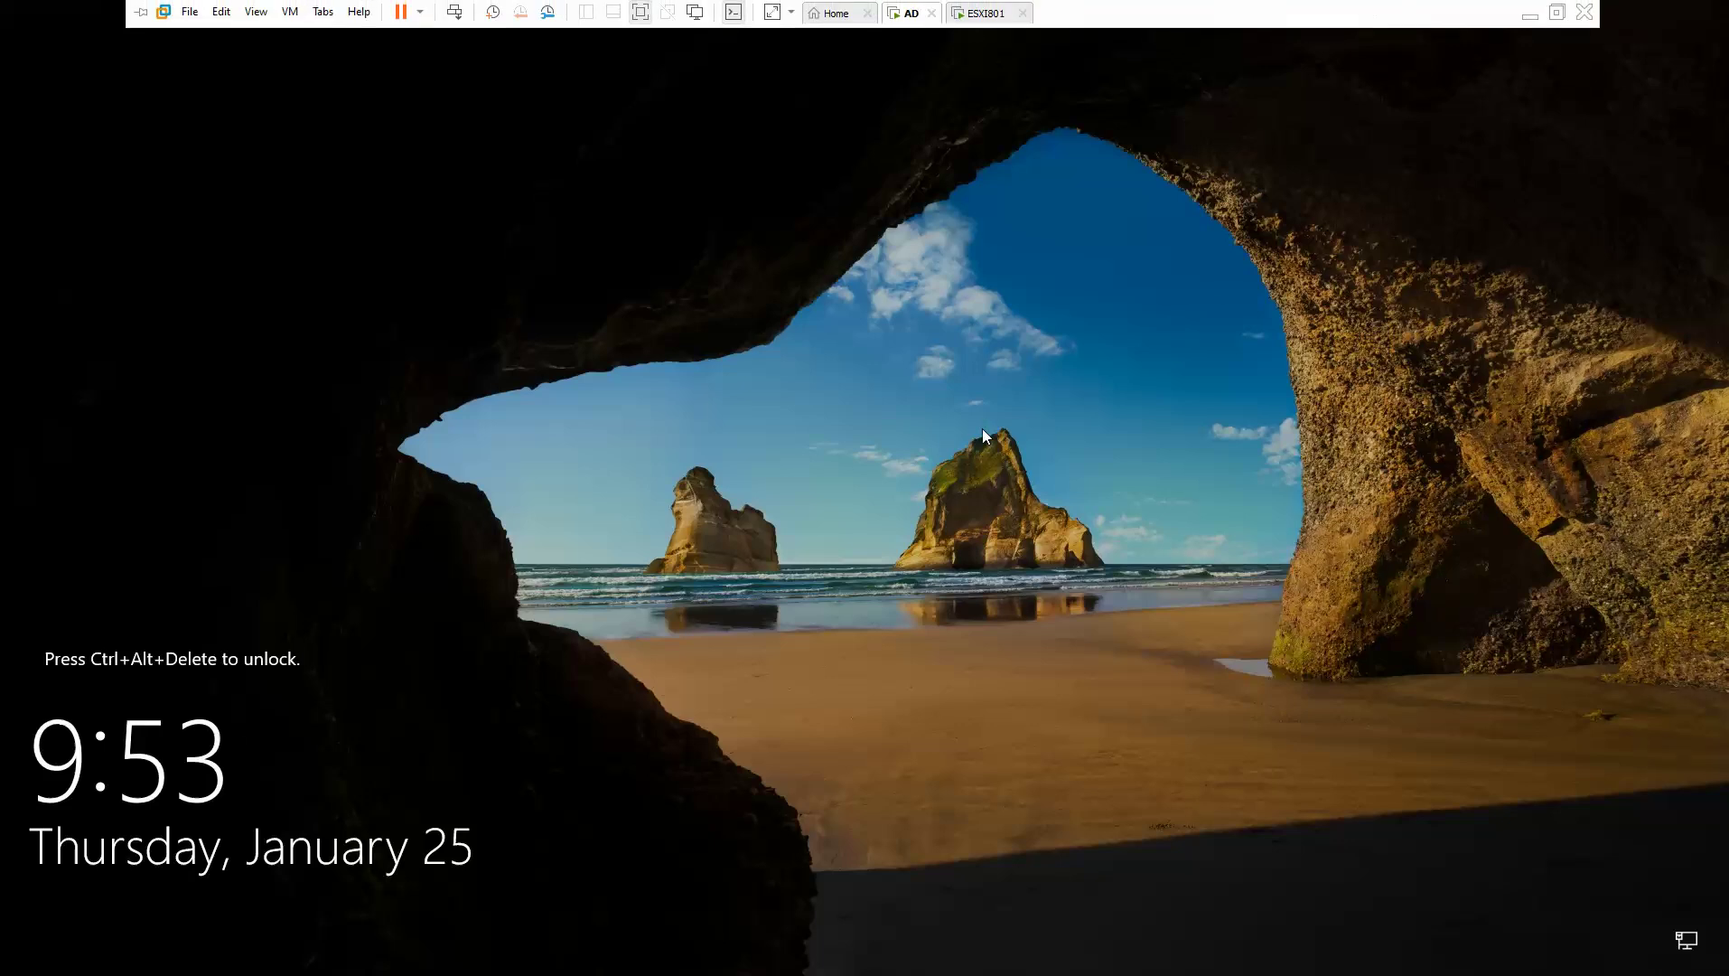
key(ctrl+alt+Insert)
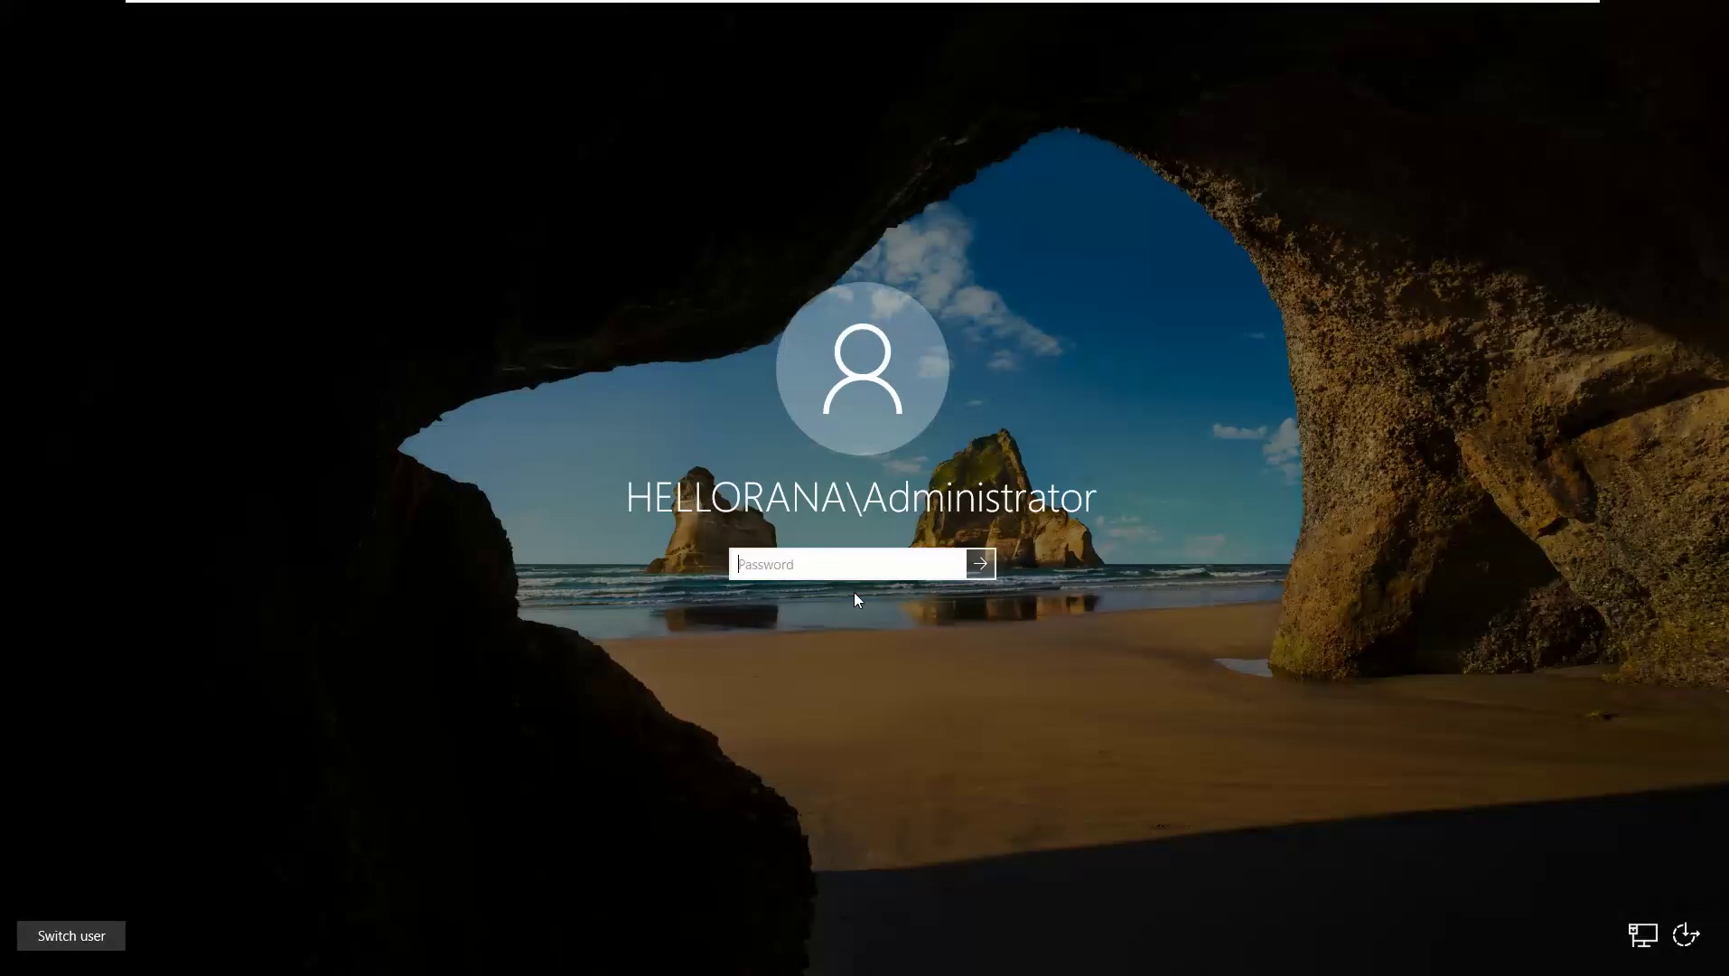
text(•••••••••••••••)
key(Return)
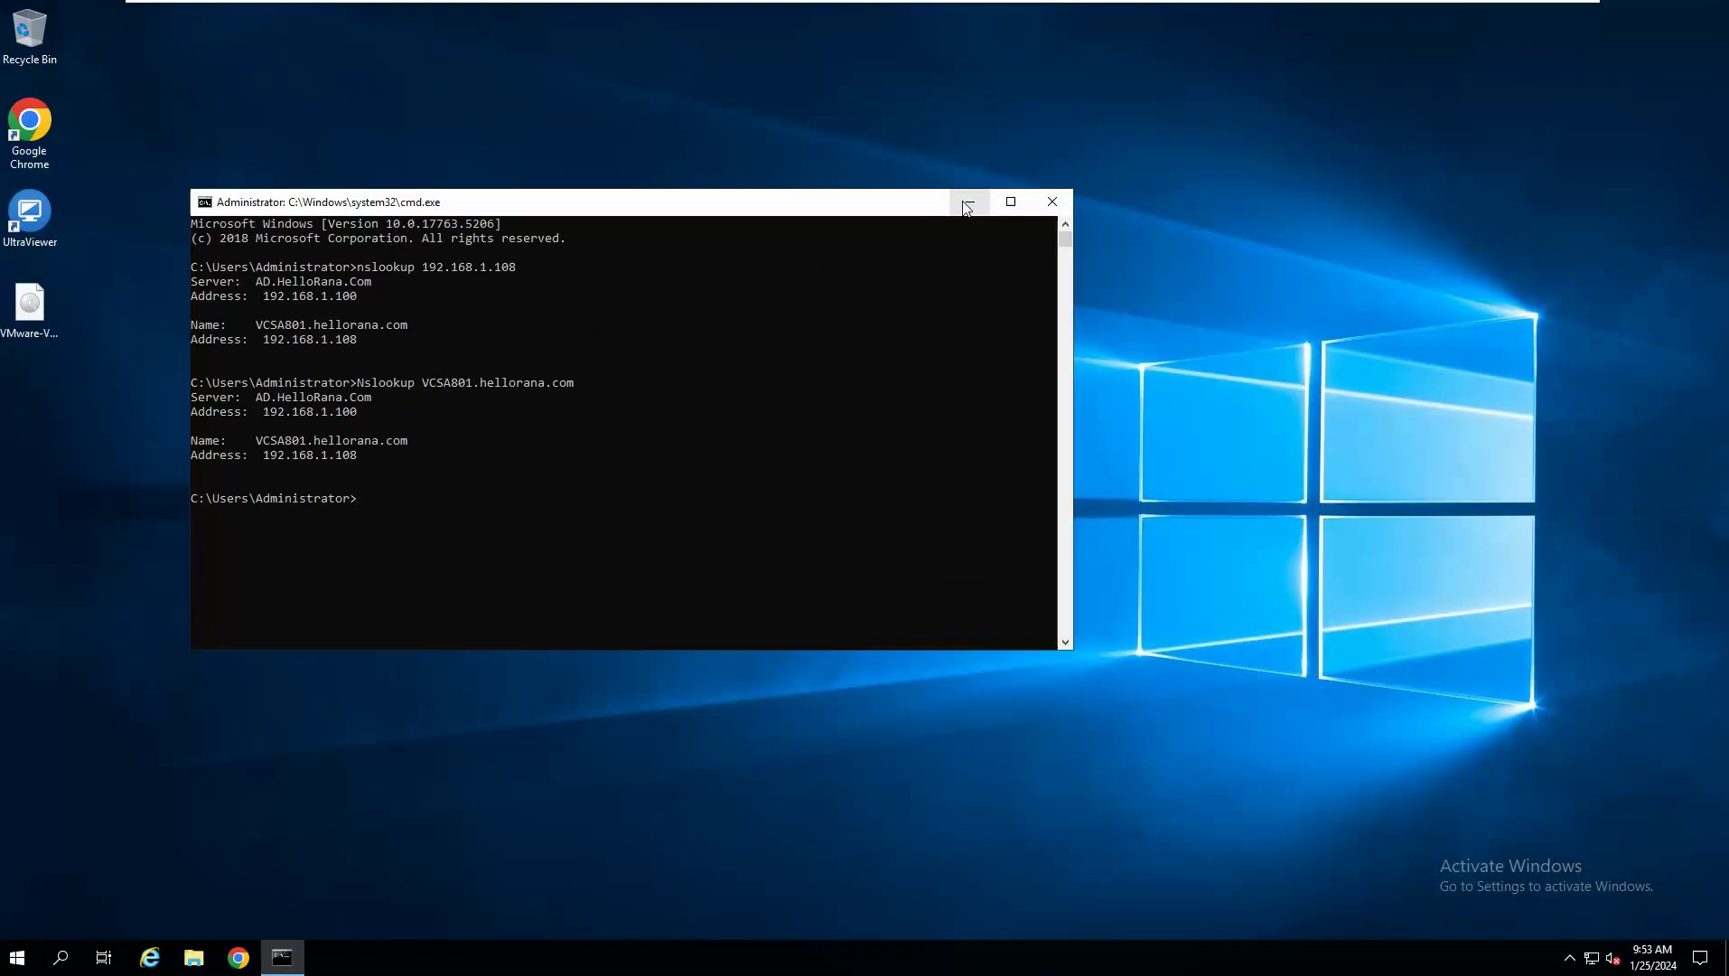
Launch Active Directory Users and Computers by running dsa.msc from the Run box.
click(967, 204)
right_click(25, 957)
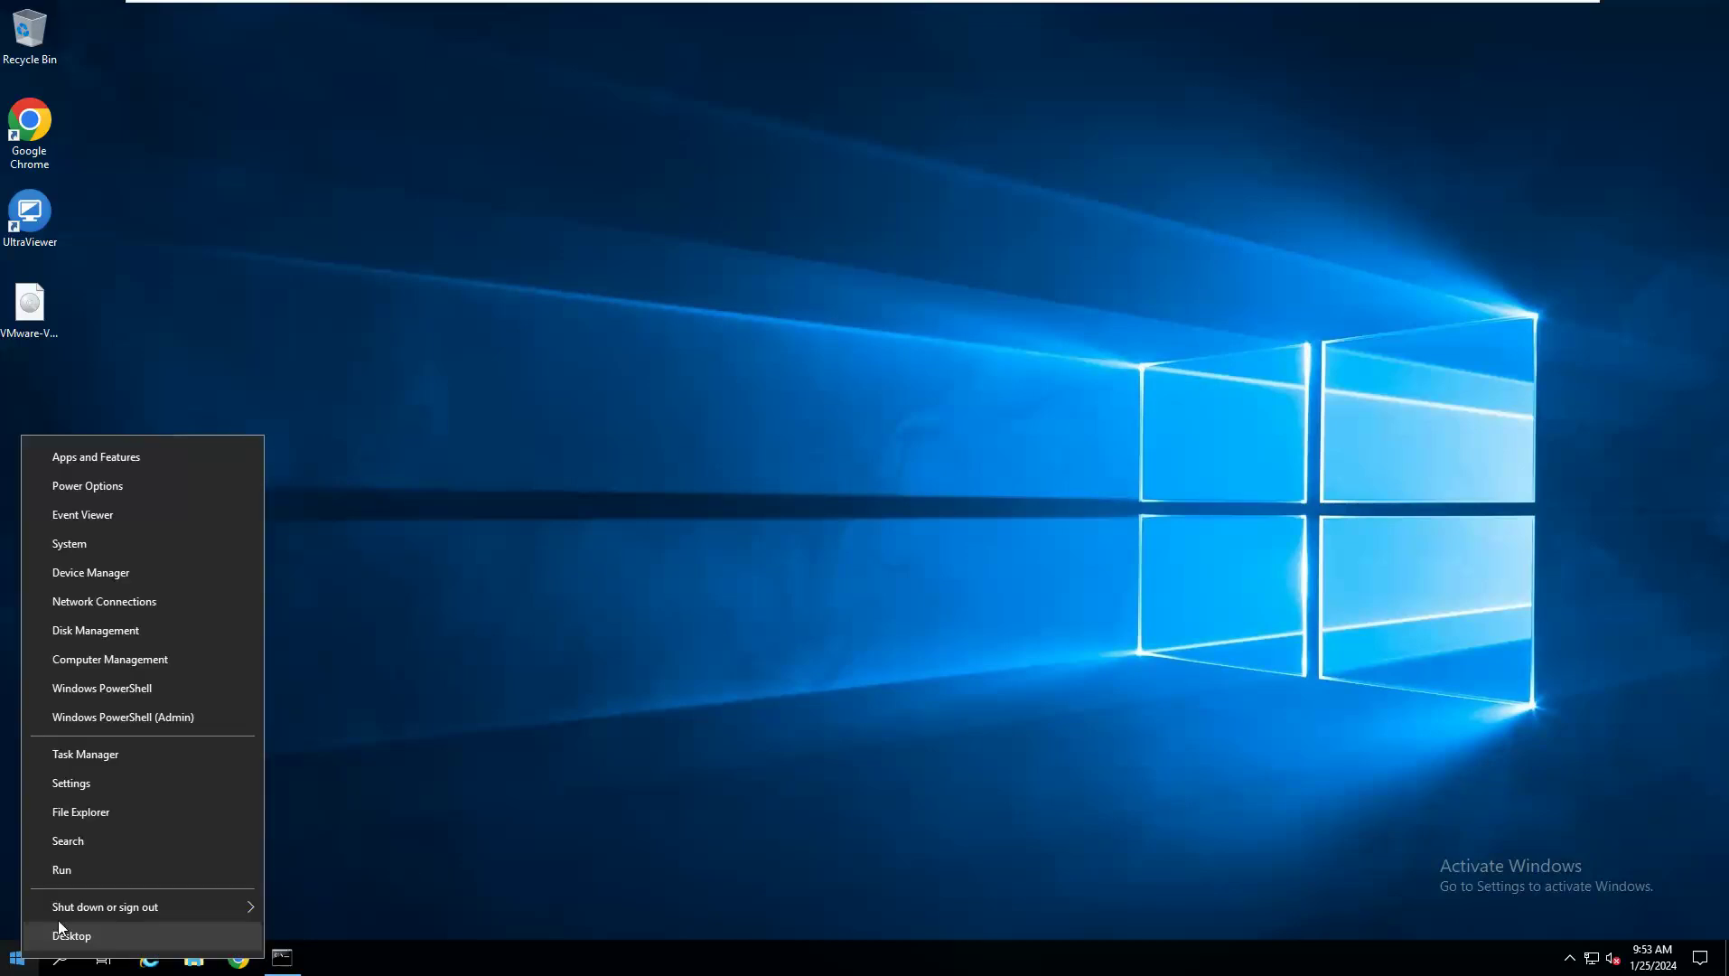
click(92, 879)
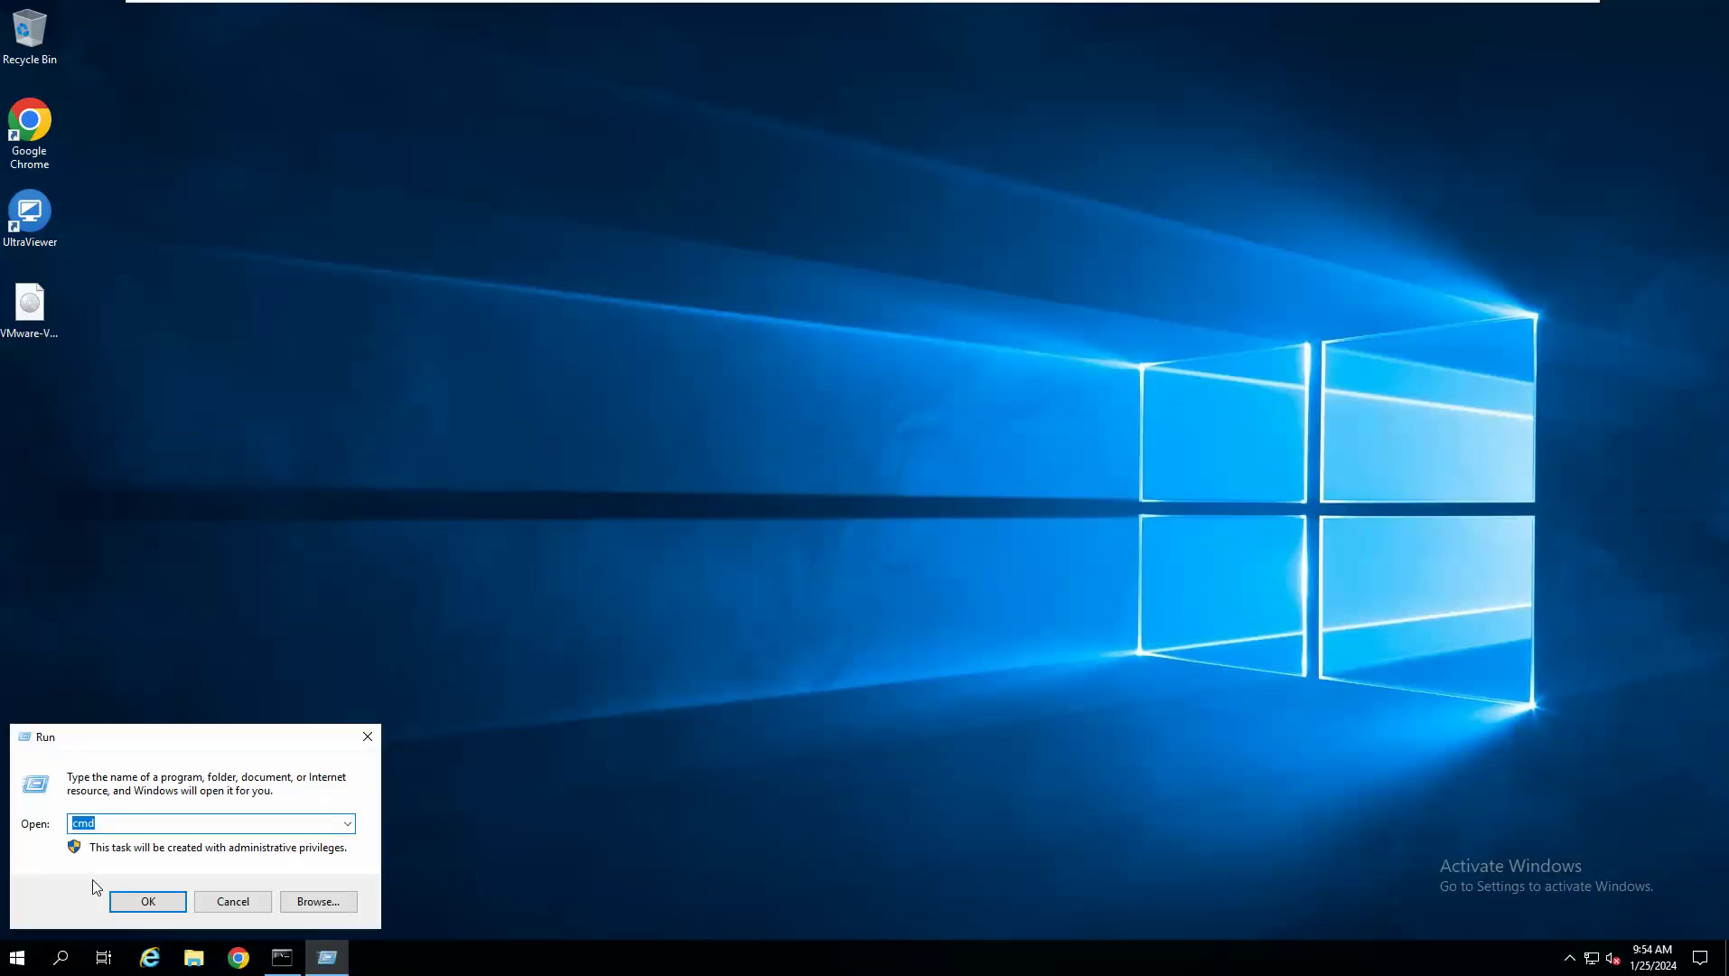
text(d)
text(a)
text(s)
key(ctrl+a)
key(BackSpace)
text(d)
key(BackSpace)
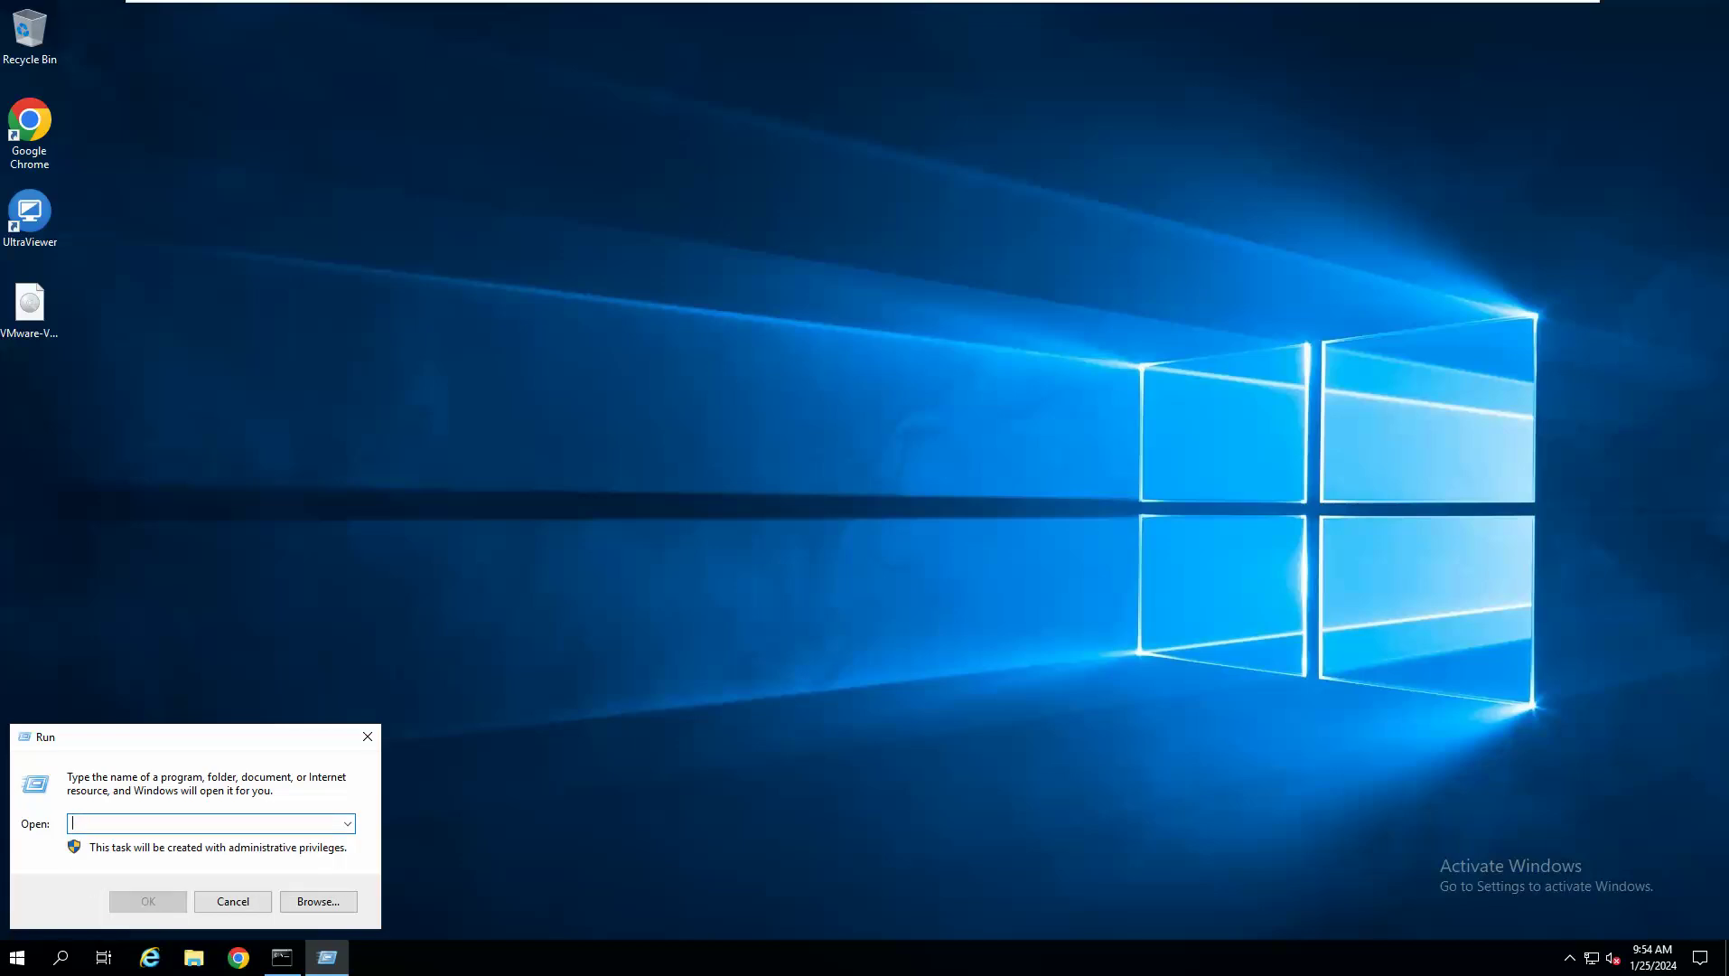
text(dsa.msc)
key(Return)
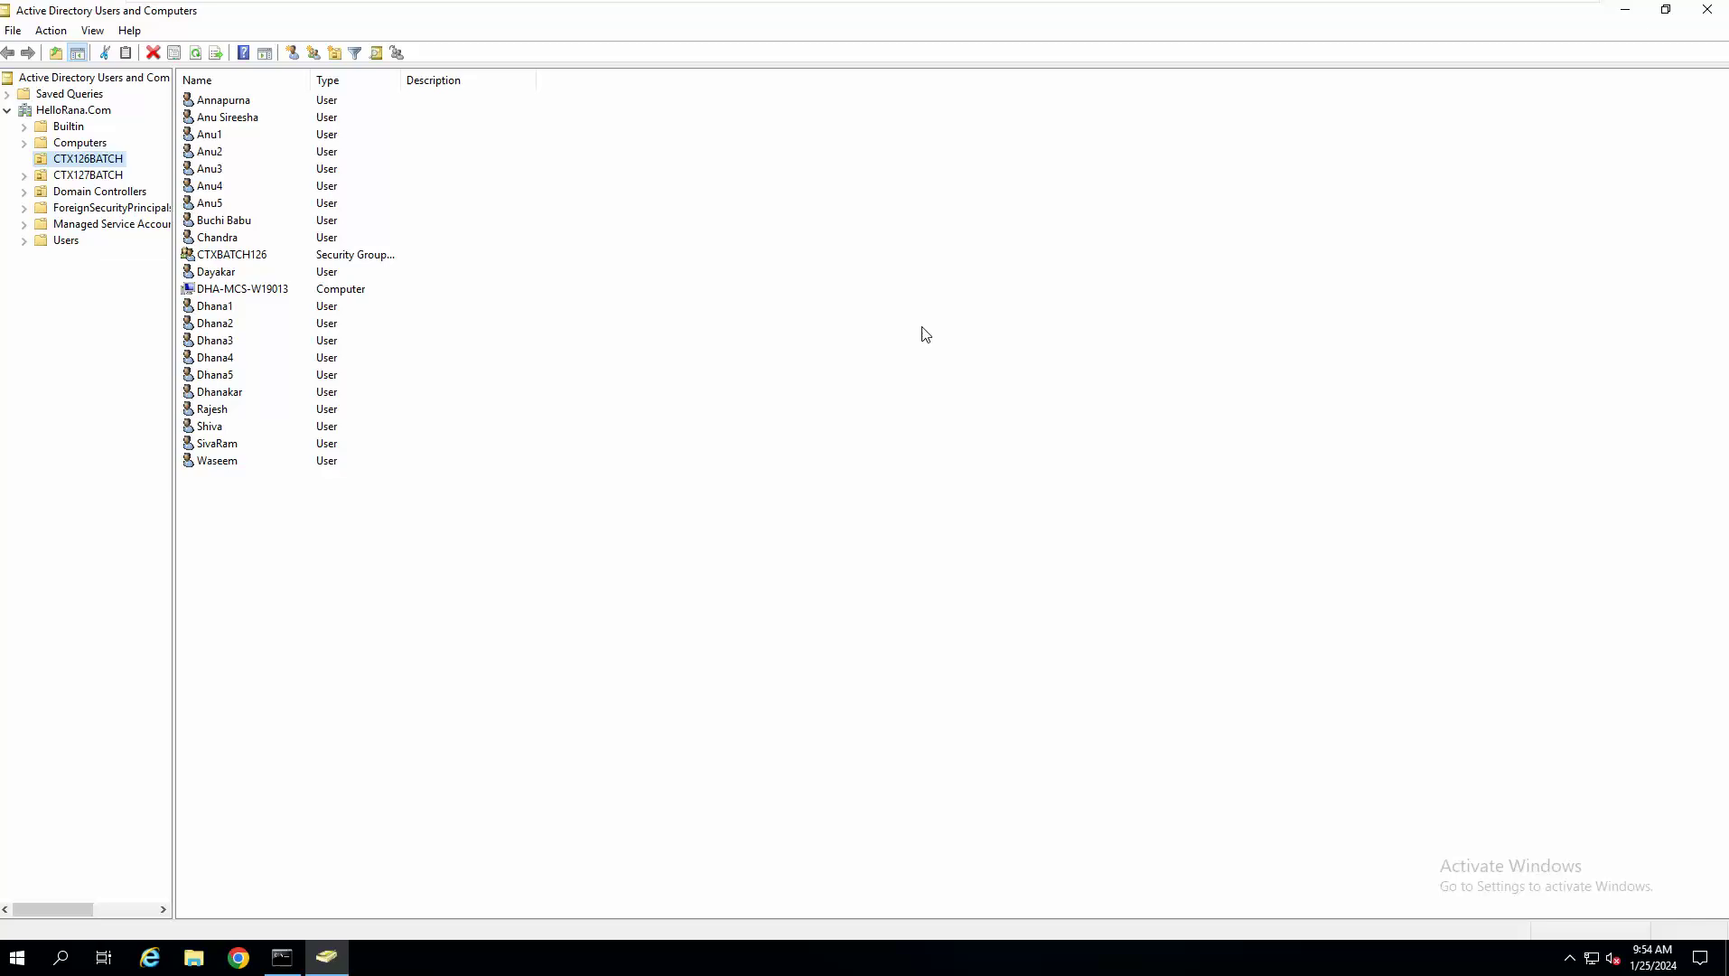
Copy the Administrator account in Users into a new user named vcenter with logon name vcenter.
click(69, 241)
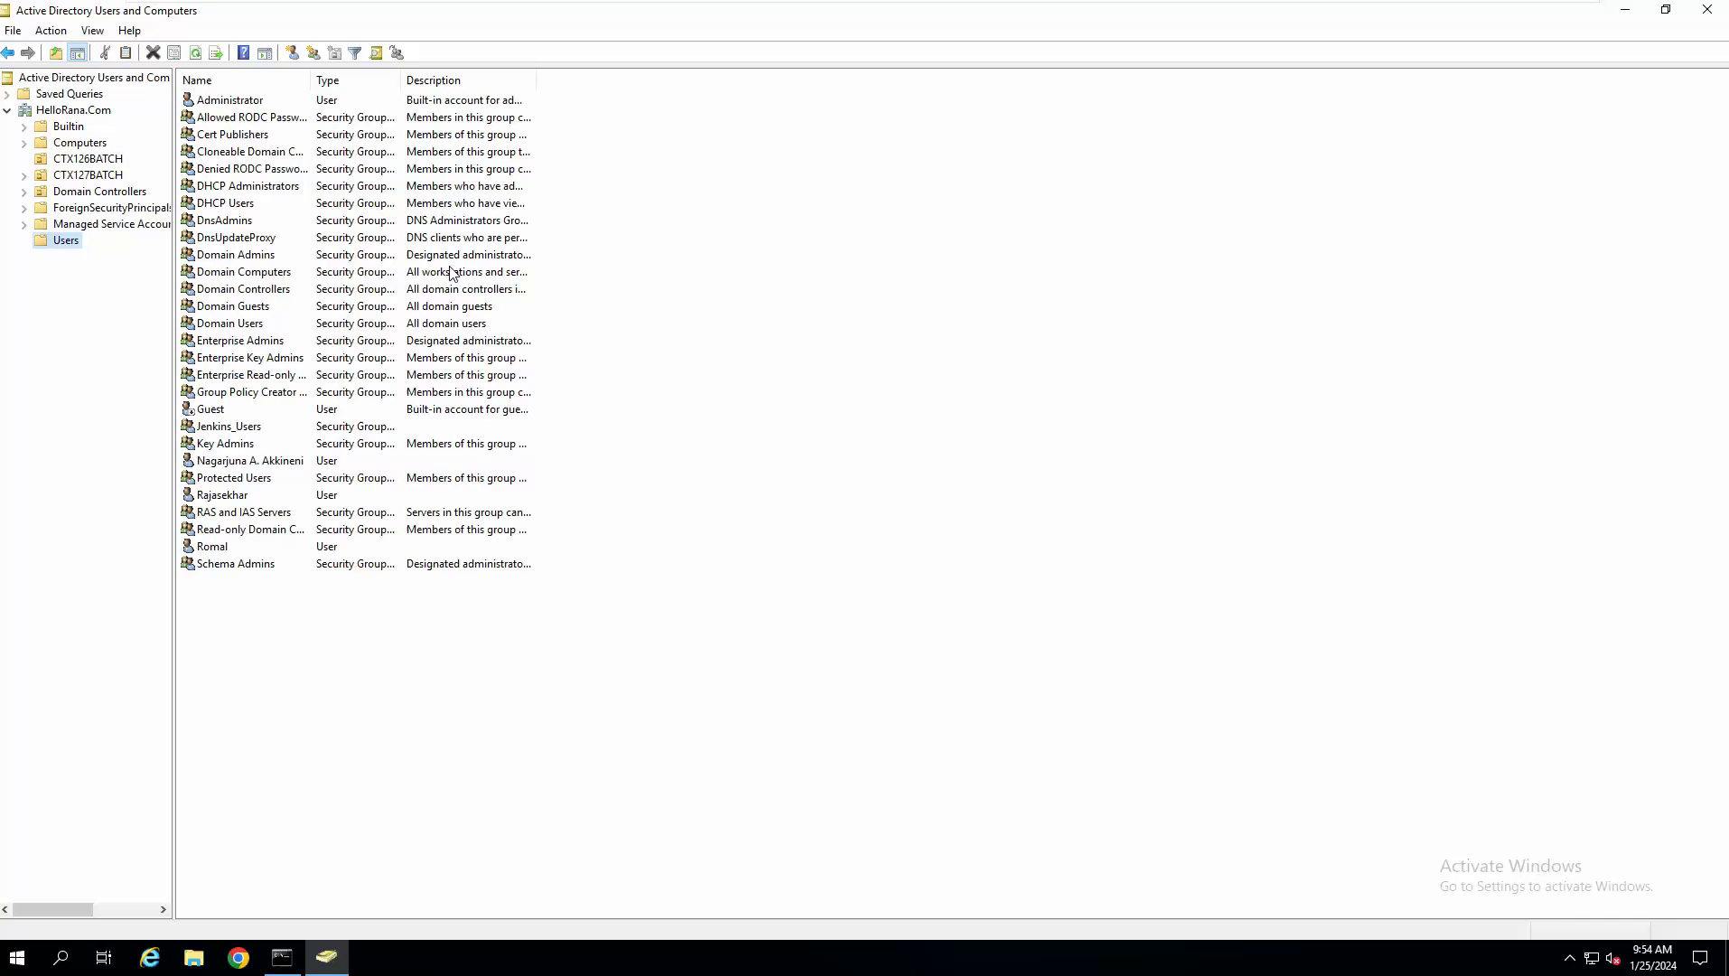
click(249, 106)
right_click(250, 105)
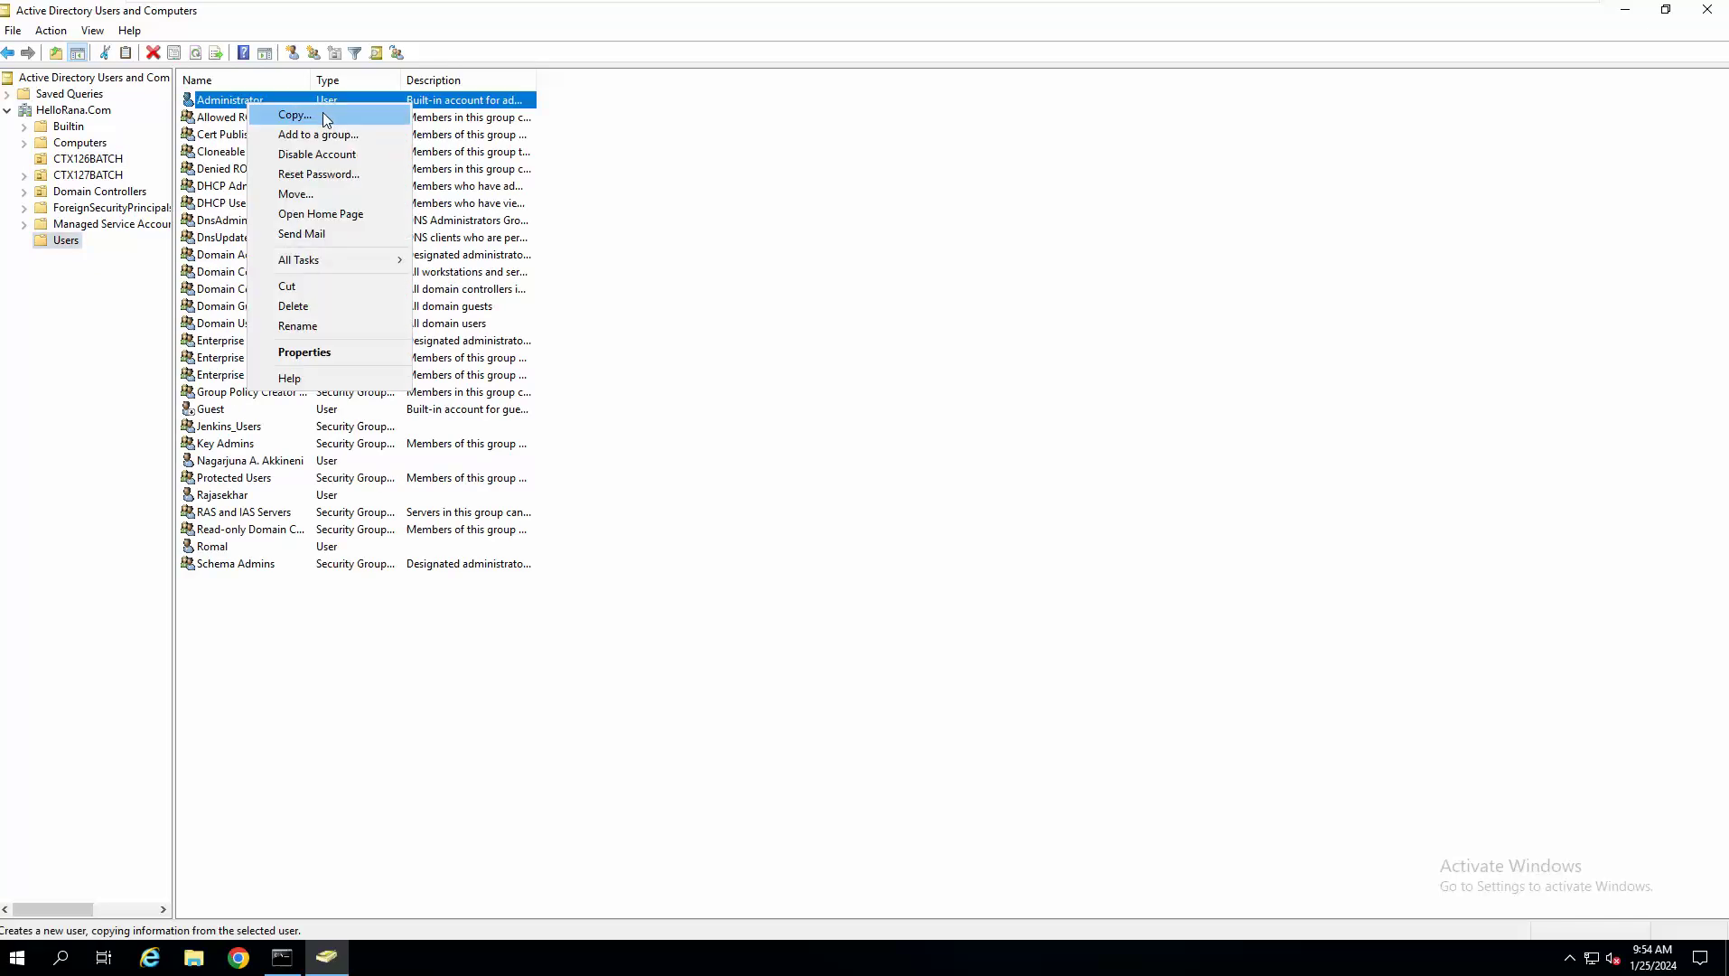
click(322, 112)
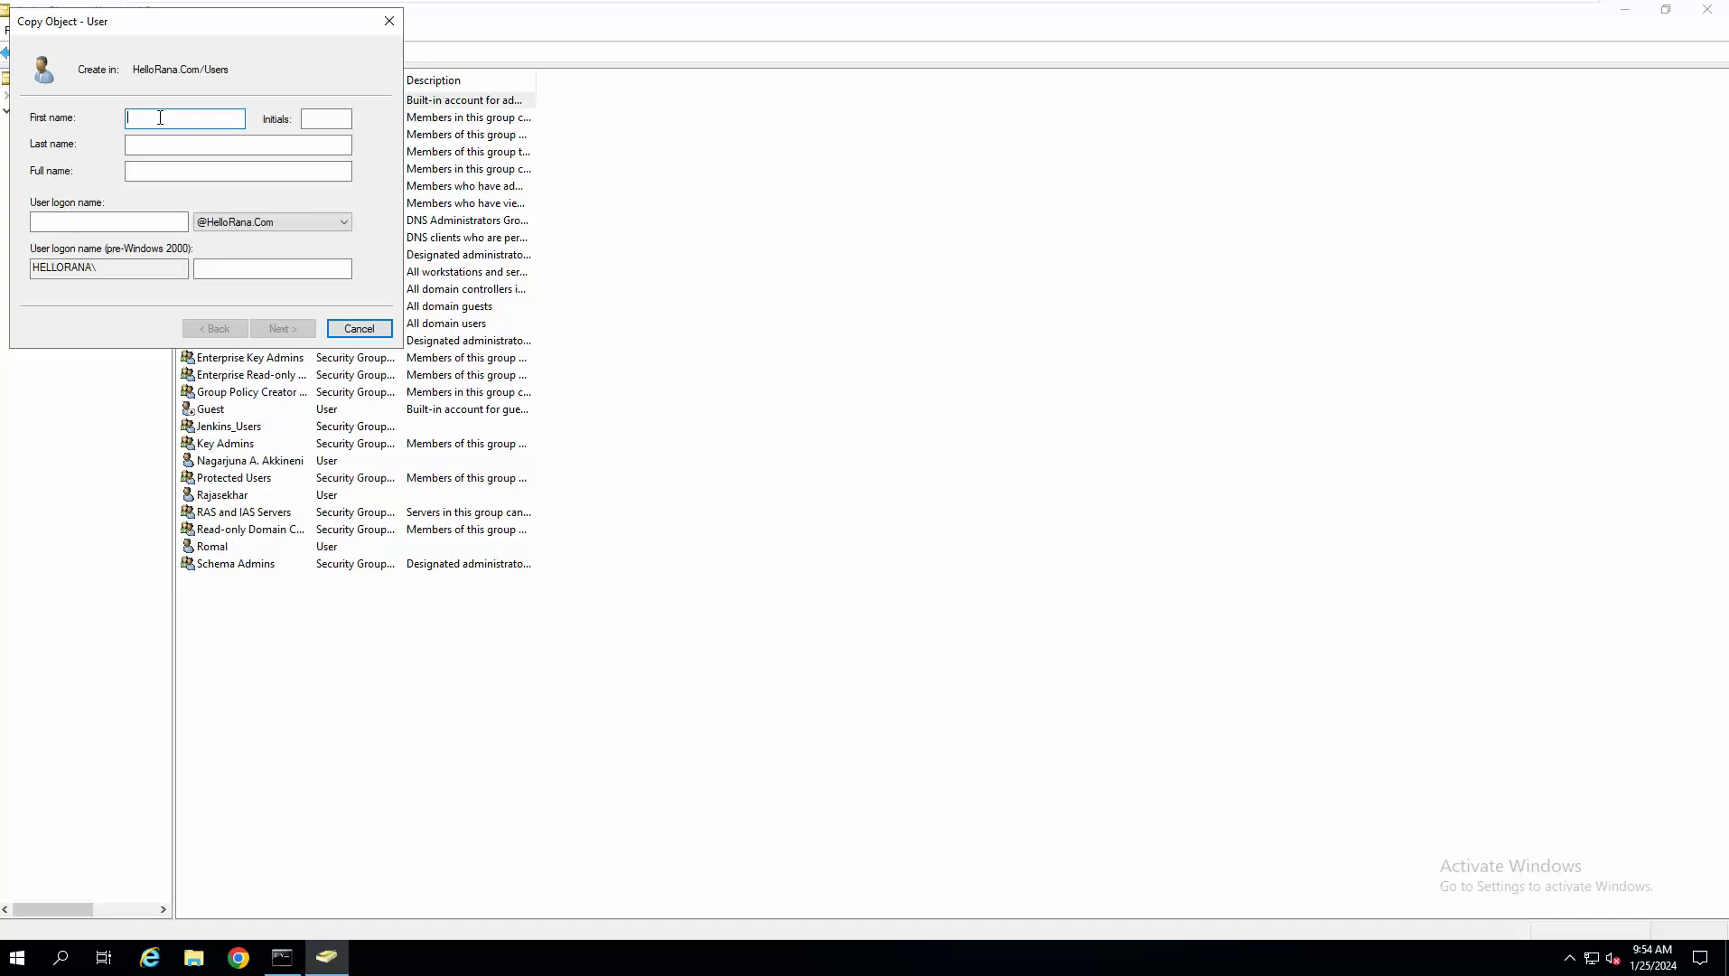
text(vcent)
key(Tab)
key(Tab)
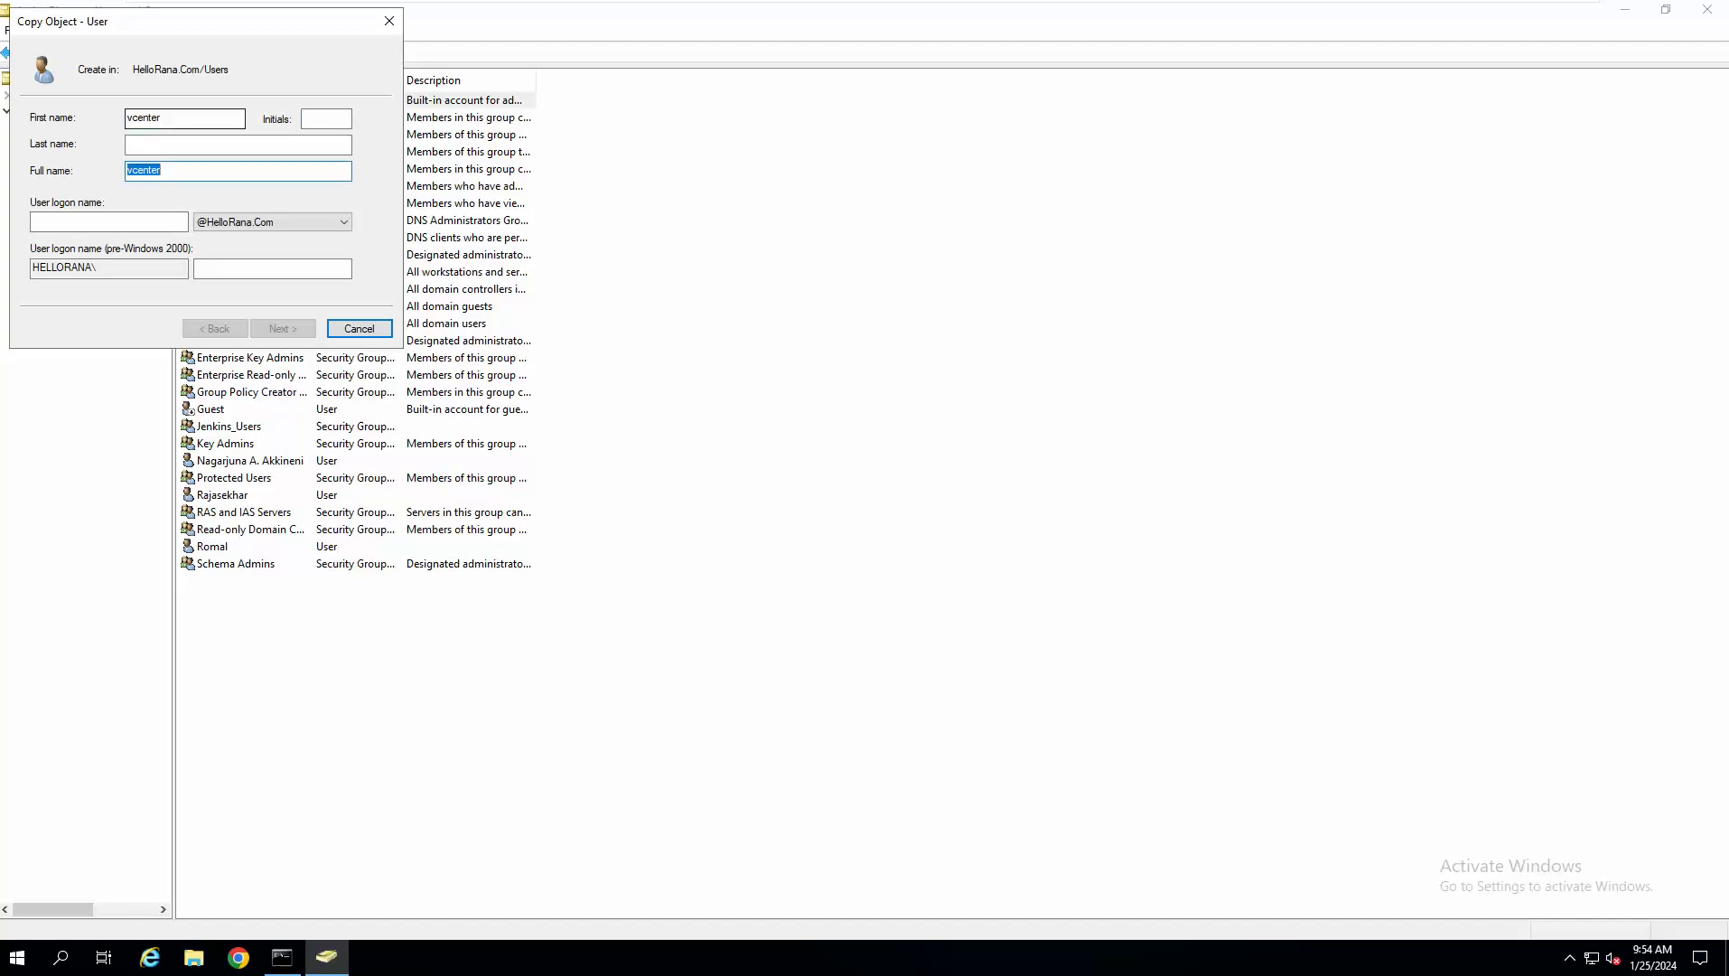
click(82, 222)
text(vcenter)
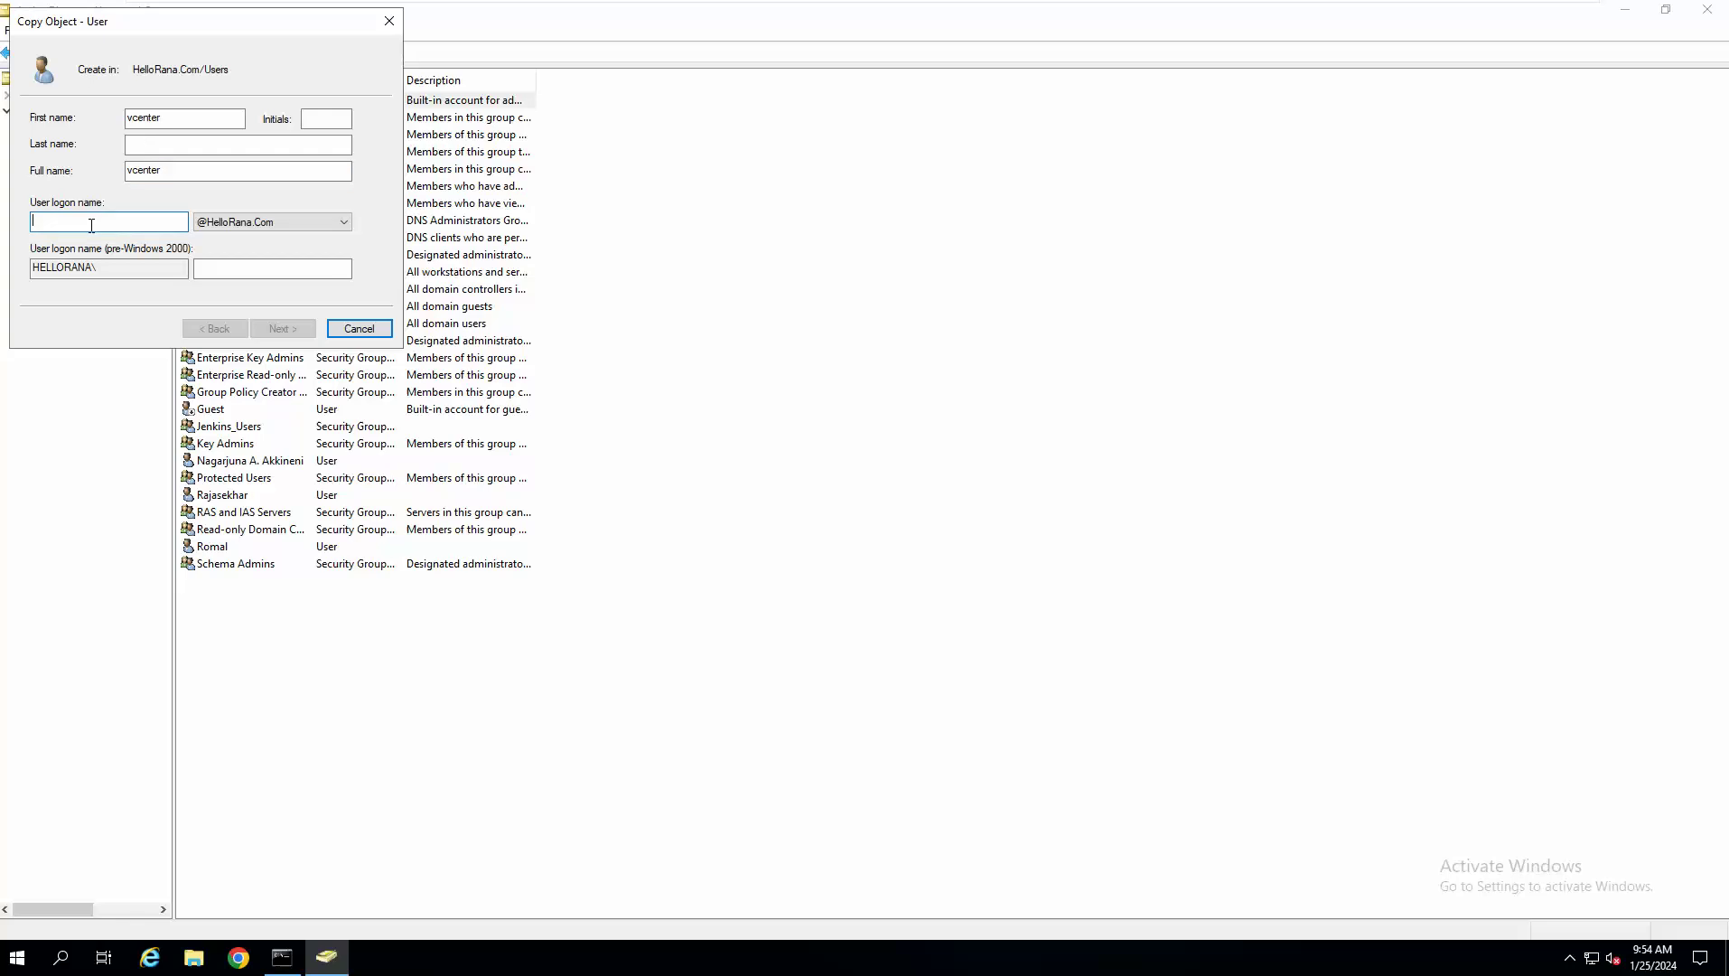
click(282, 328)
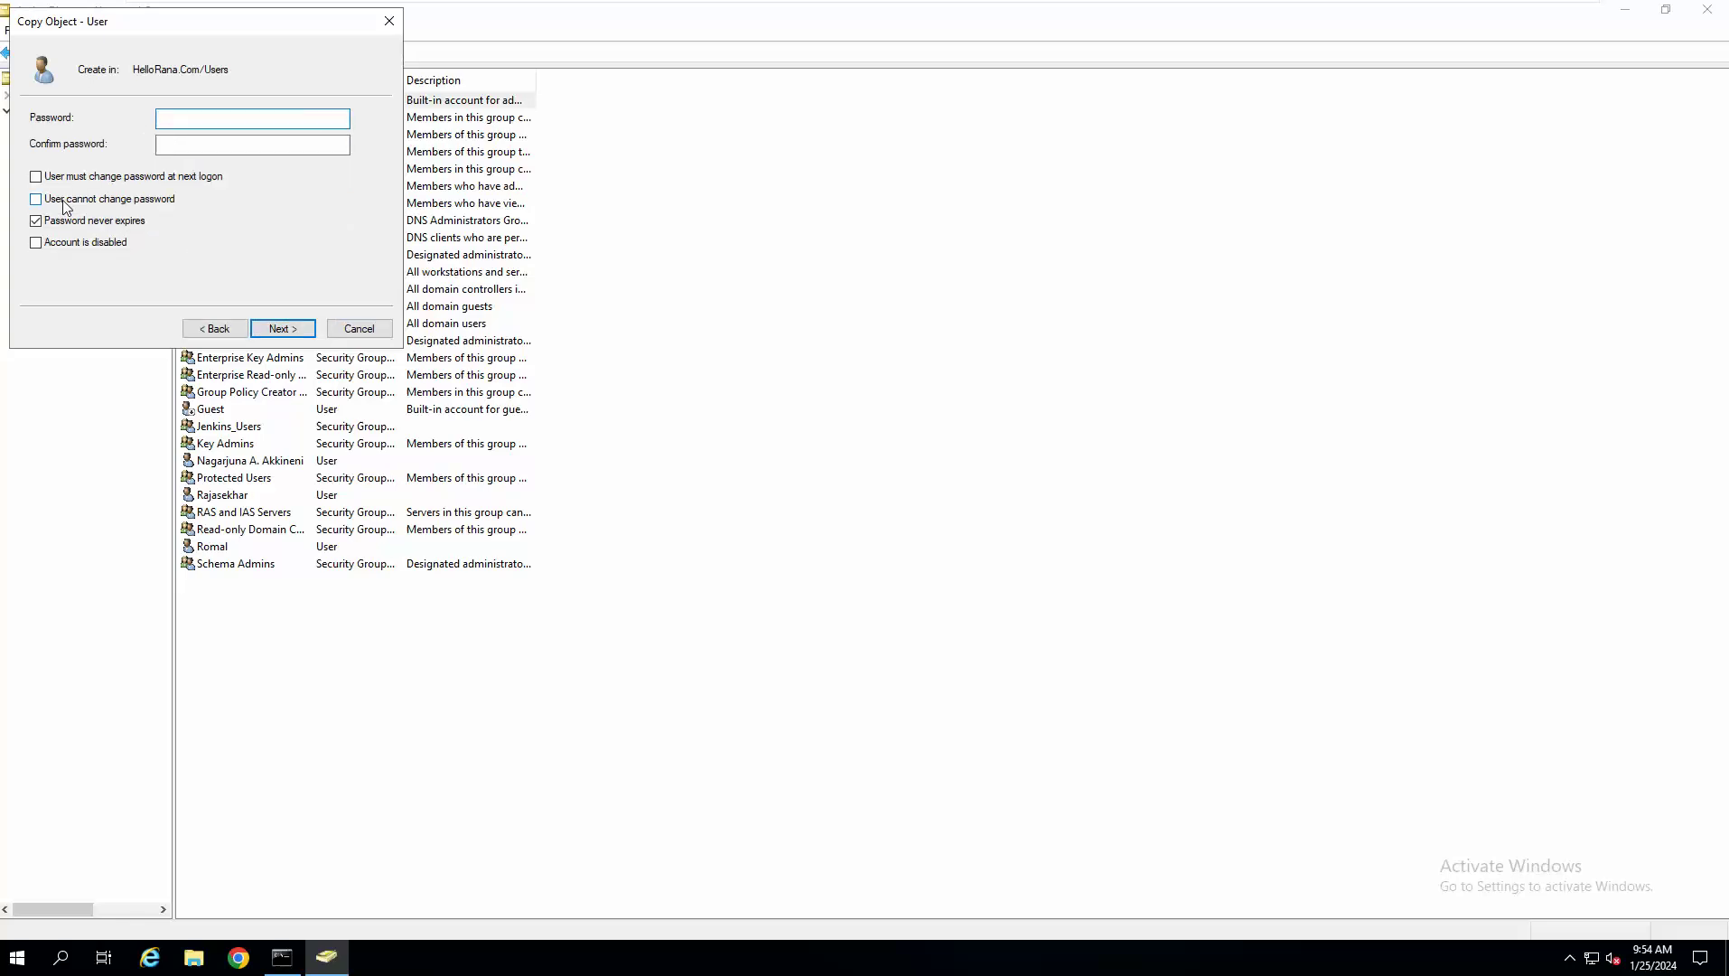
Set and confirm the vcenter user's password, then finish creating the account.
click(179, 123)
text(************)
click(159, 145)
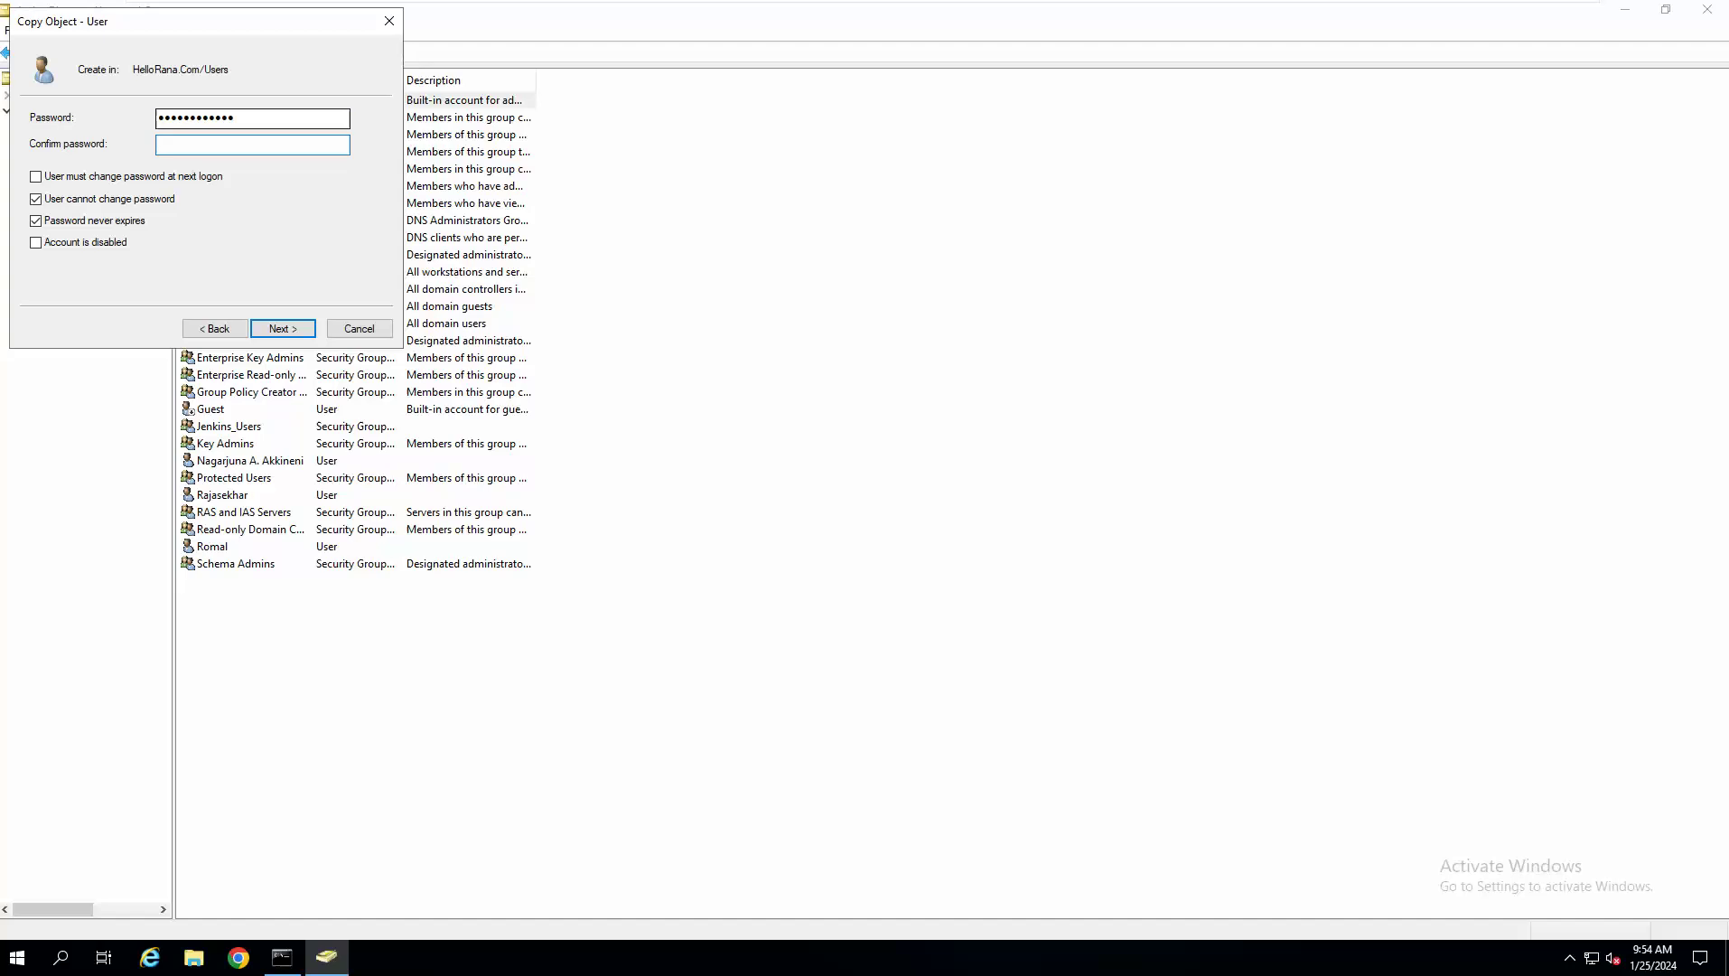
text(••••••••••)
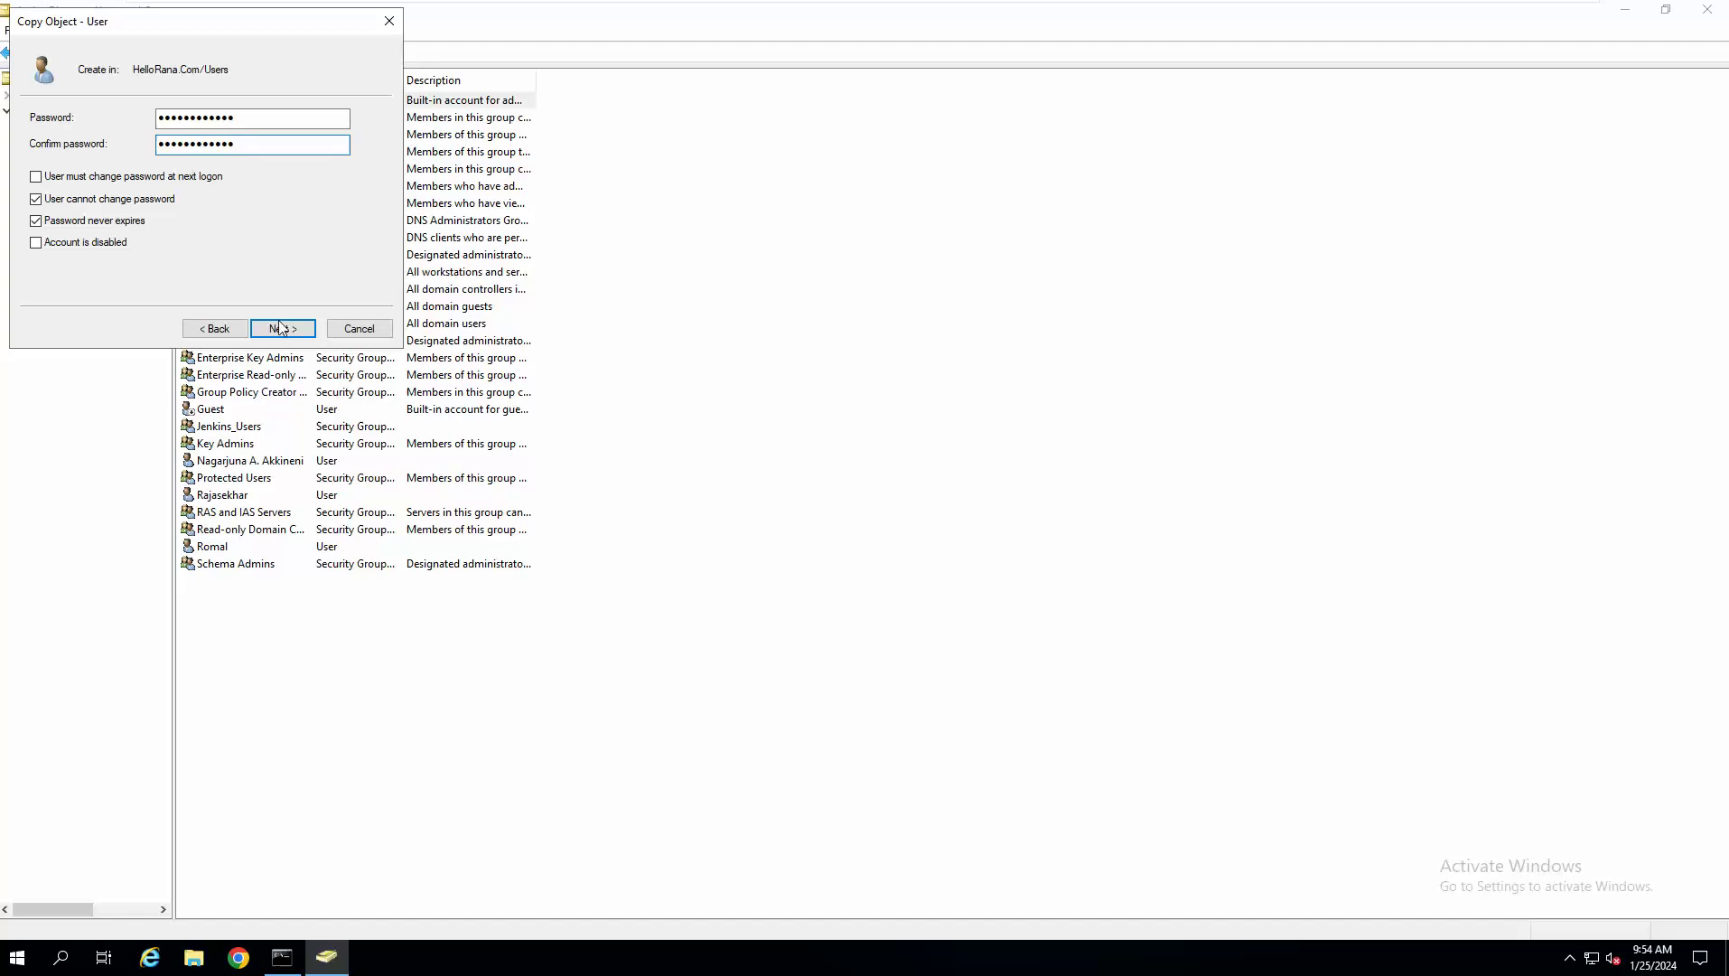
click(282, 327)
click(298, 328)
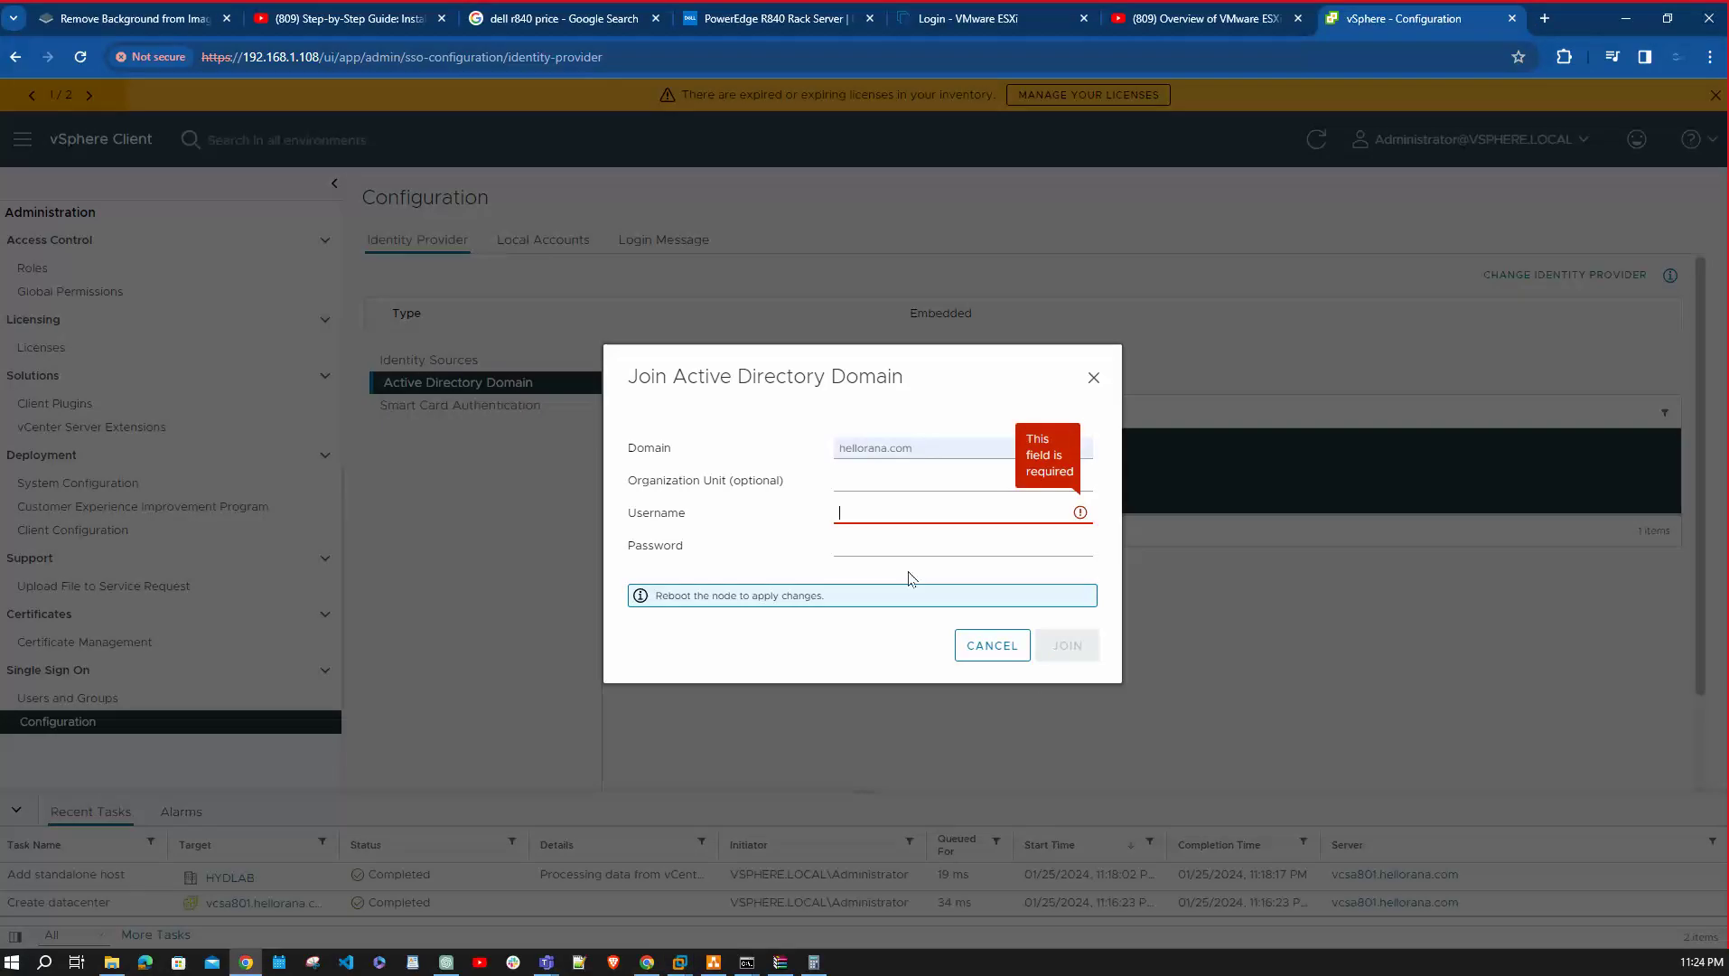
Join the appliance to hellorana.com using the vcenter username and its password.
click(876, 508)
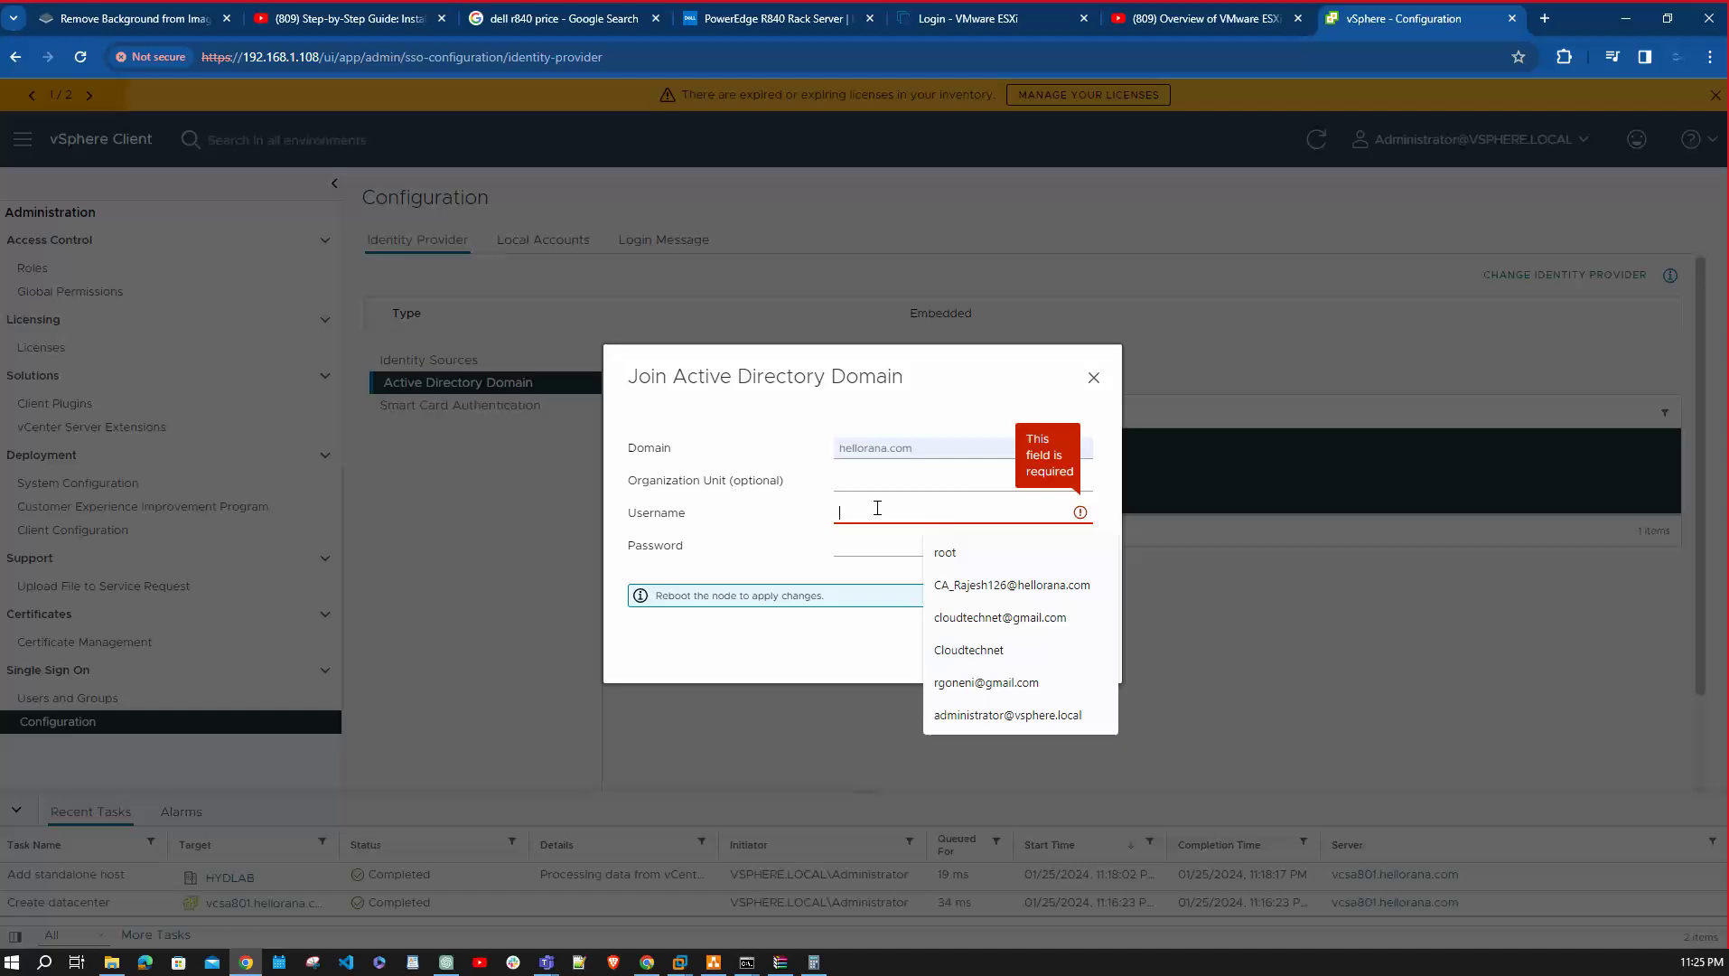
text(vcenter)
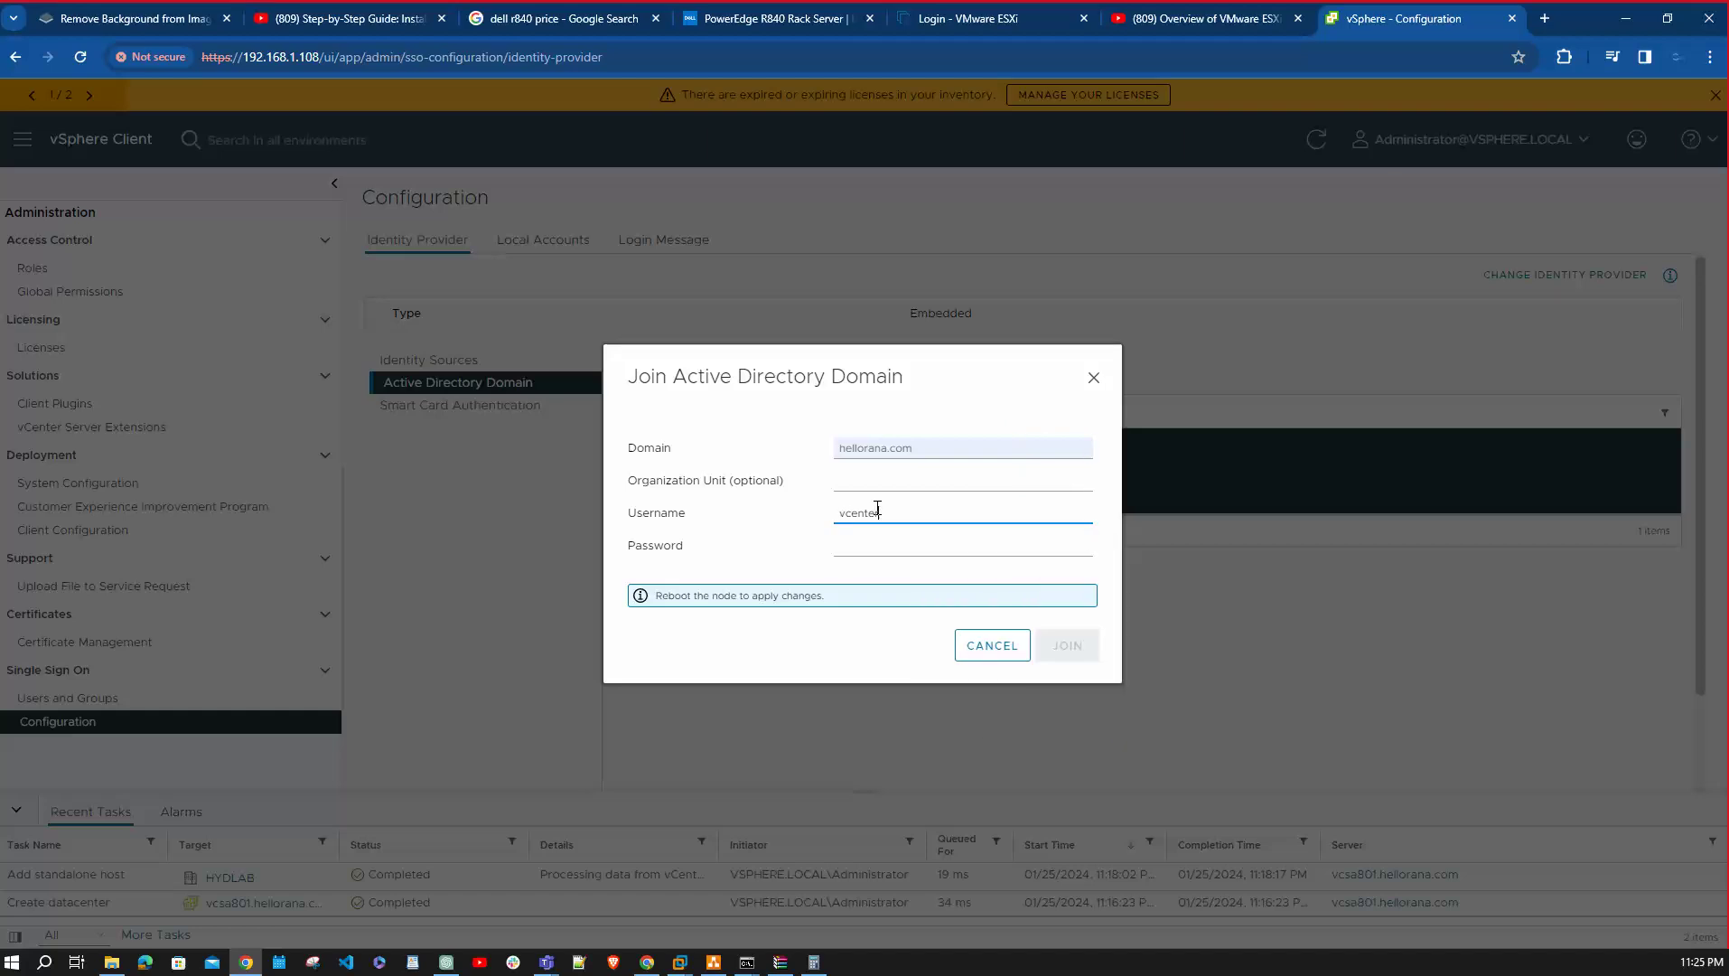
key(Tab)
text(******)
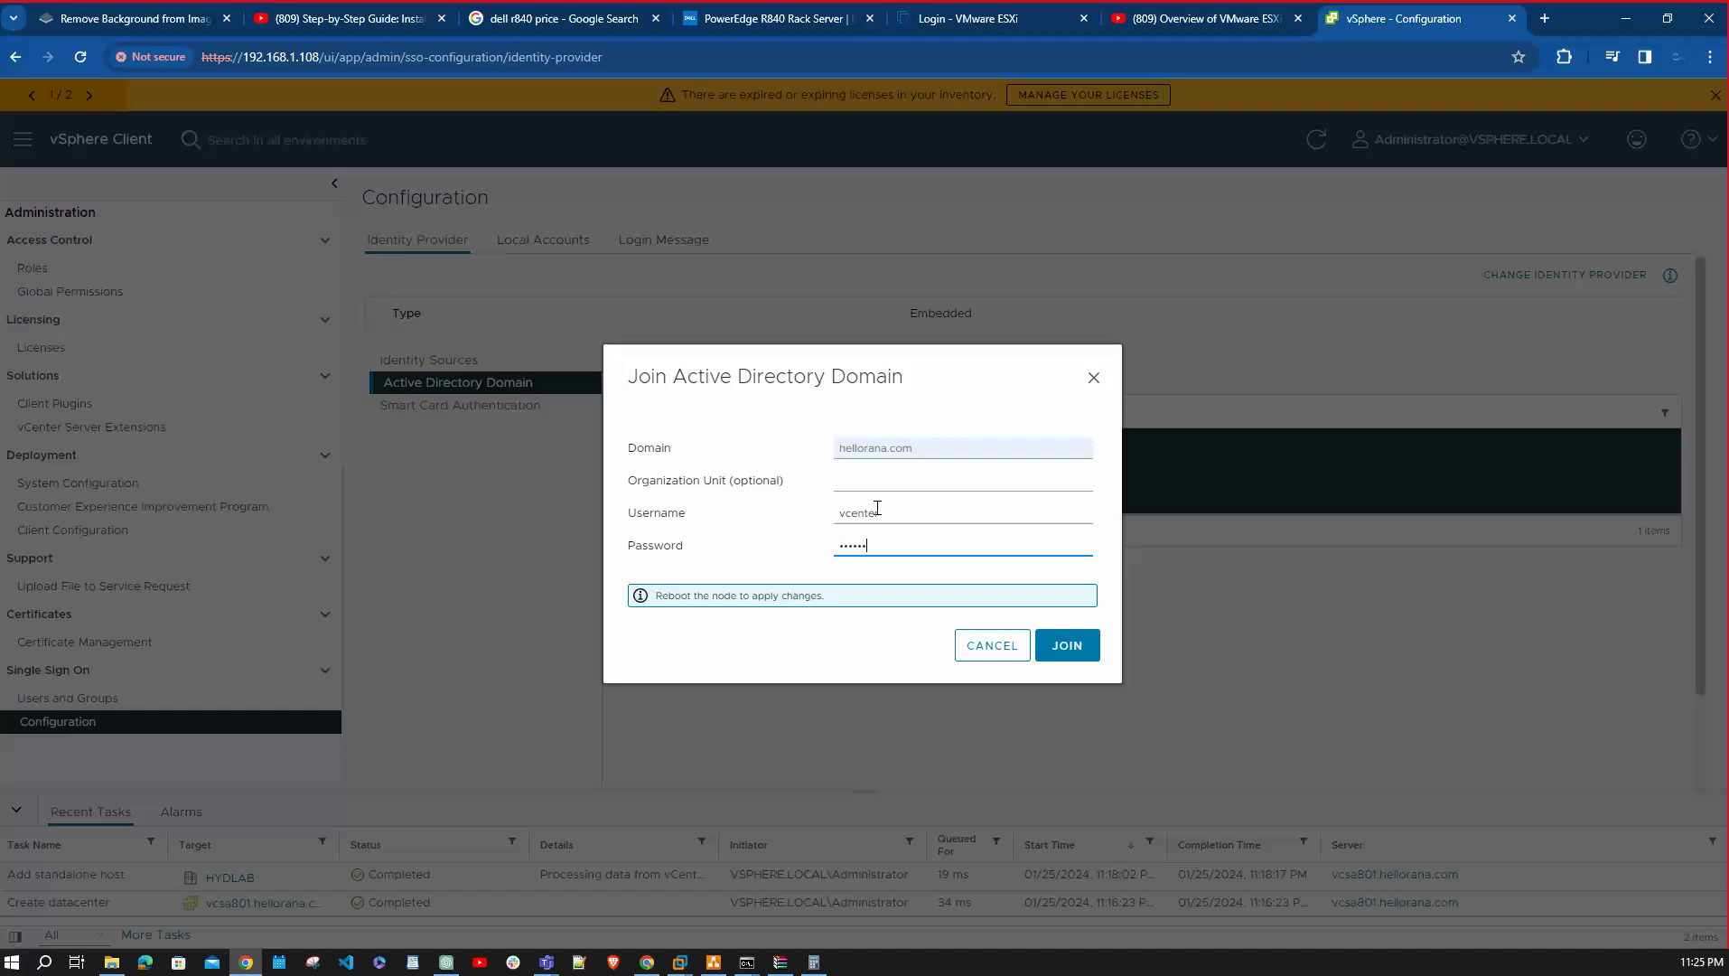
text(*****)
click(1066, 639)
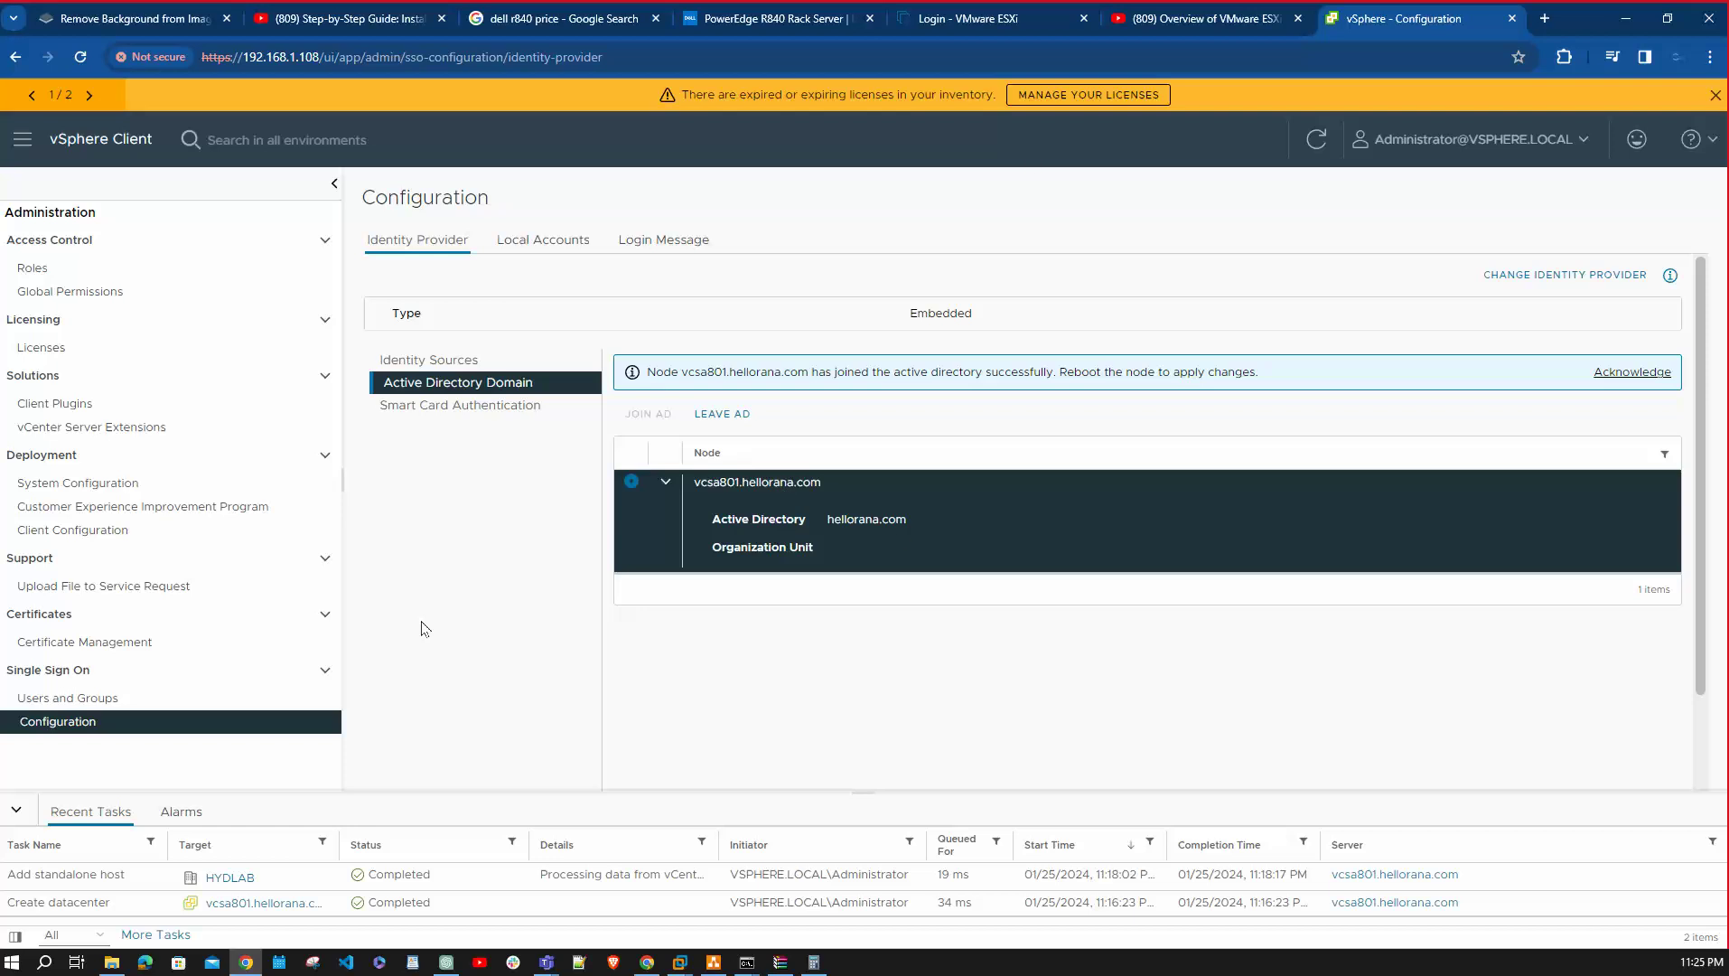
Open Single Sign On Users and Groups, then the VSPHERE.LOCAL Roles list.
click(111, 699)
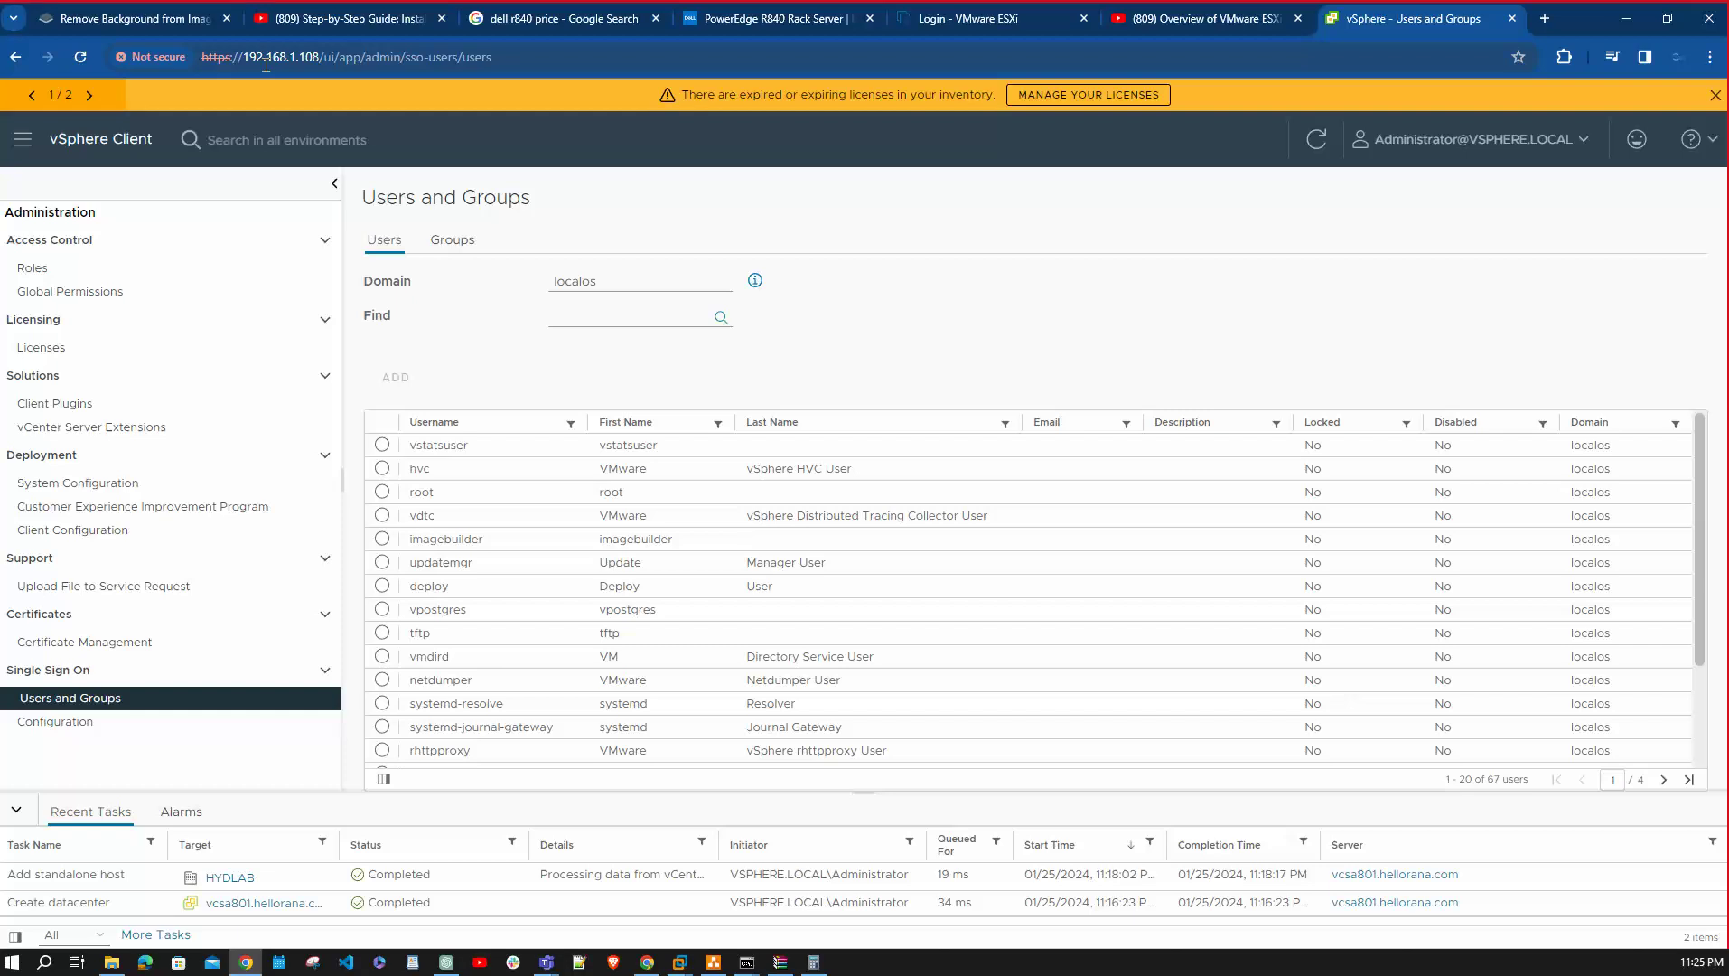
click(50, 268)
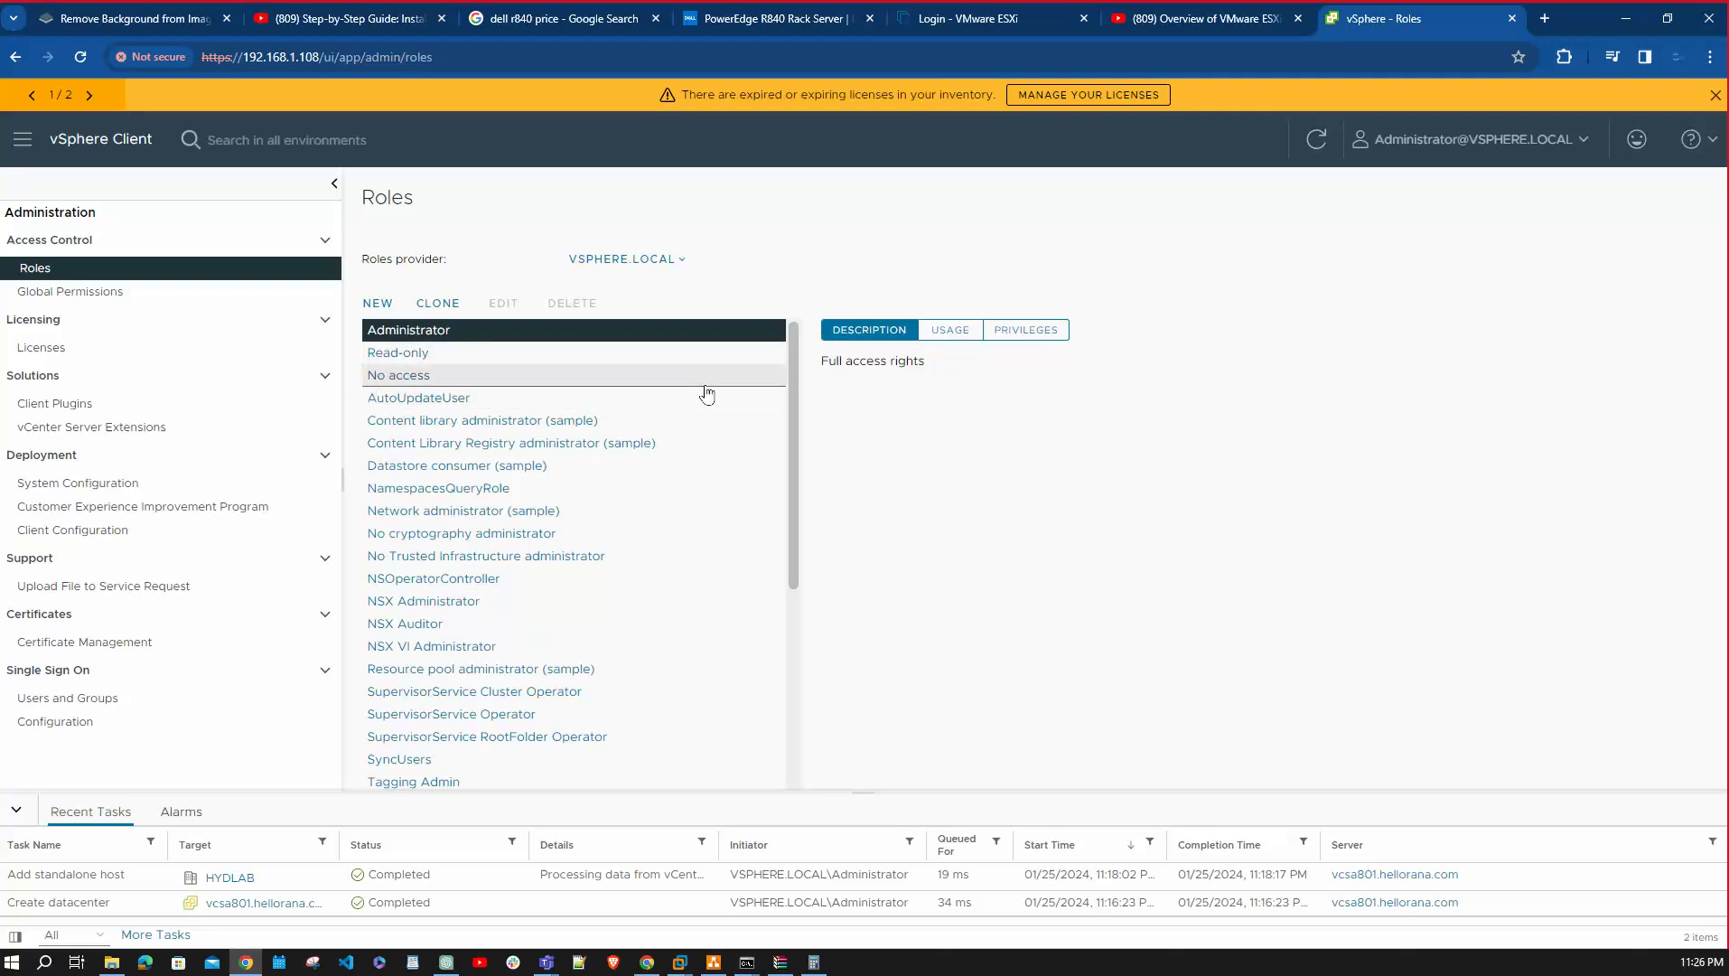
Scroll through the VSPHERE.LOCAL roles and select Administrator to view its full access rights.
scroll(528, 619, down, 4)
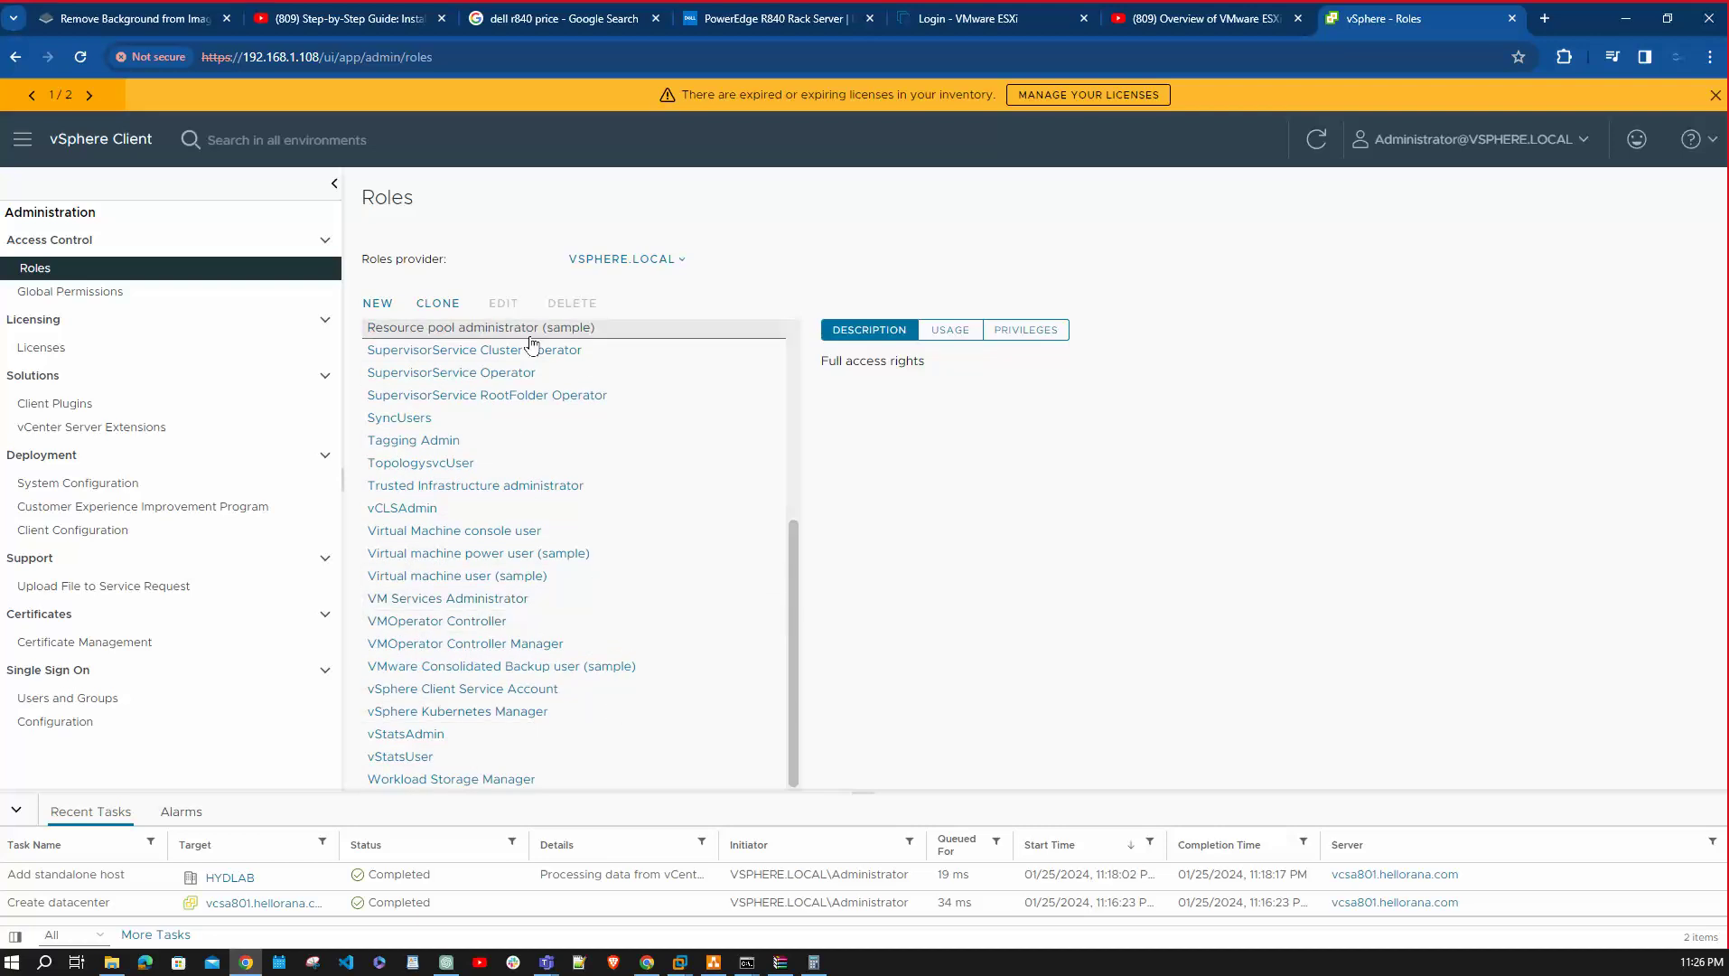
scroll(560, 697, up, 4)
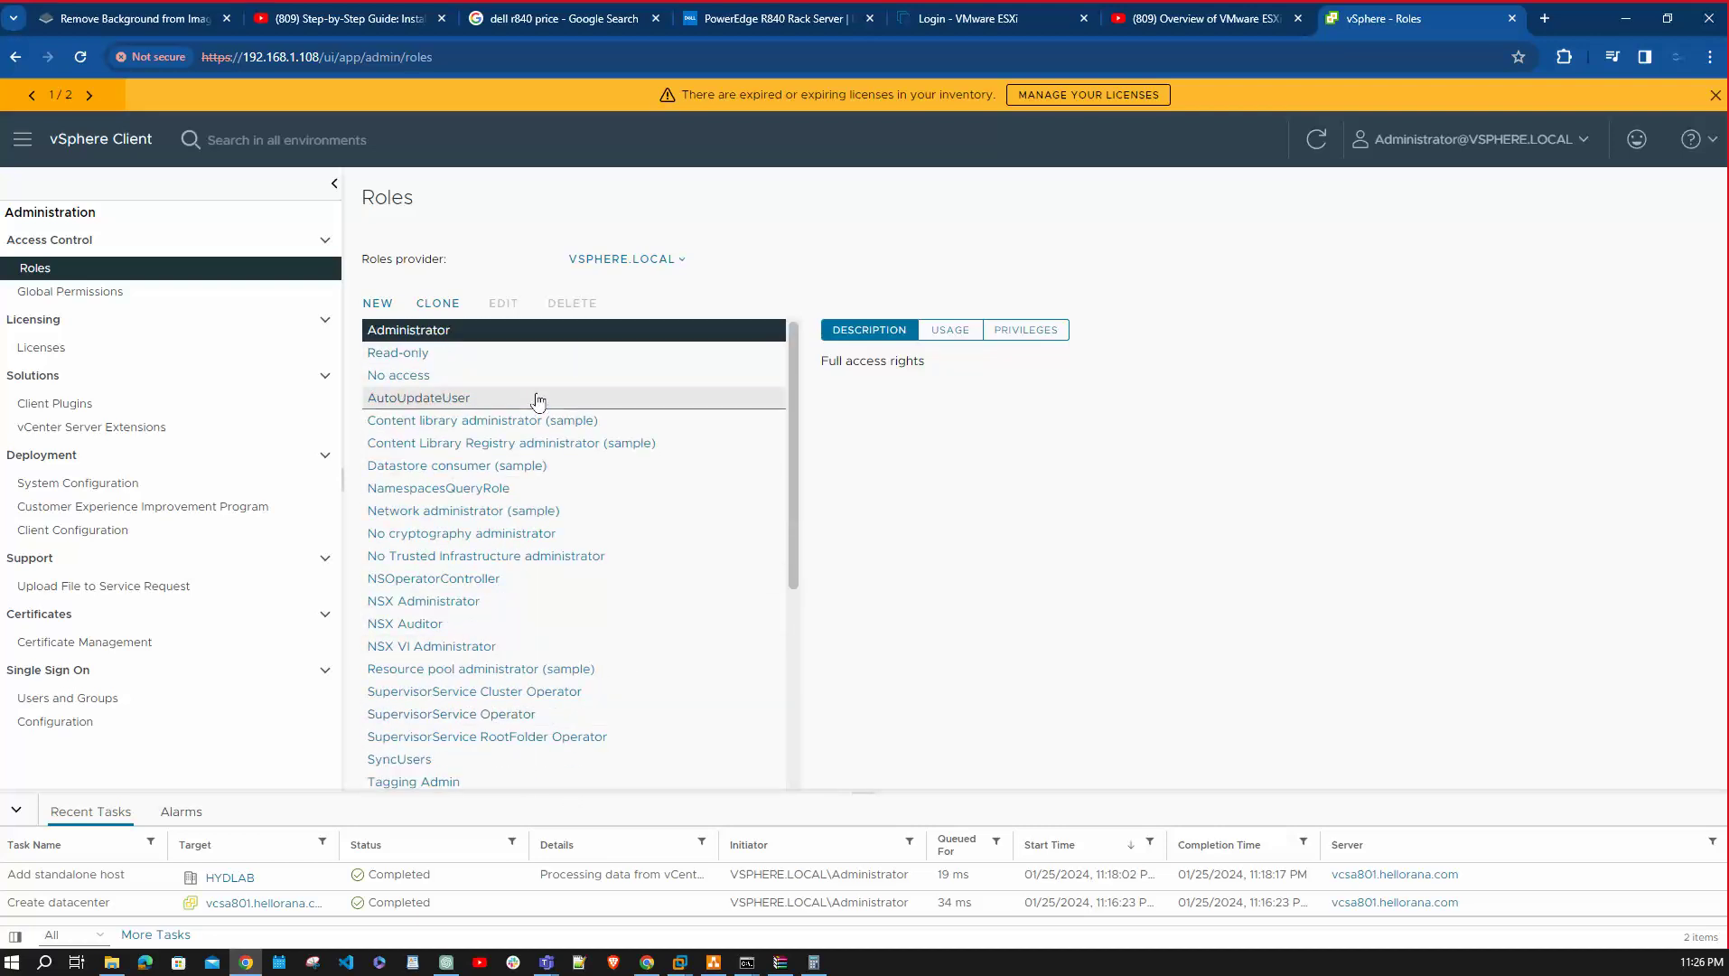
scroll(536, 403, down, 4)
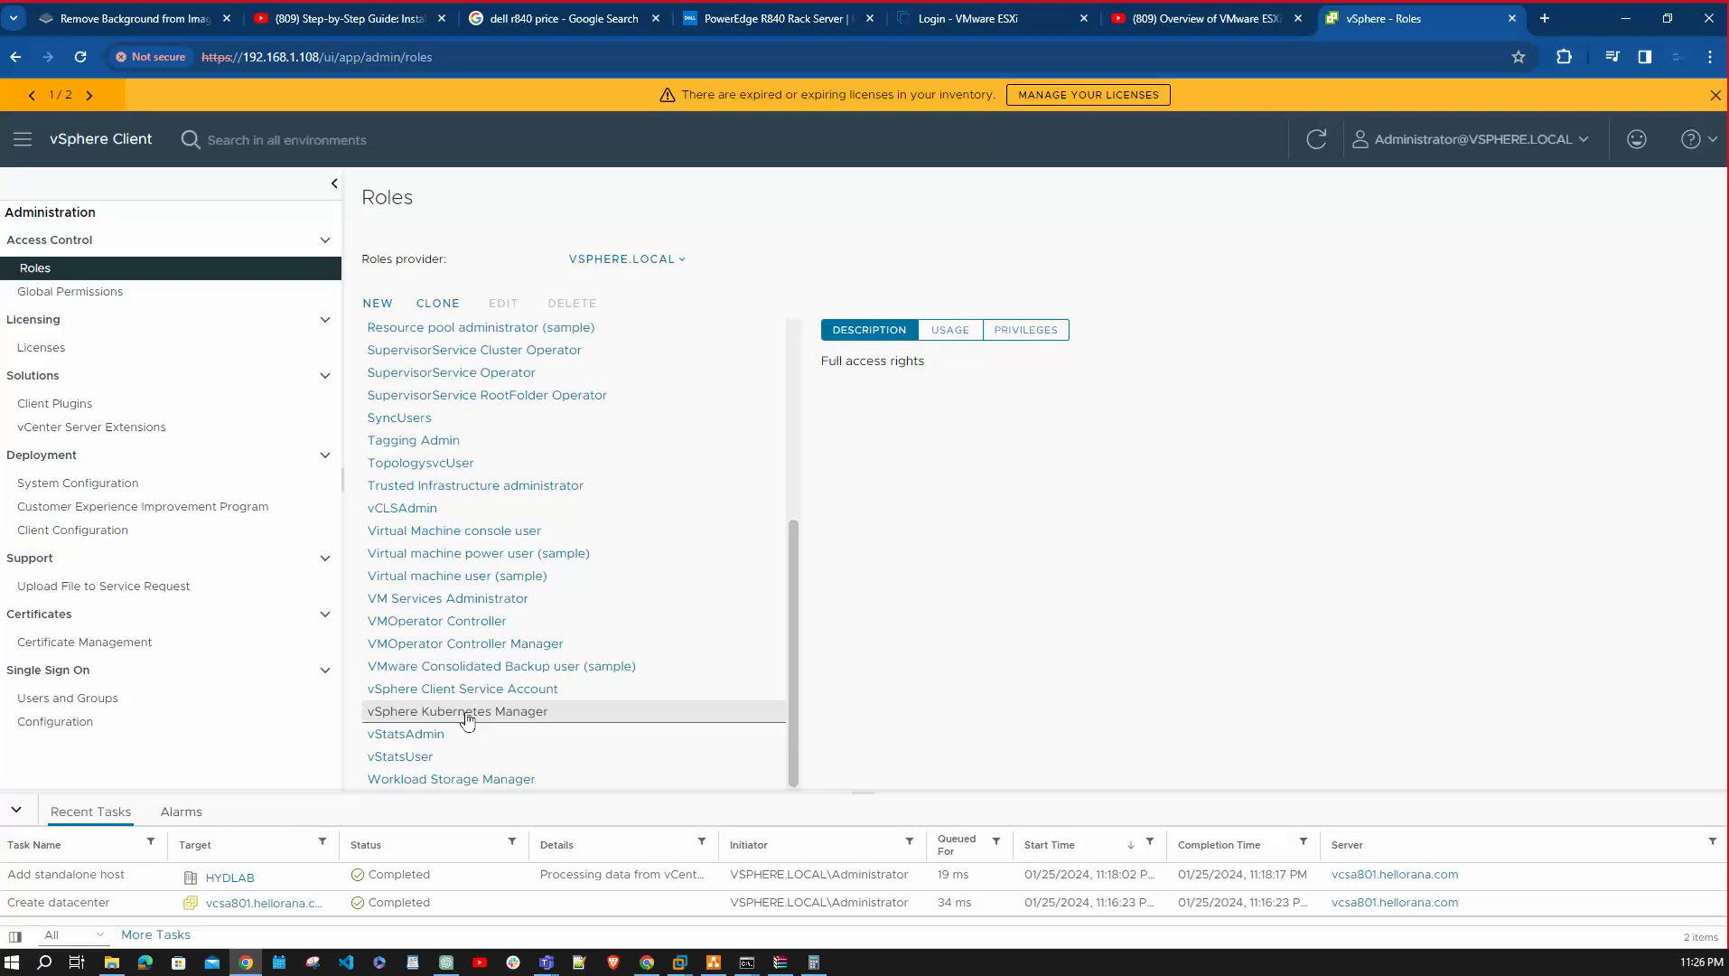
scroll(596, 506, up, 5)
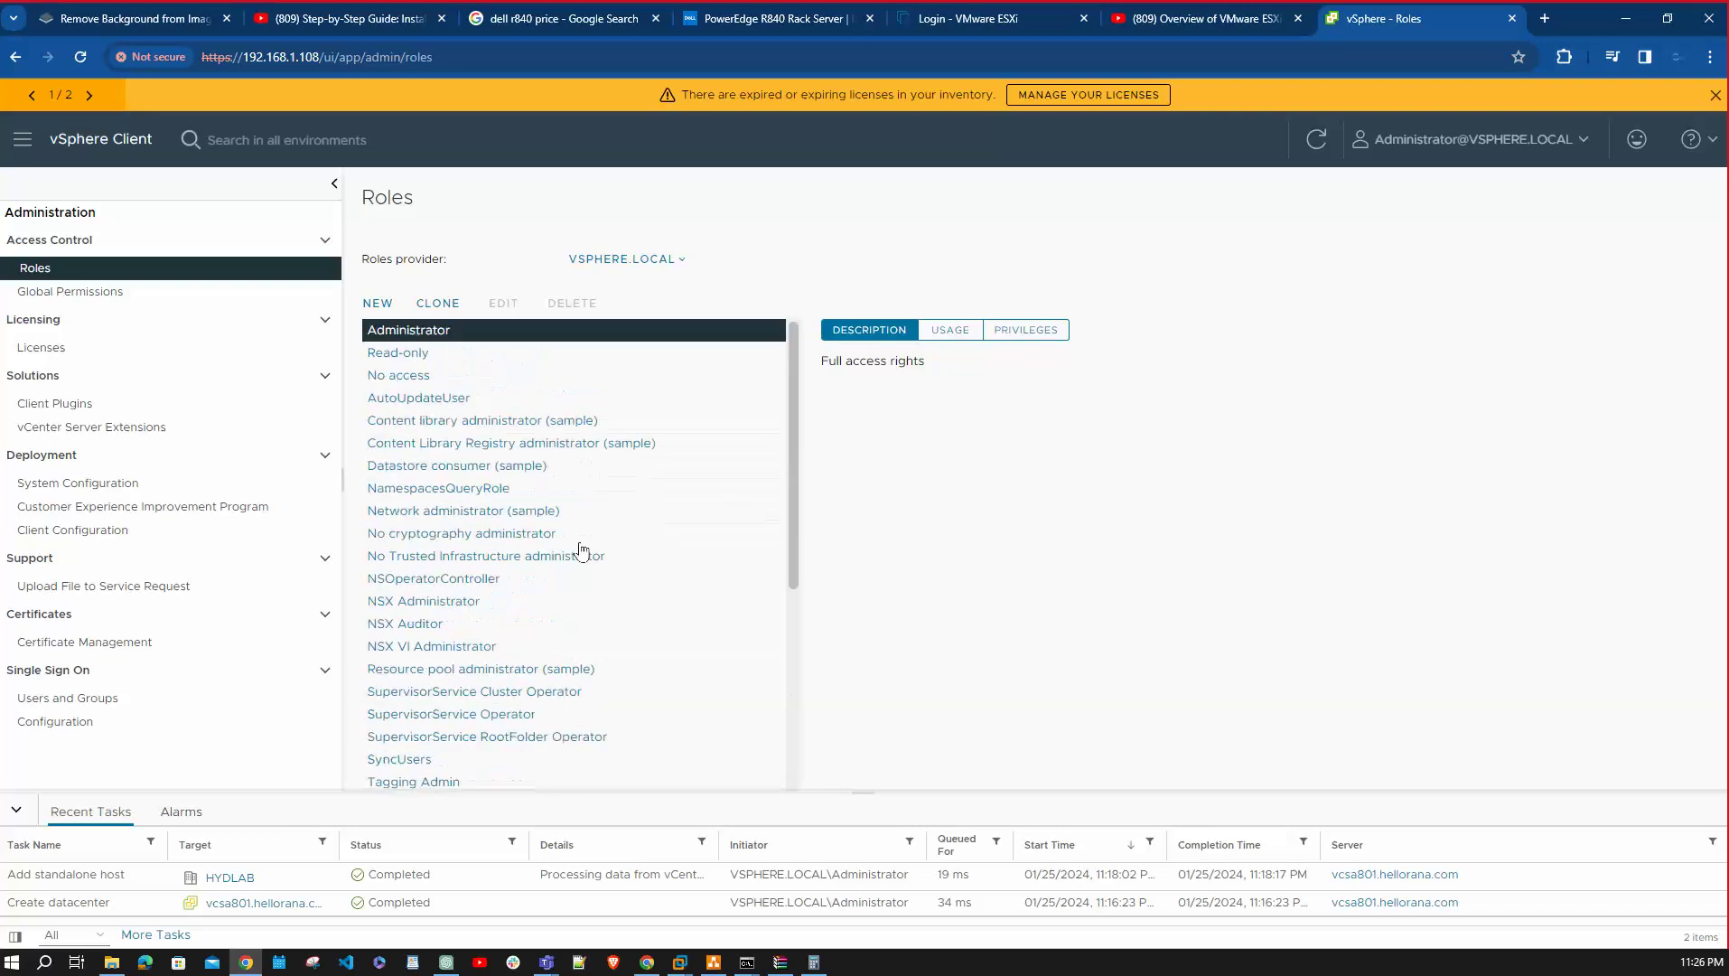
double_click(421, 331)
click(442, 332)
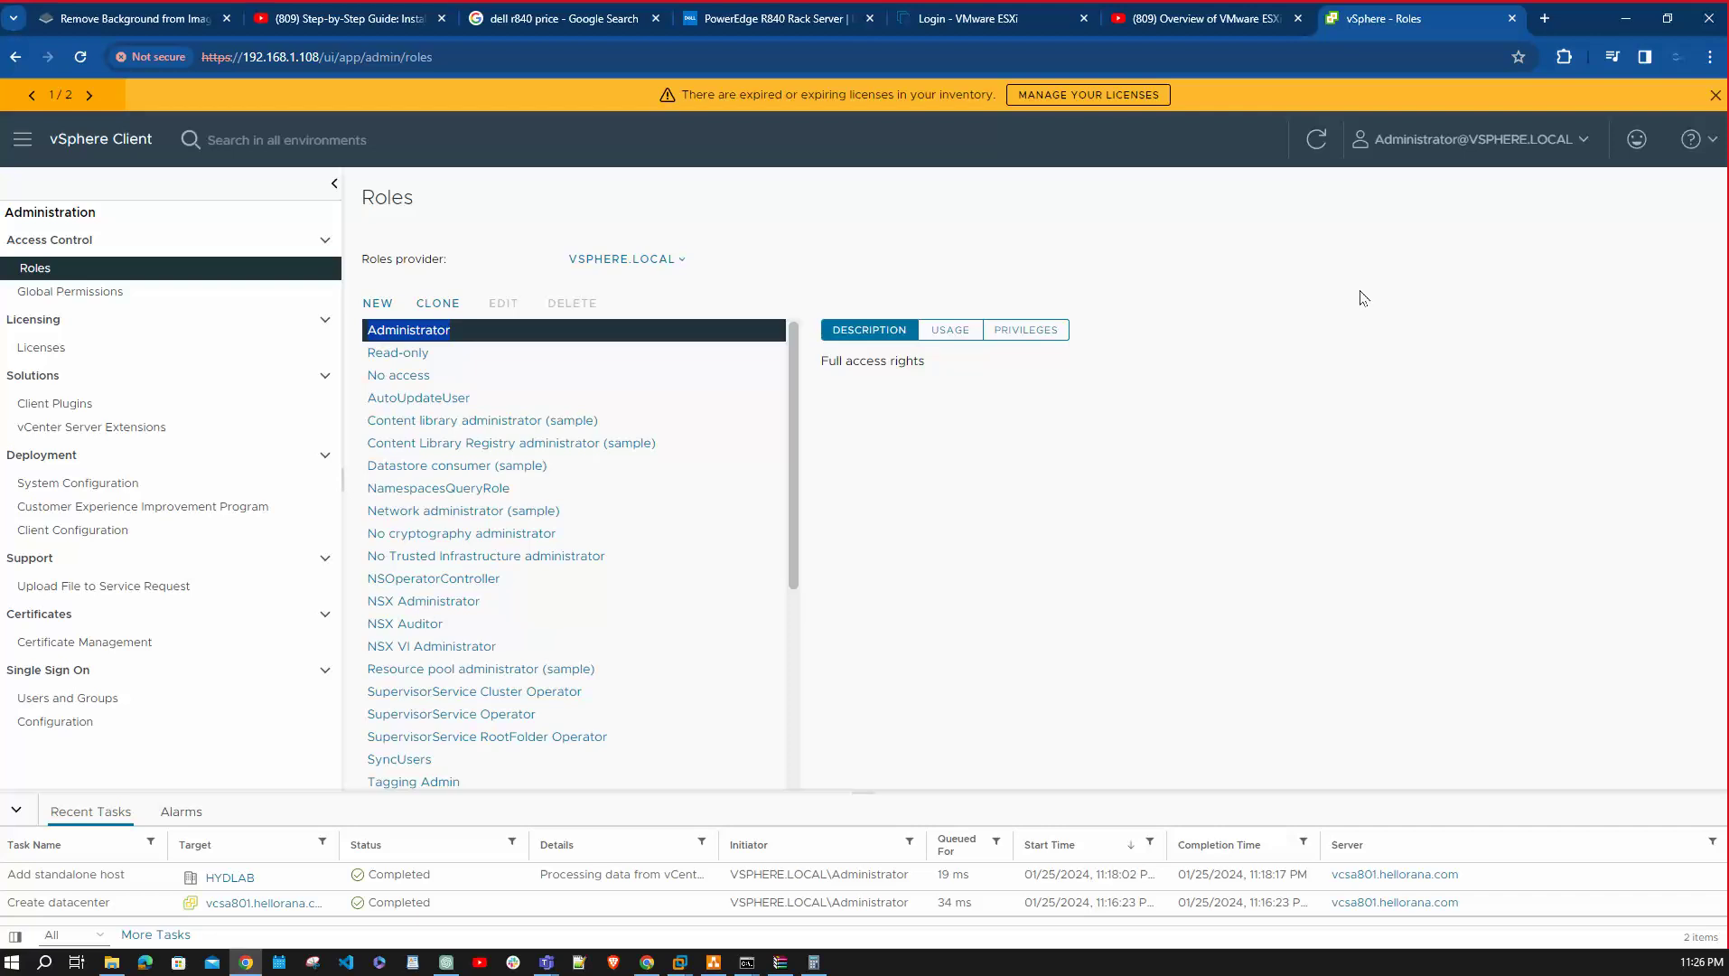
Open HYDLAB's permissions and confirm the new-permission Domain list offers only vsphere.local and localos.
click(18, 140)
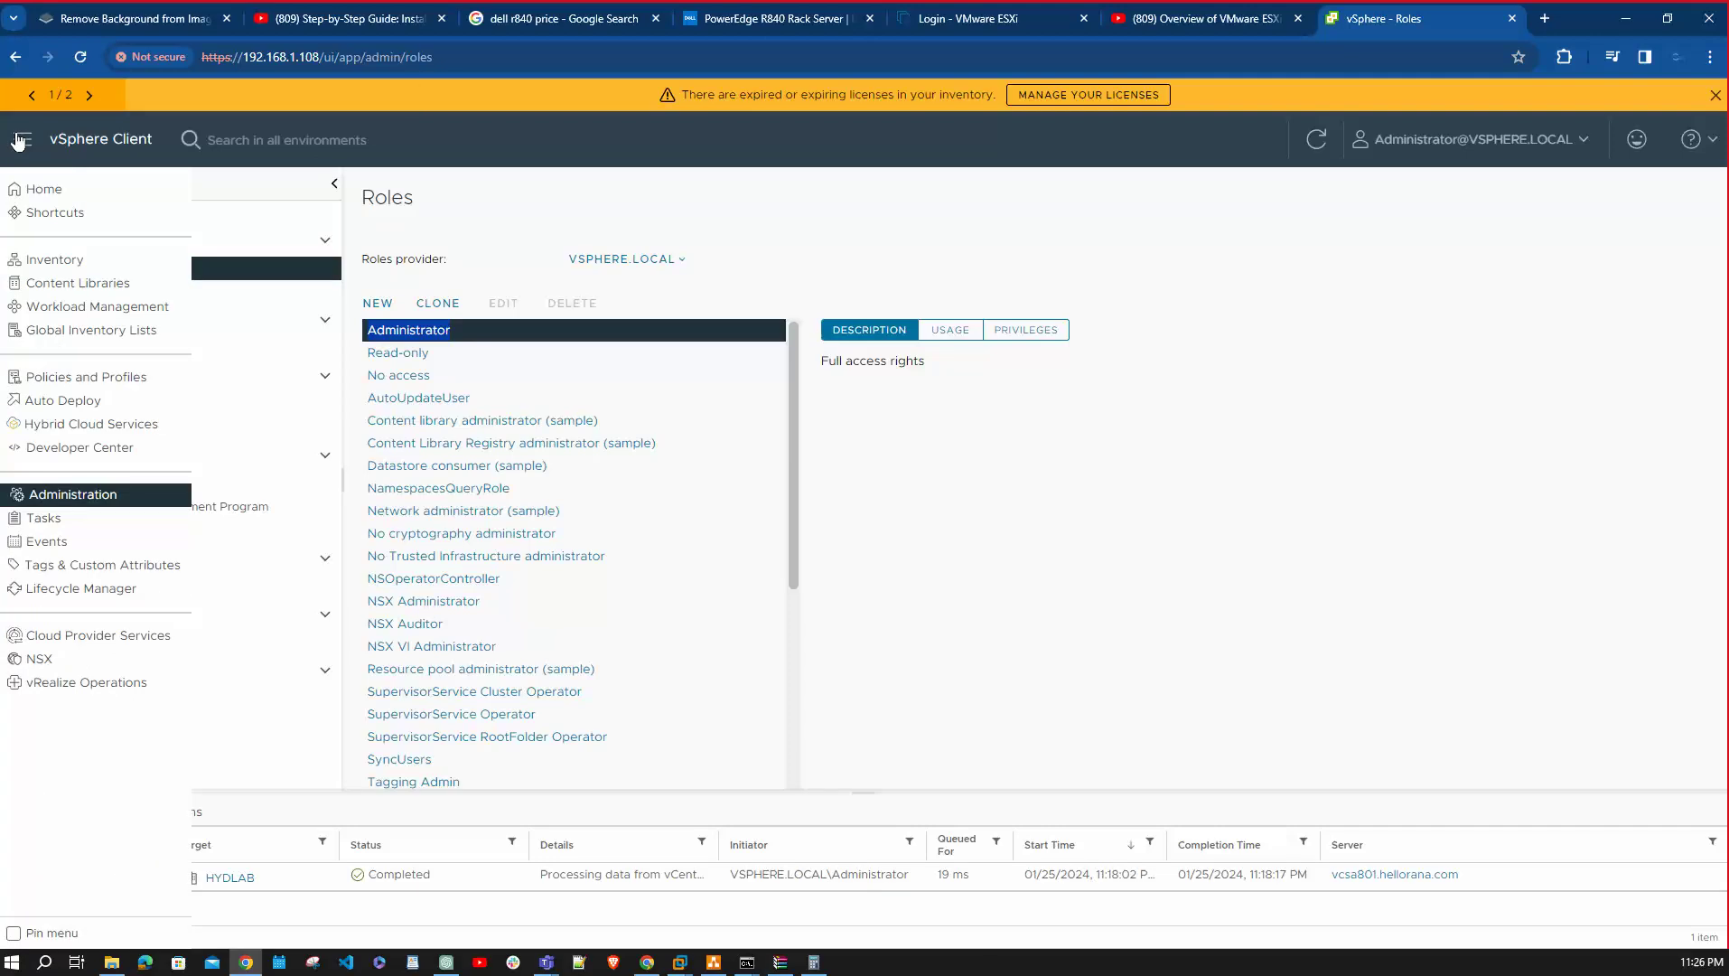
click(45, 189)
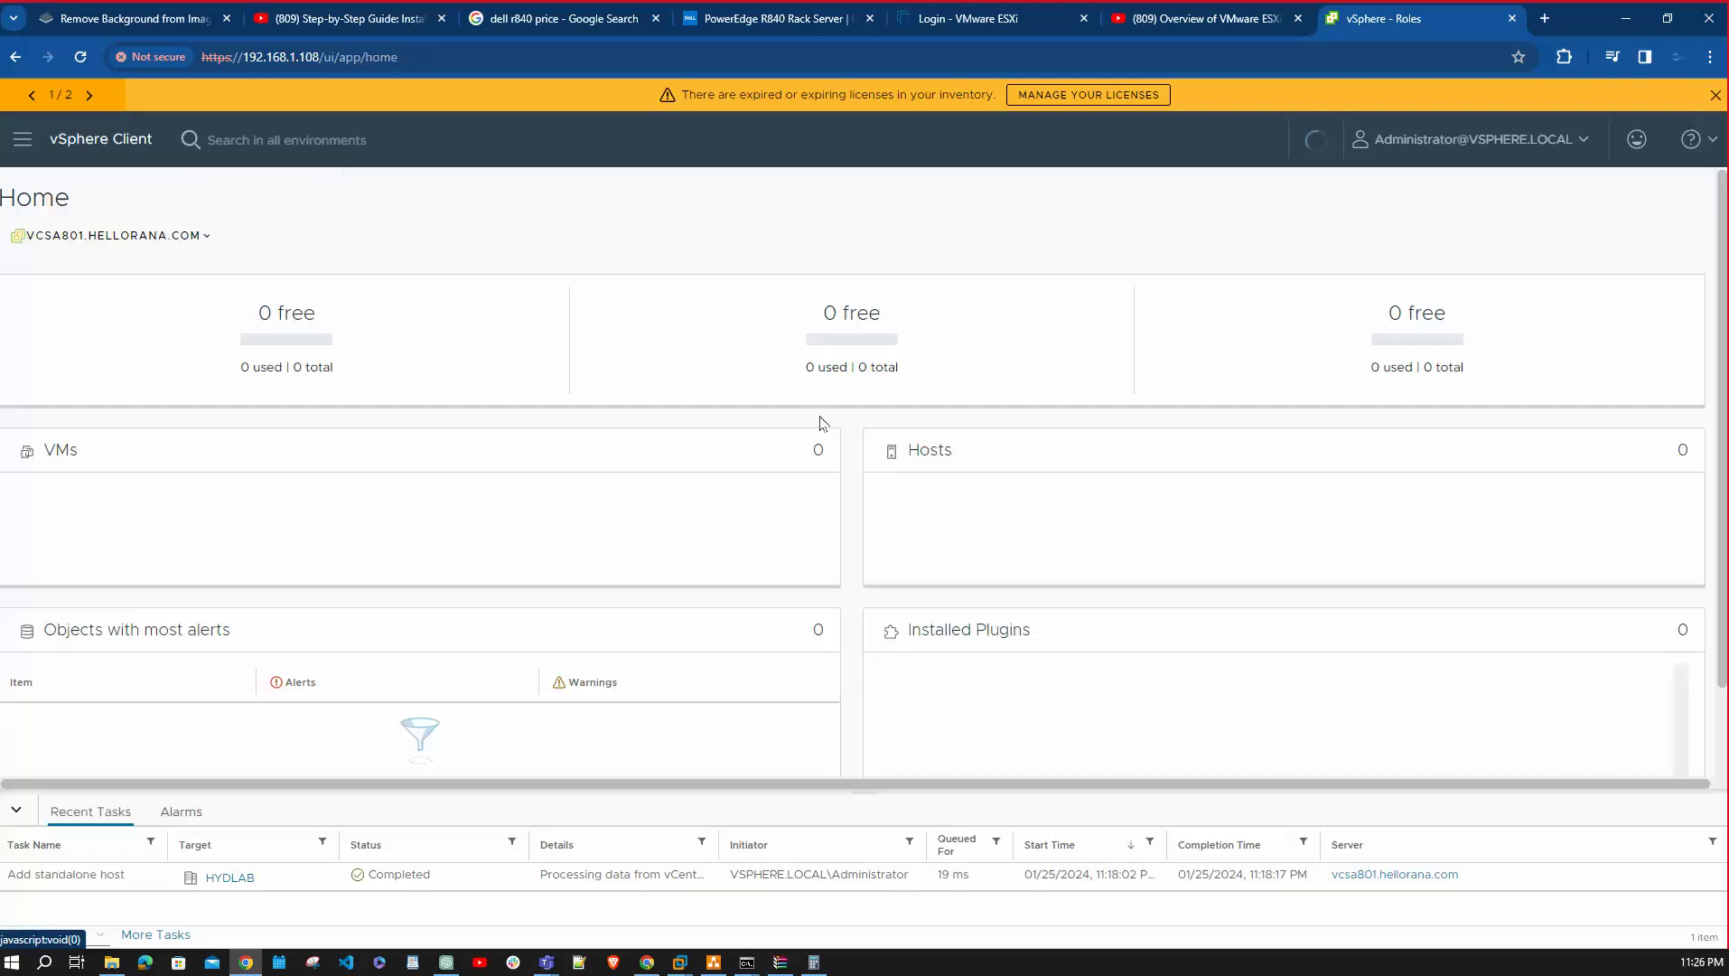
click(25, 138)
click(71, 260)
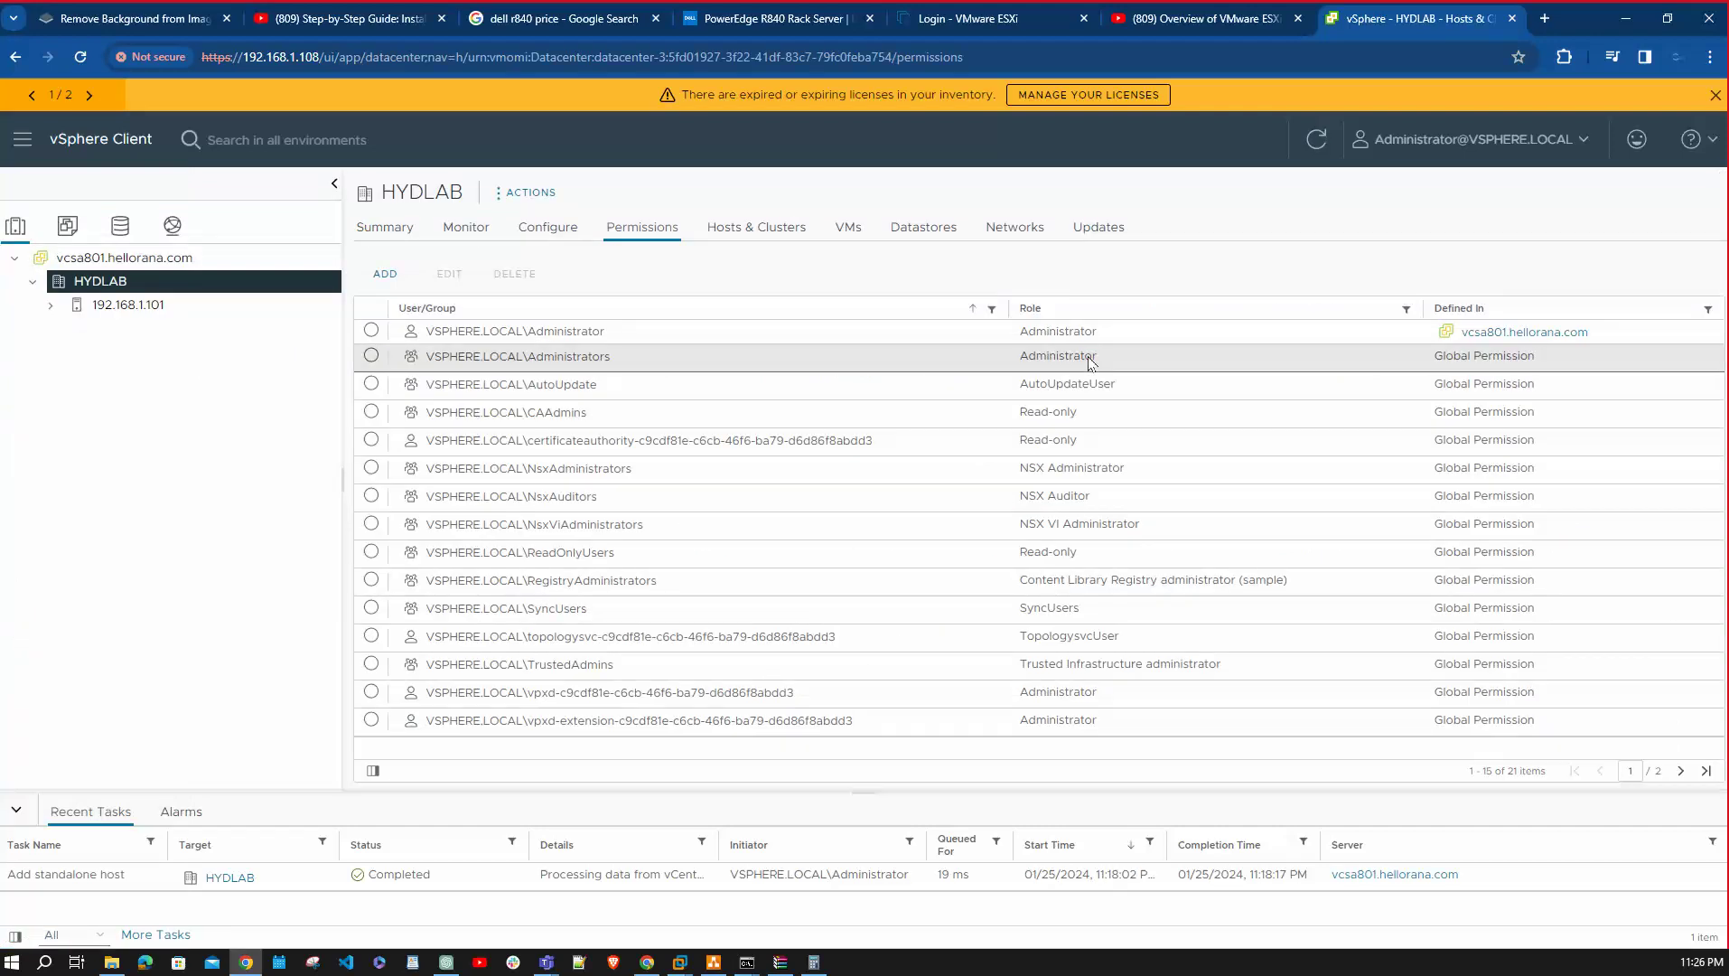
click(385, 273)
click(844, 441)
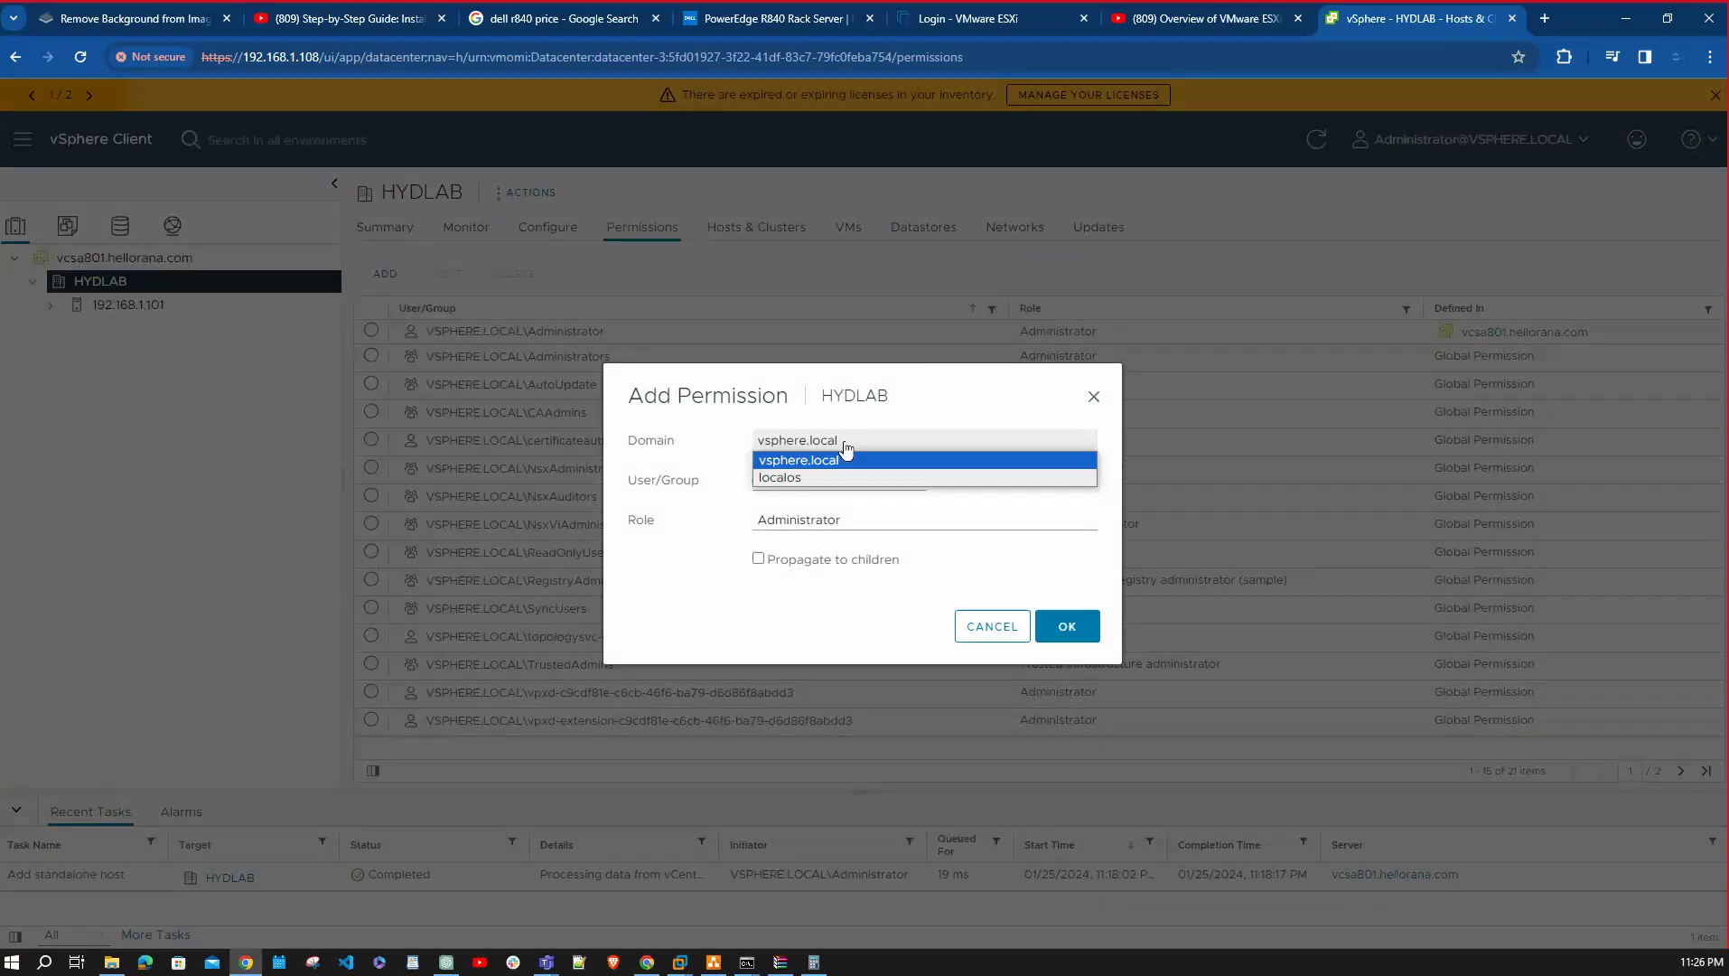
click(976, 420)
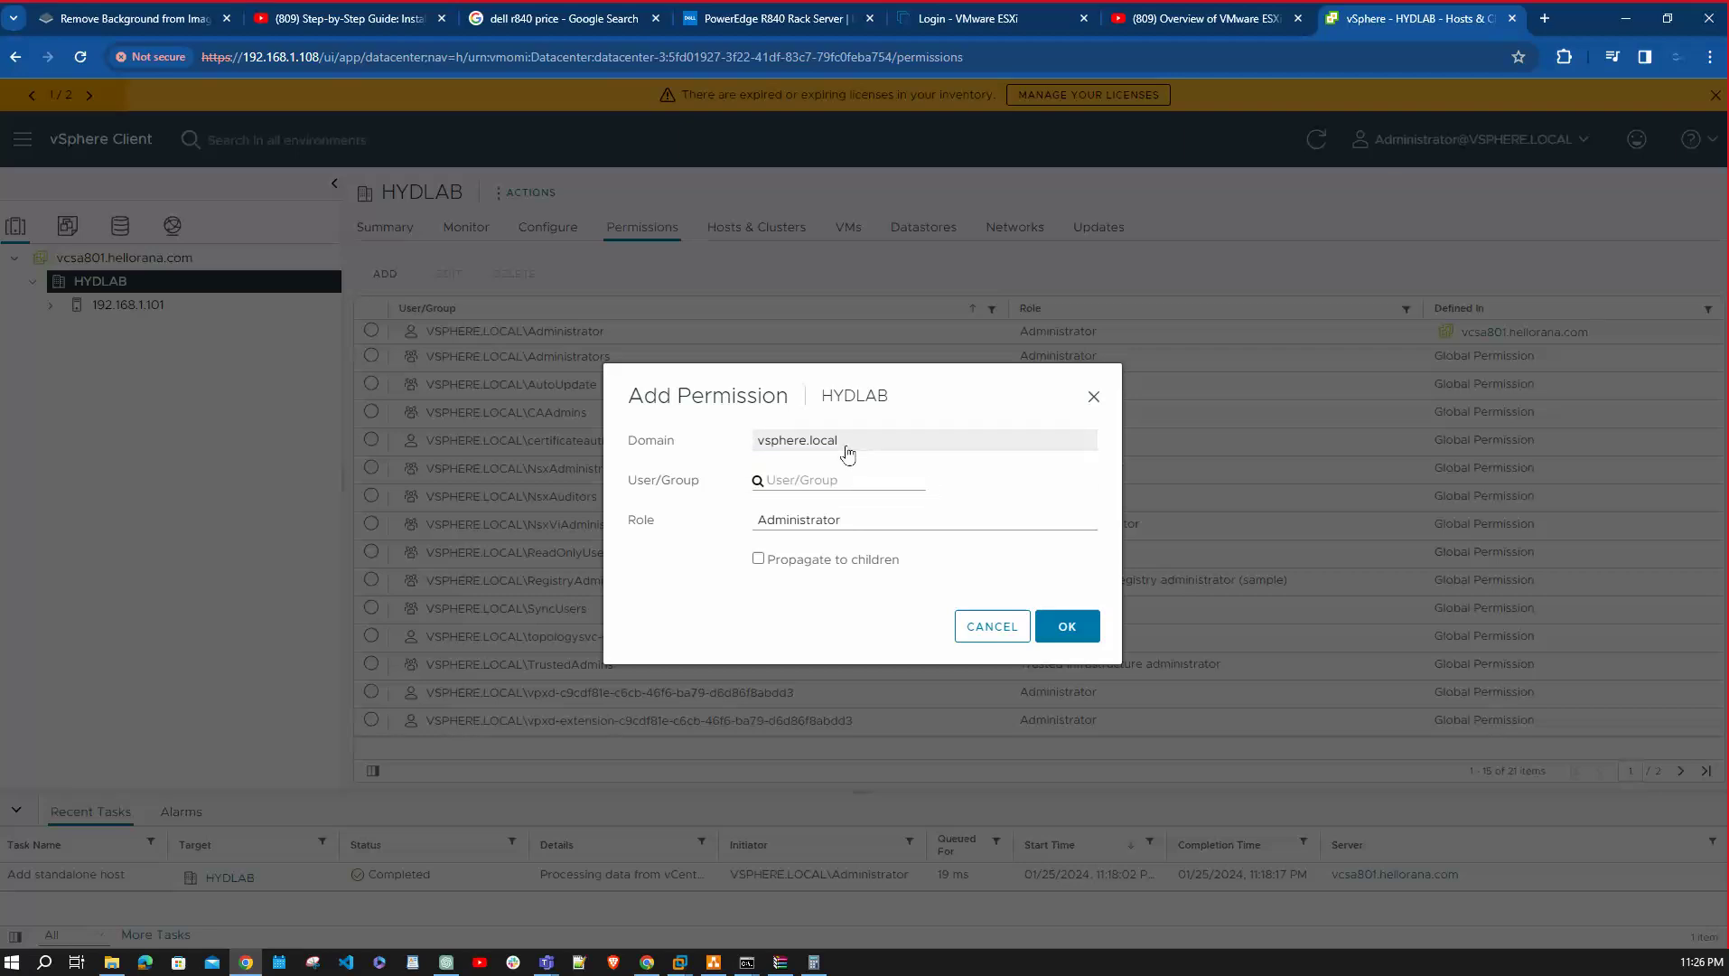
click(851, 477)
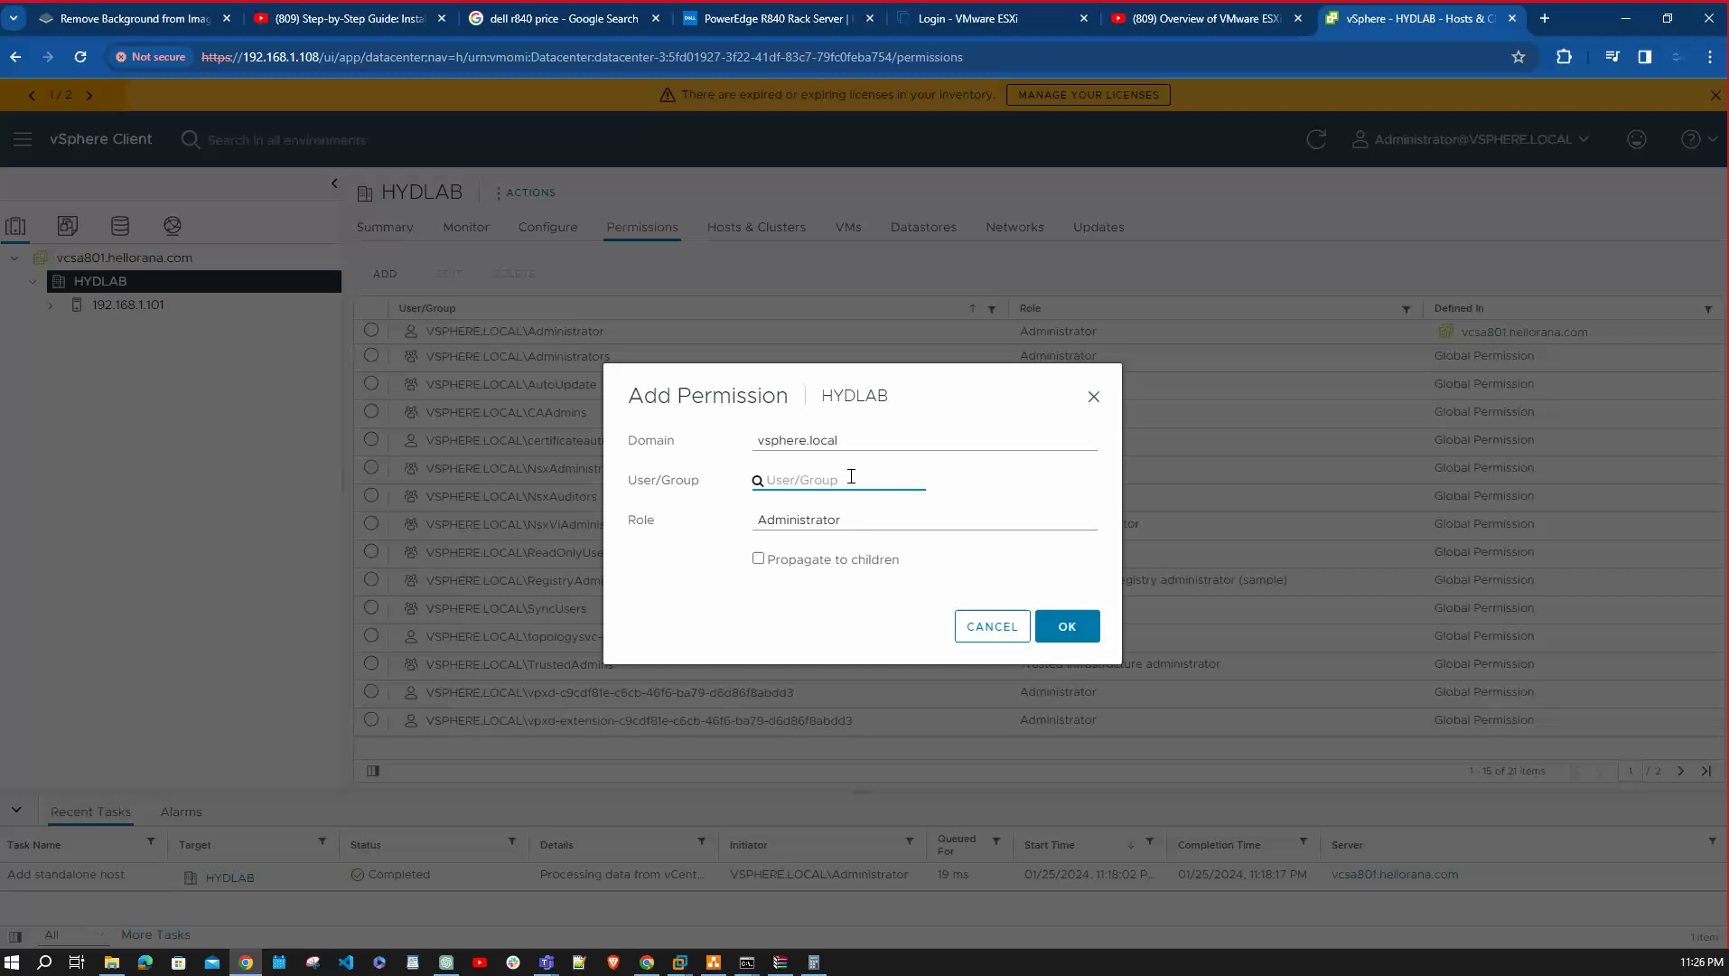
click(838, 442)
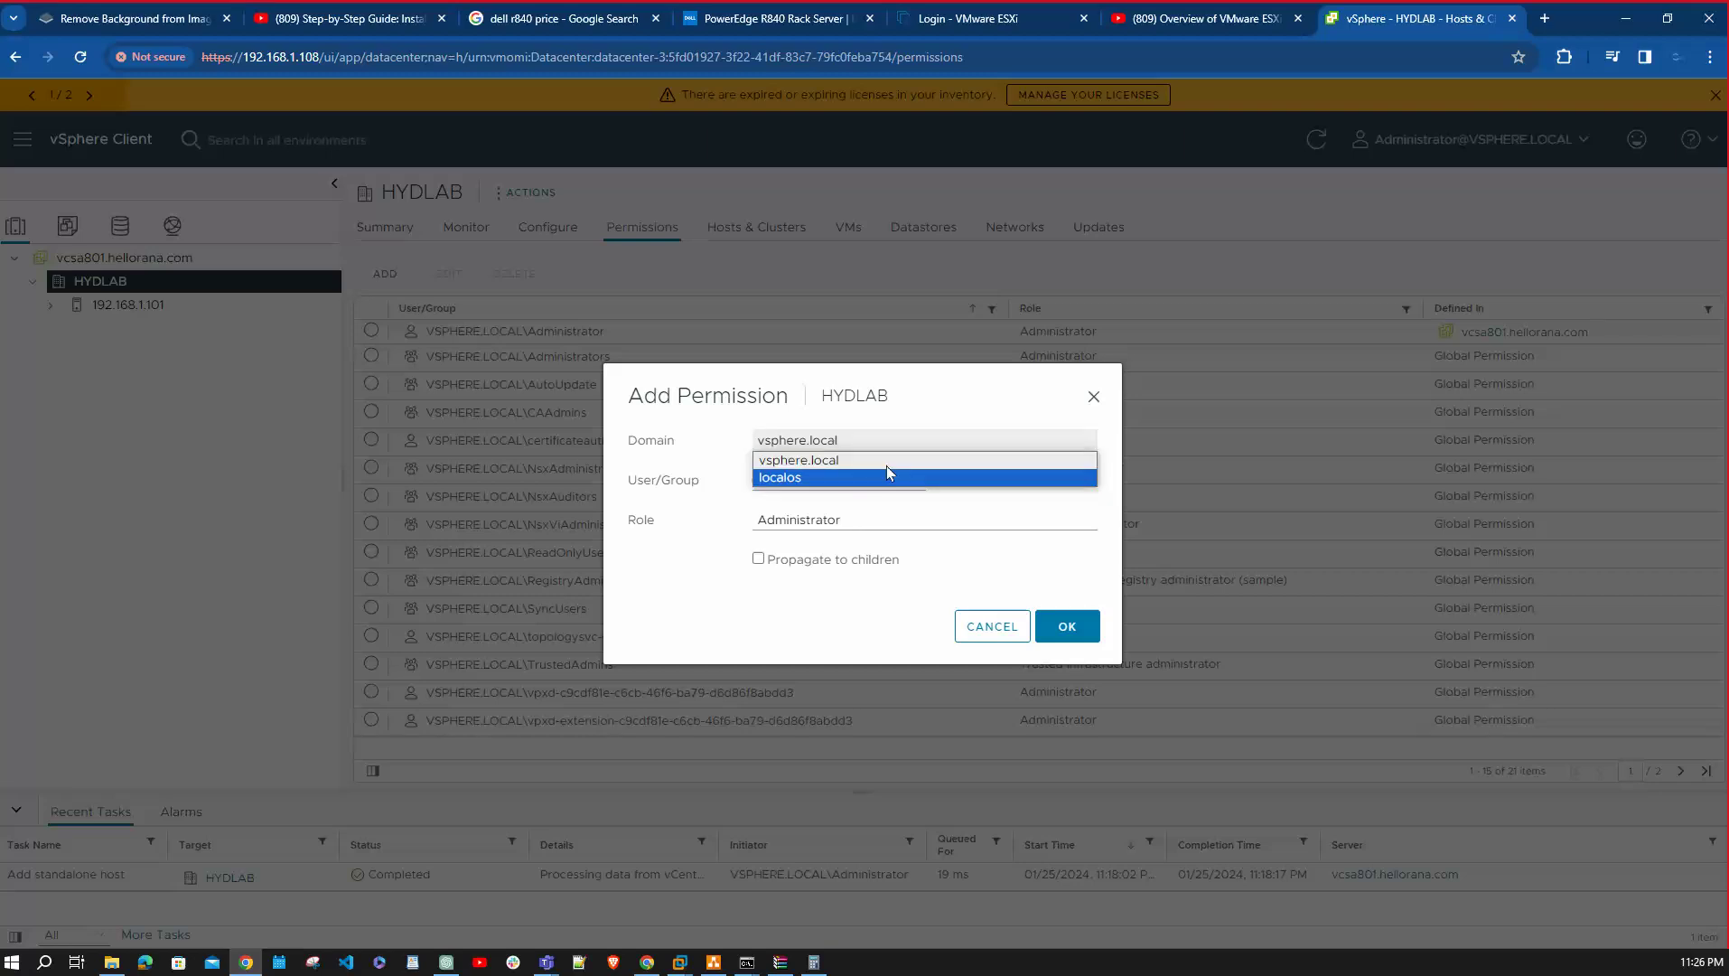
click(1094, 396)
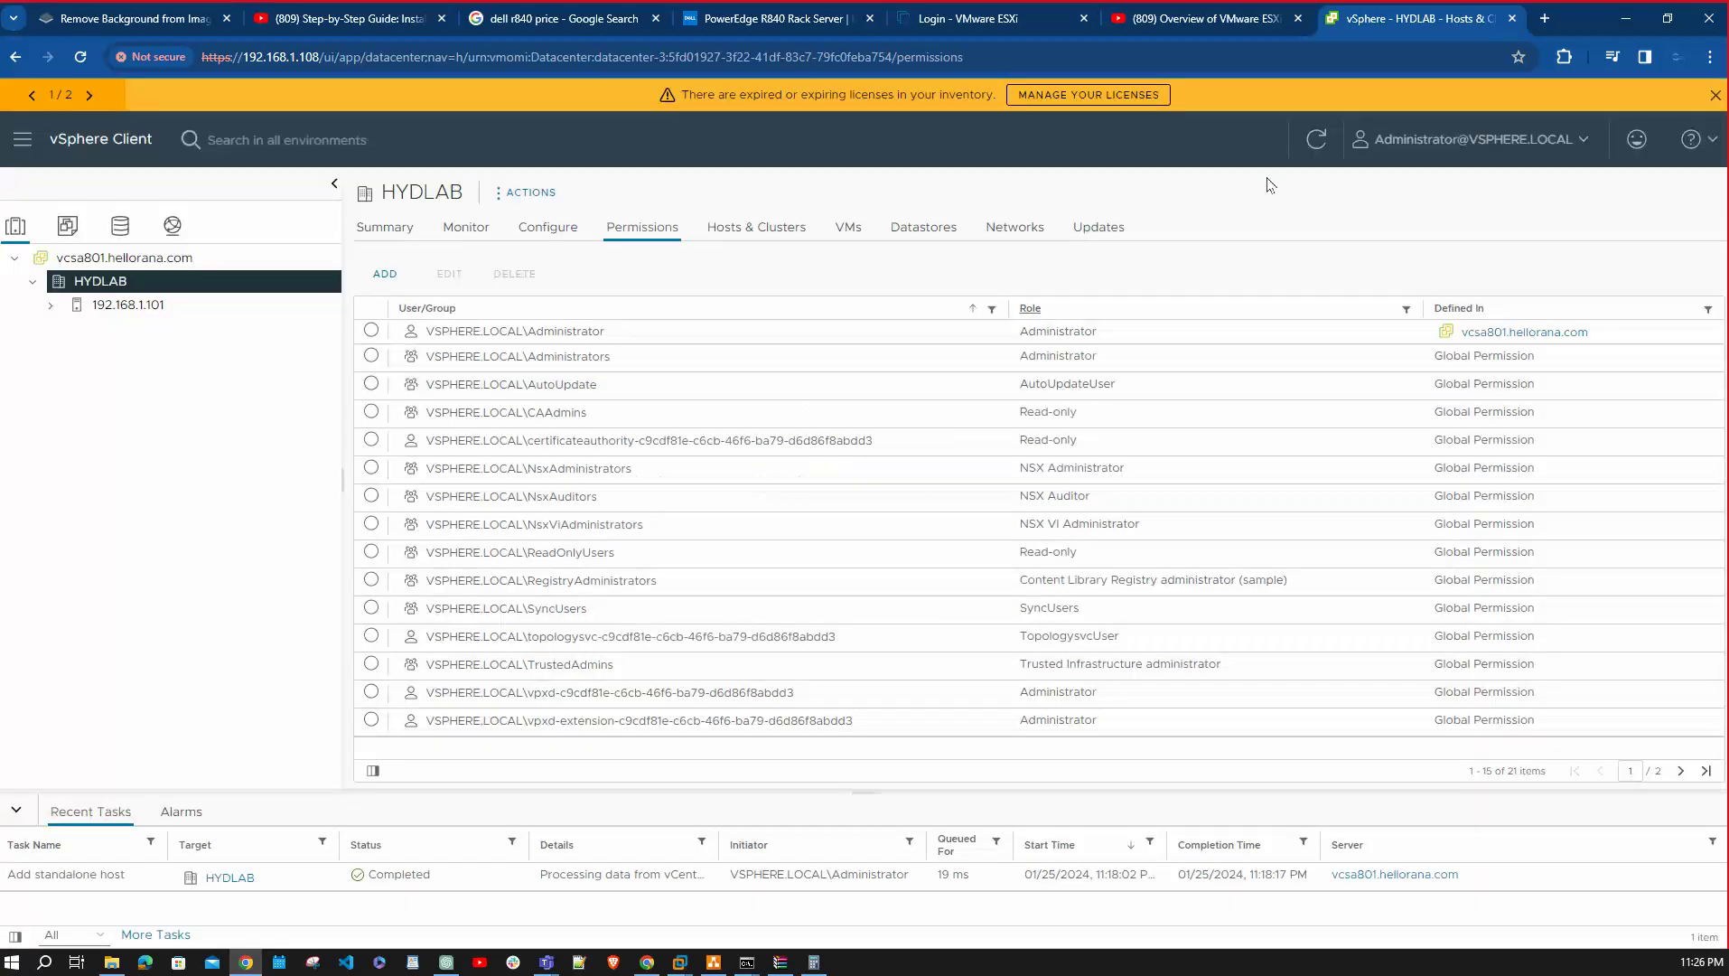
Reload the vSphere page and recheck HYDLAB's domains, still only vsphere.local and localos, then cancel.
click(1317, 138)
click(81, 57)
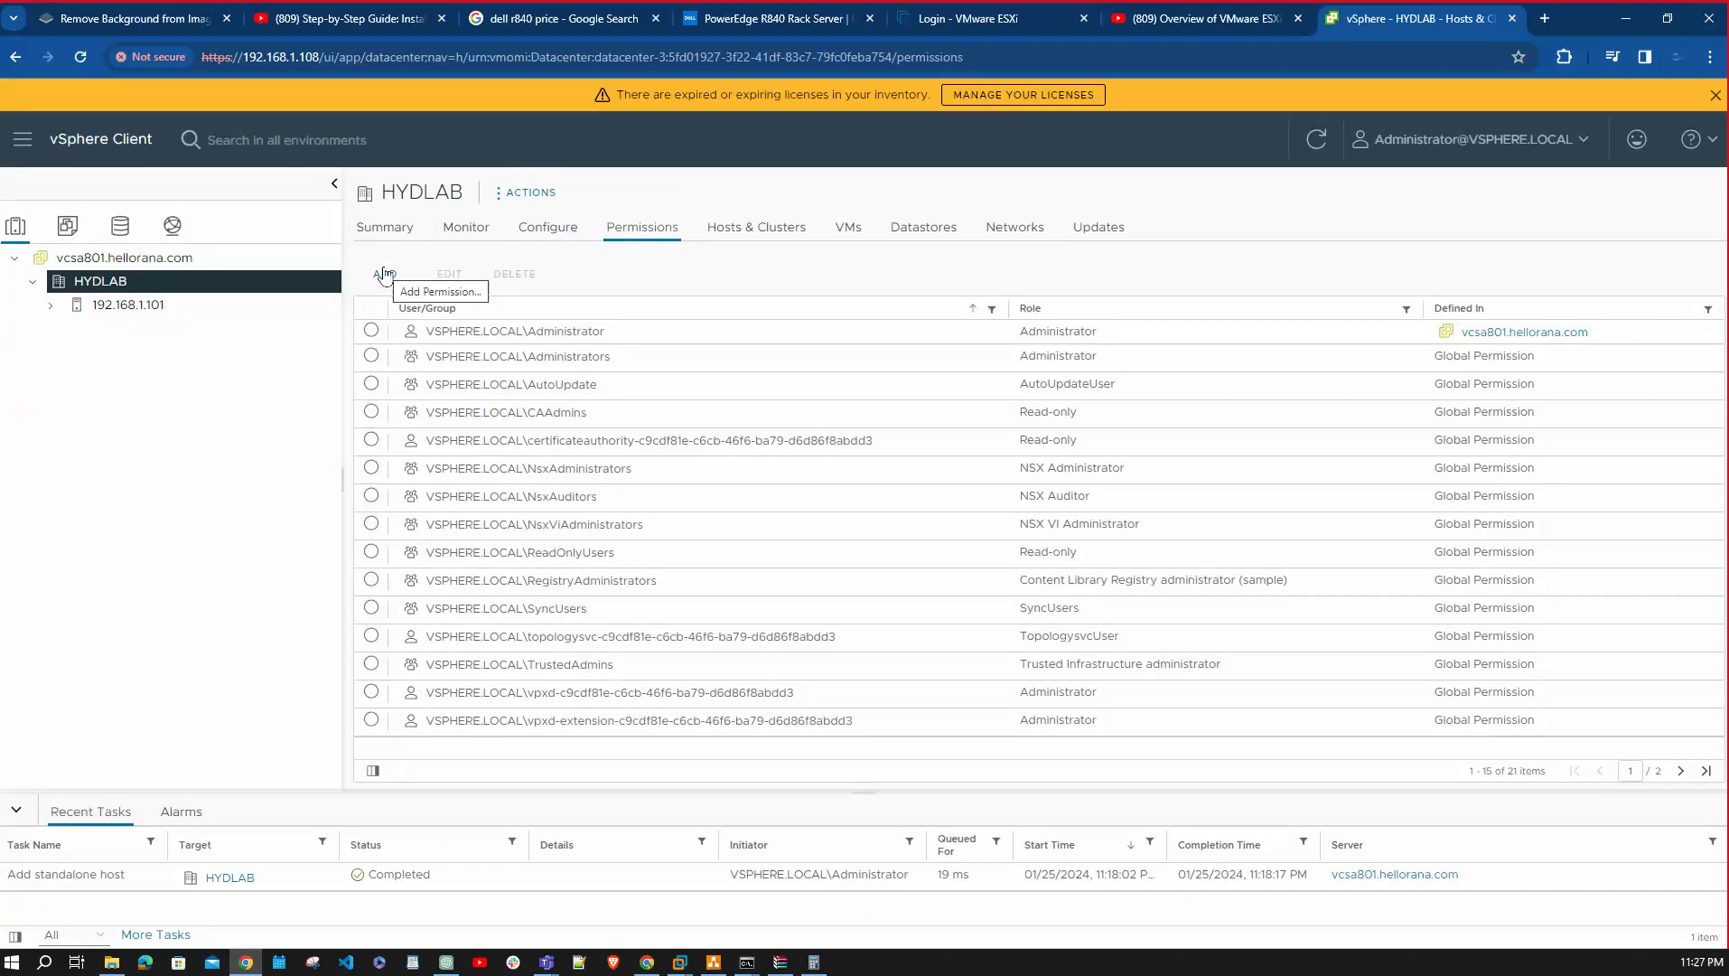
click(385, 274)
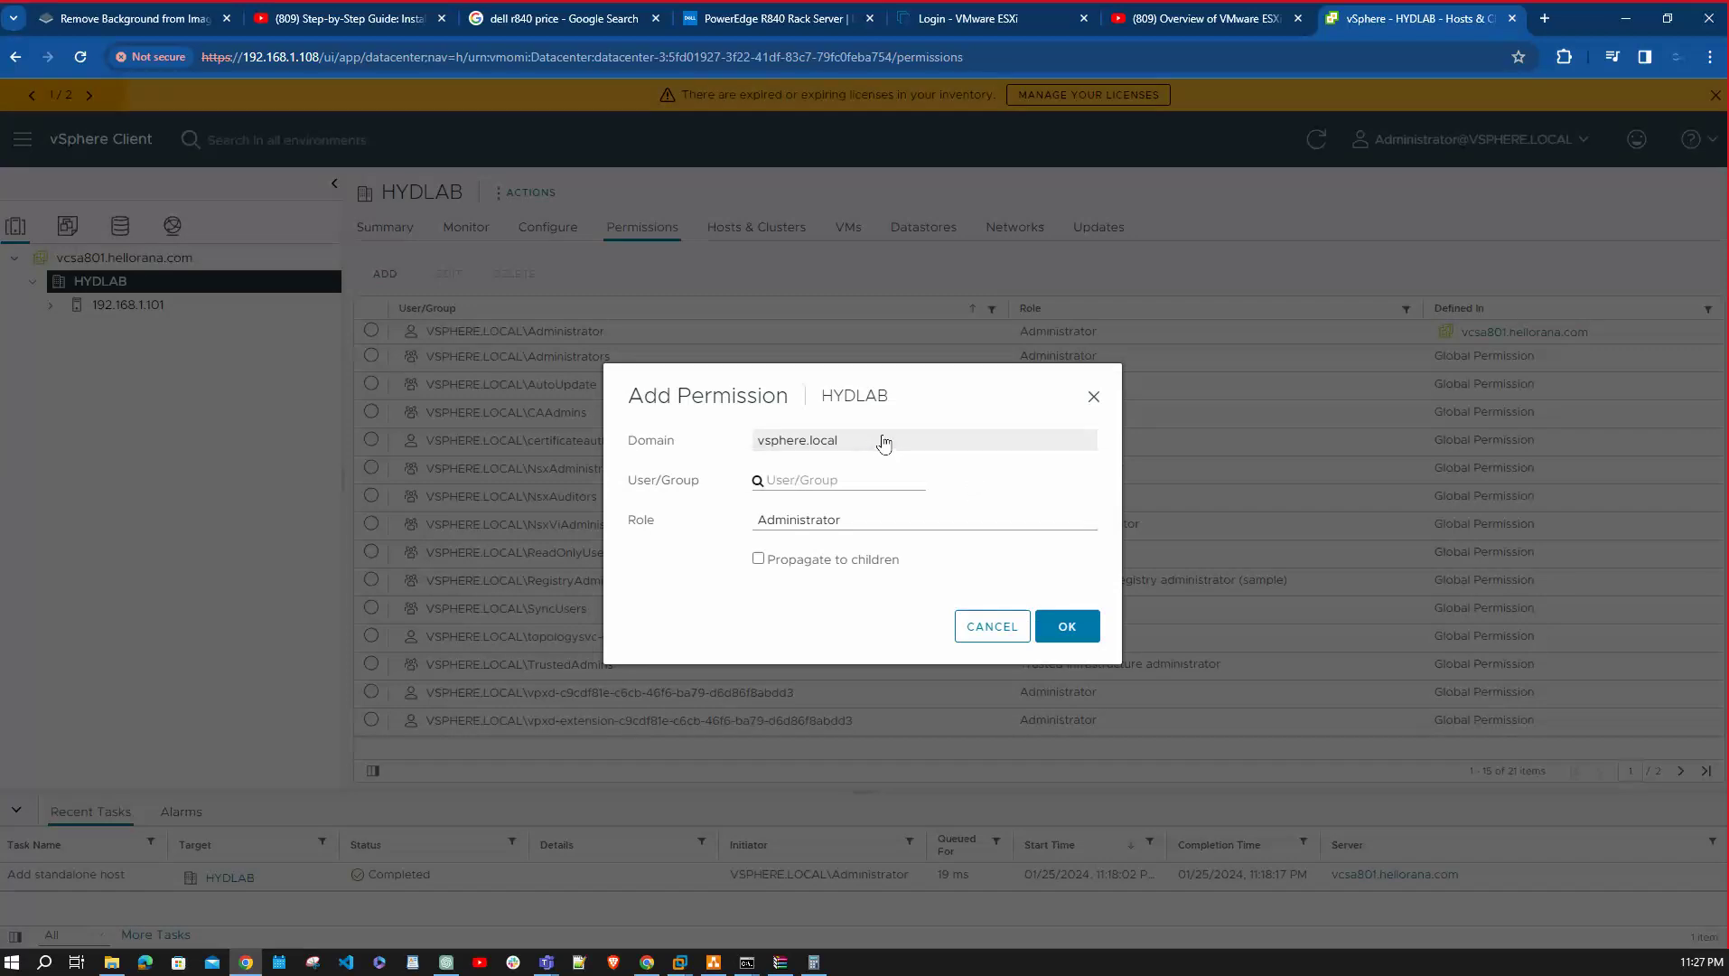
click(884, 441)
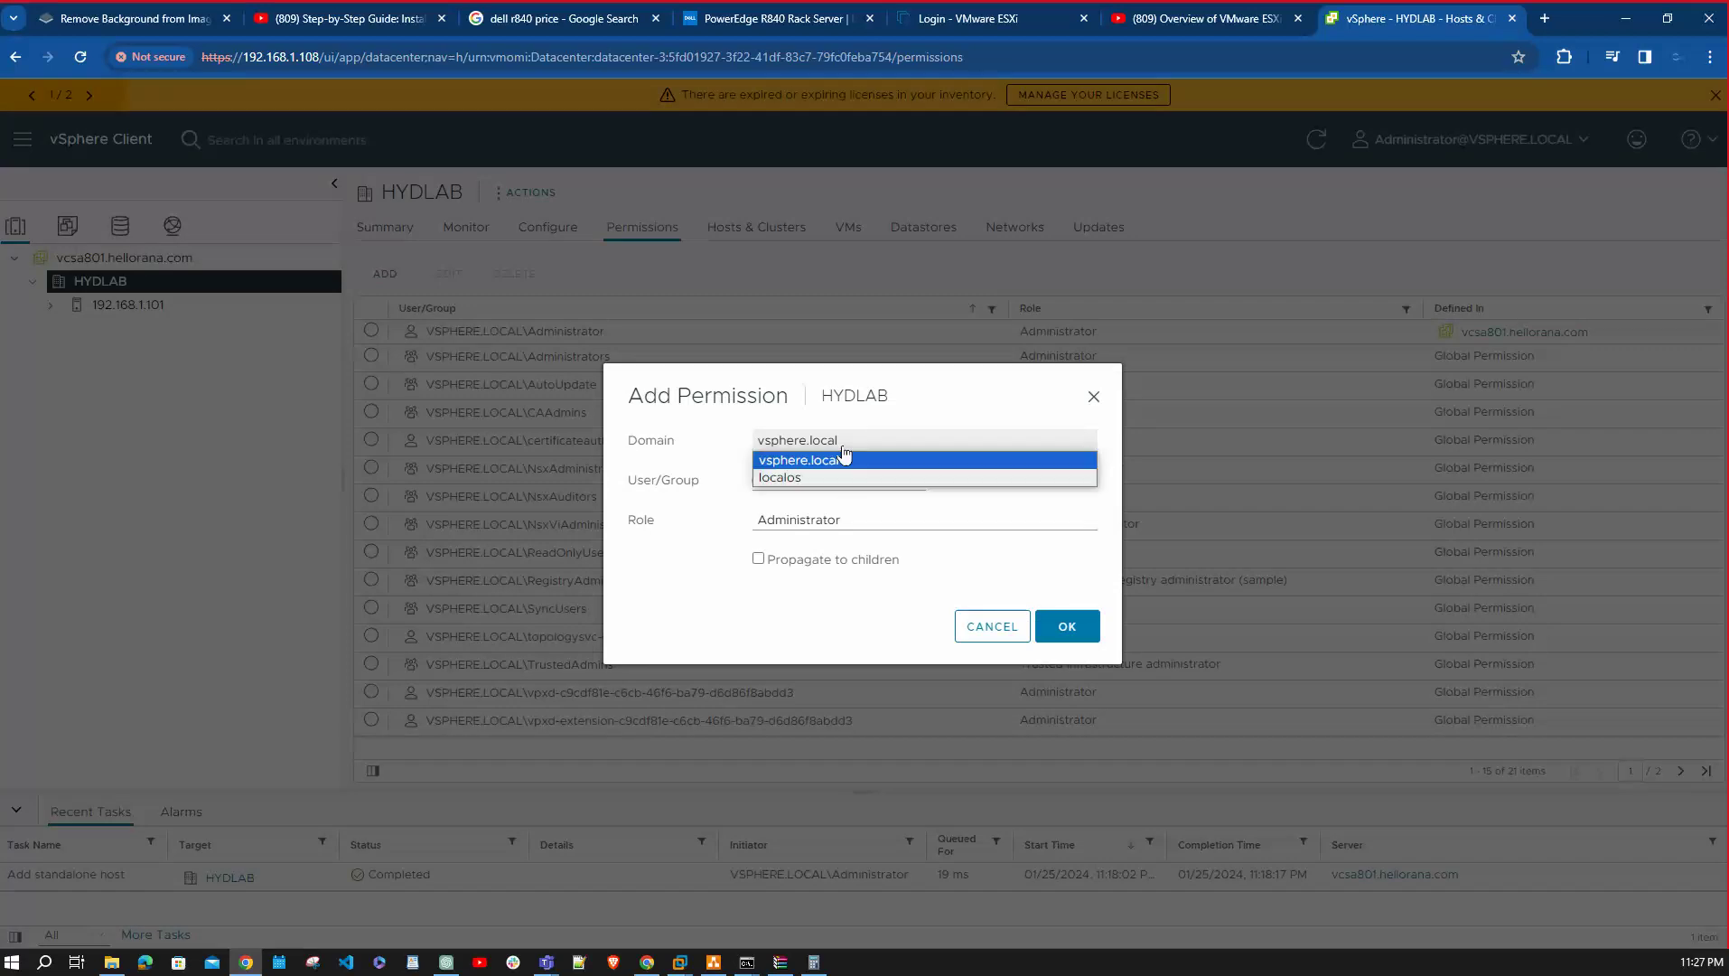
click(764, 616)
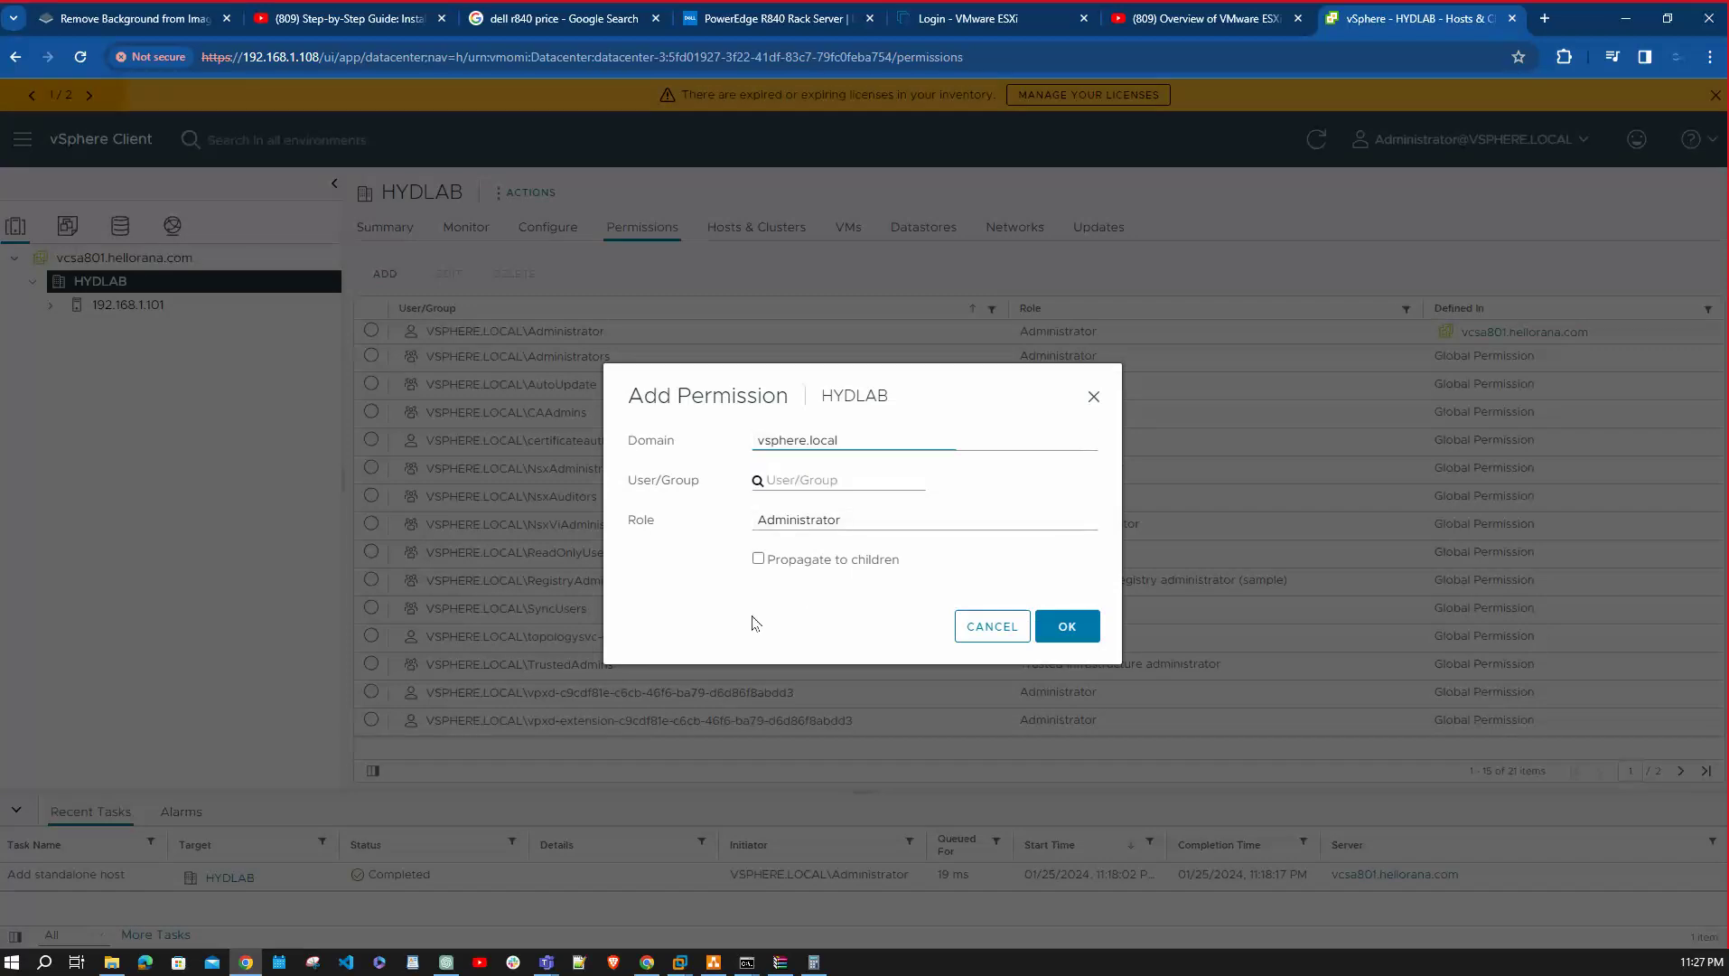
click(796, 480)
click(1092, 399)
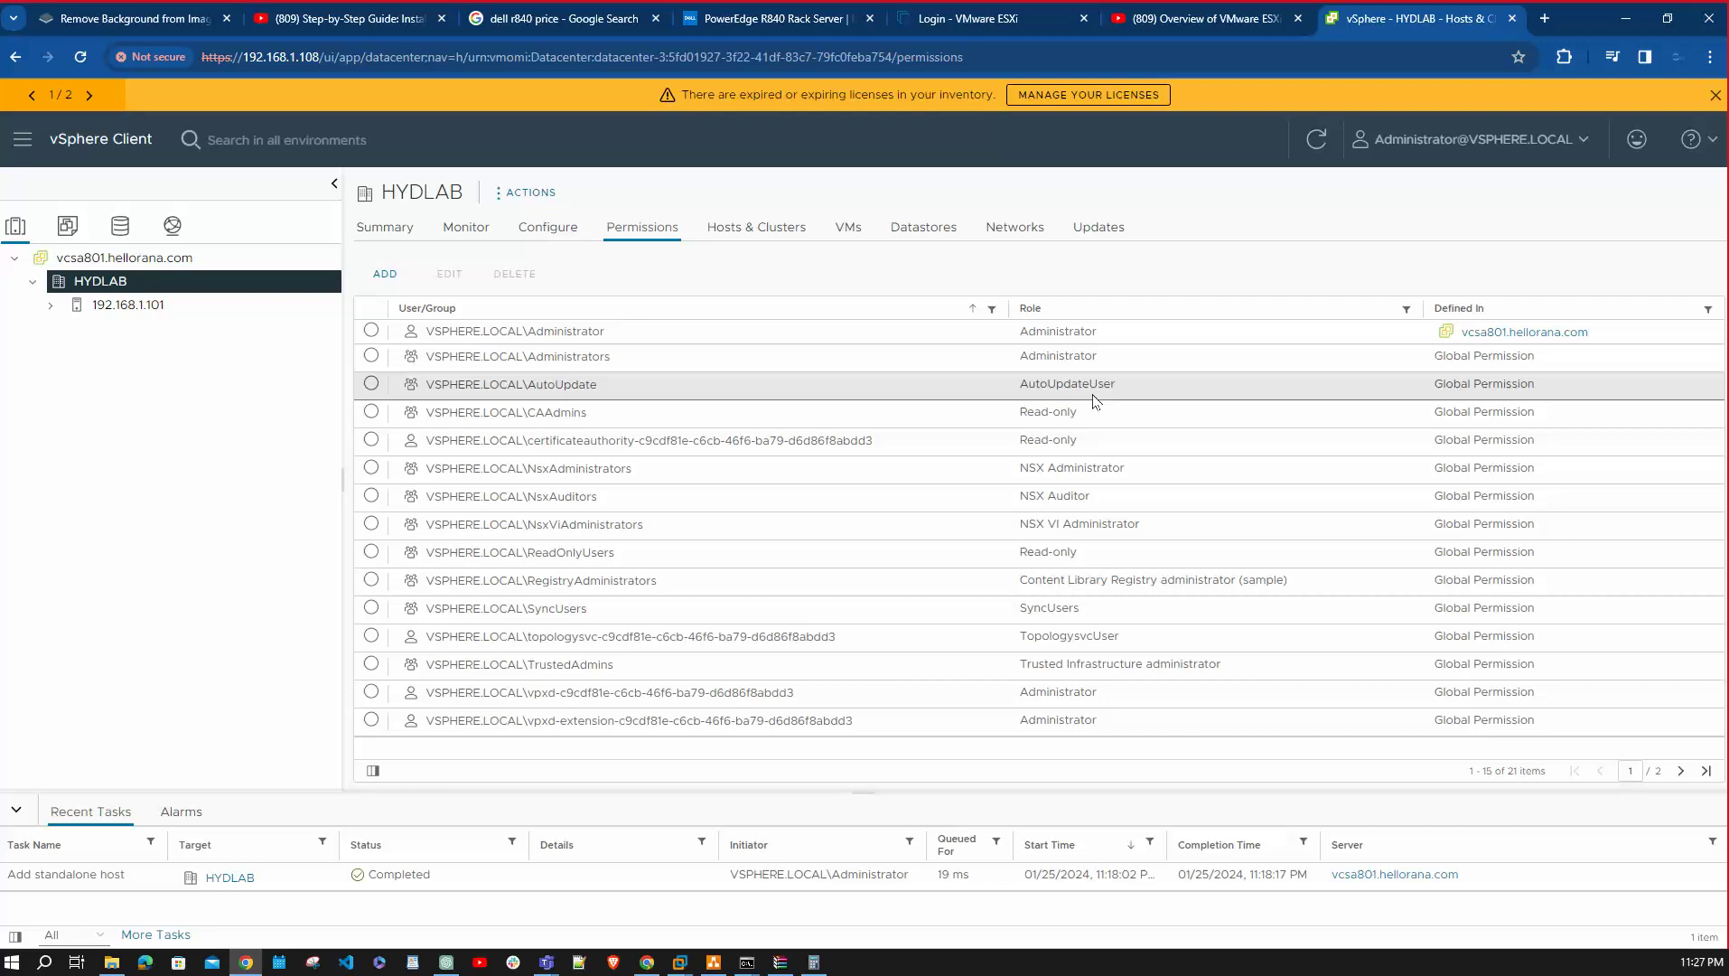
click(147, 305)
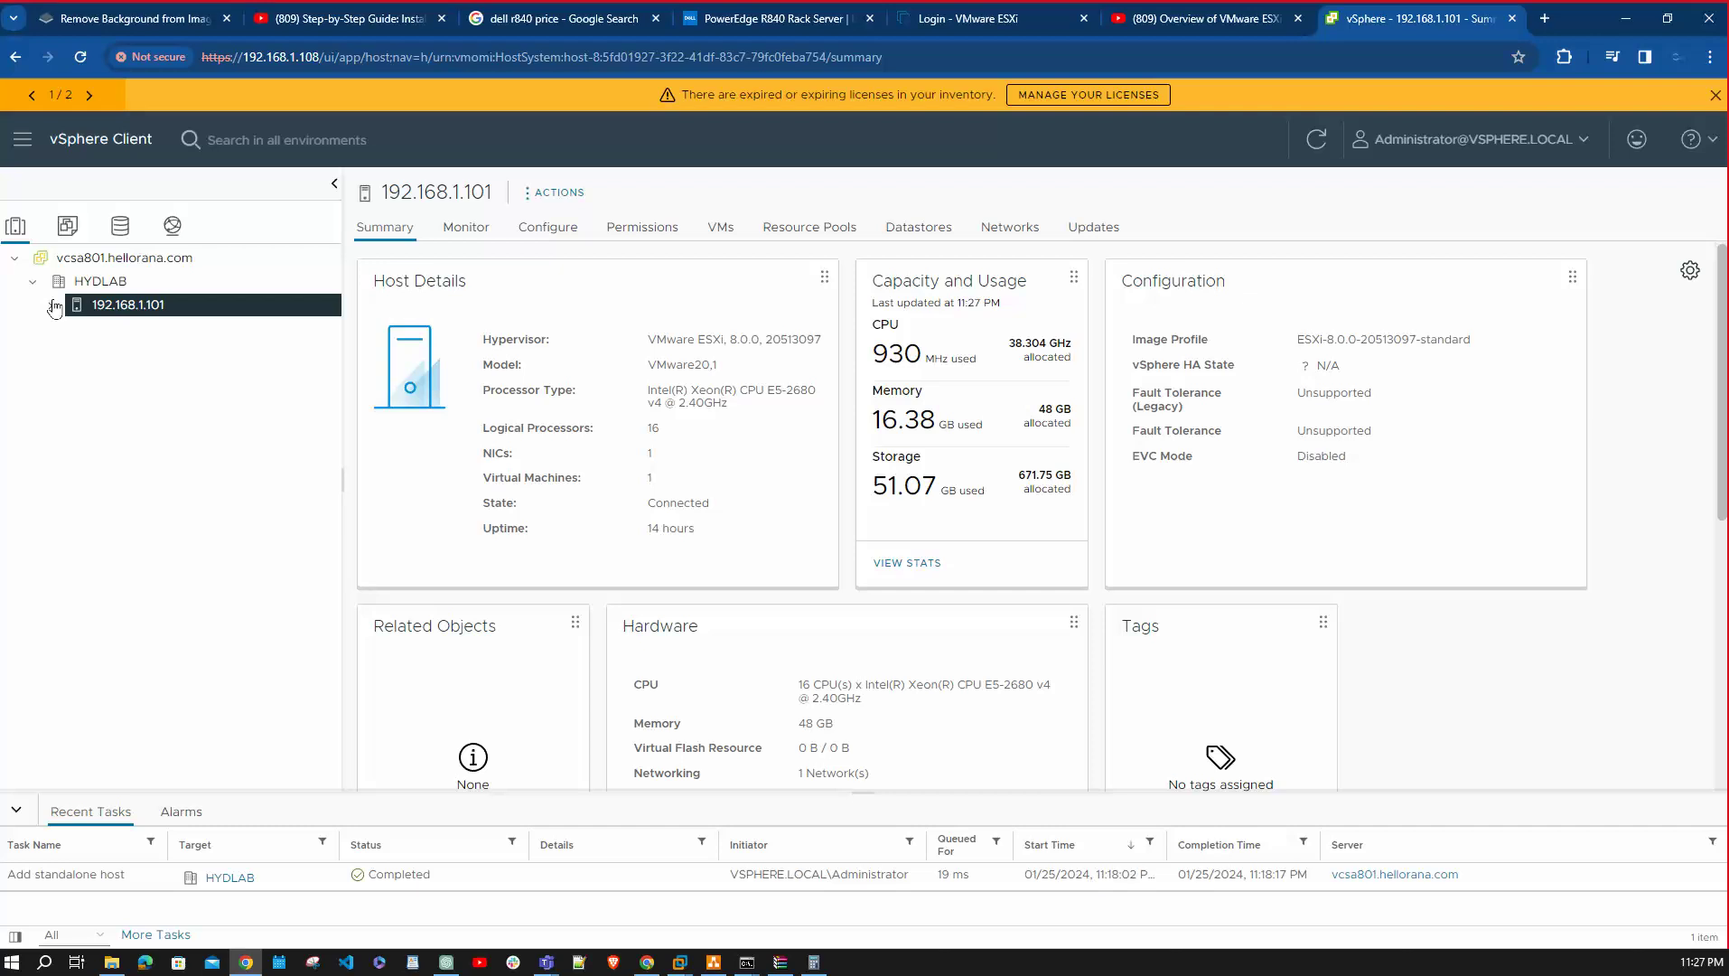
Check vcsa801.hellorana.com's Permissions: the ADD dialog's Domain list shows only vsphere.local and localos.
click(110, 260)
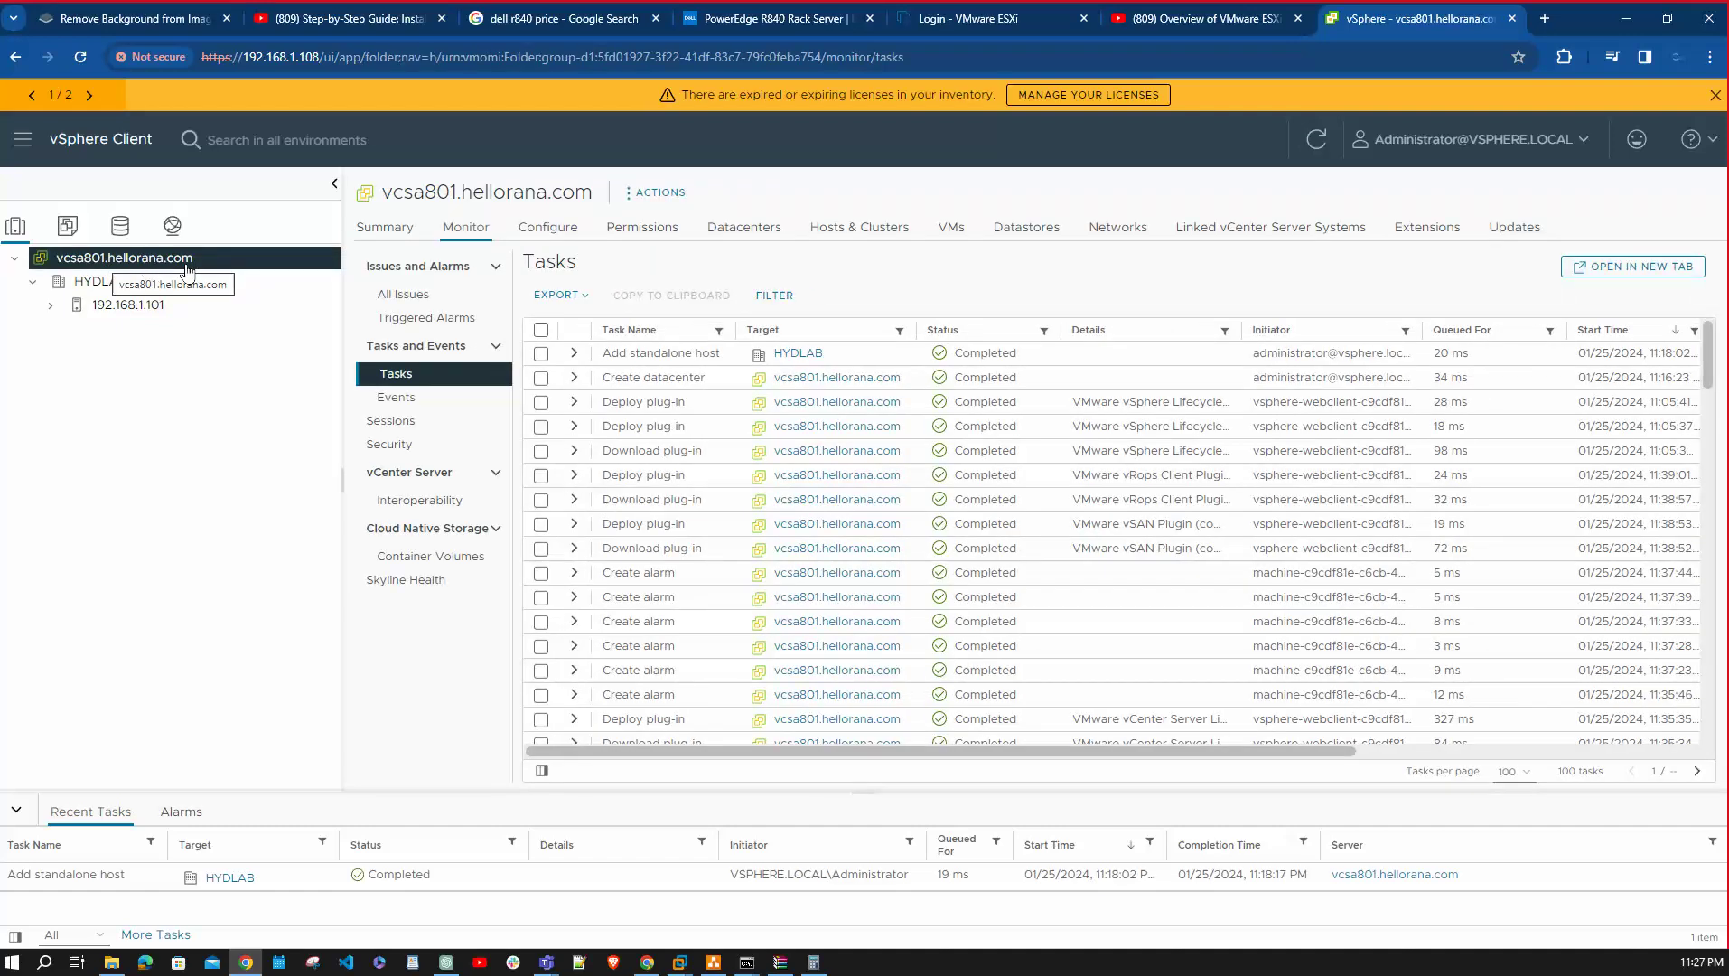
click(649, 231)
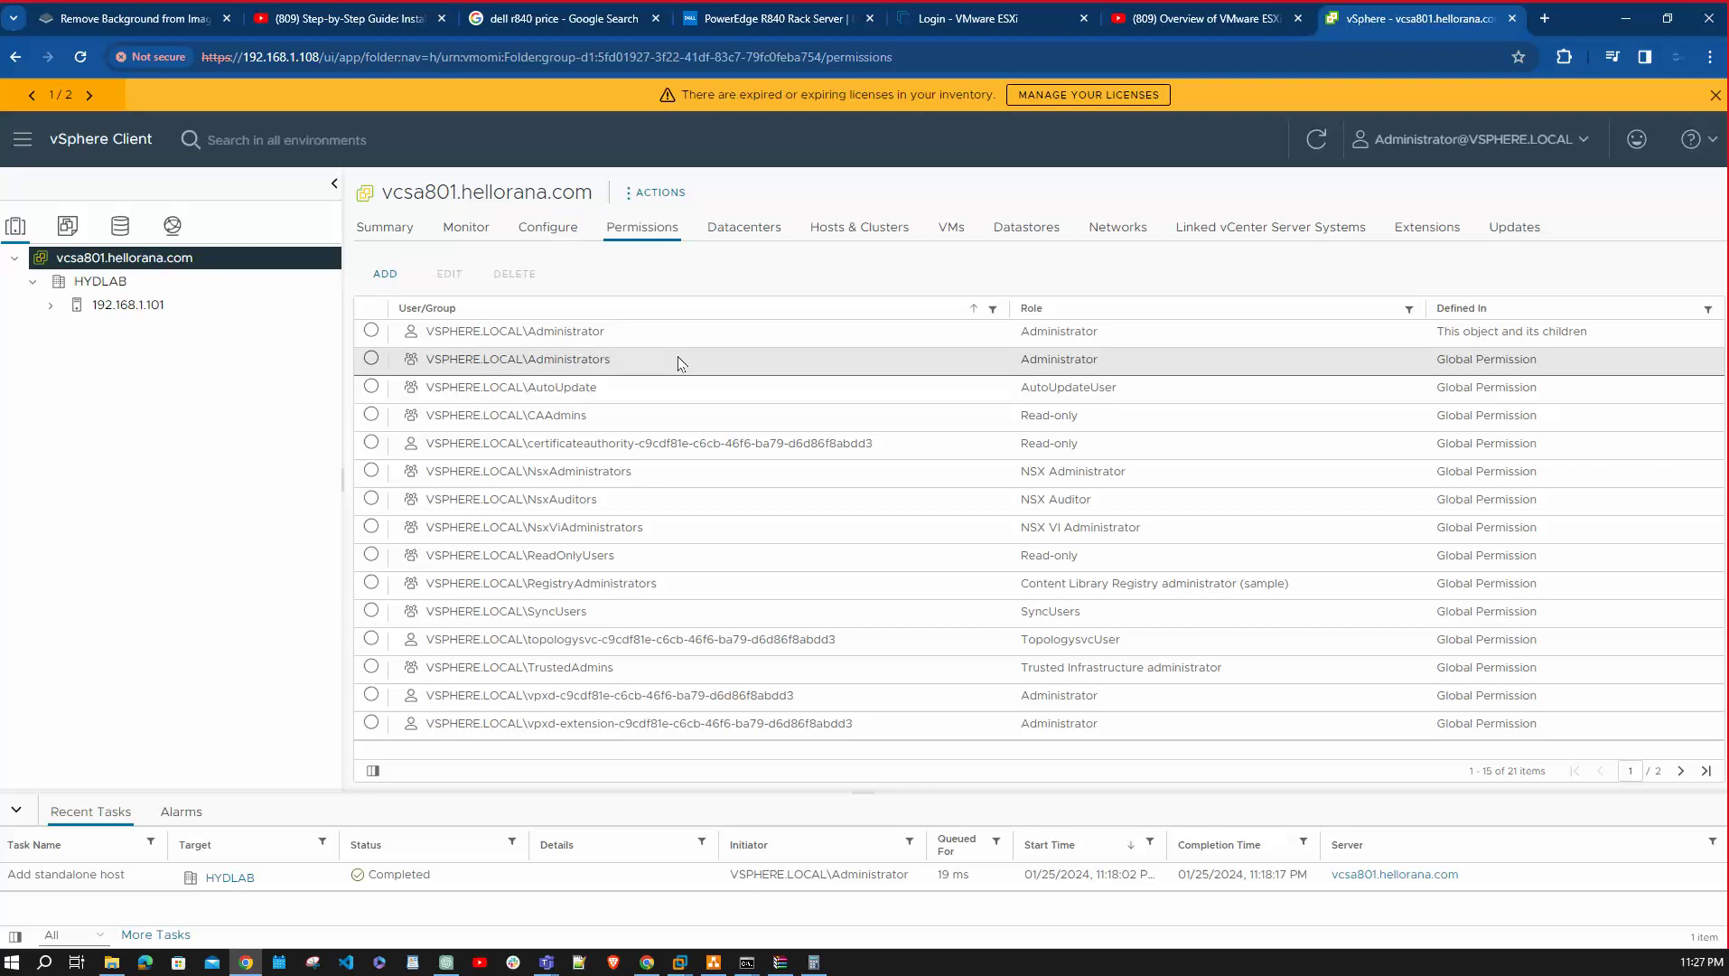
click(395, 274)
click(972, 441)
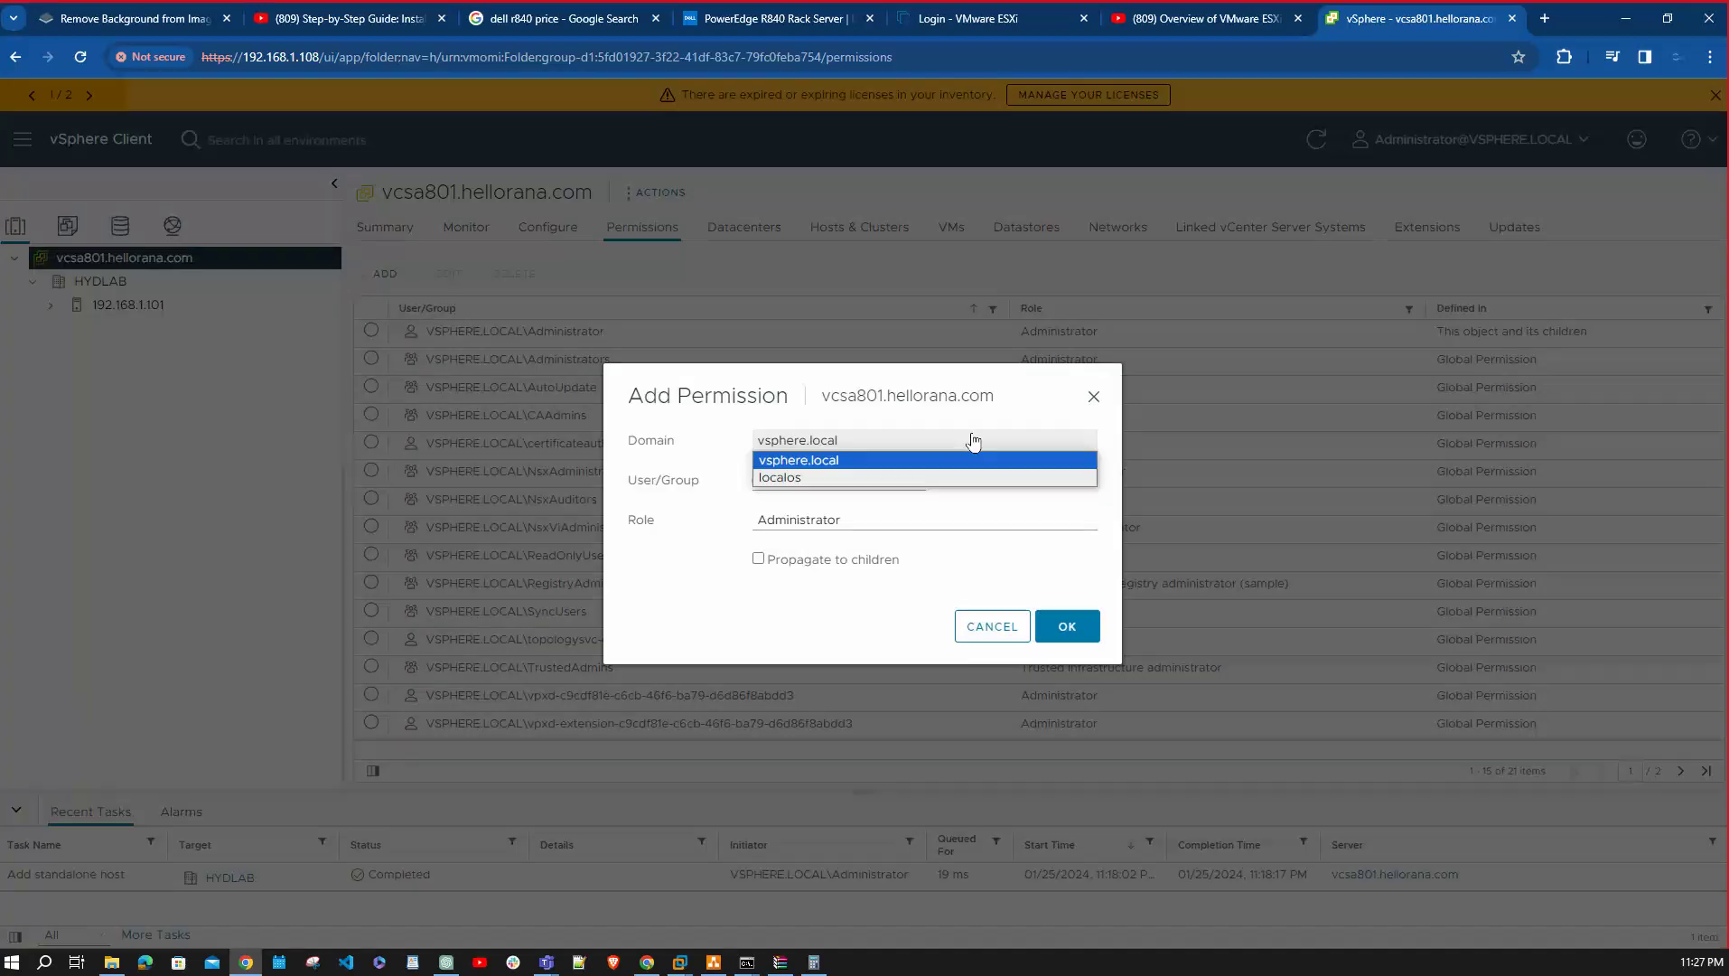
click(1093, 396)
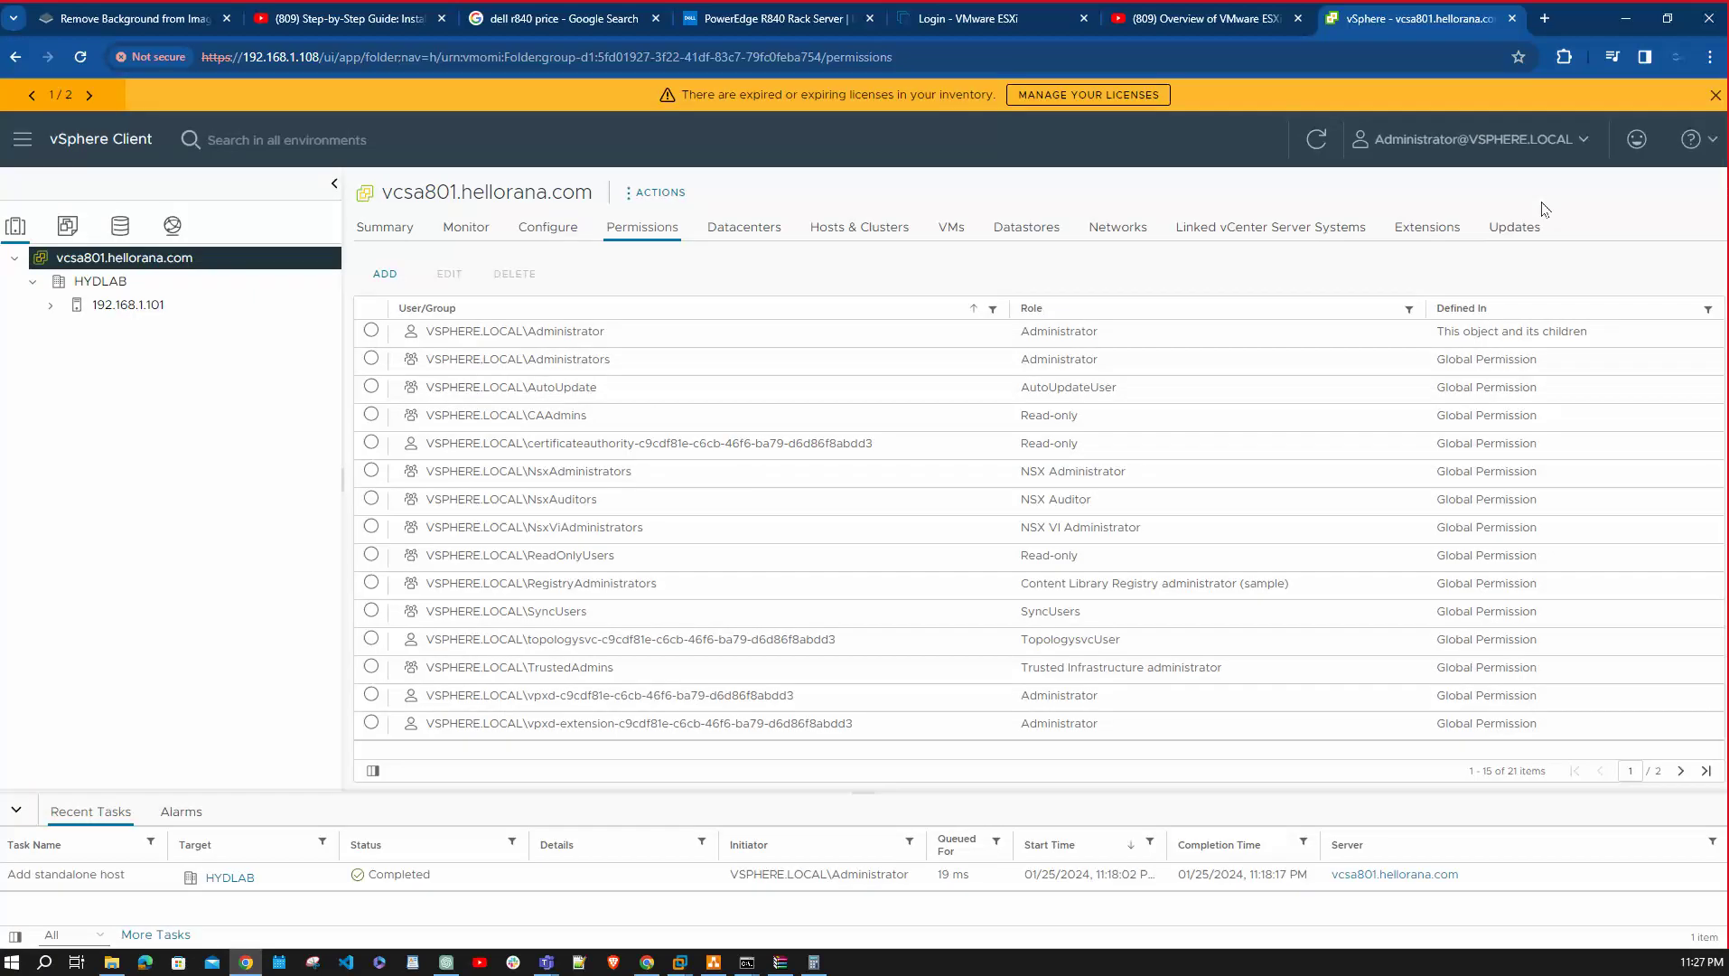
click(1579, 138)
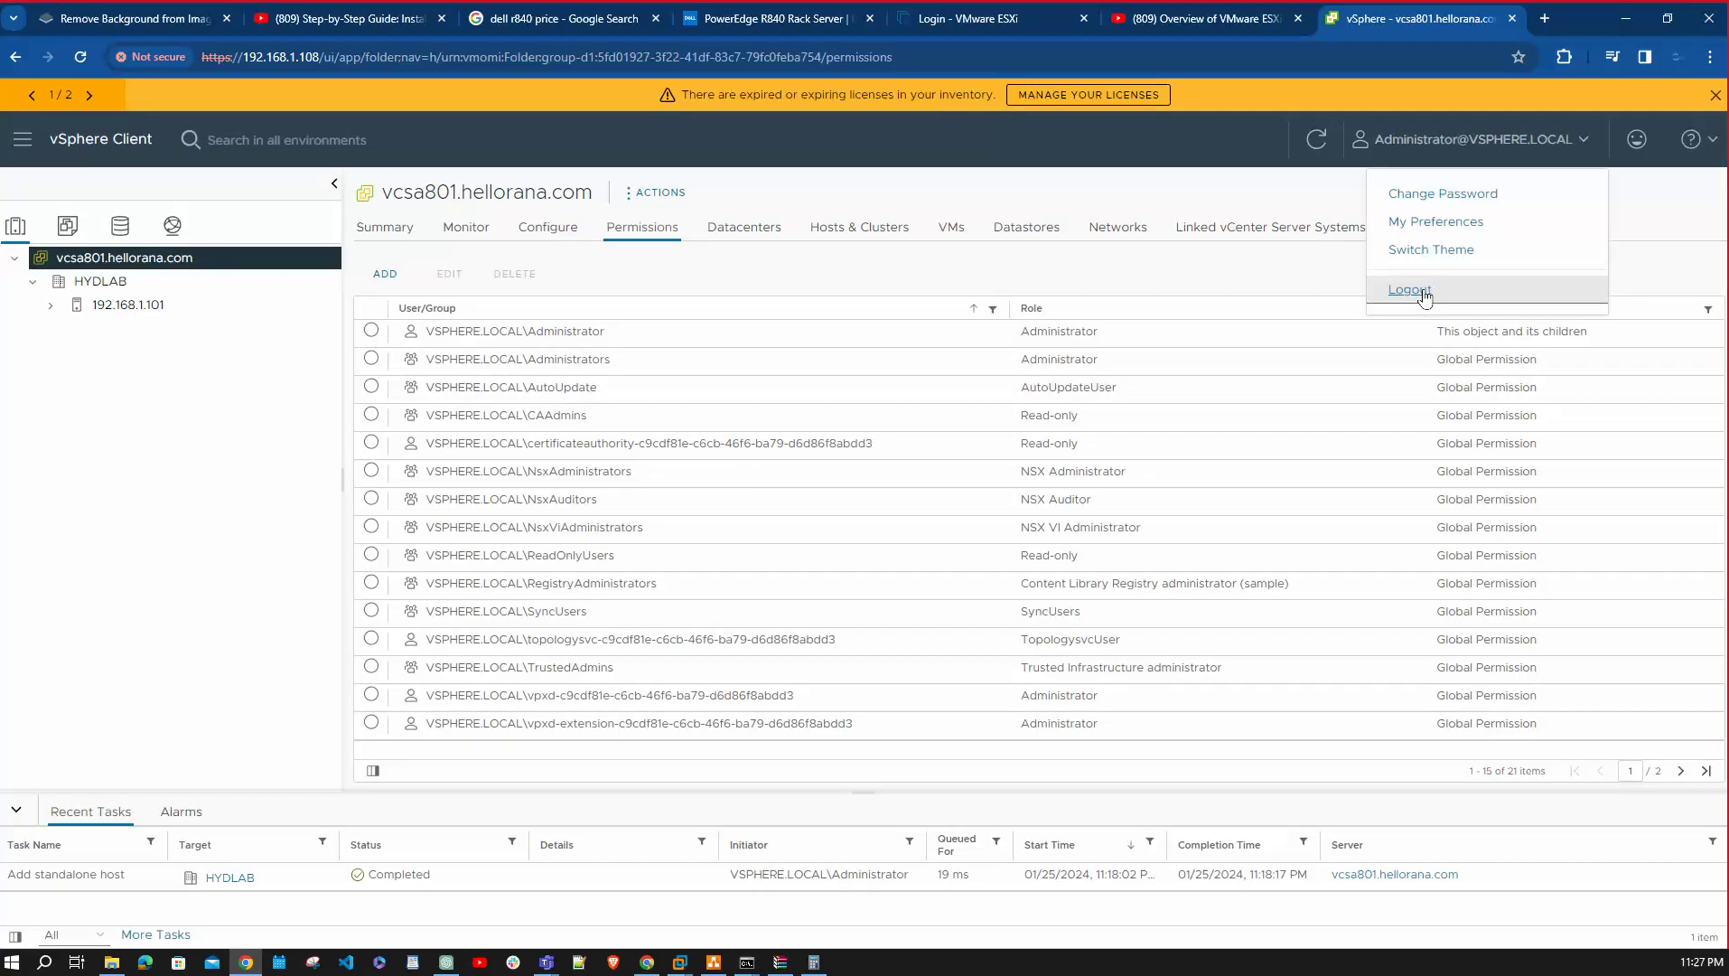
Log out and try signing in with the hellorana.com domain account, which is rejected.
click(1409, 290)
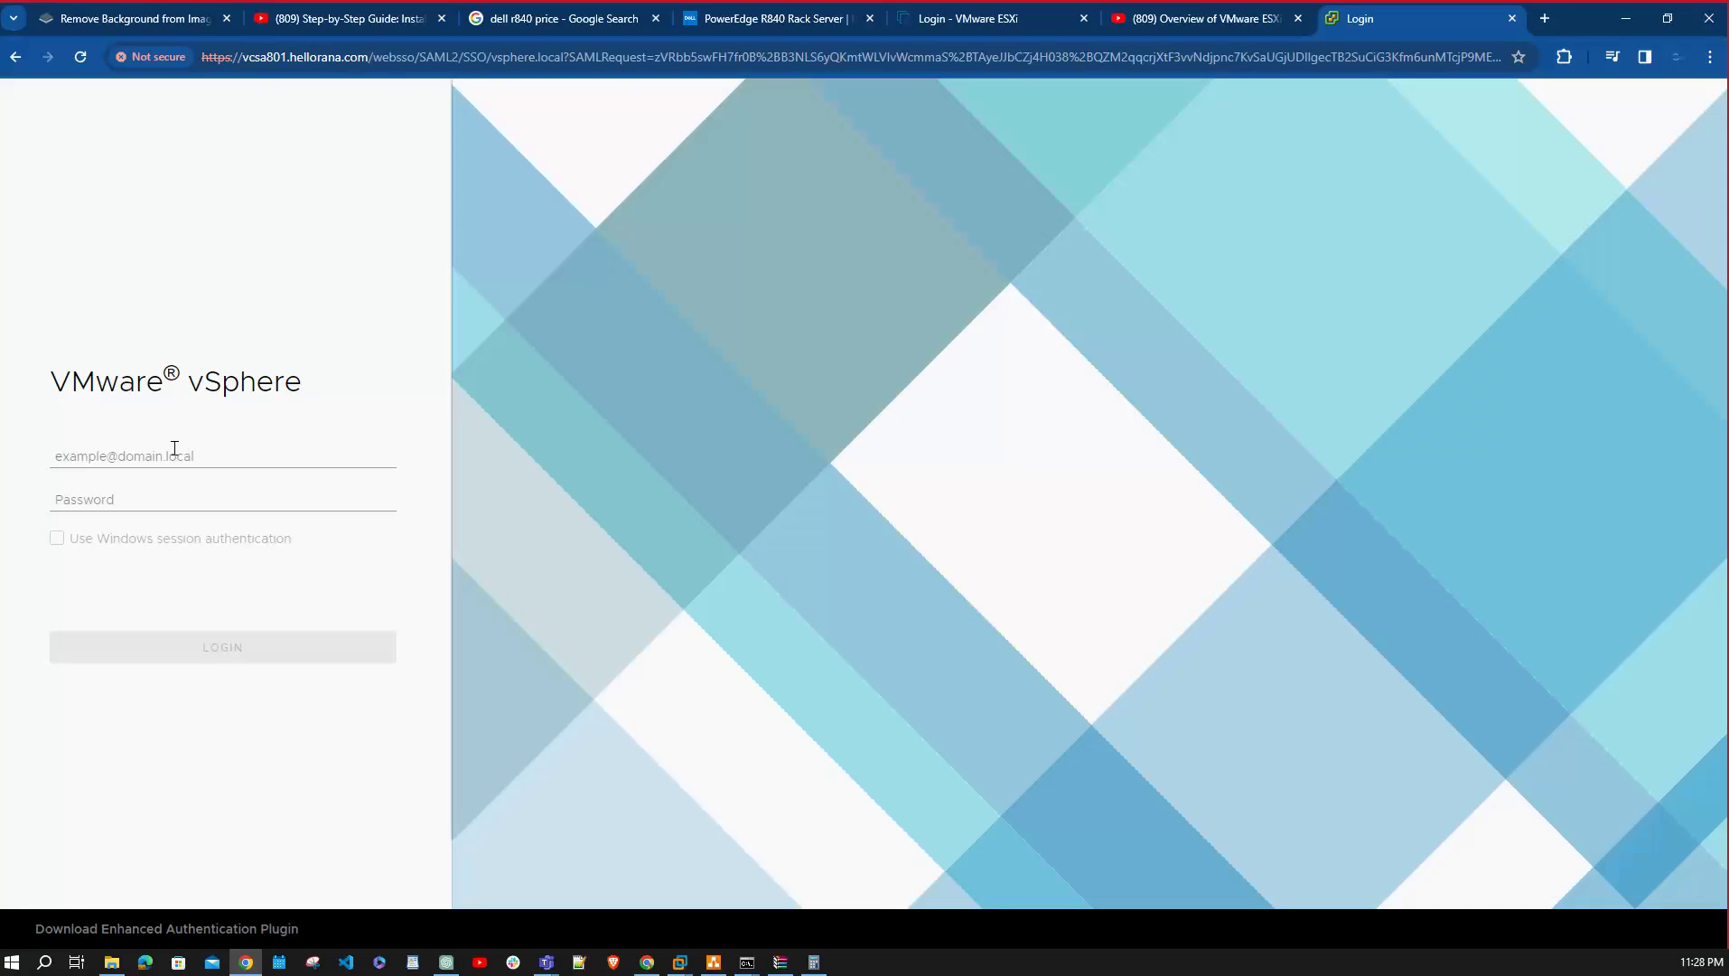
click(174, 449)
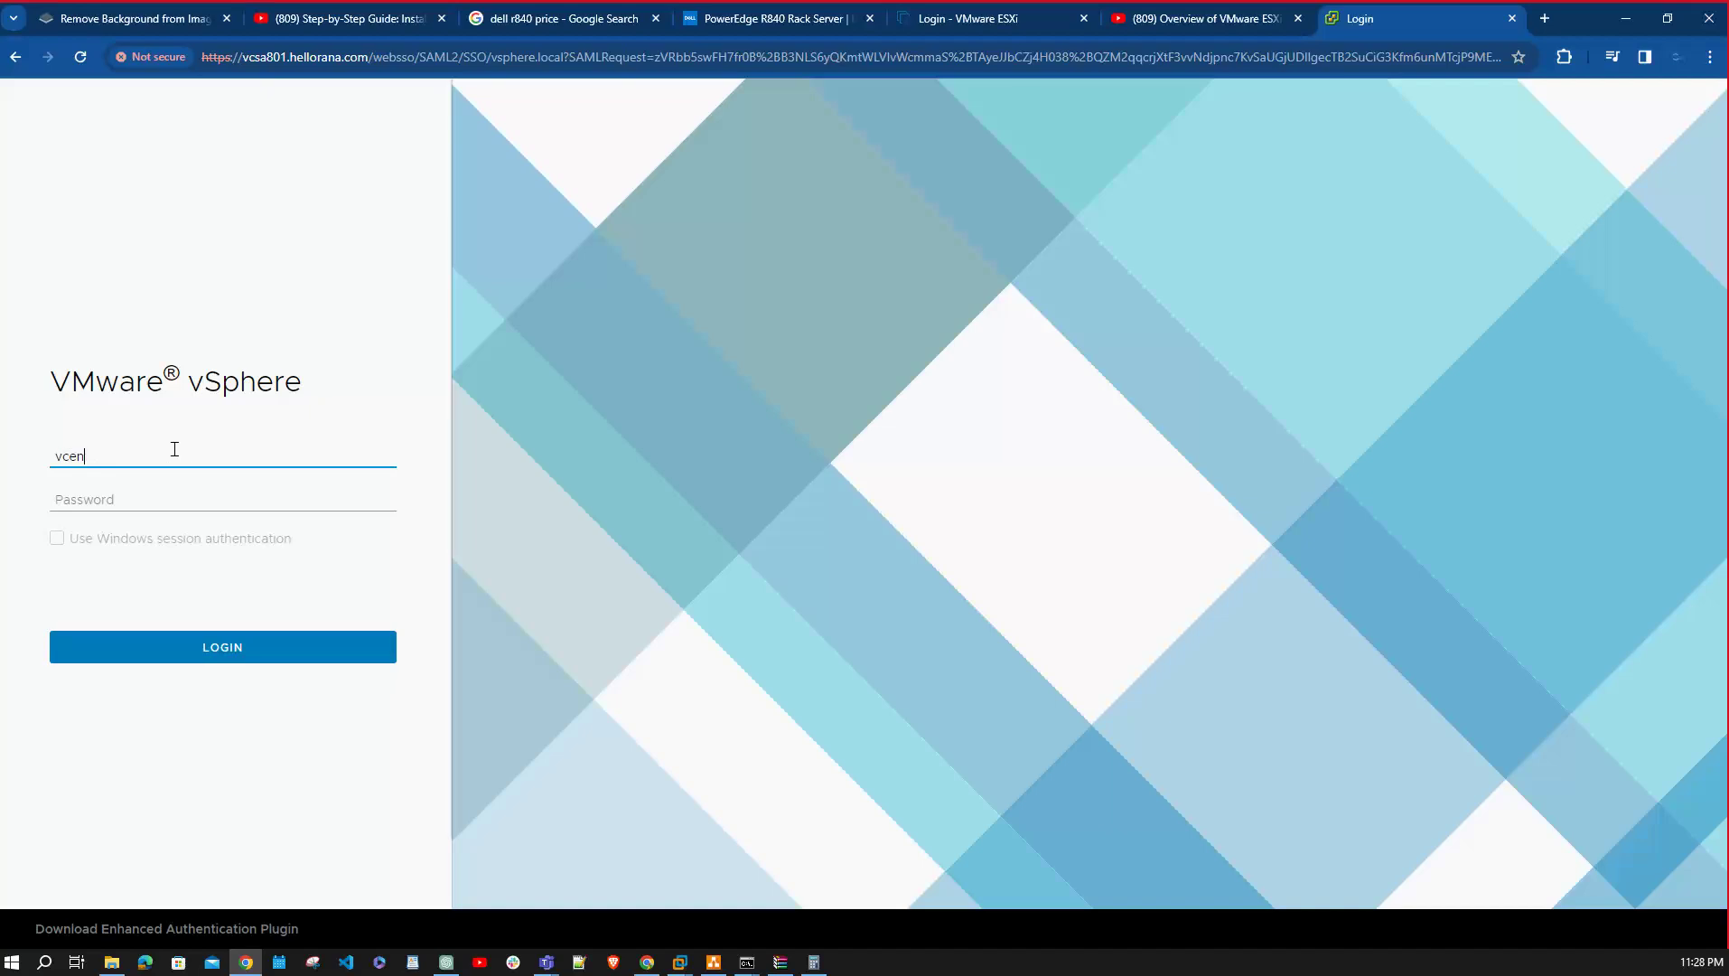
key(Tab)
text(P)
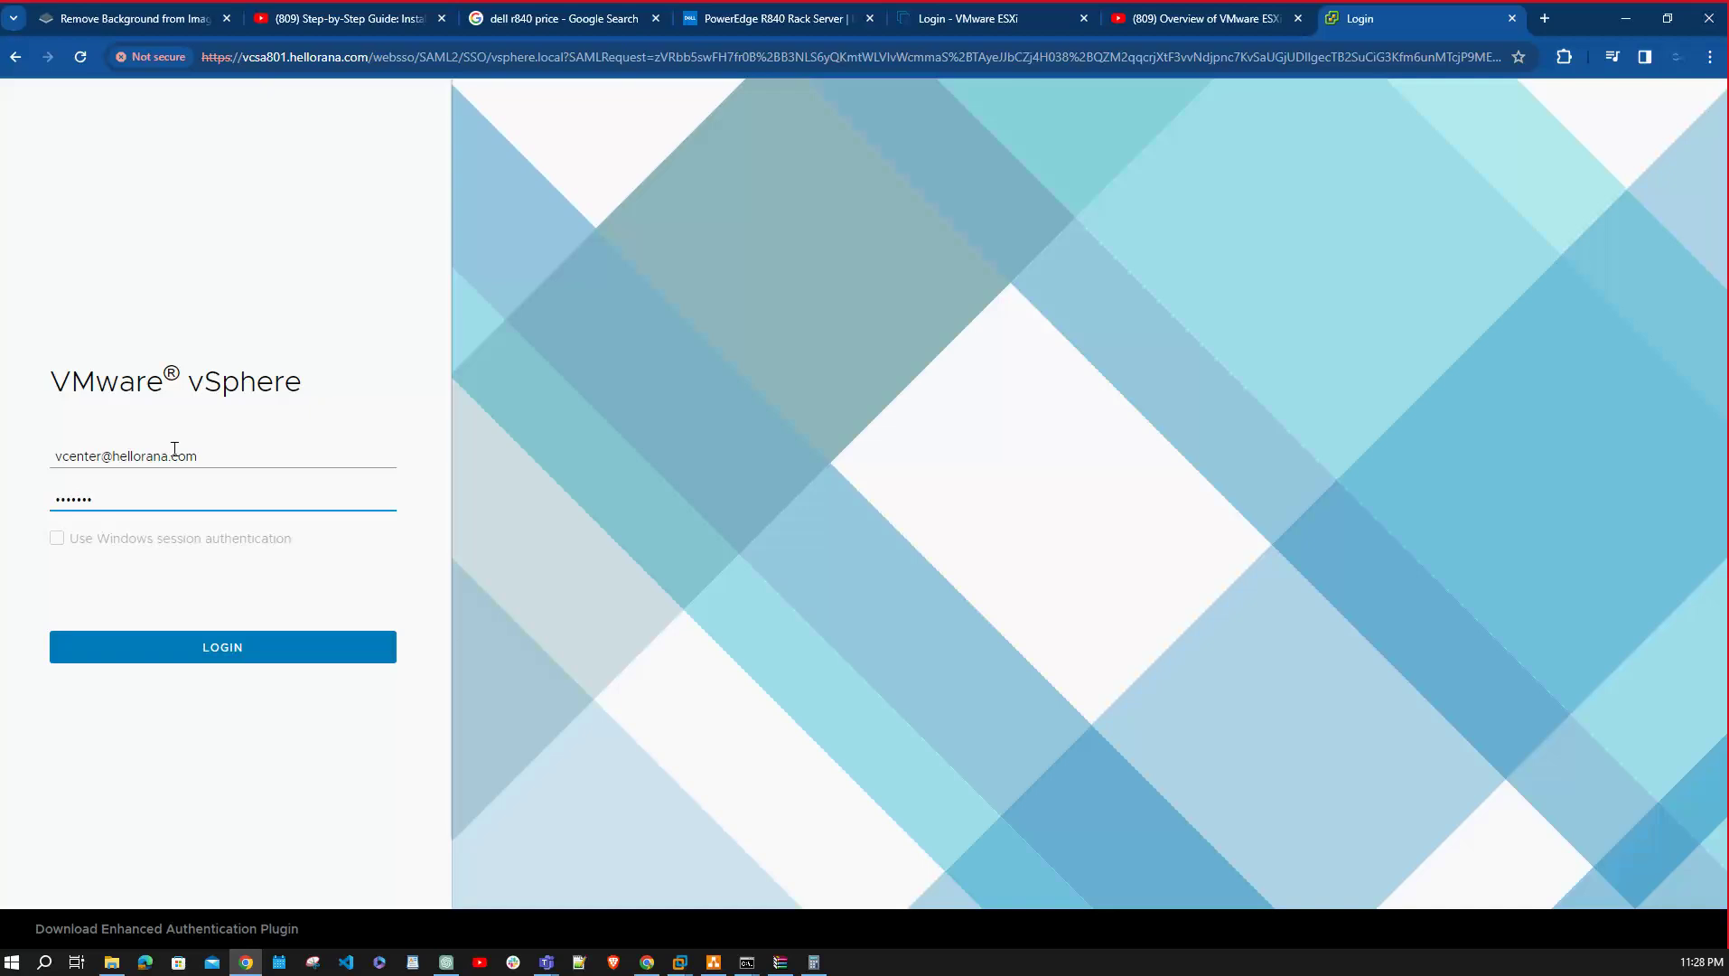
key(BackSpace)
key(BackSpace)
text(P!)
key(Return)
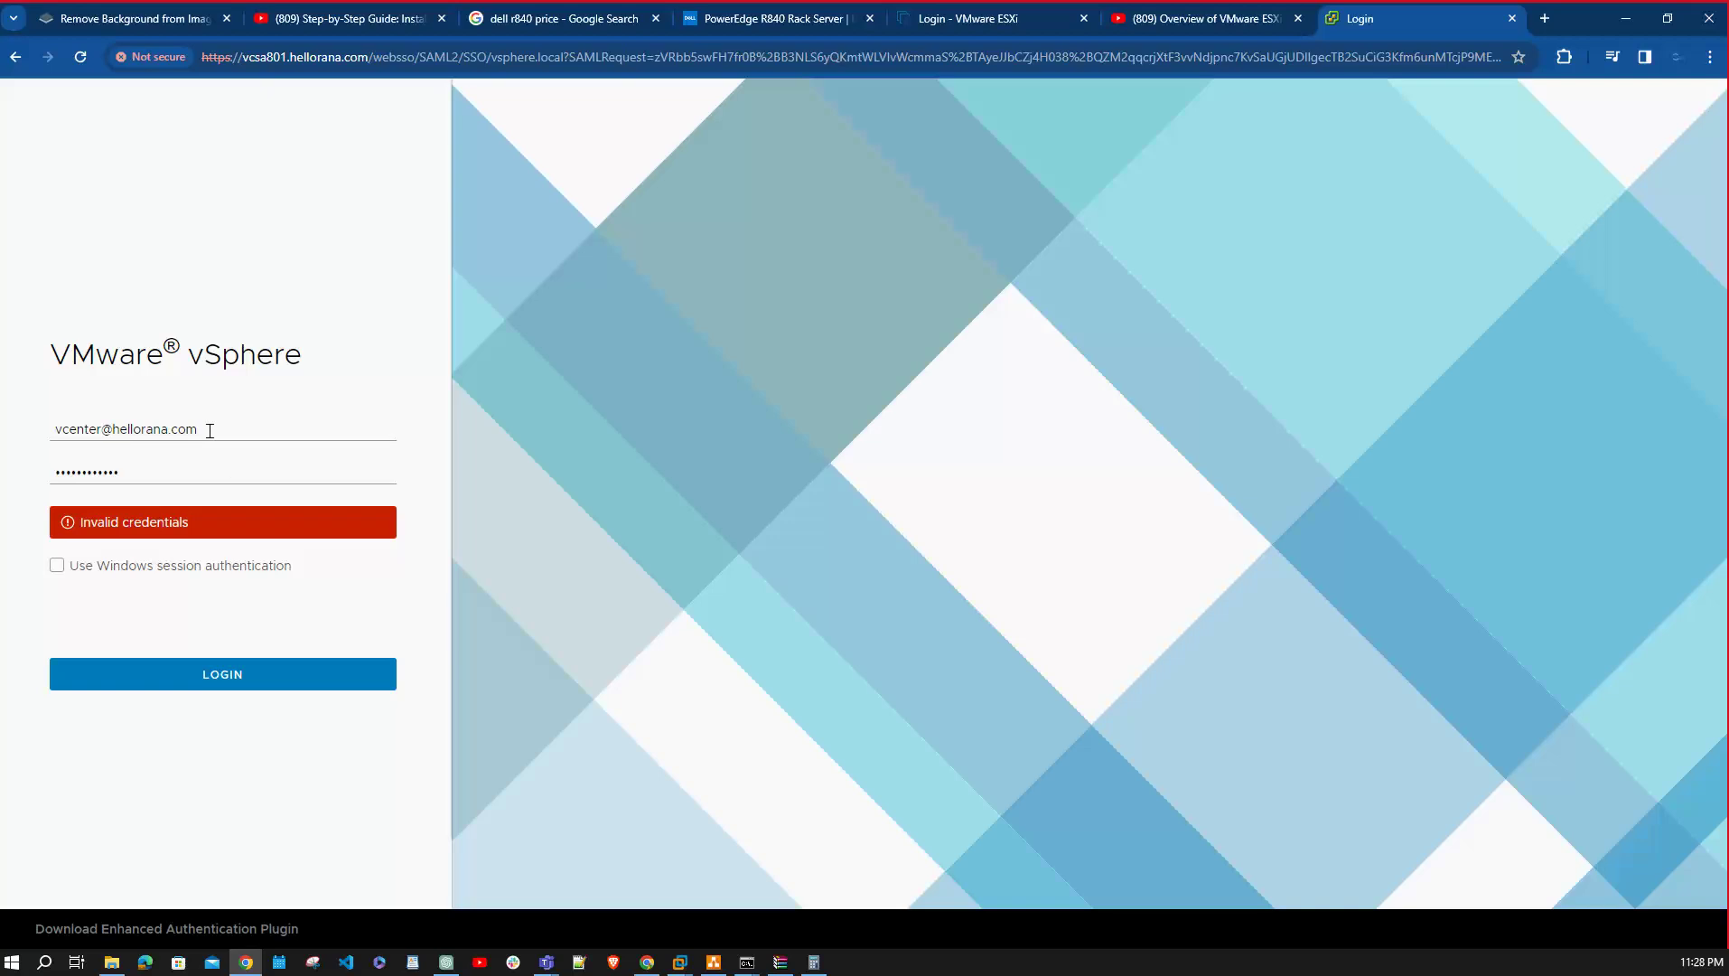
Sign in with the vsphere.local SSO administrator account and its password.
drag(211, 431, 25, 434)
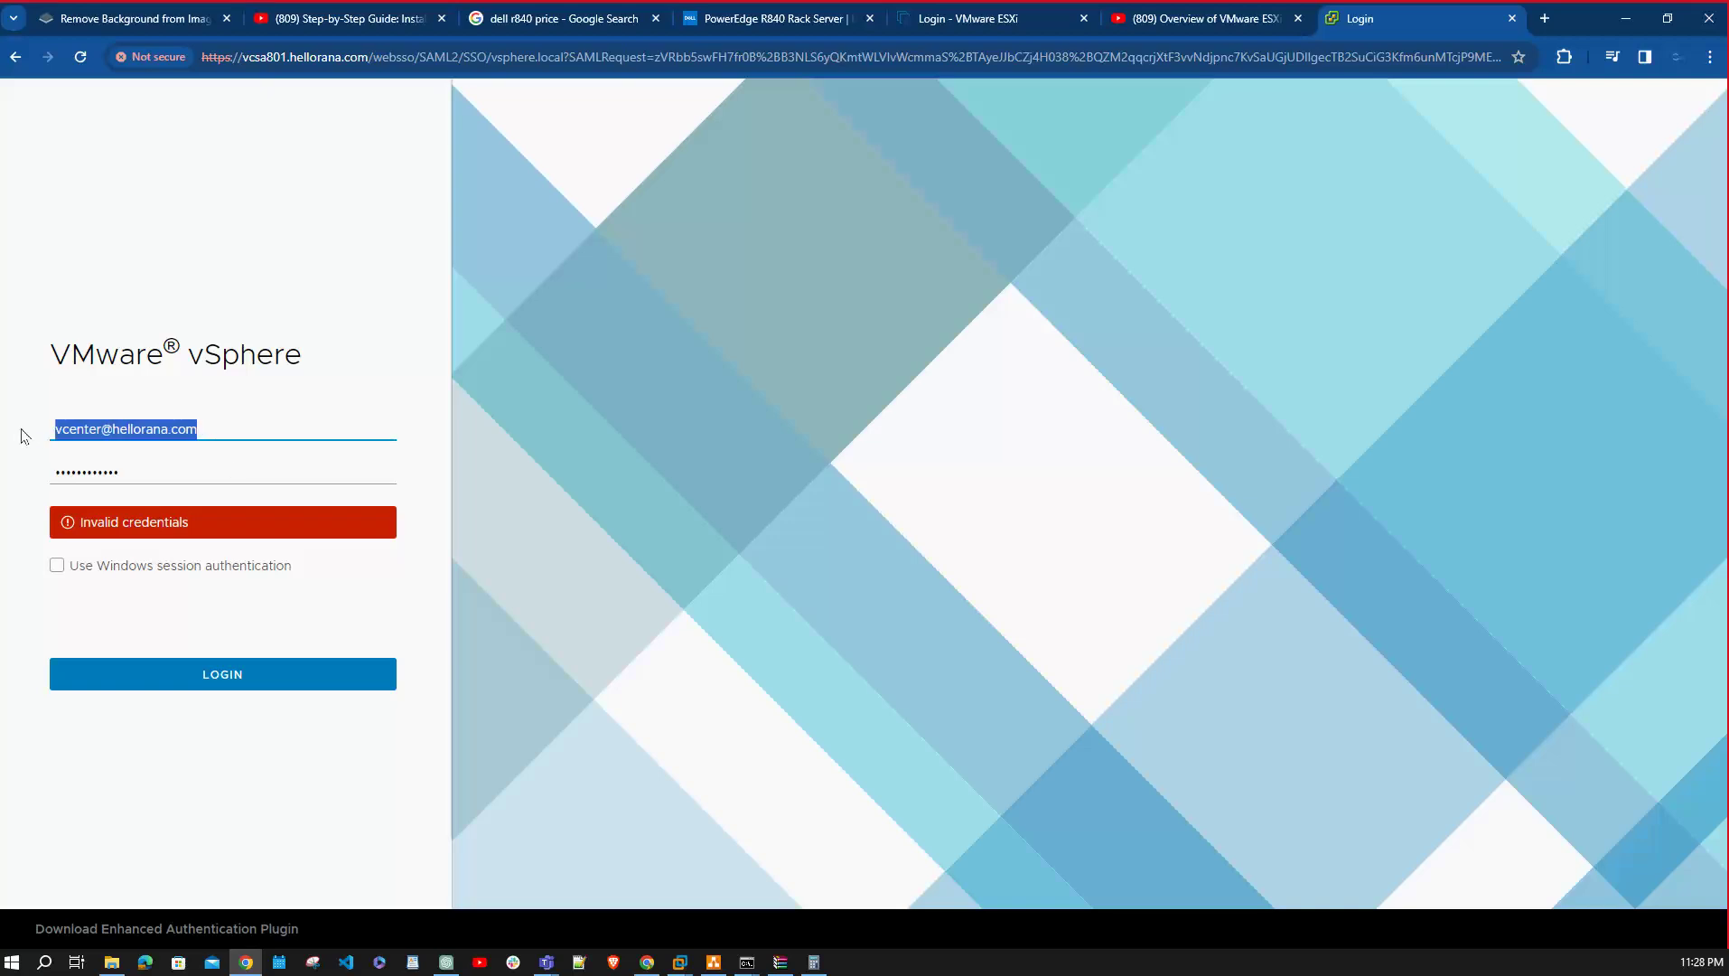
text(admini)
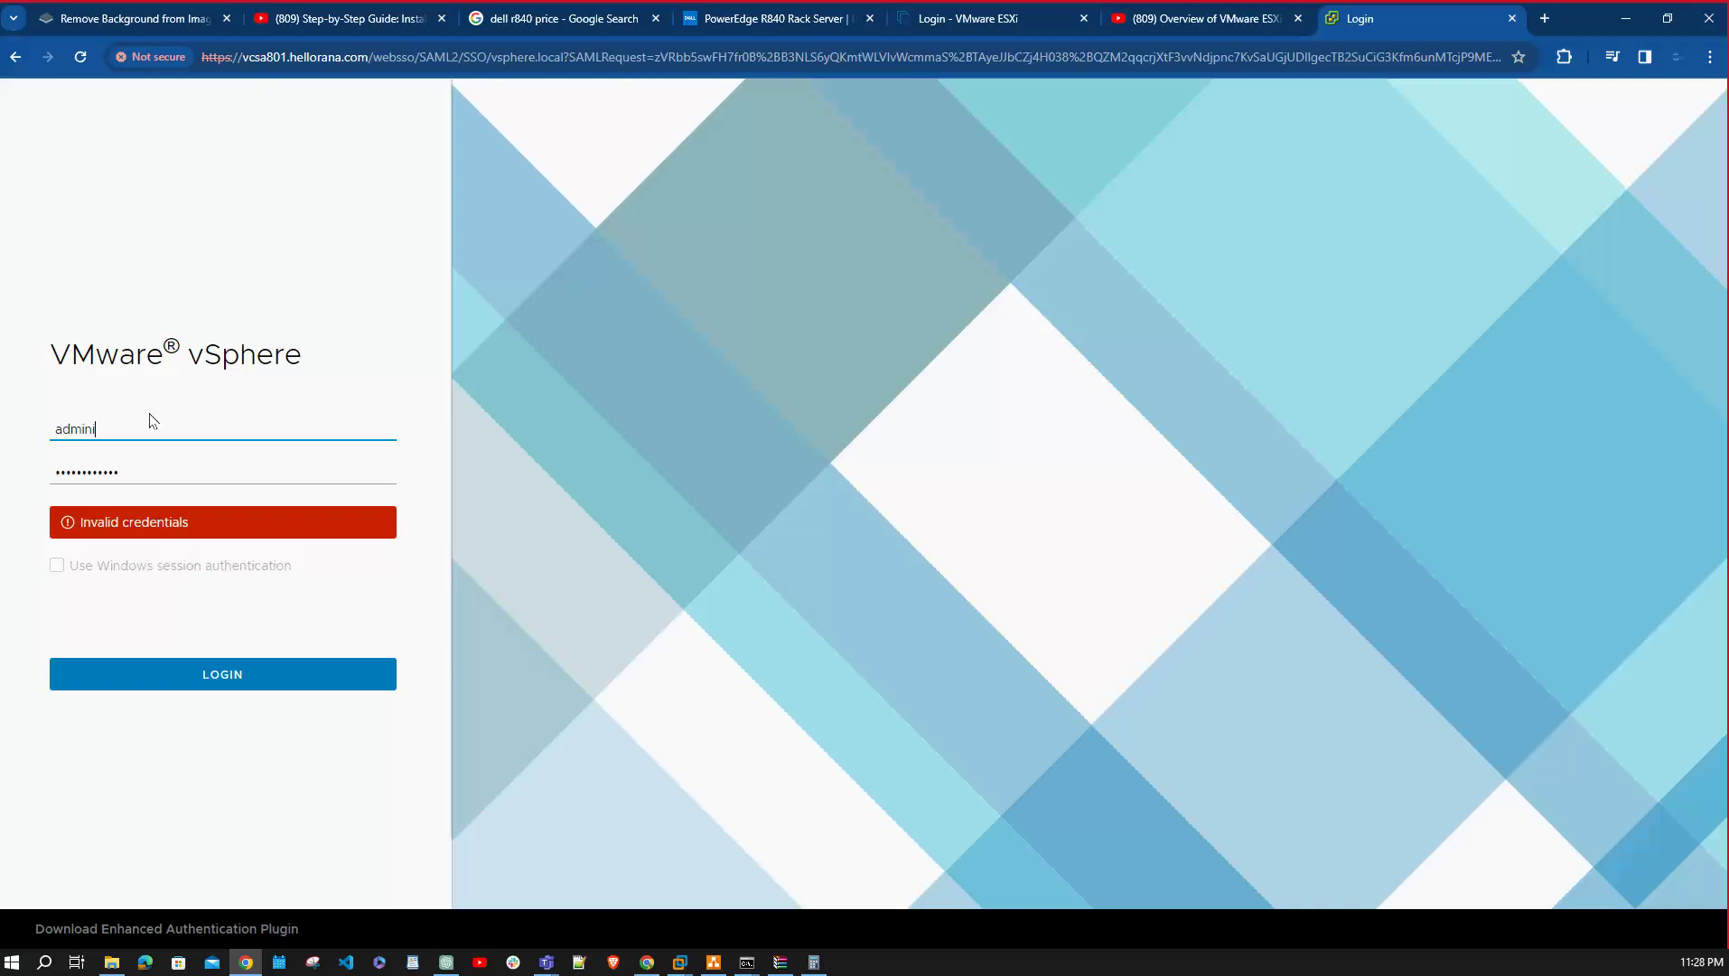
text(strator@vsphere.local)
key(Tab)
key(BackSpace)
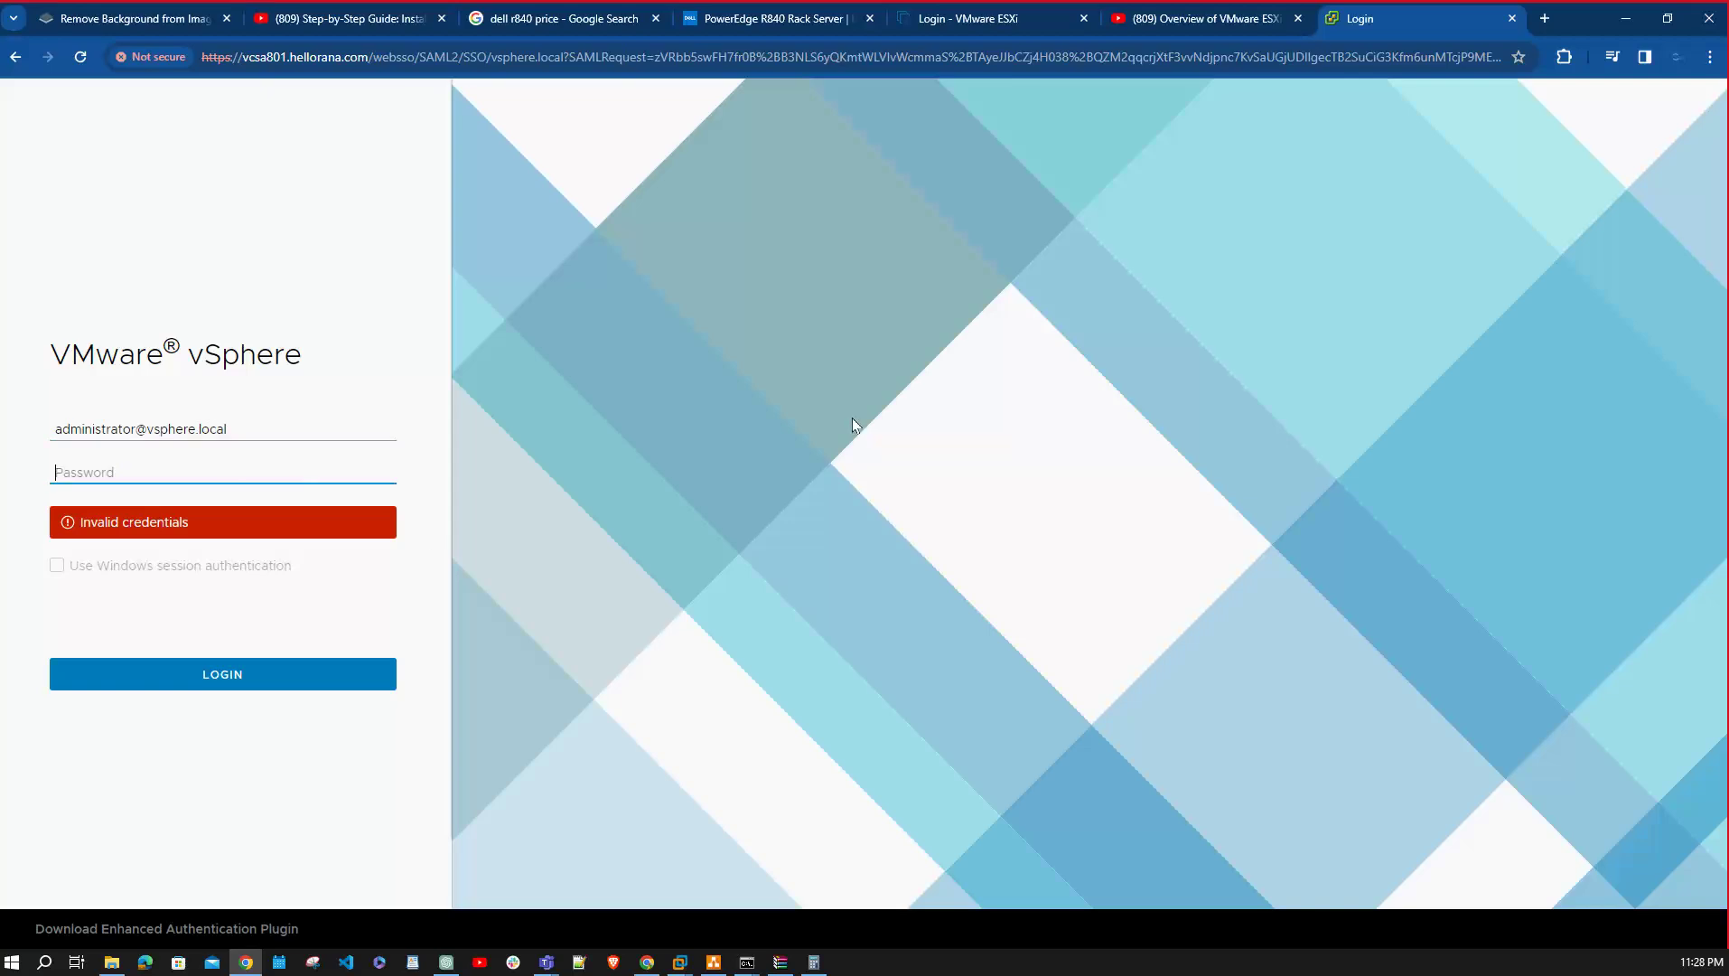
text(••••••••••••)
key(Return)
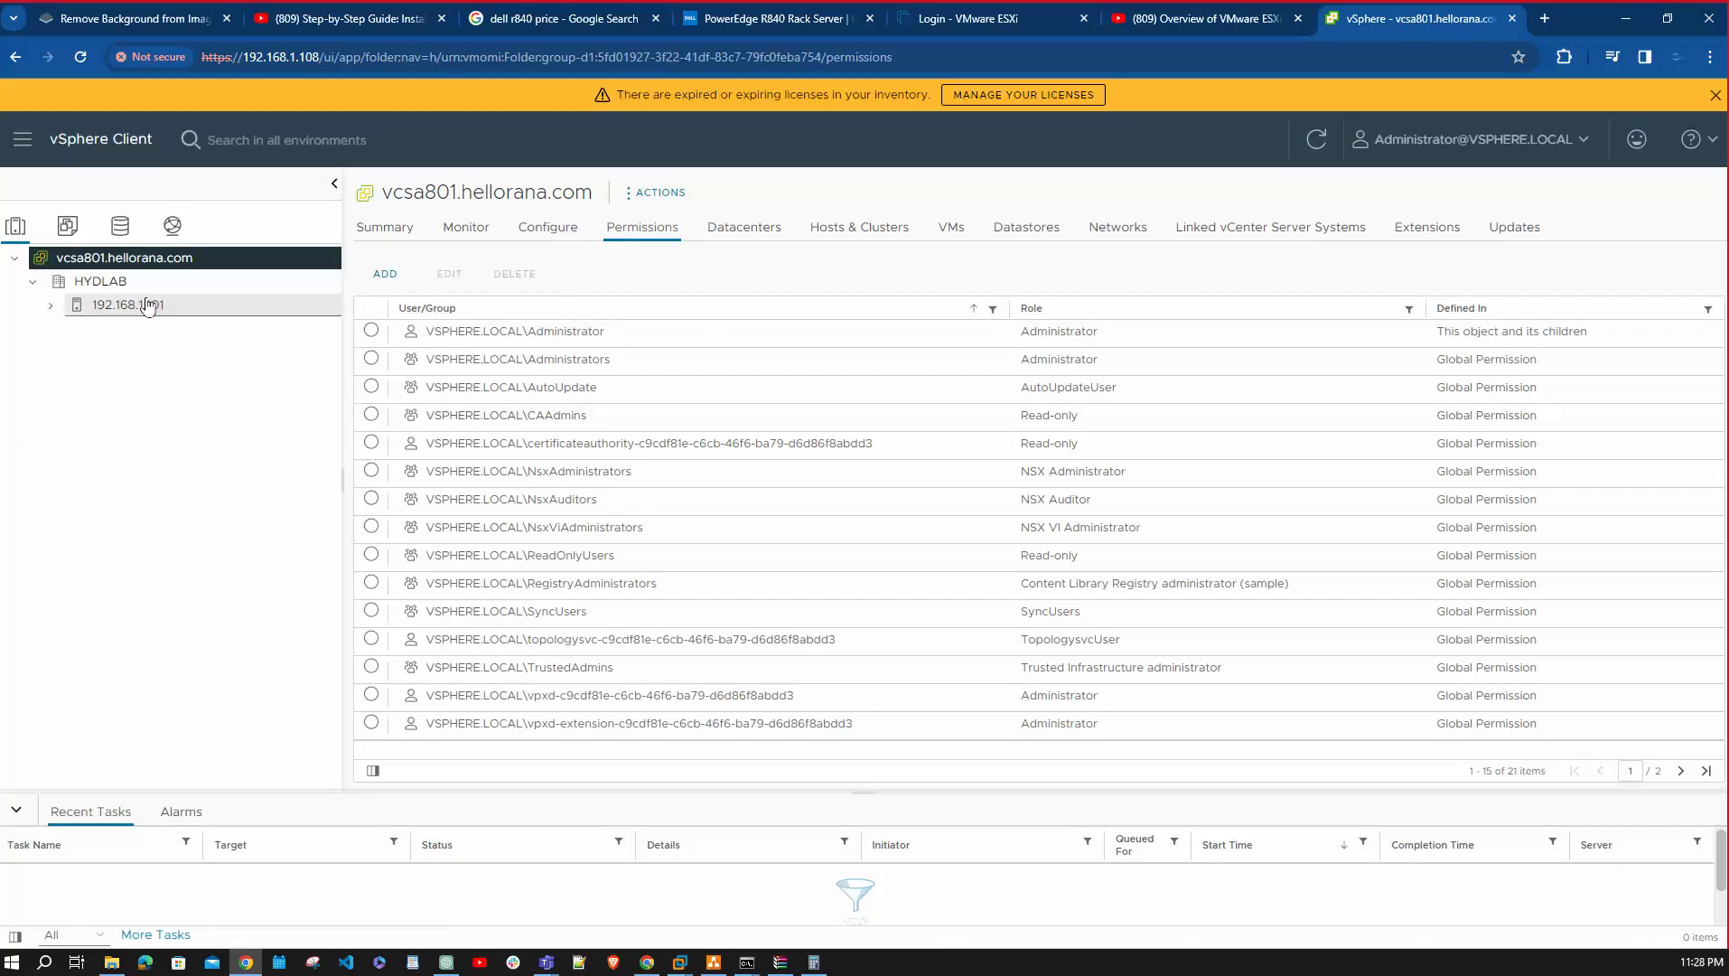
click(385, 273)
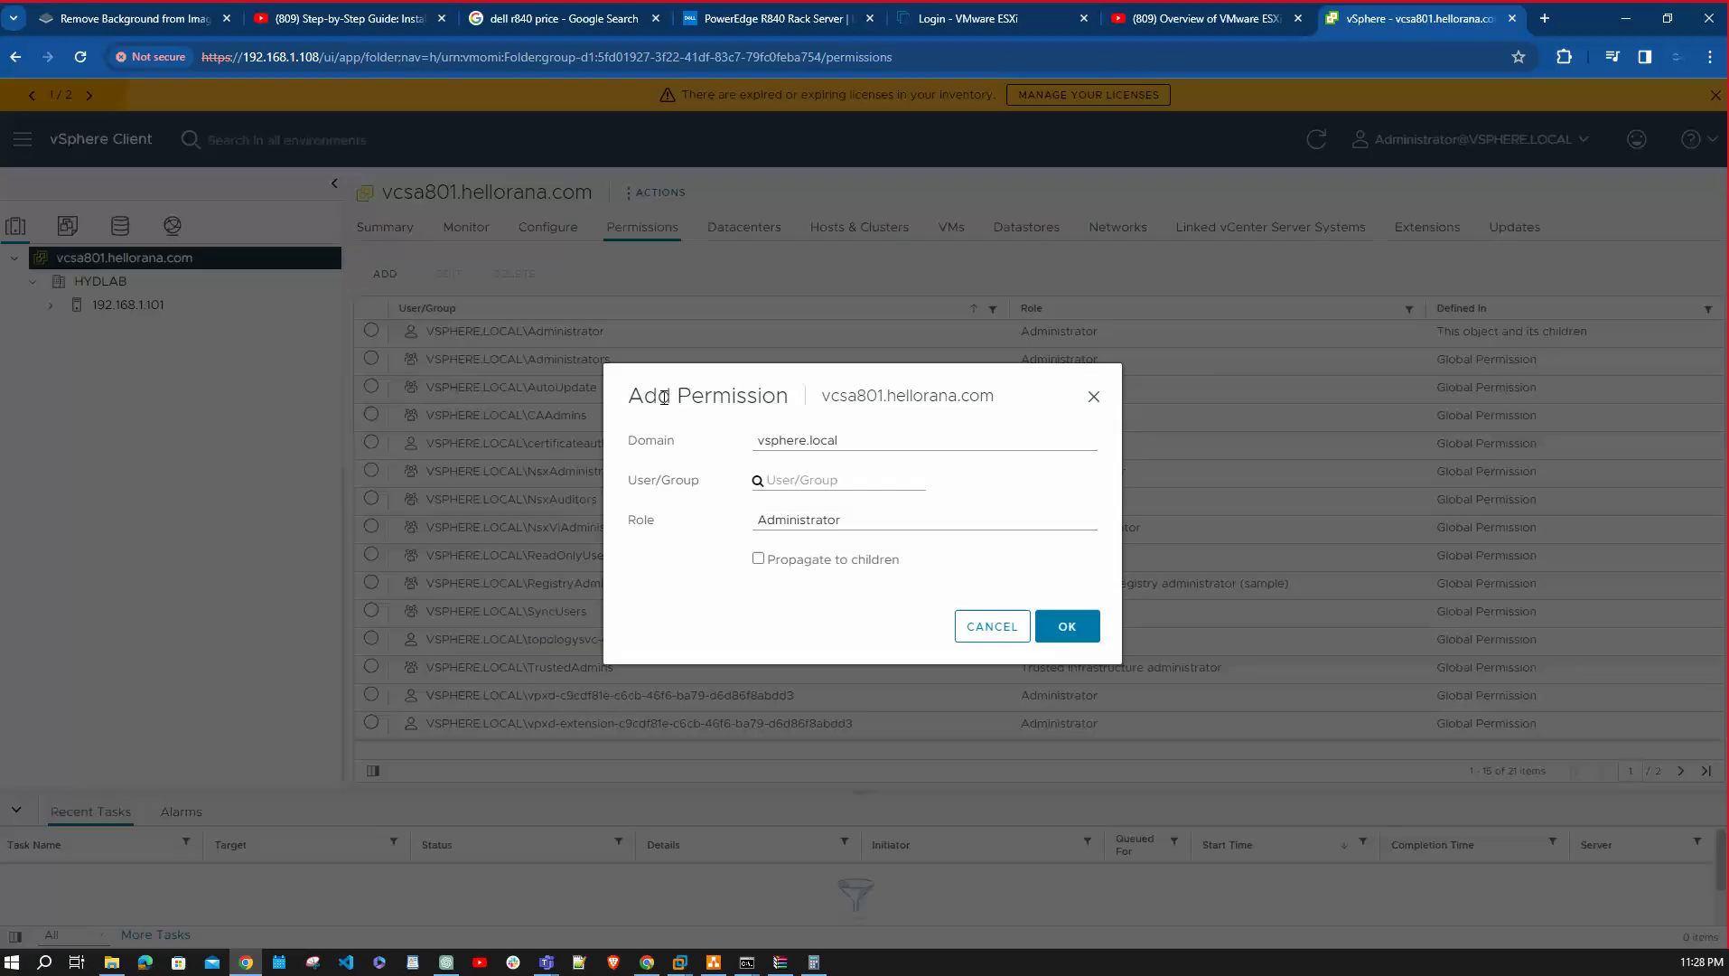
click(886, 449)
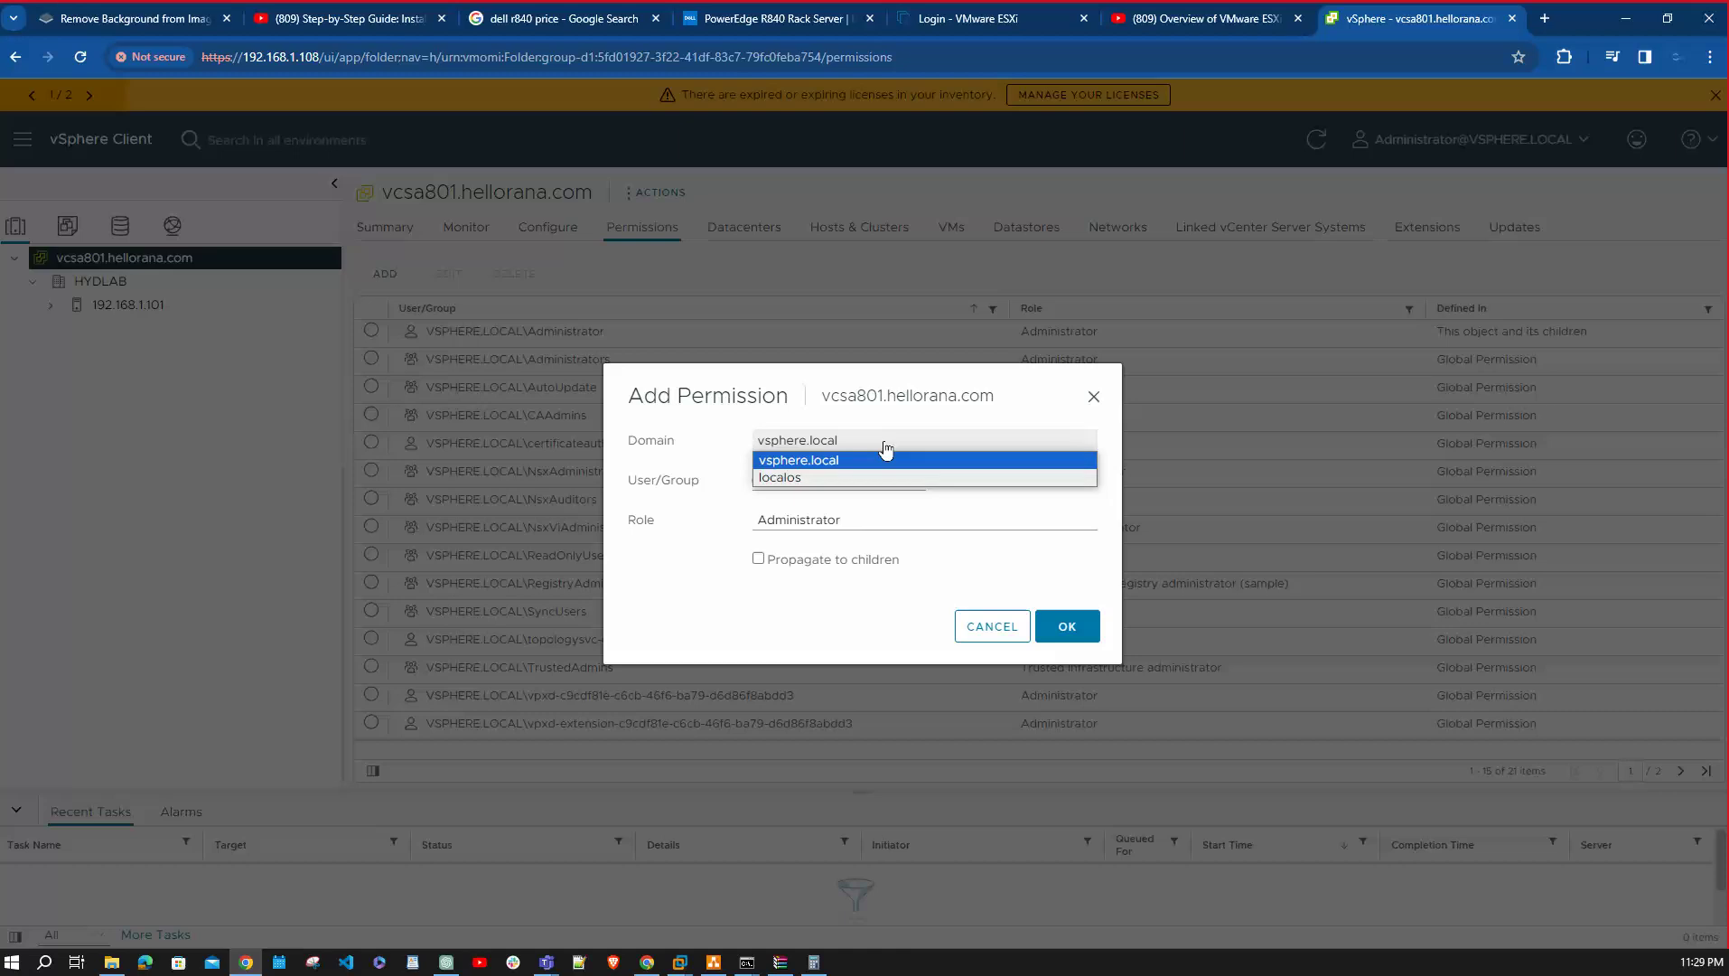
click(817, 477)
click(817, 477)
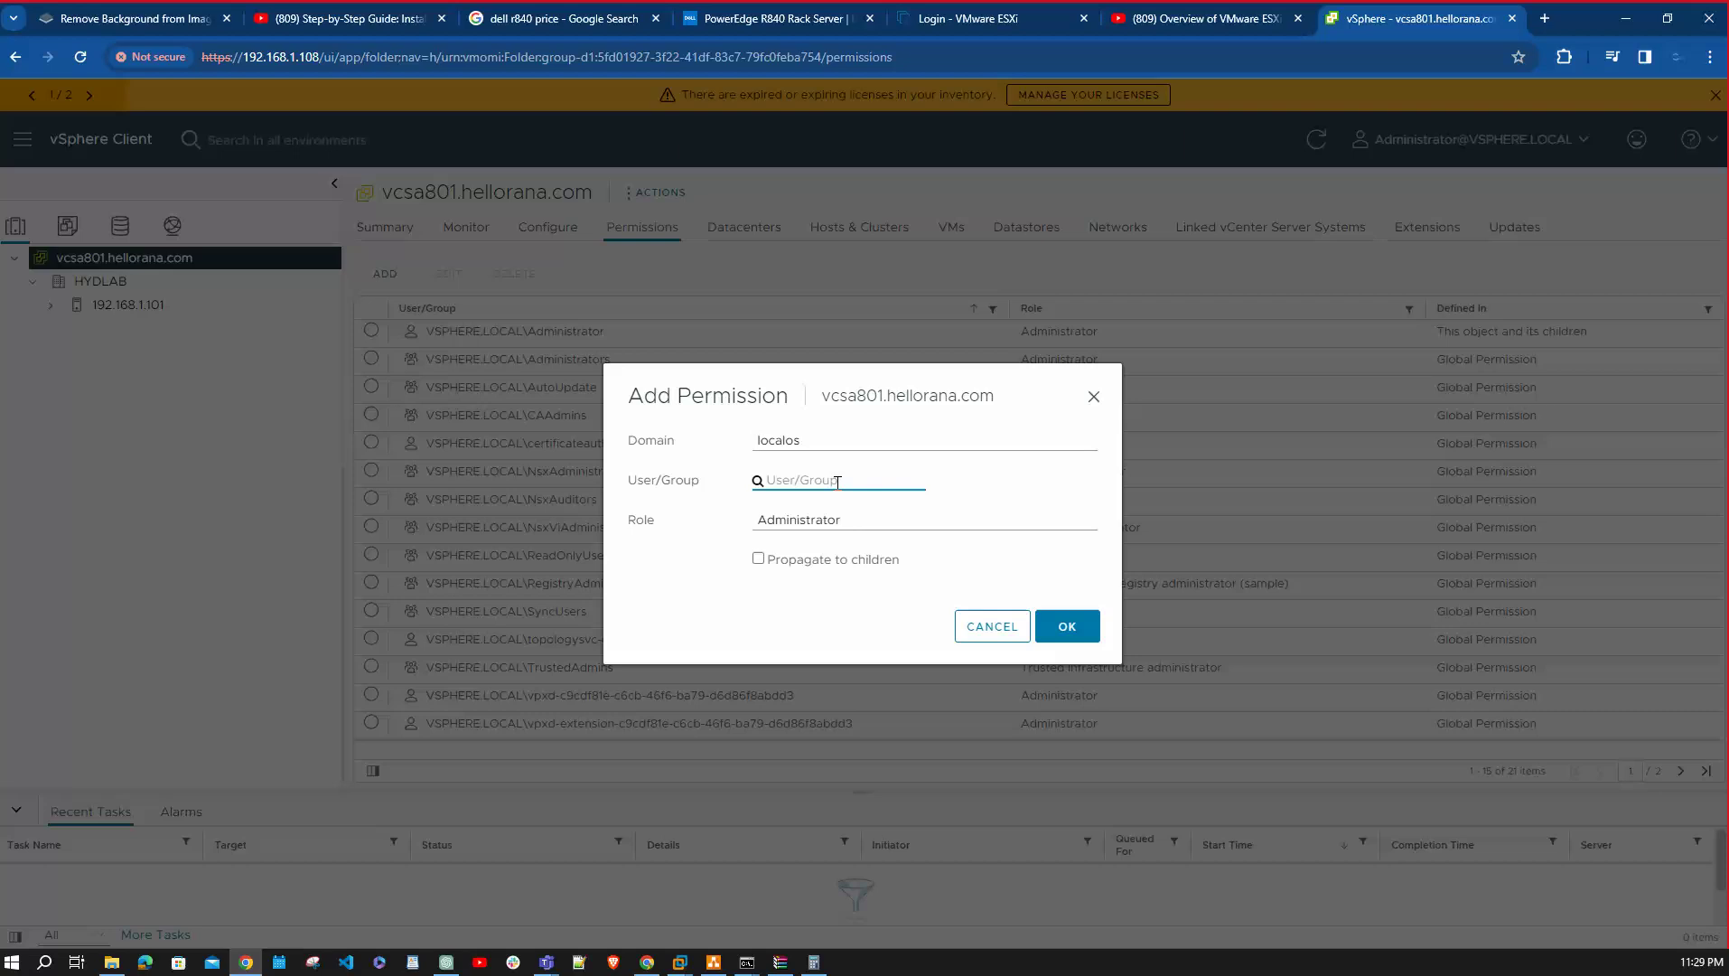
click(840, 521)
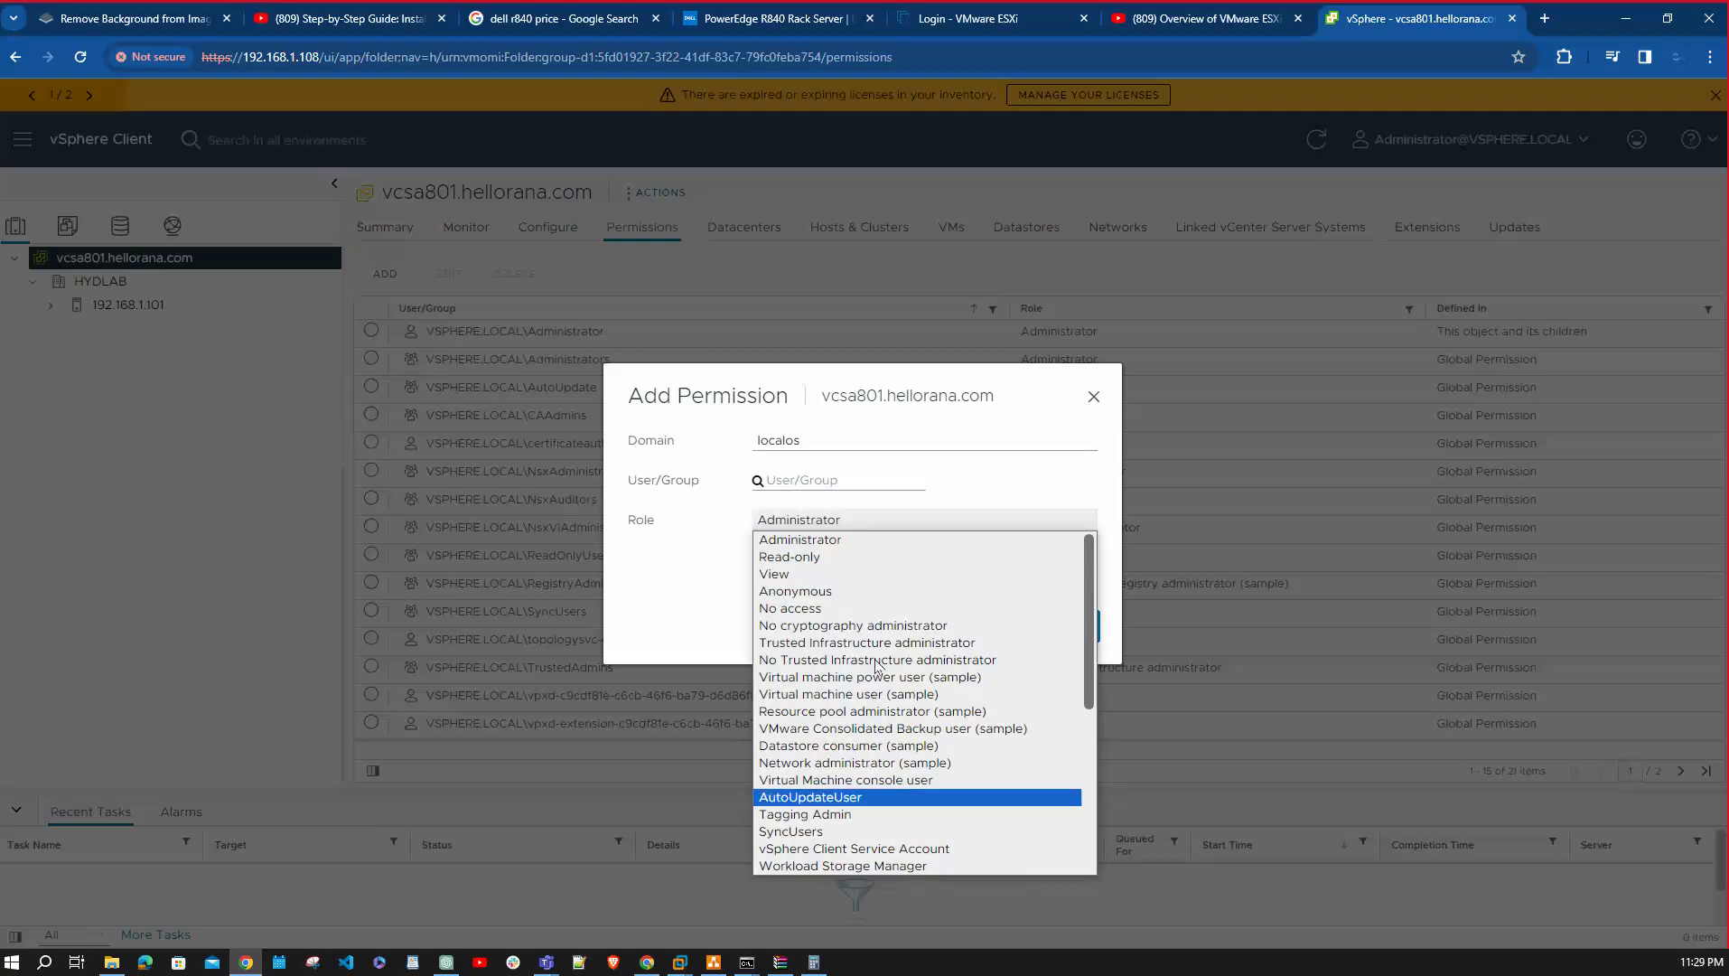
click(1050, 485)
click(810, 477)
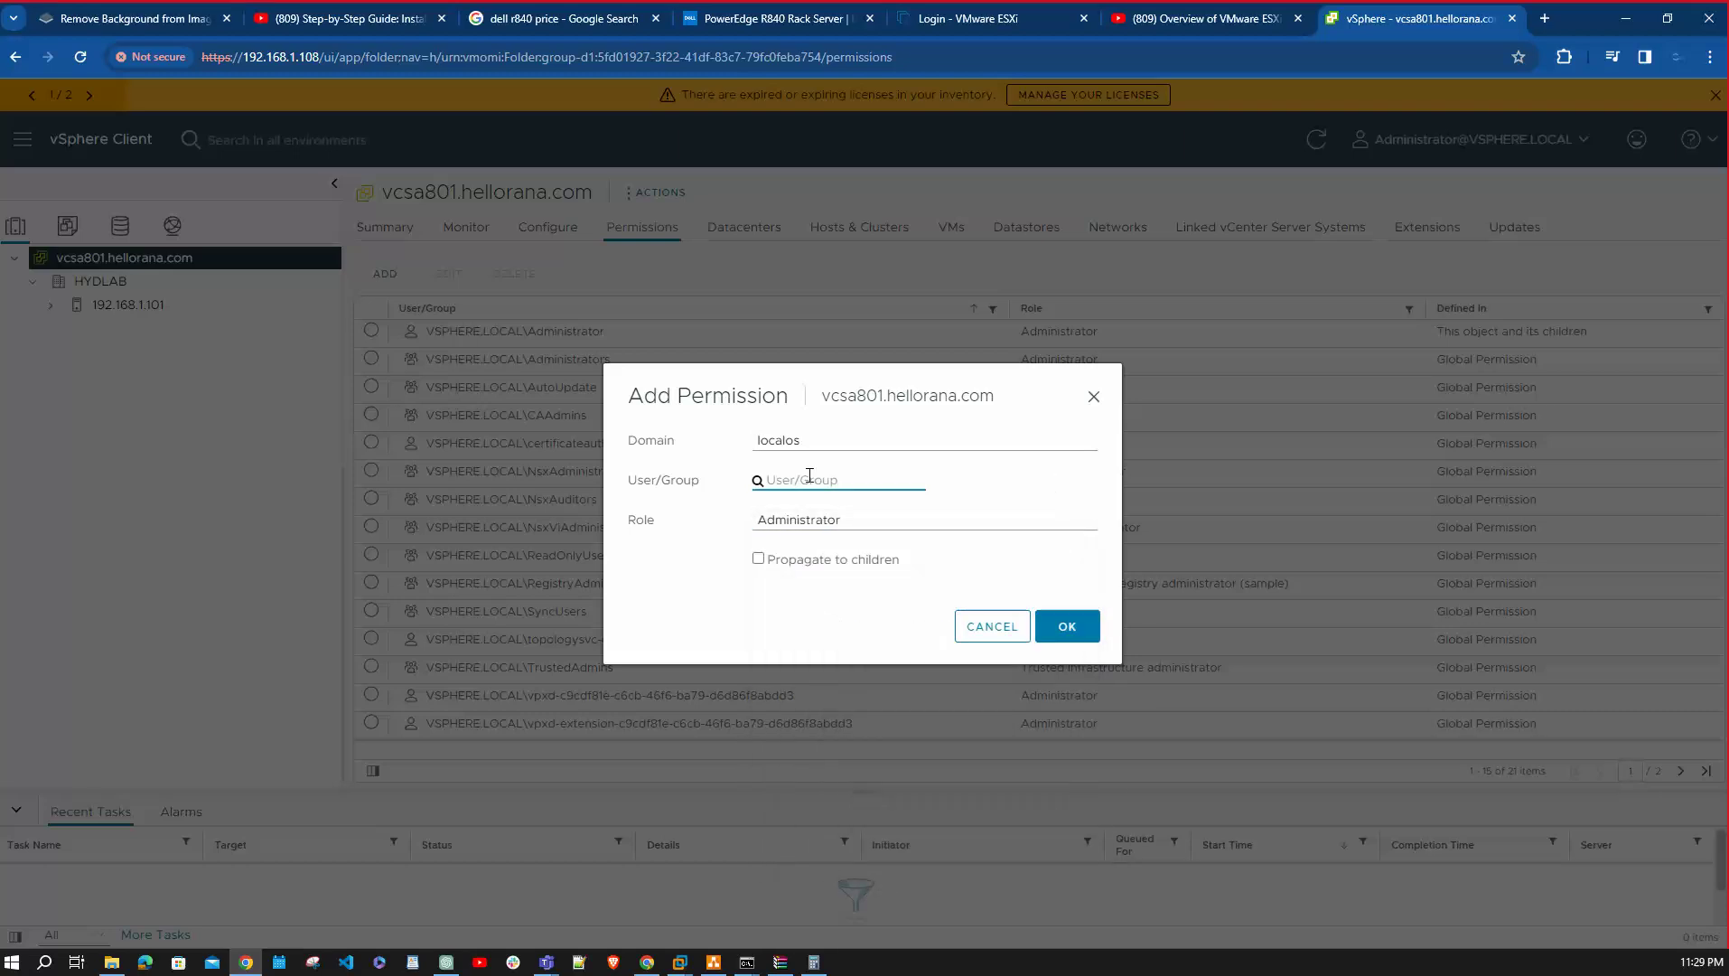
click(984, 627)
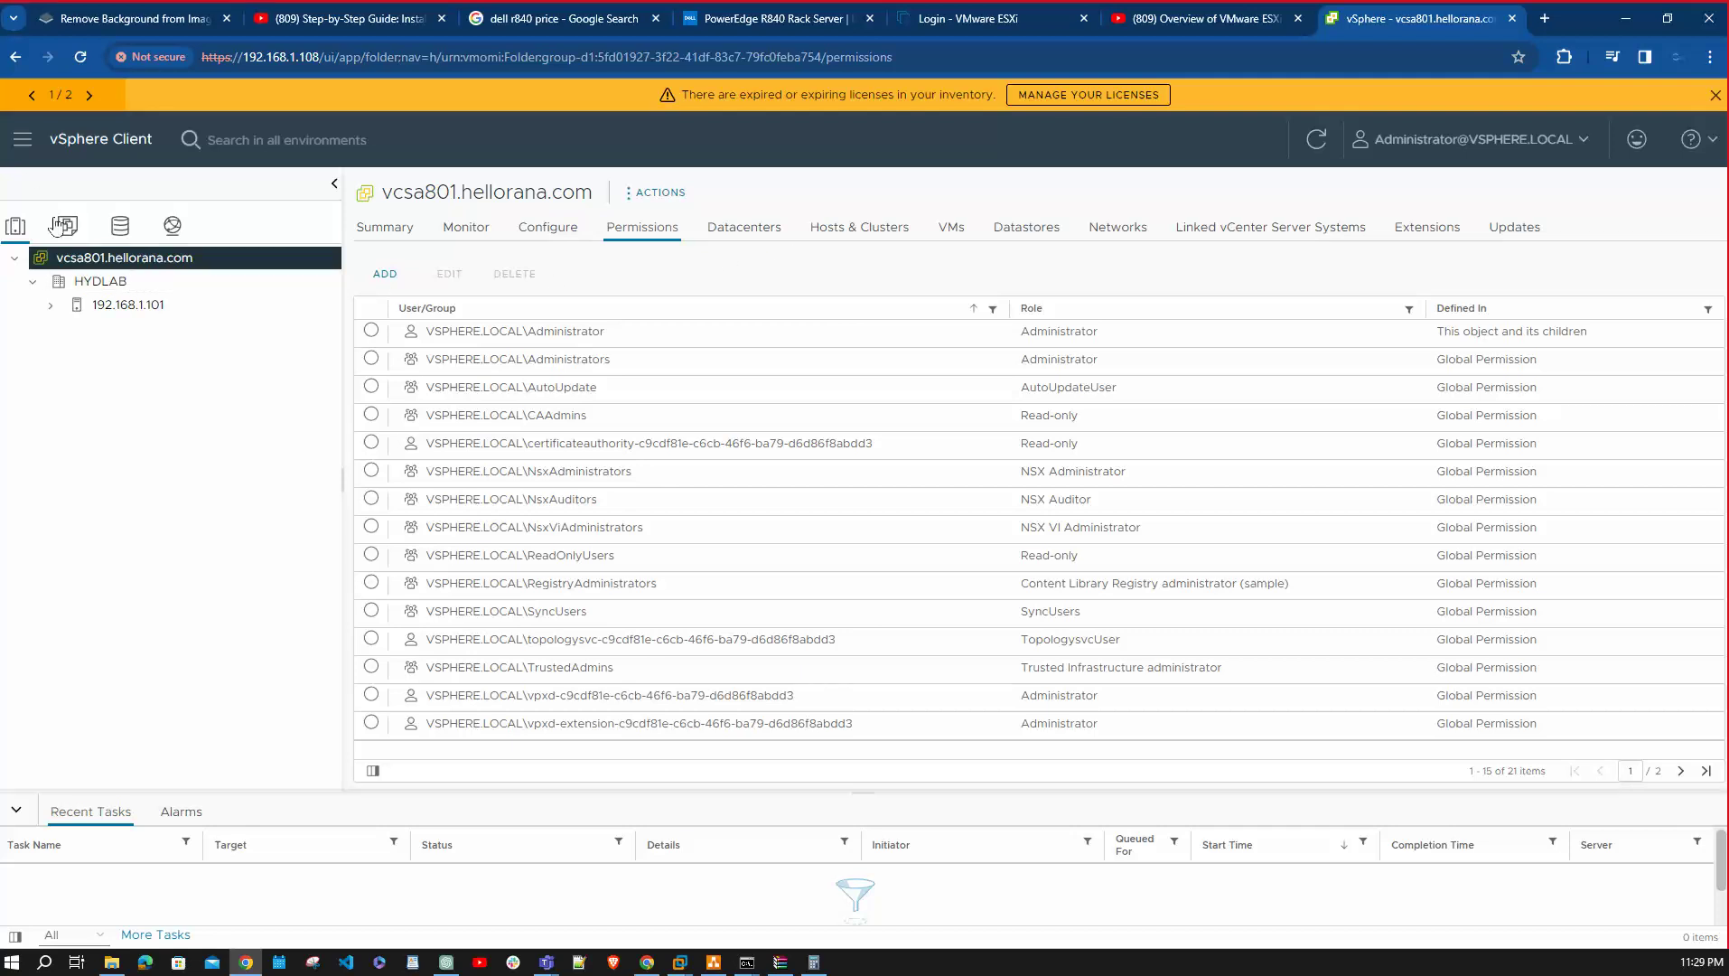
In Administration, browse the localos users, then open Single Sign On Configuration's identity sources.
click(21, 138)
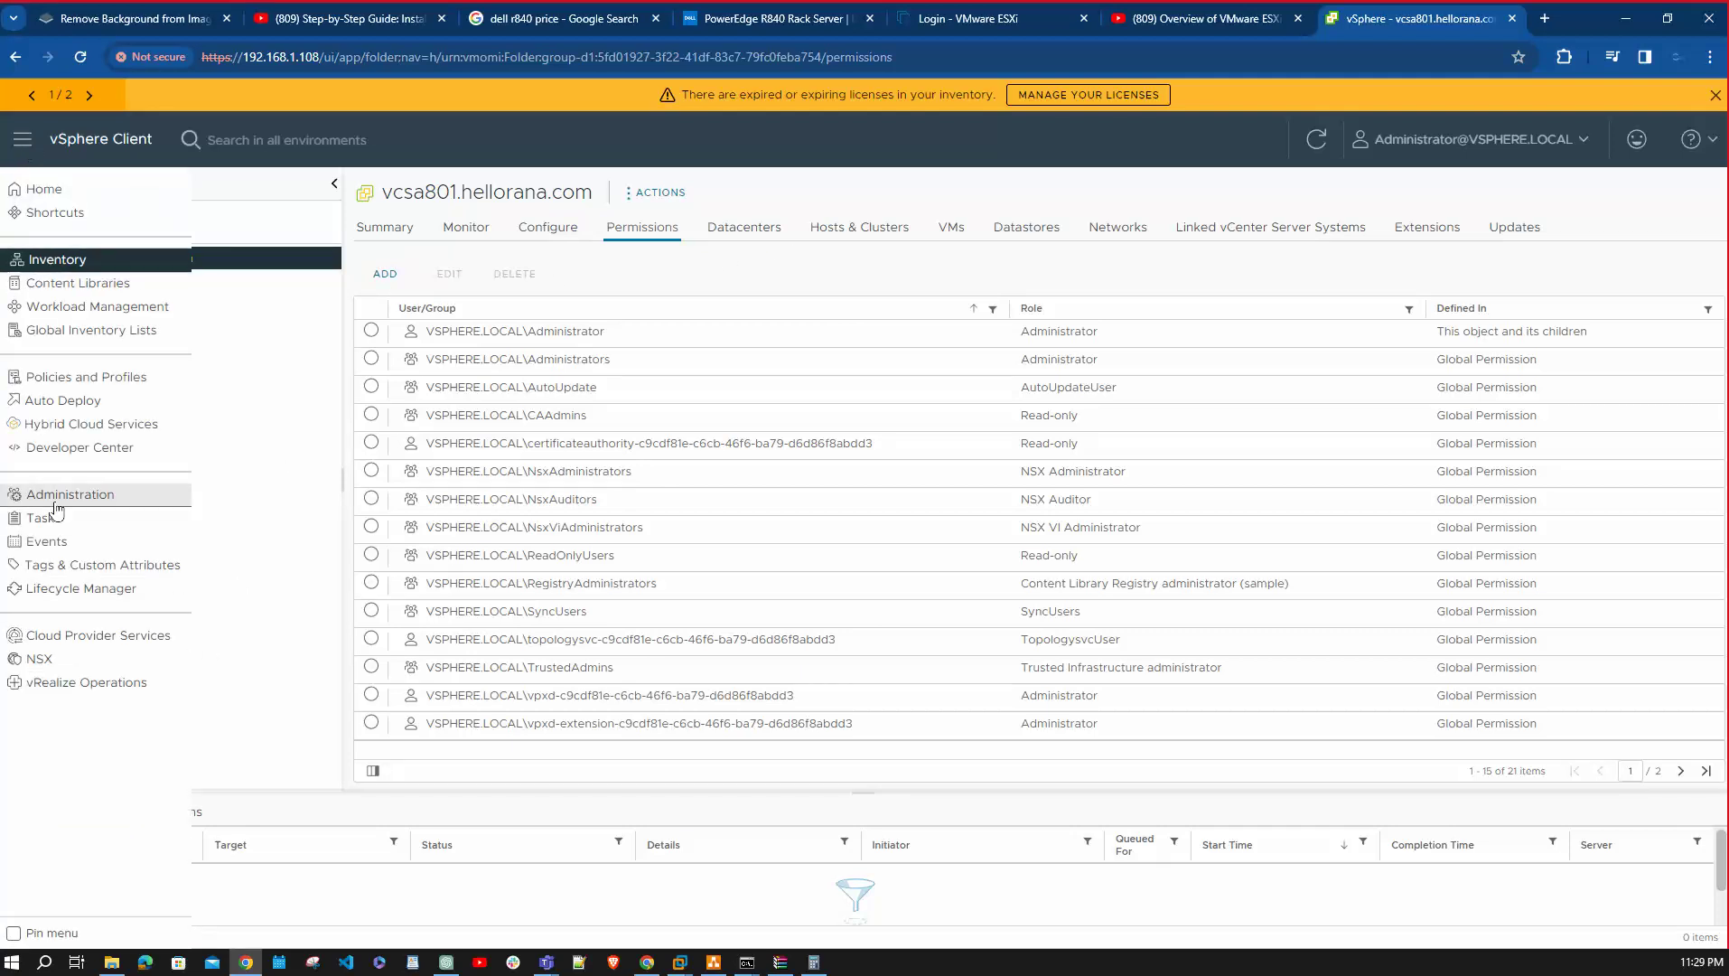
click(88, 502)
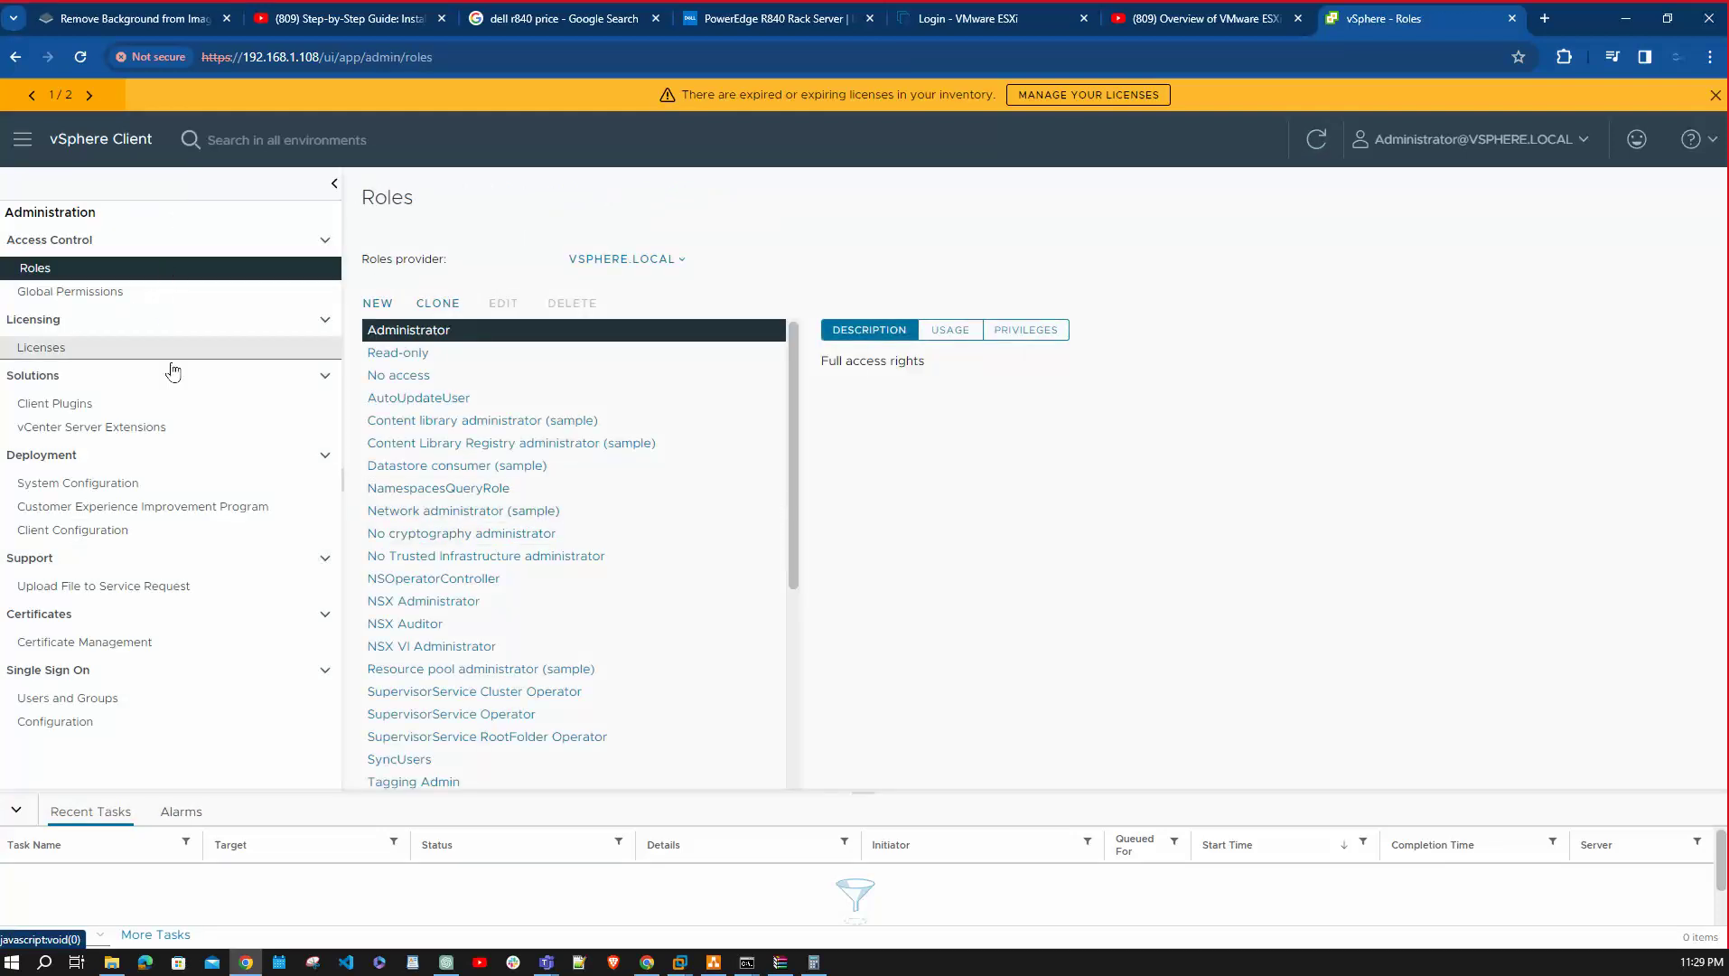
click(131, 697)
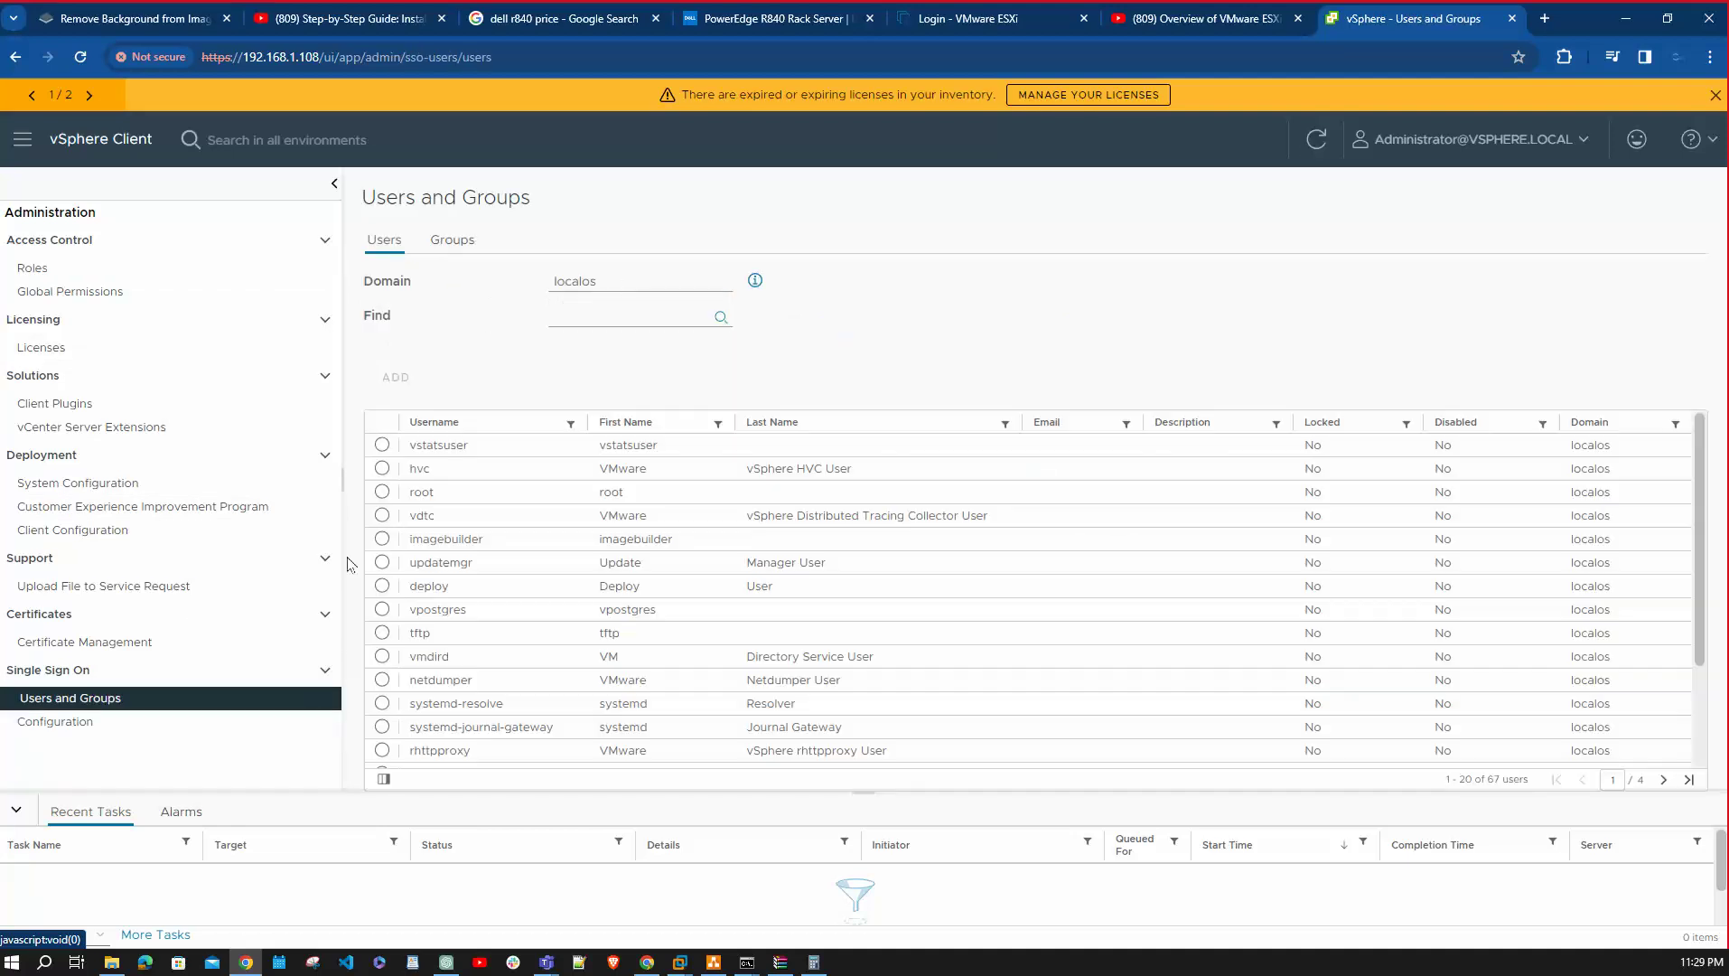
click(617, 275)
click(737, 291)
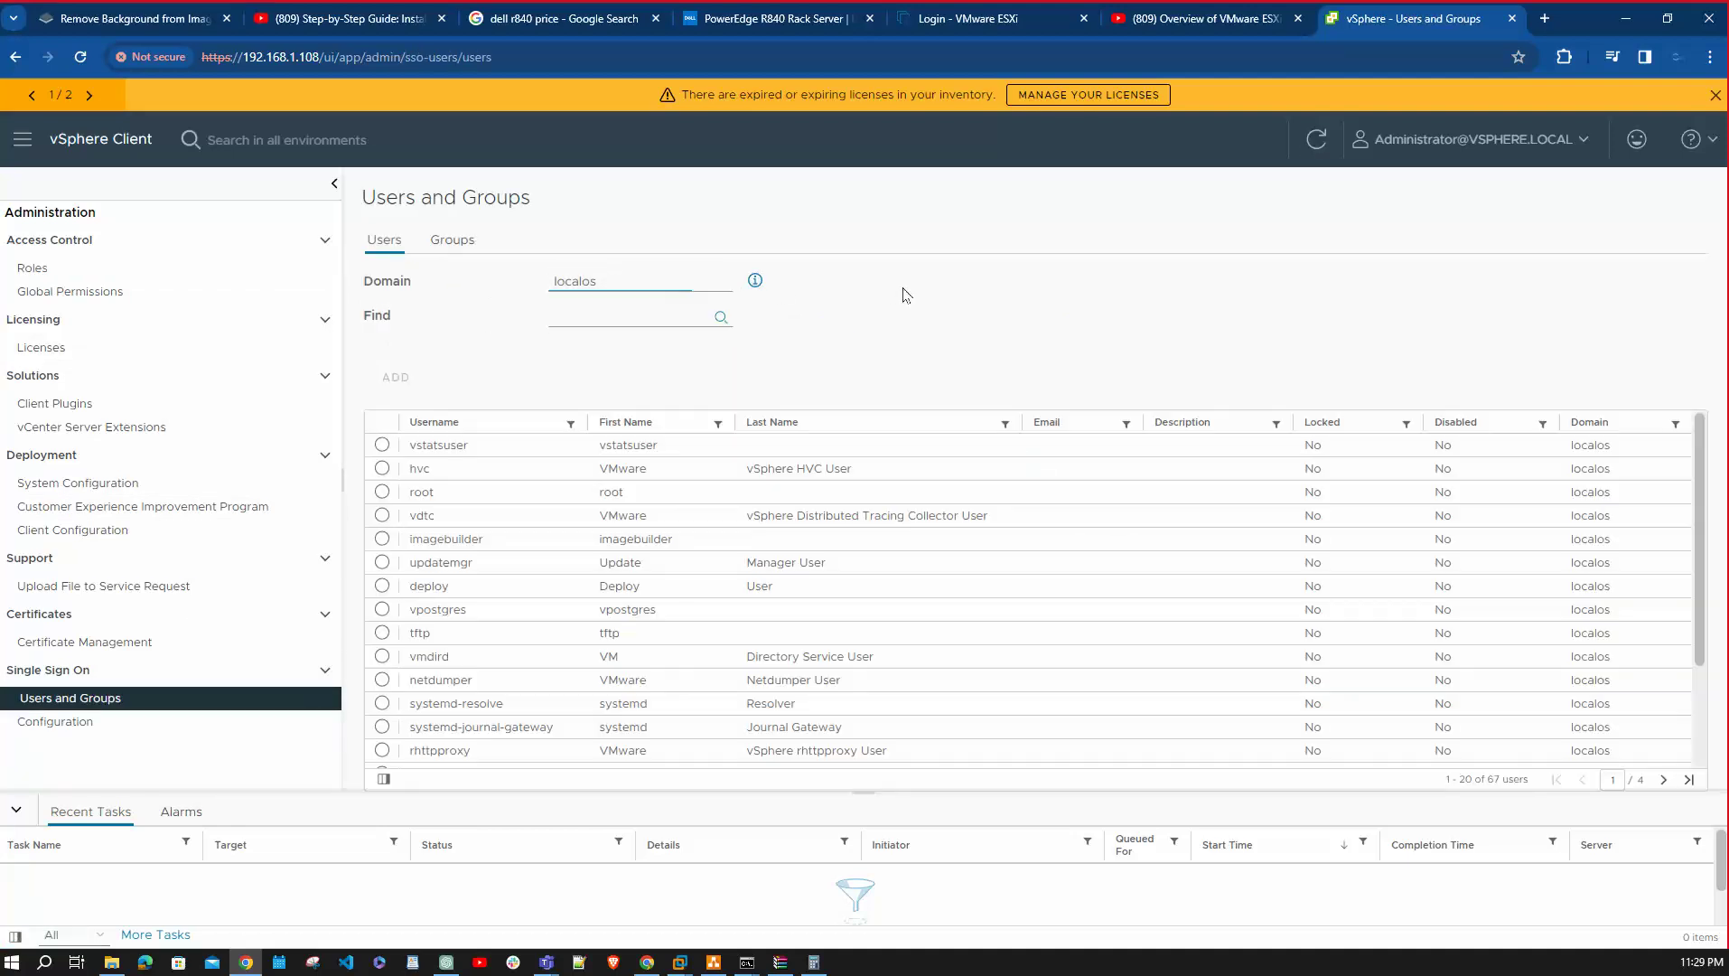
click(689, 317)
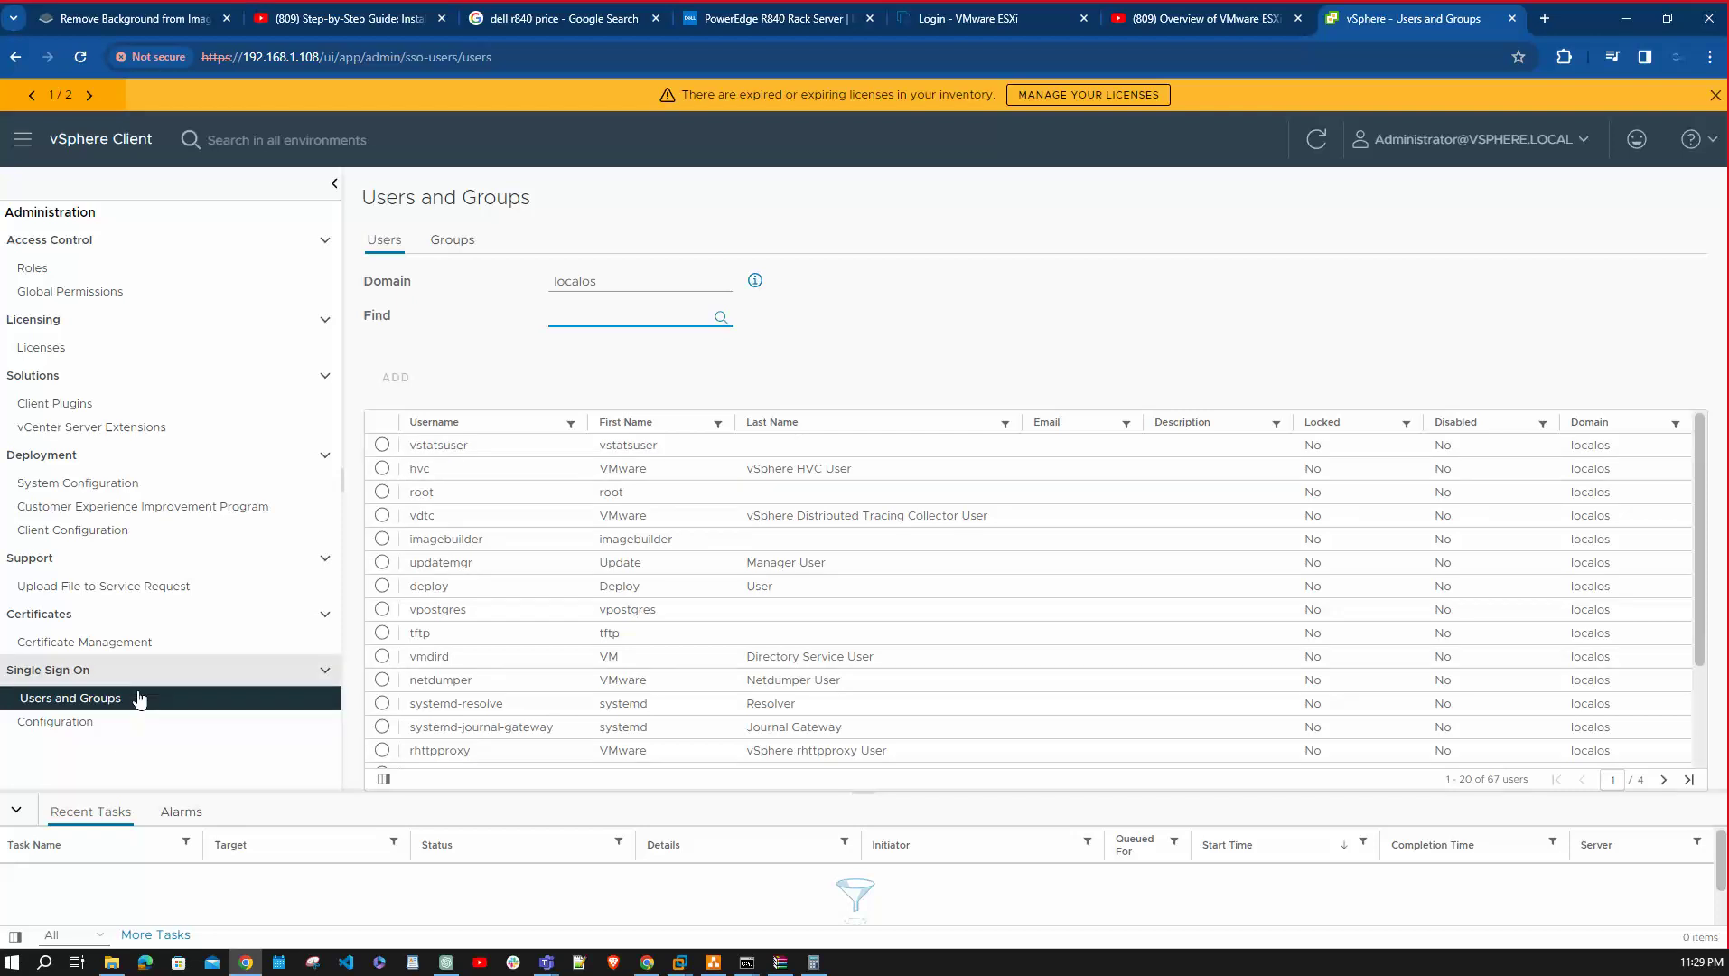
click(90, 721)
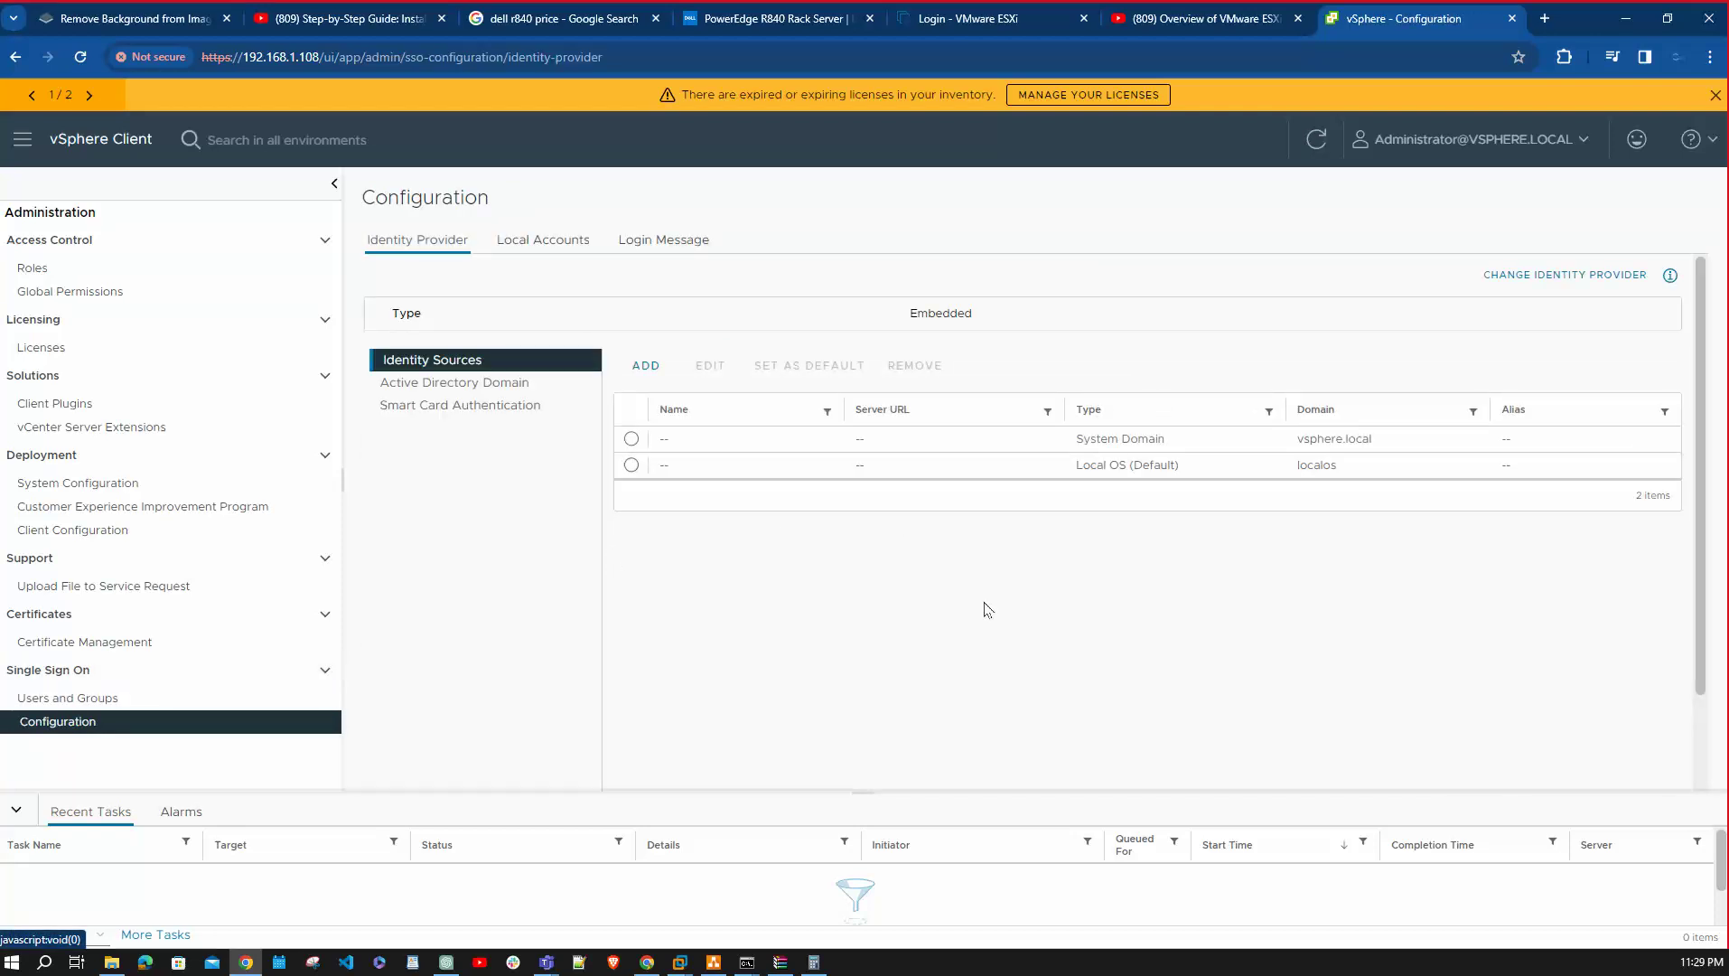
Add hellorana.com as an Integrated Windows Authentication identity source; it fails as the host isn't domain-joined.
click(521, 384)
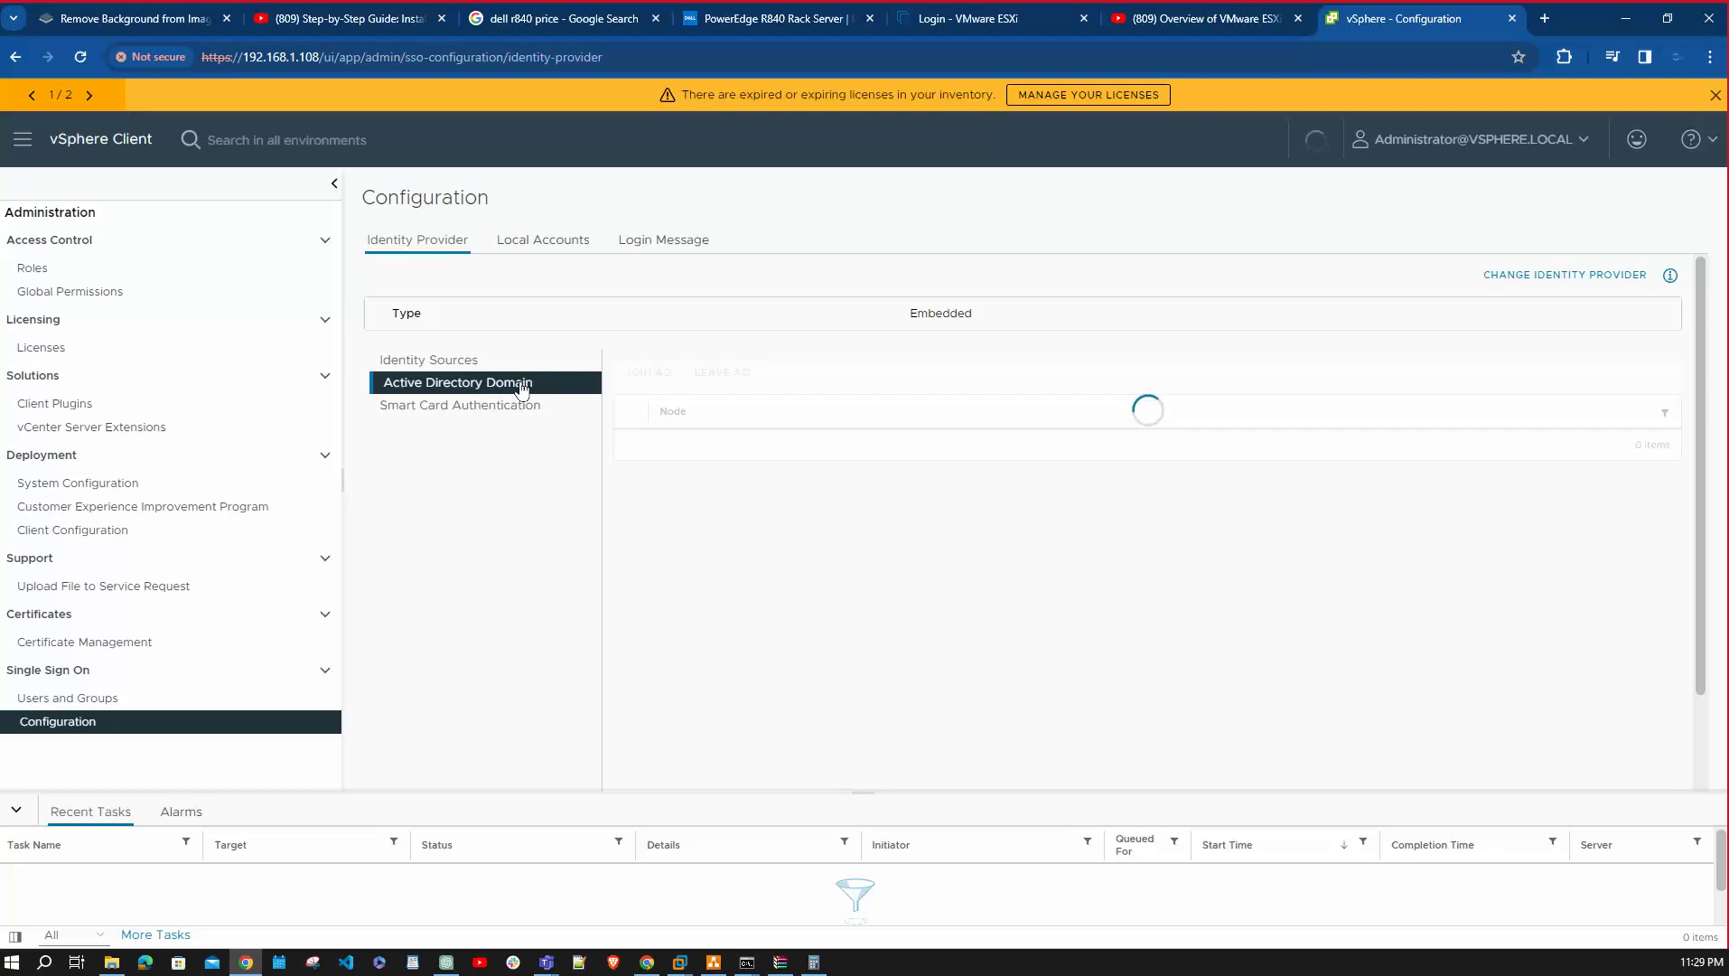
click(504, 360)
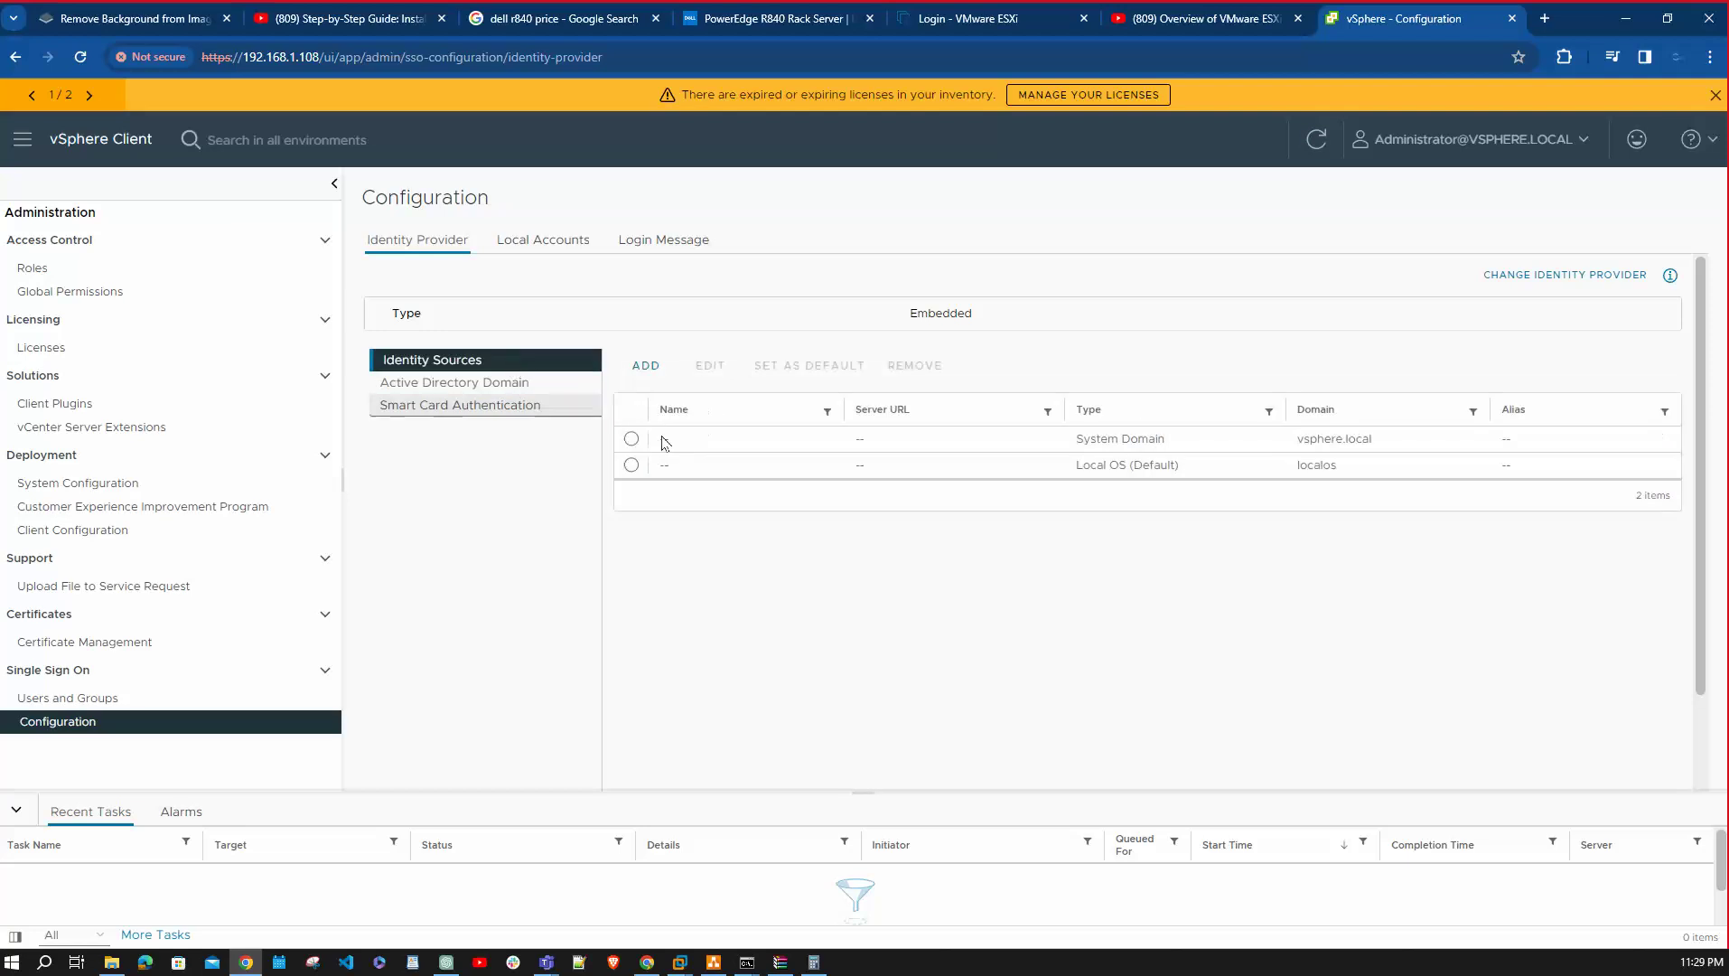
click(646, 367)
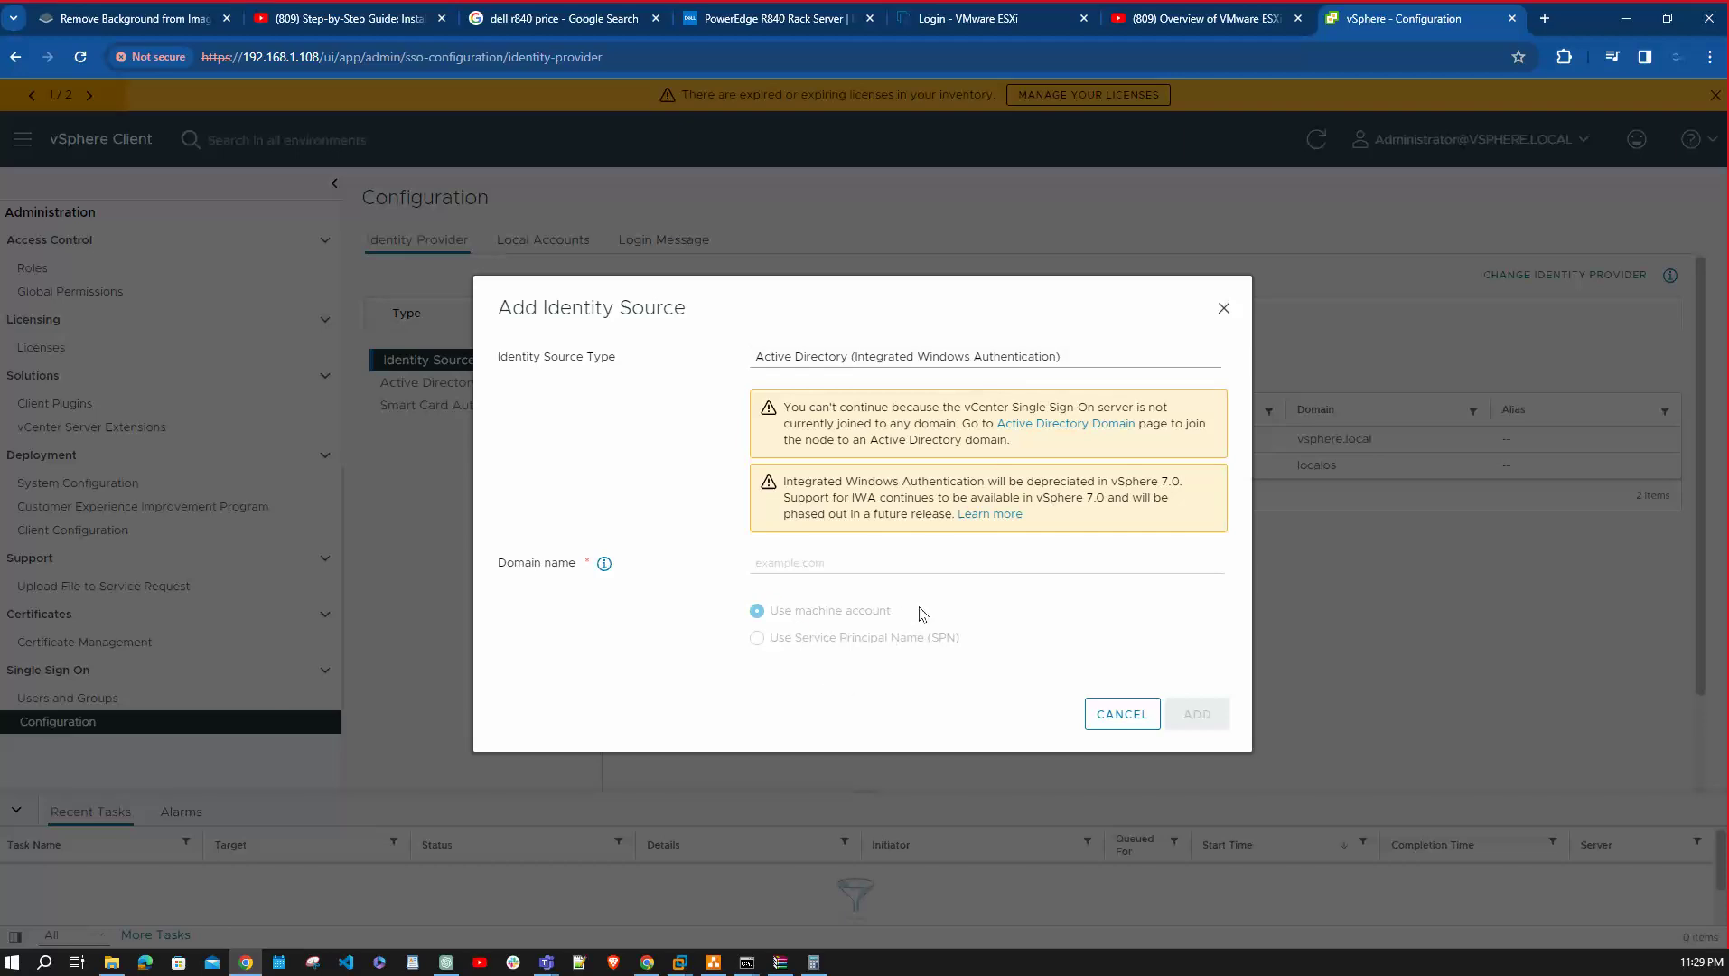
click(1225, 309)
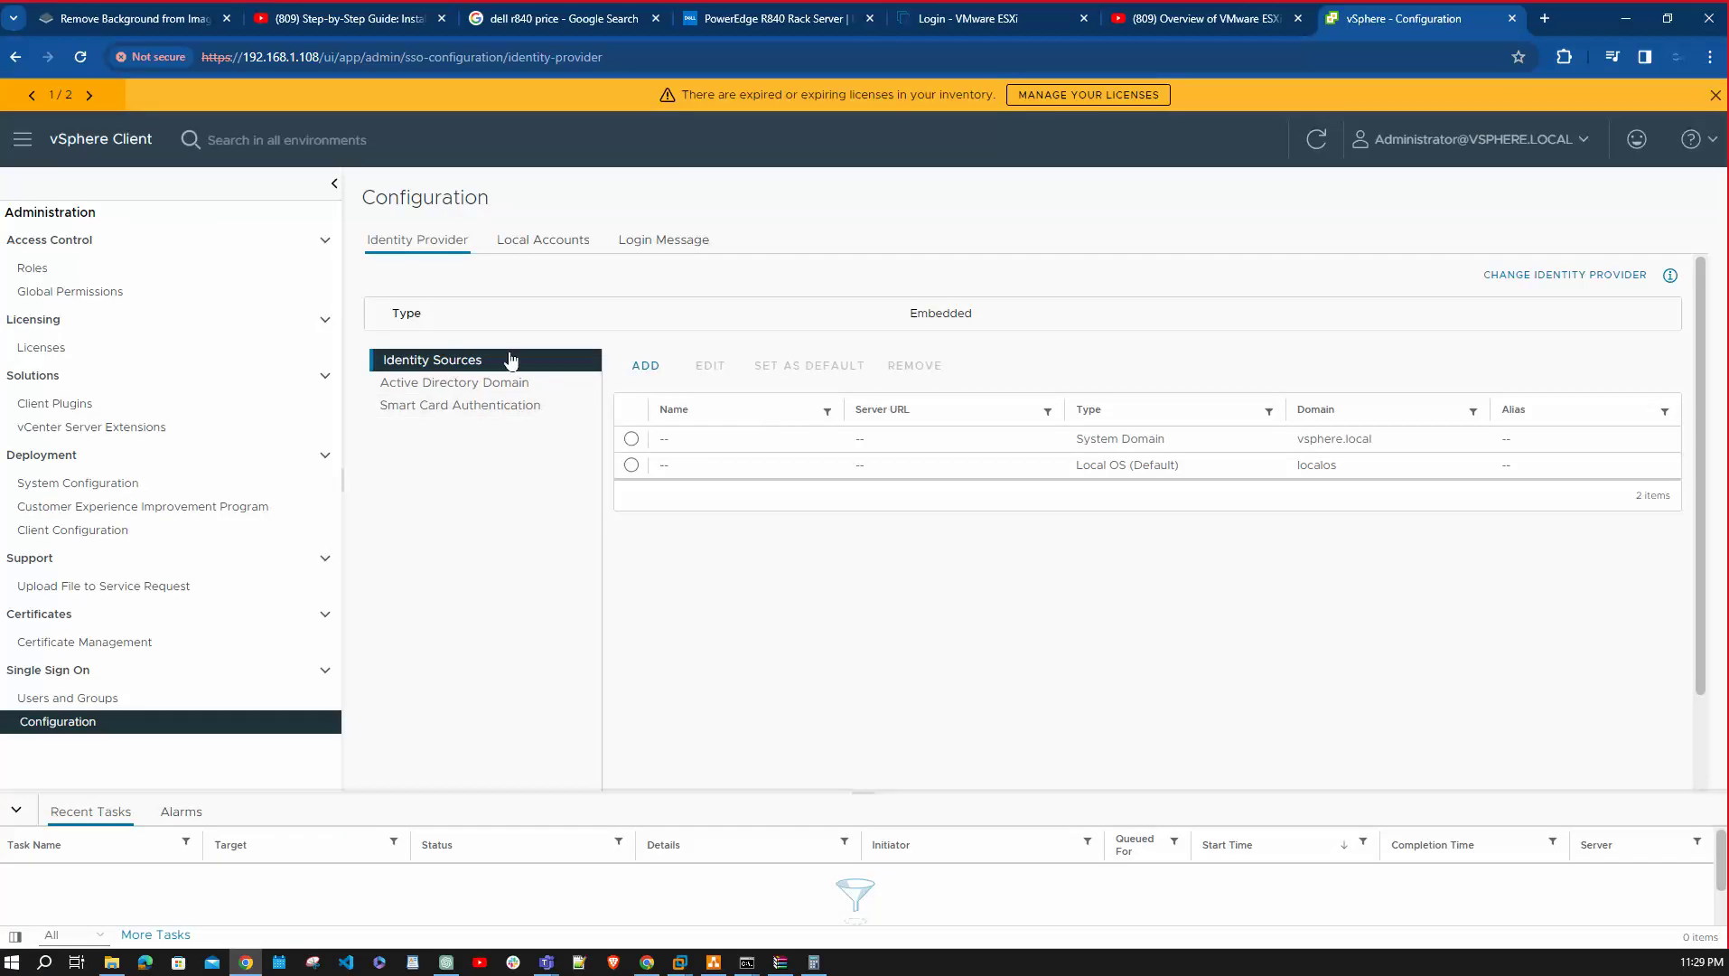
click(655, 369)
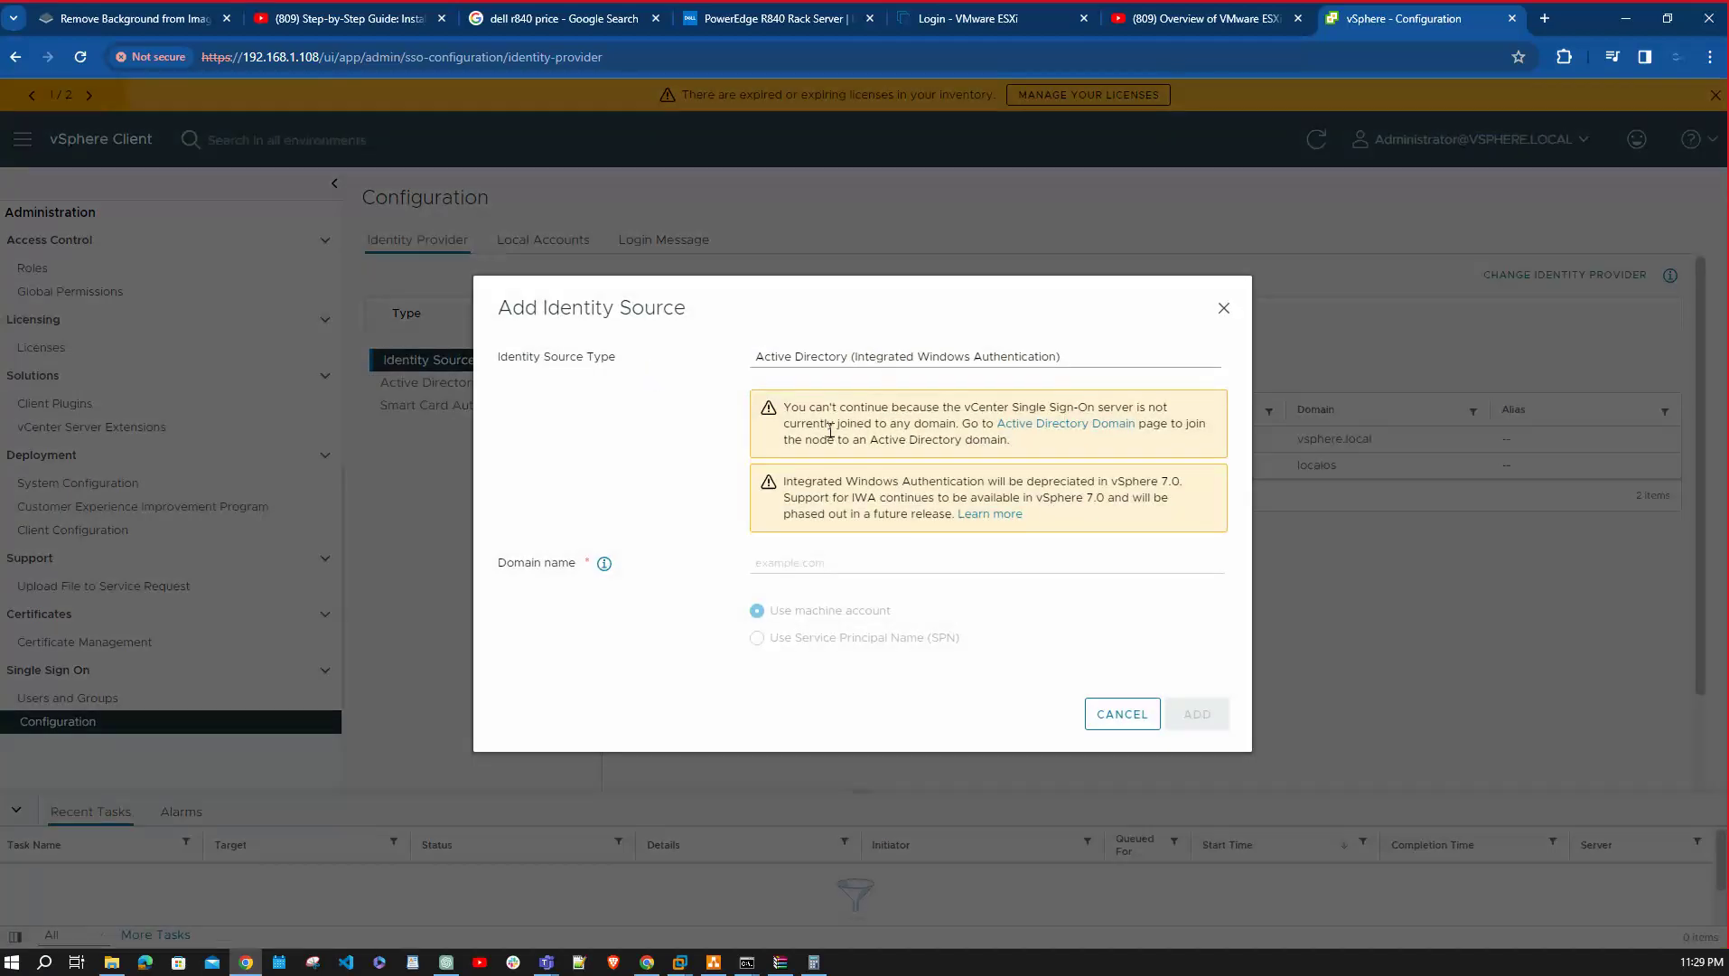
click(843, 359)
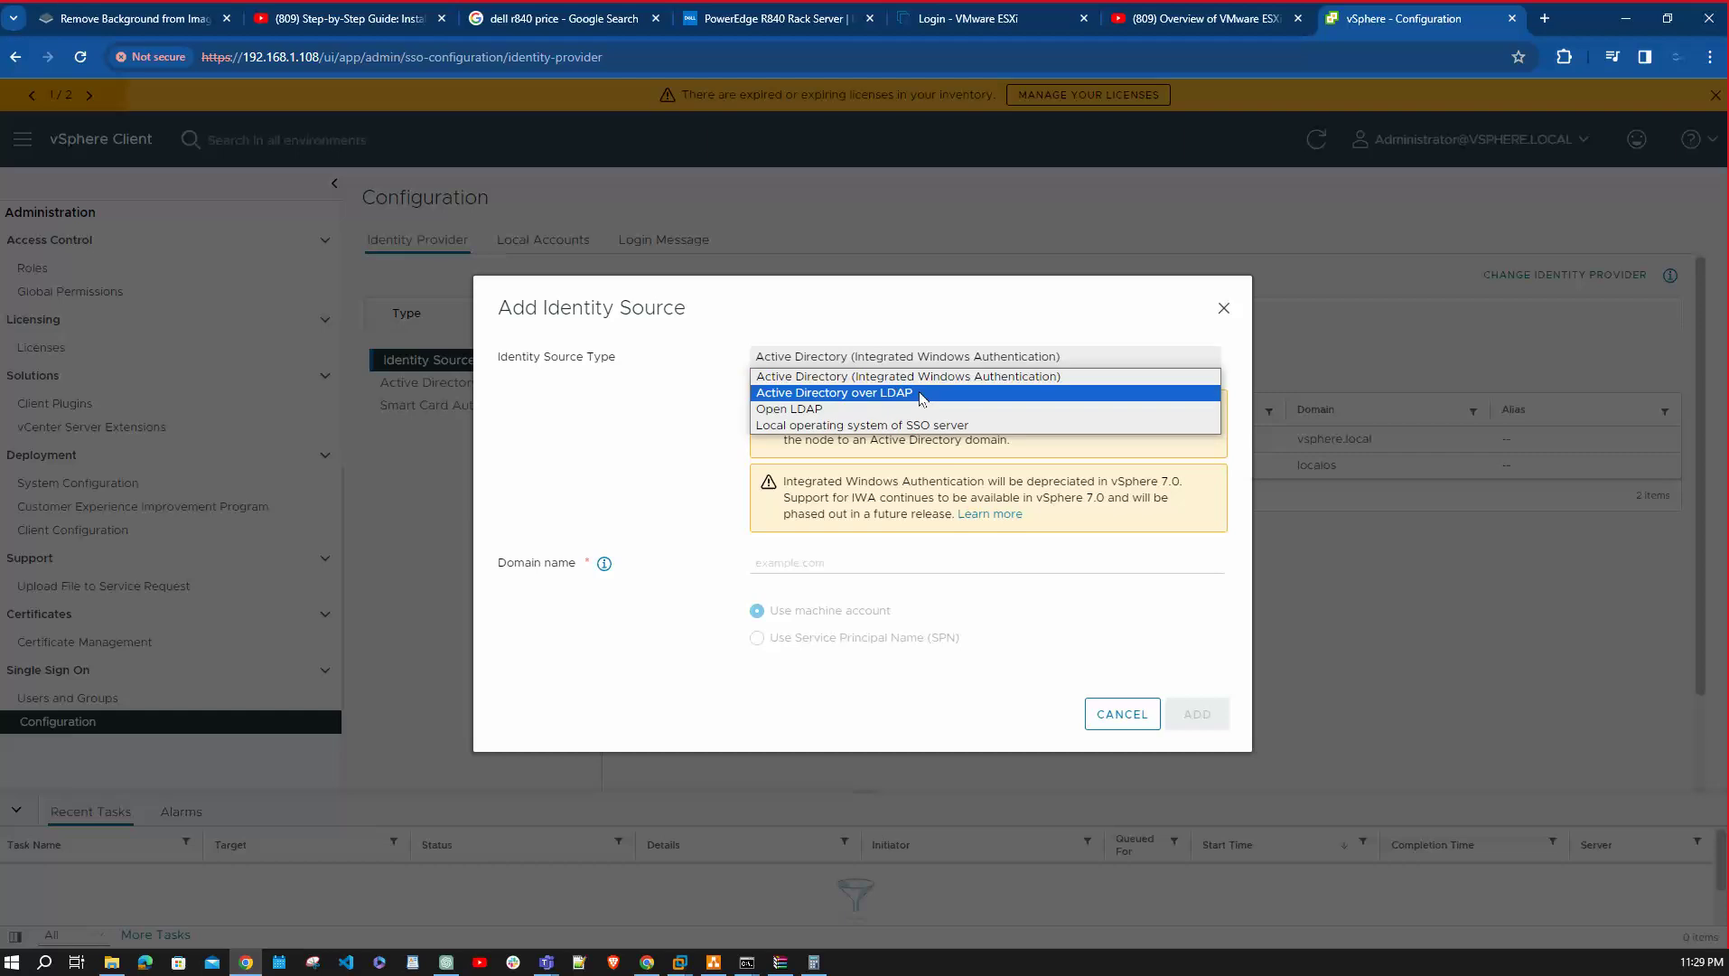
click(833, 376)
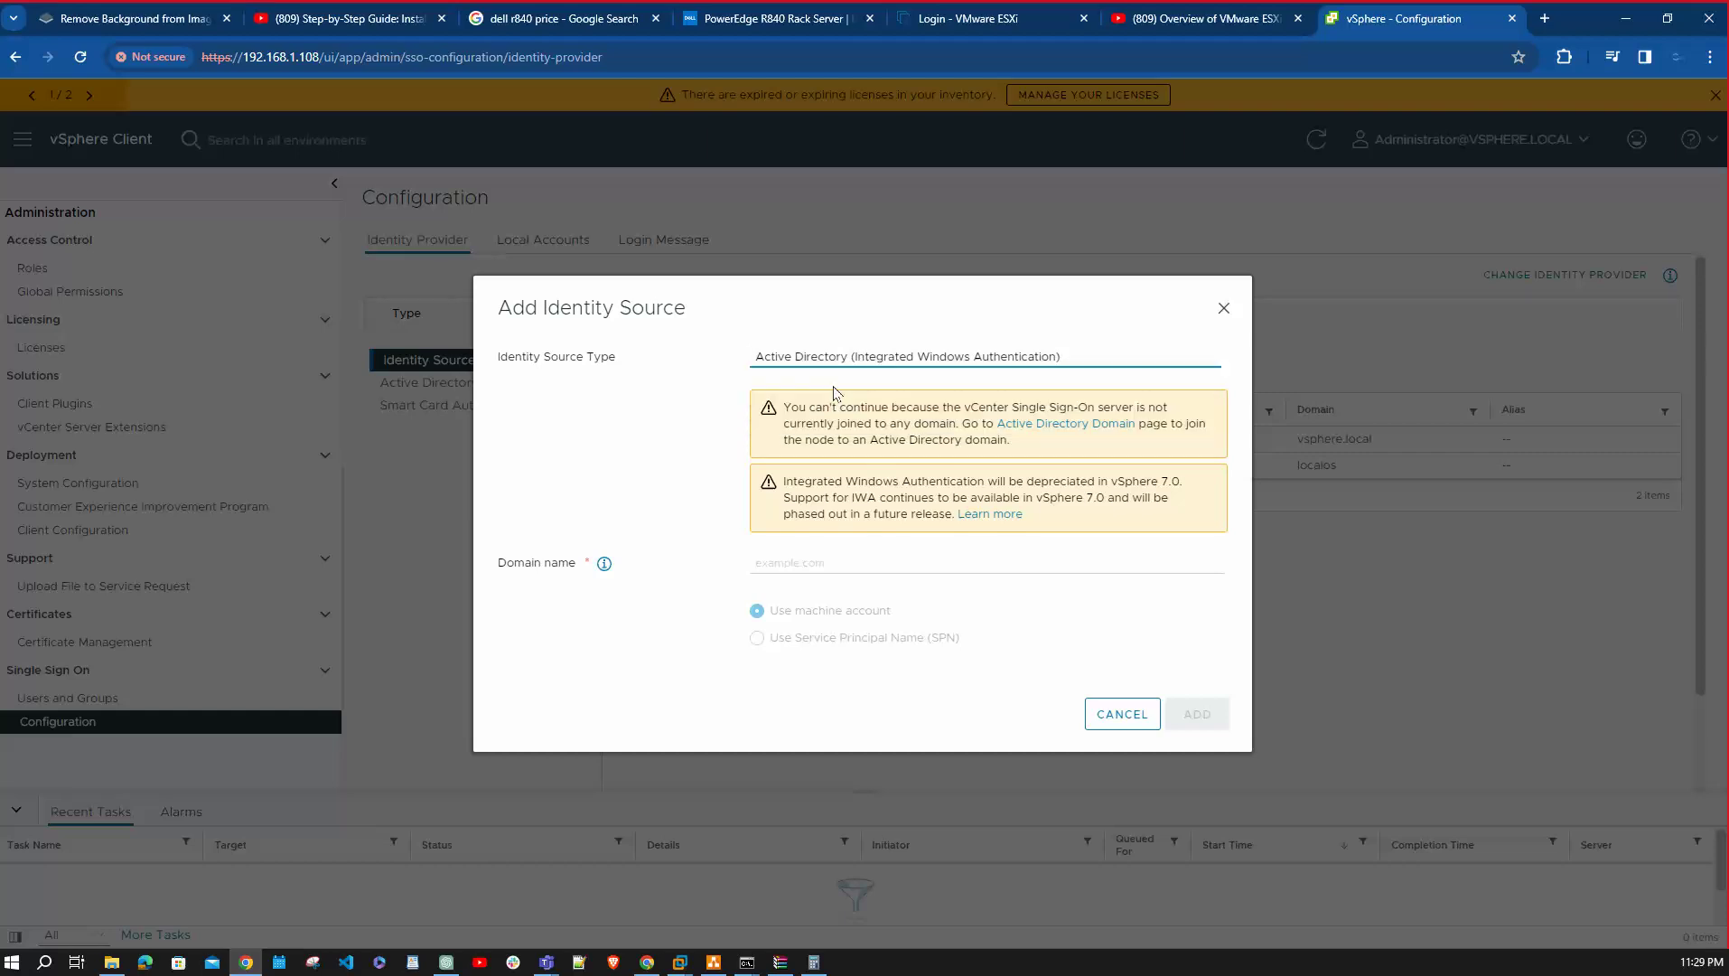
click(804, 562)
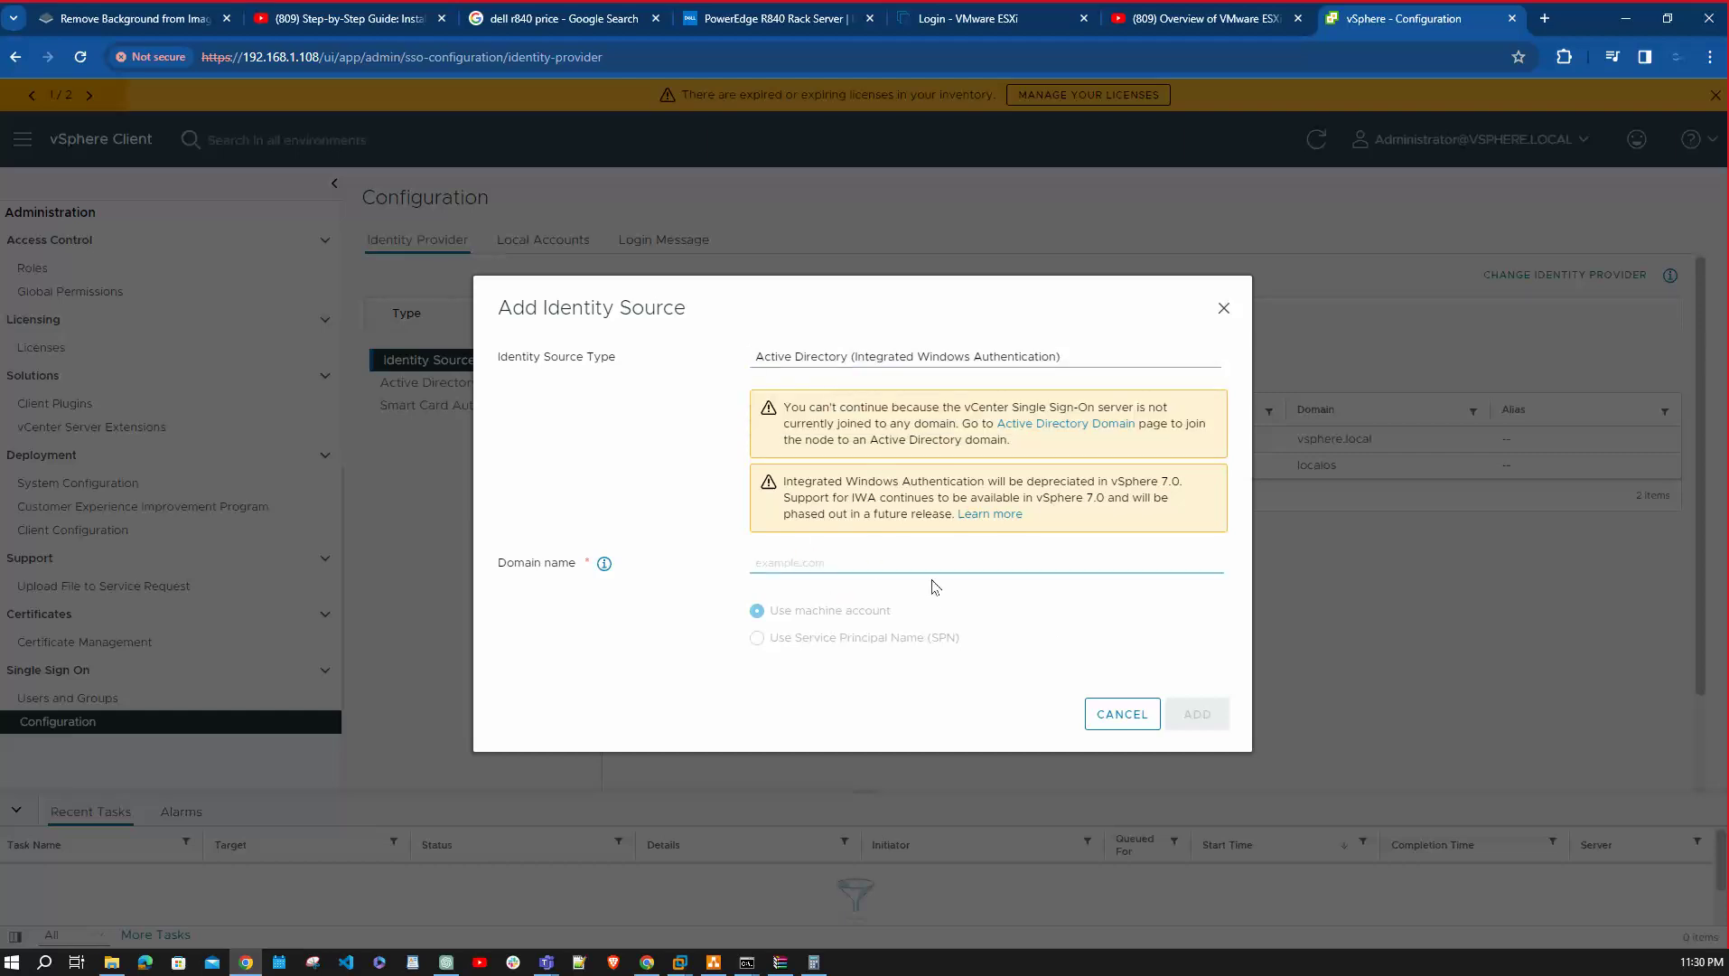
text(hello)
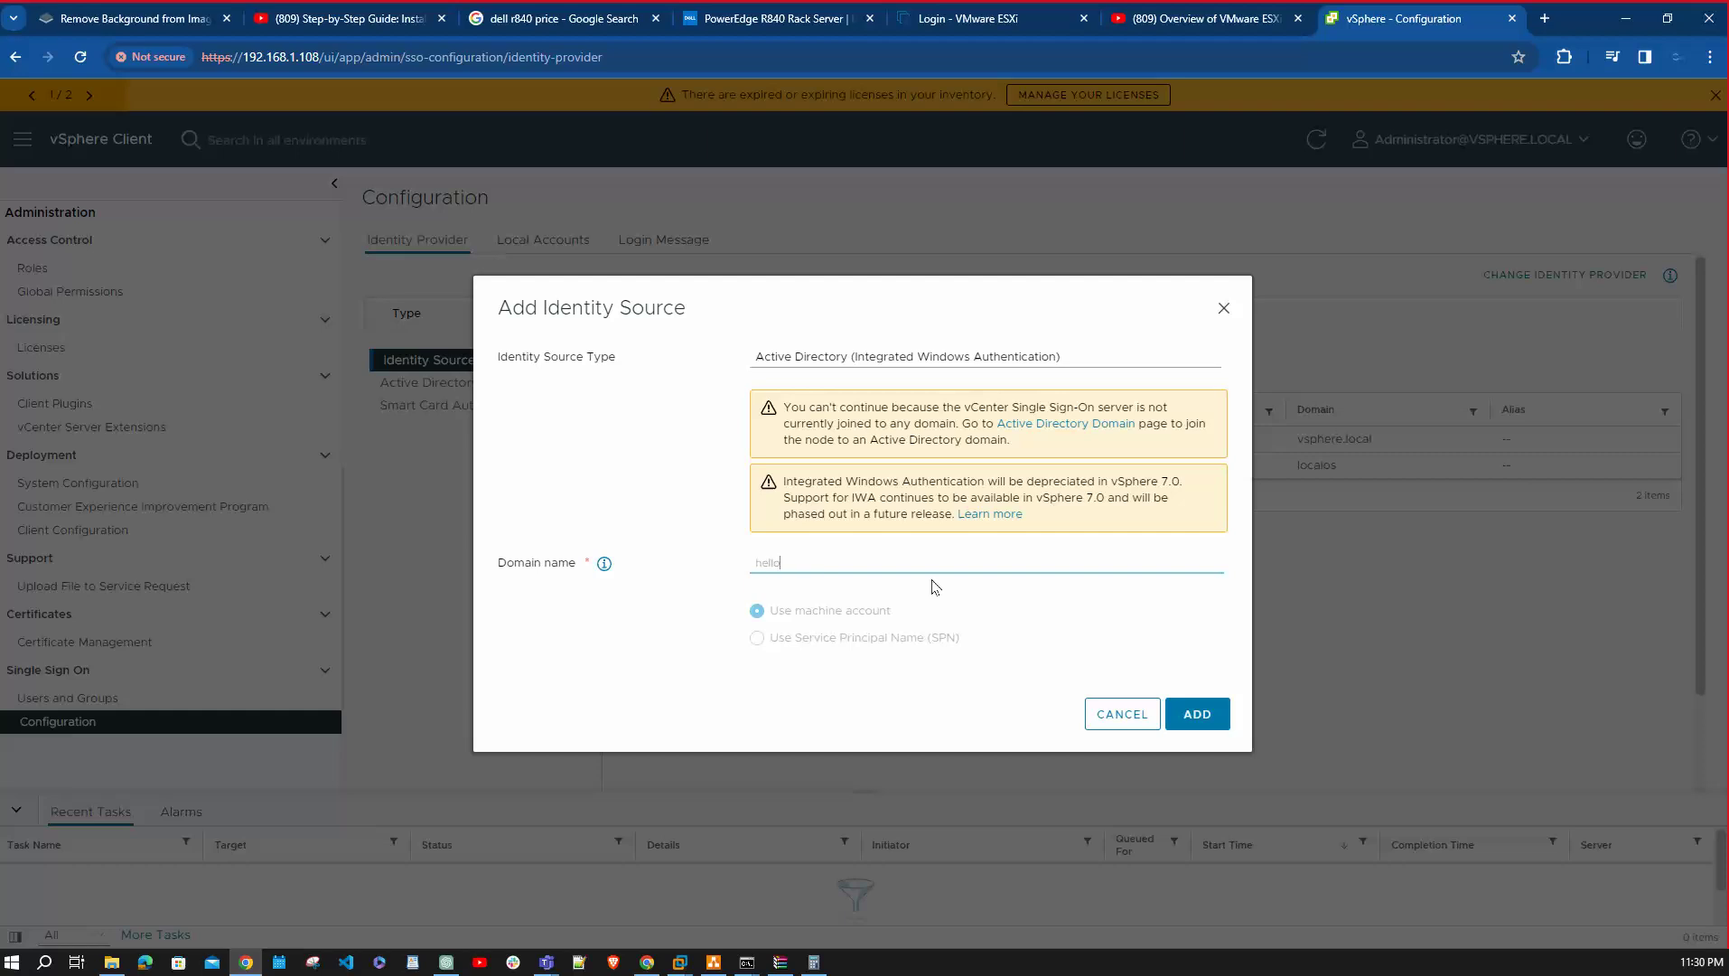
text(rana.com)
click(1197, 714)
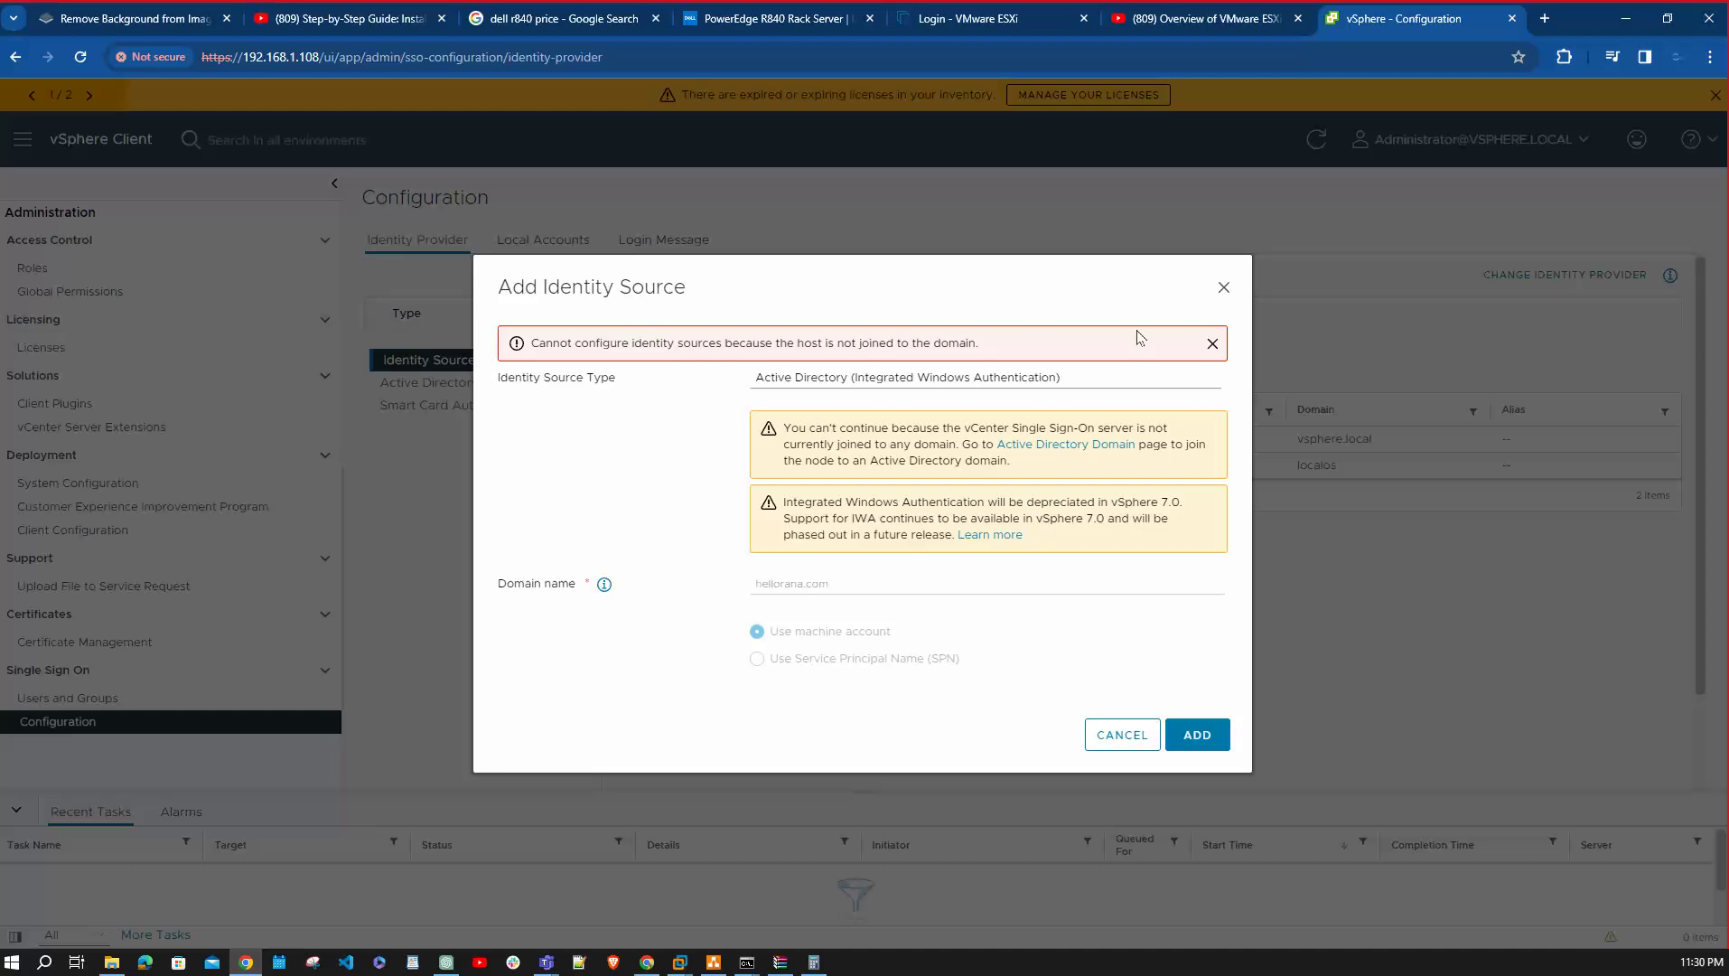
Join vcsa801.hellorana.com to hellorana.com with the domain service account and its password.
click(1226, 291)
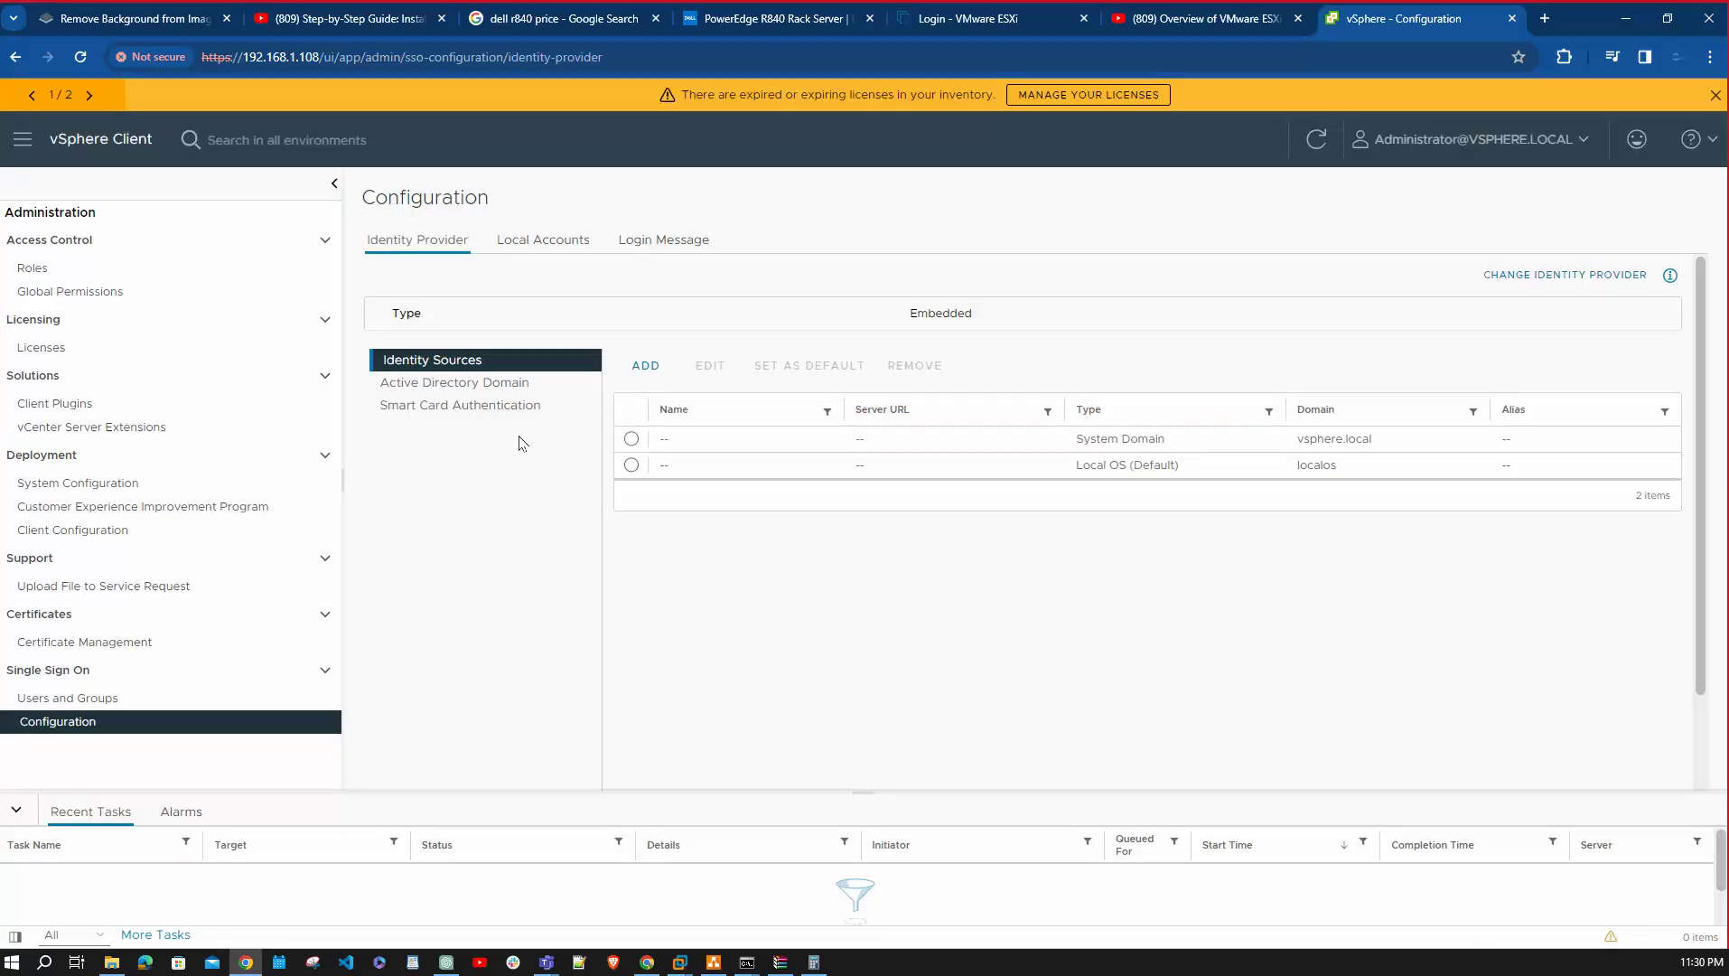
click(504, 384)
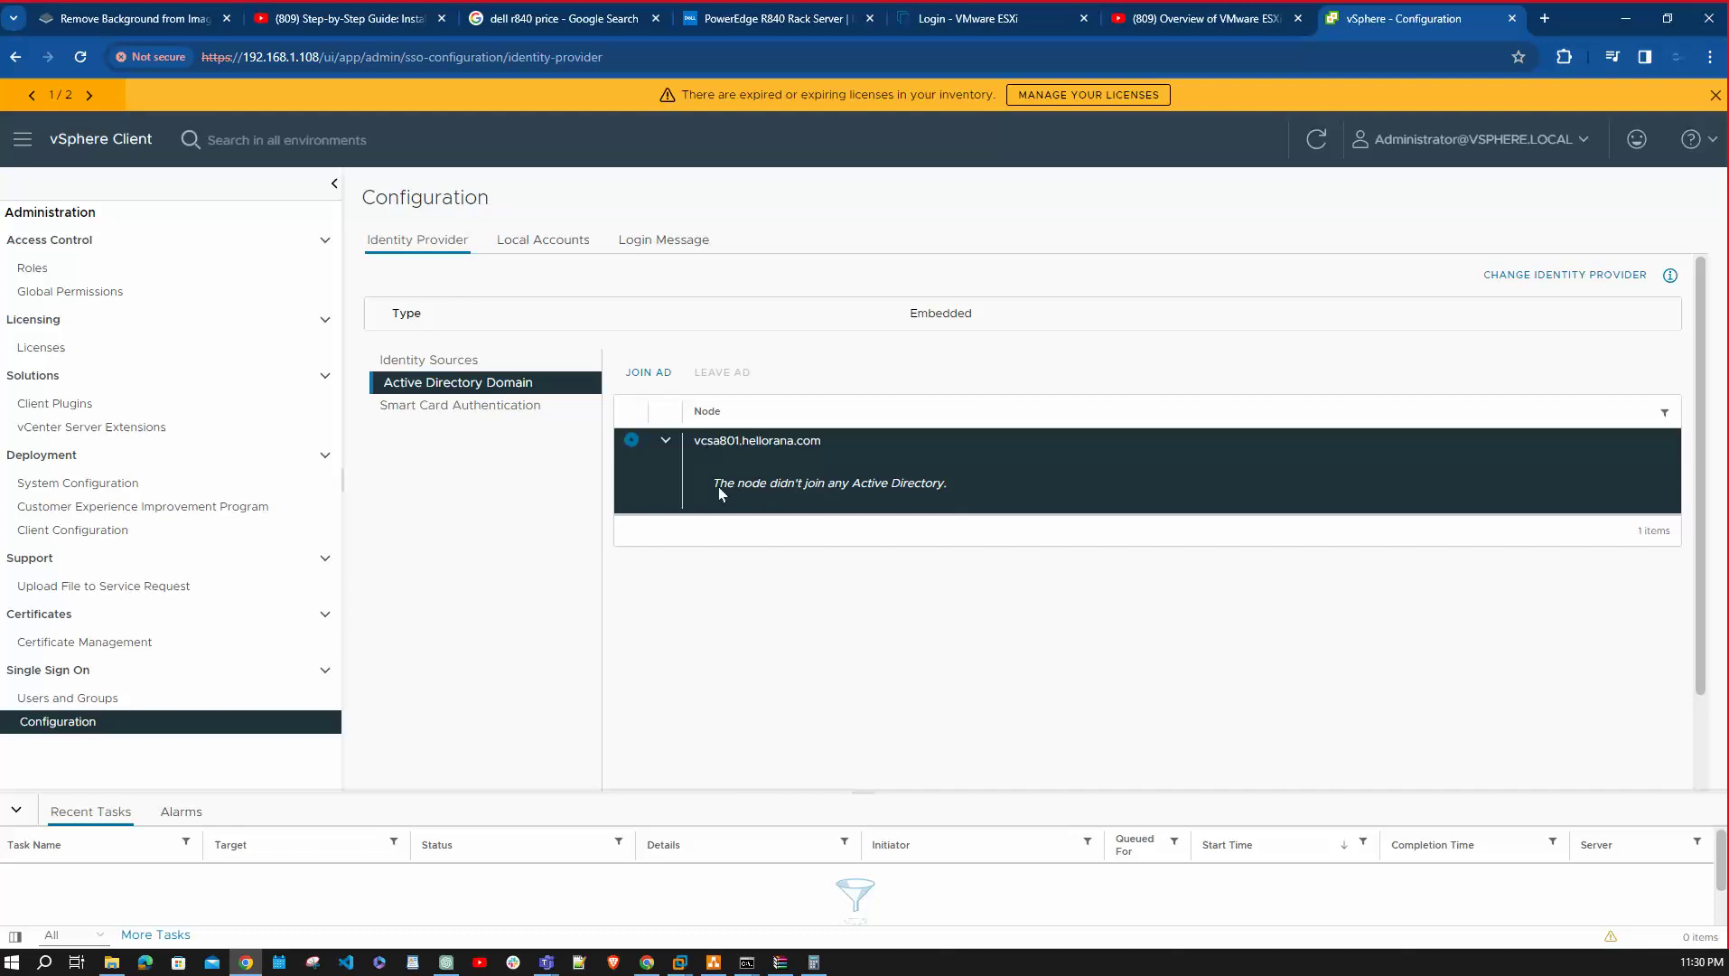
click(662, 442)
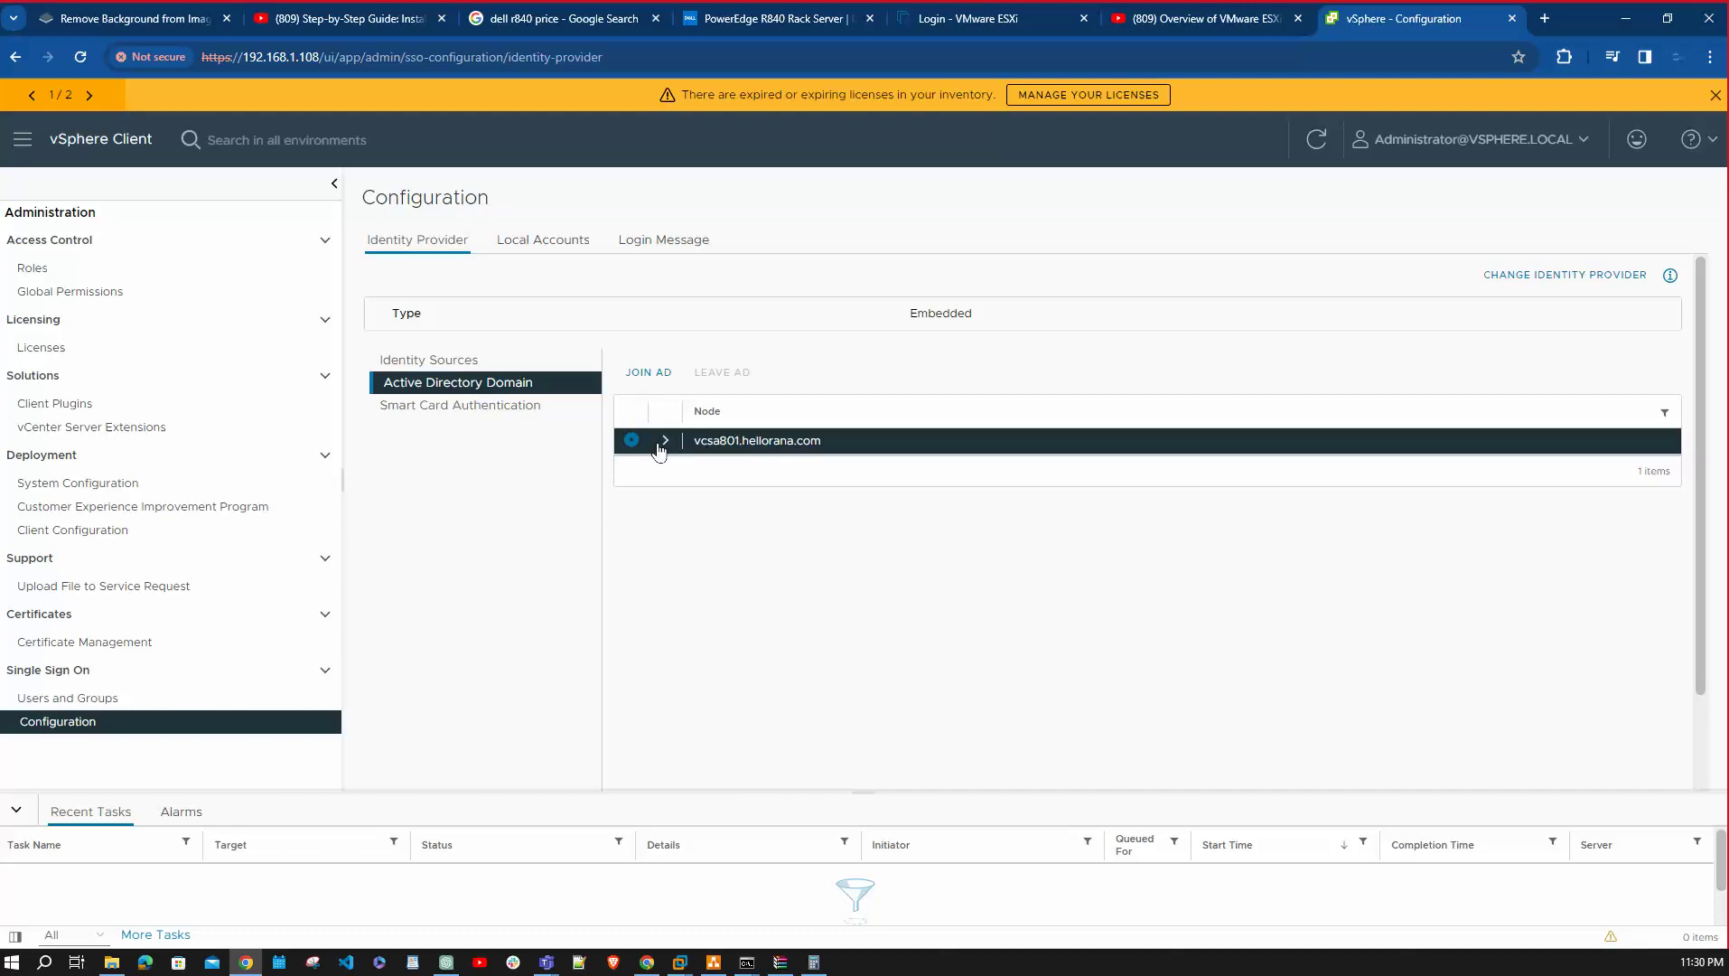
click(662, 443)
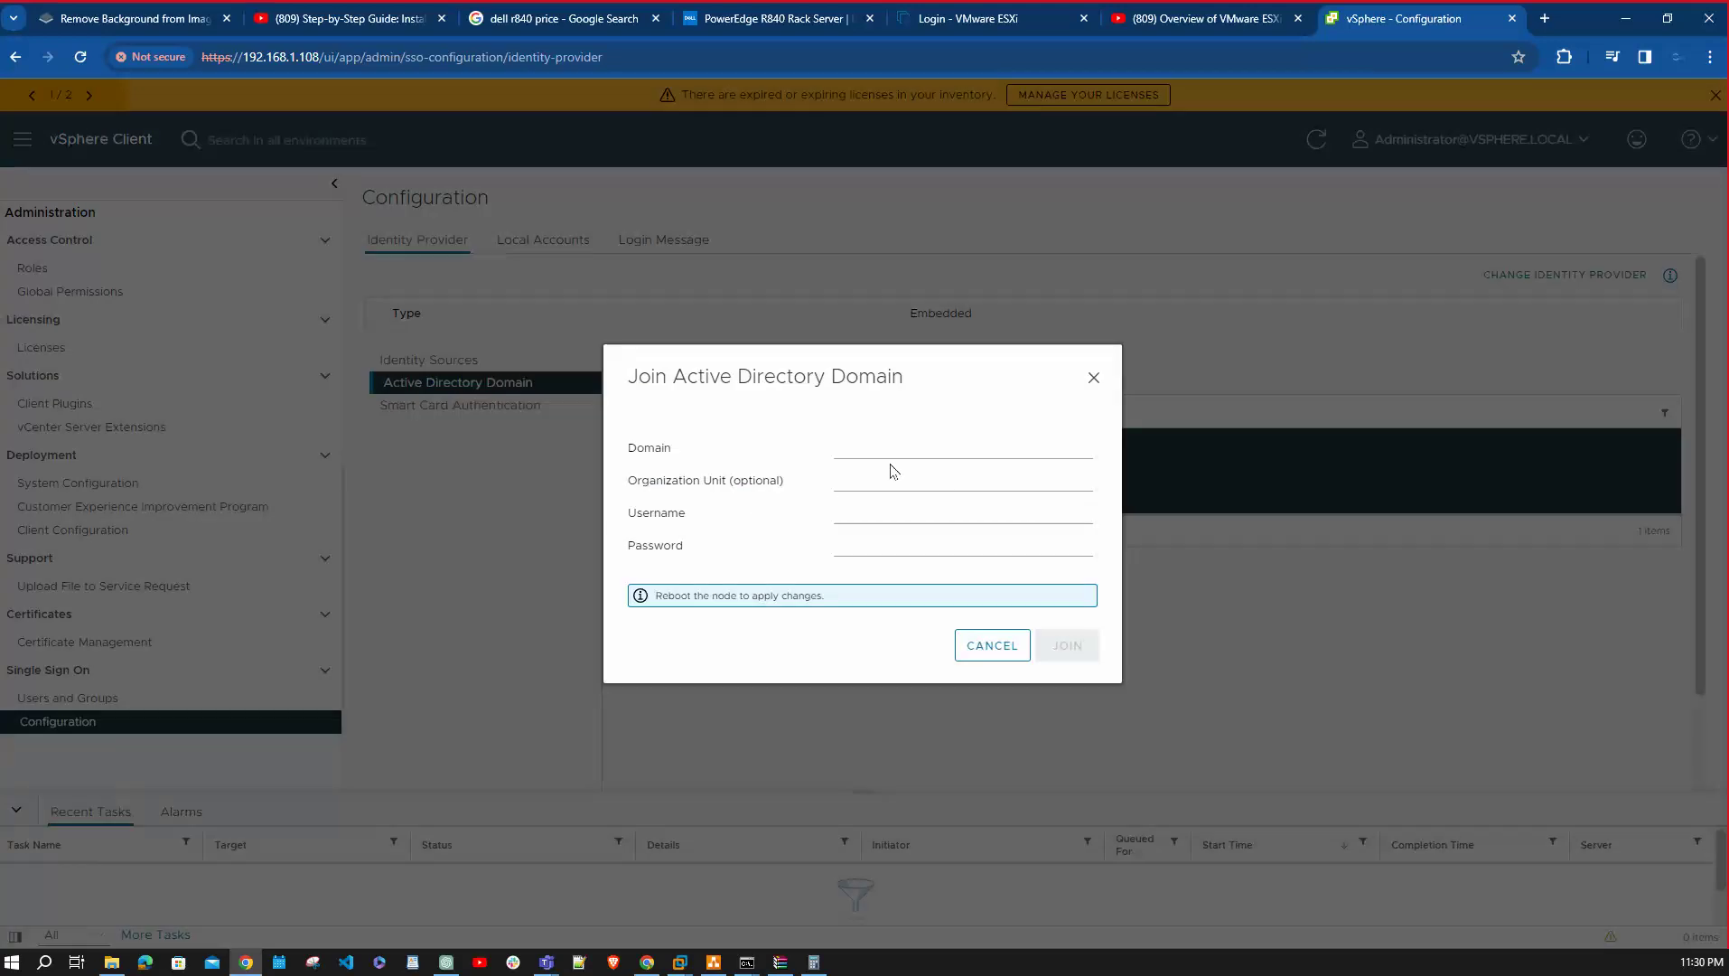
click(877, 451)
click(994, 495)
click(867, 512)
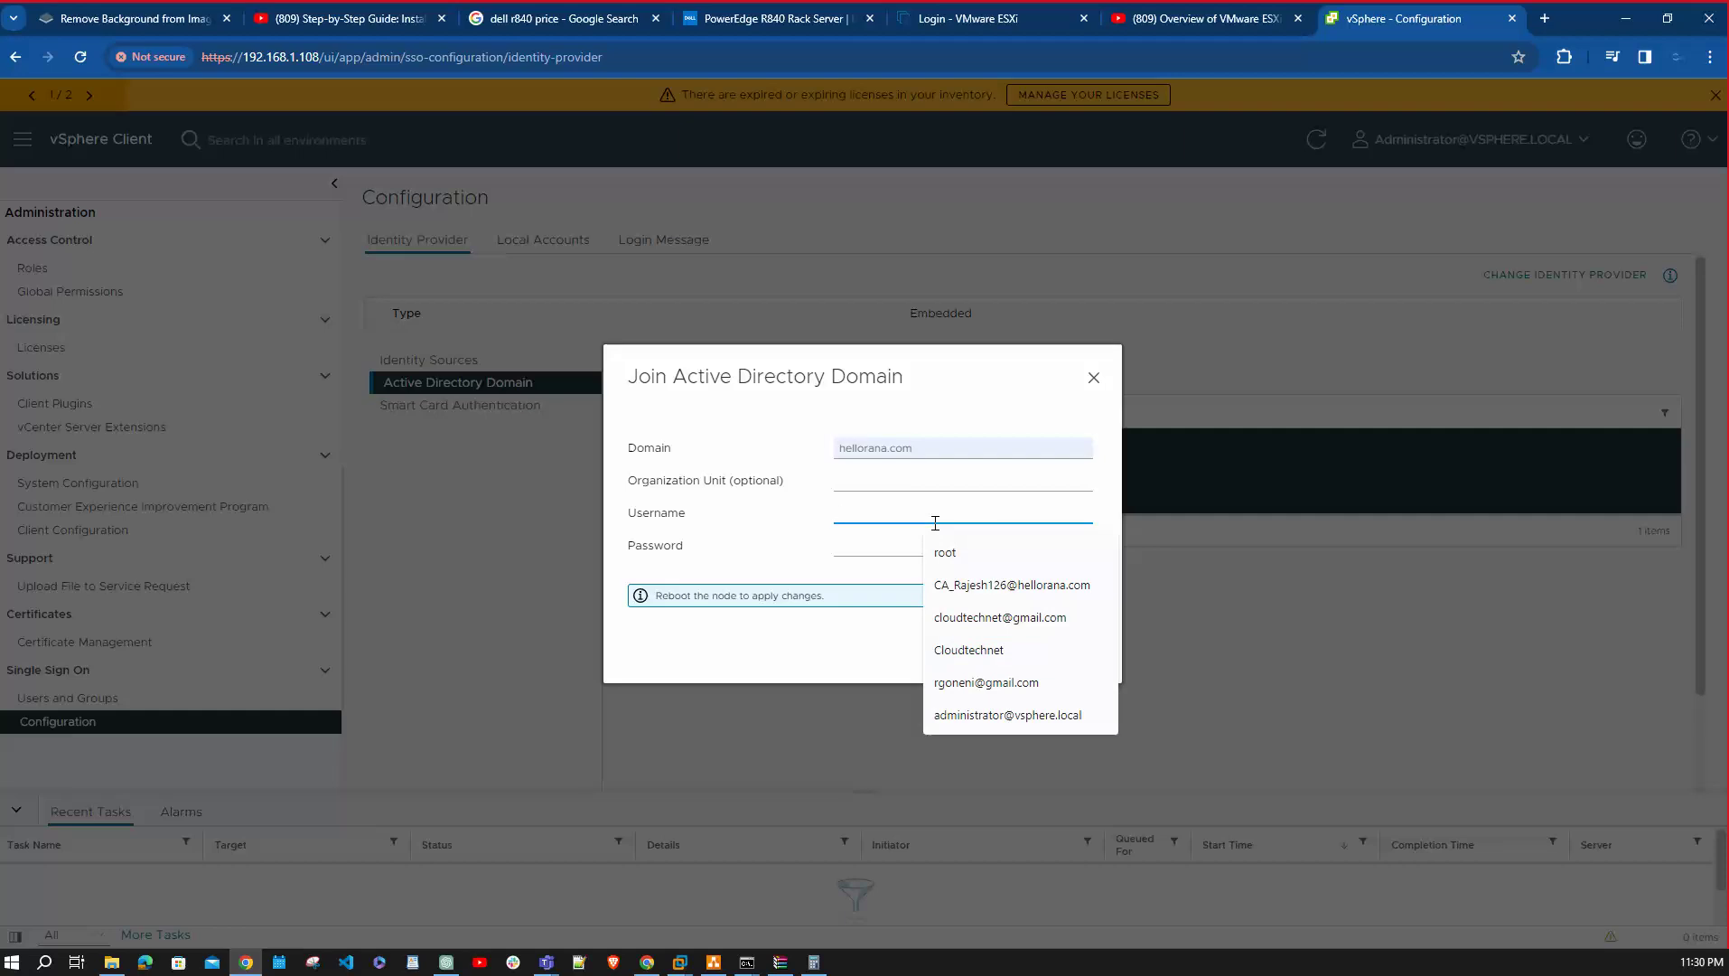
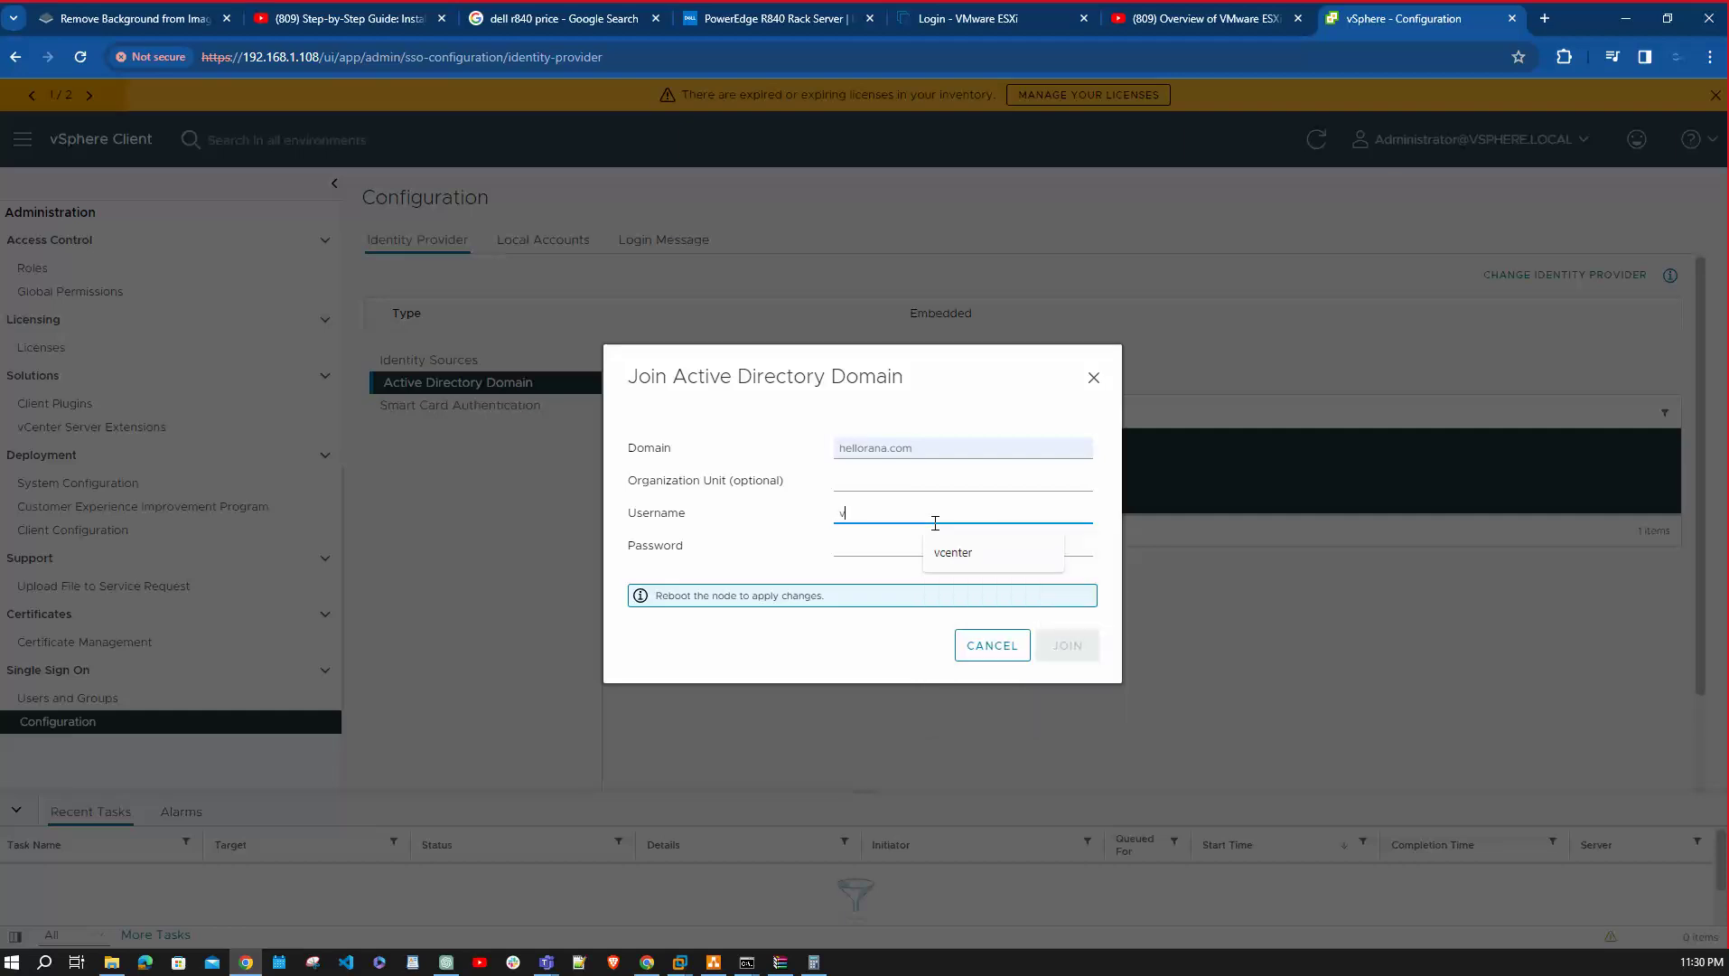
key(Tab)
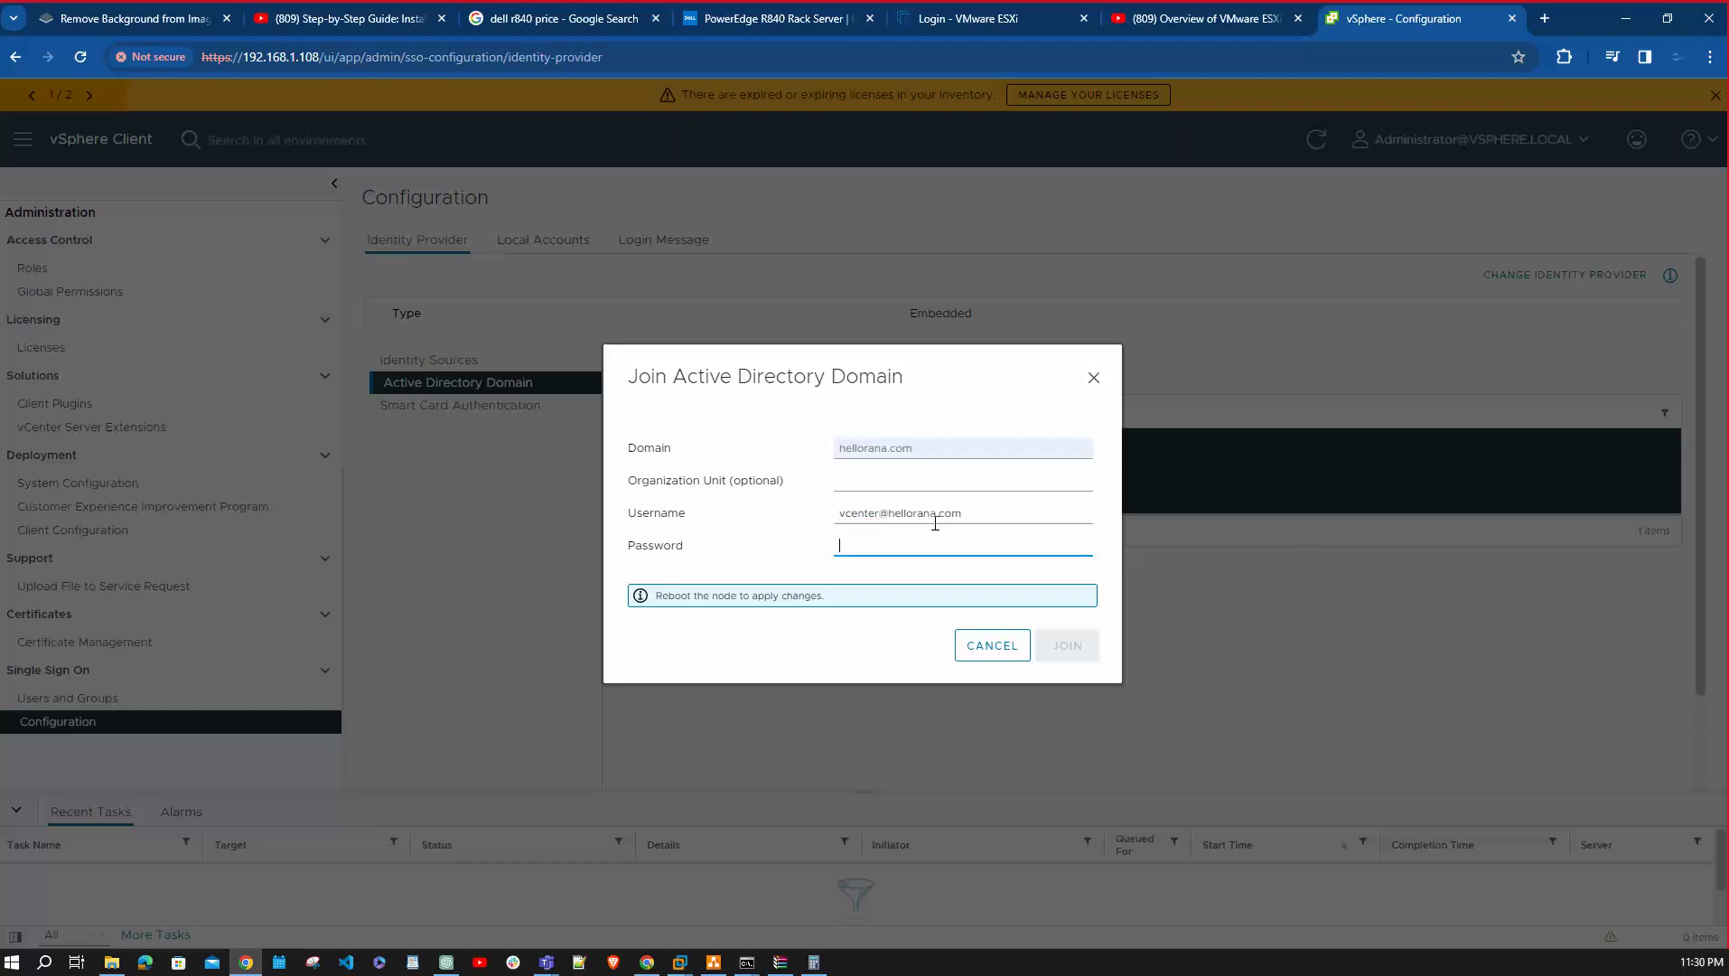
text(••••••)
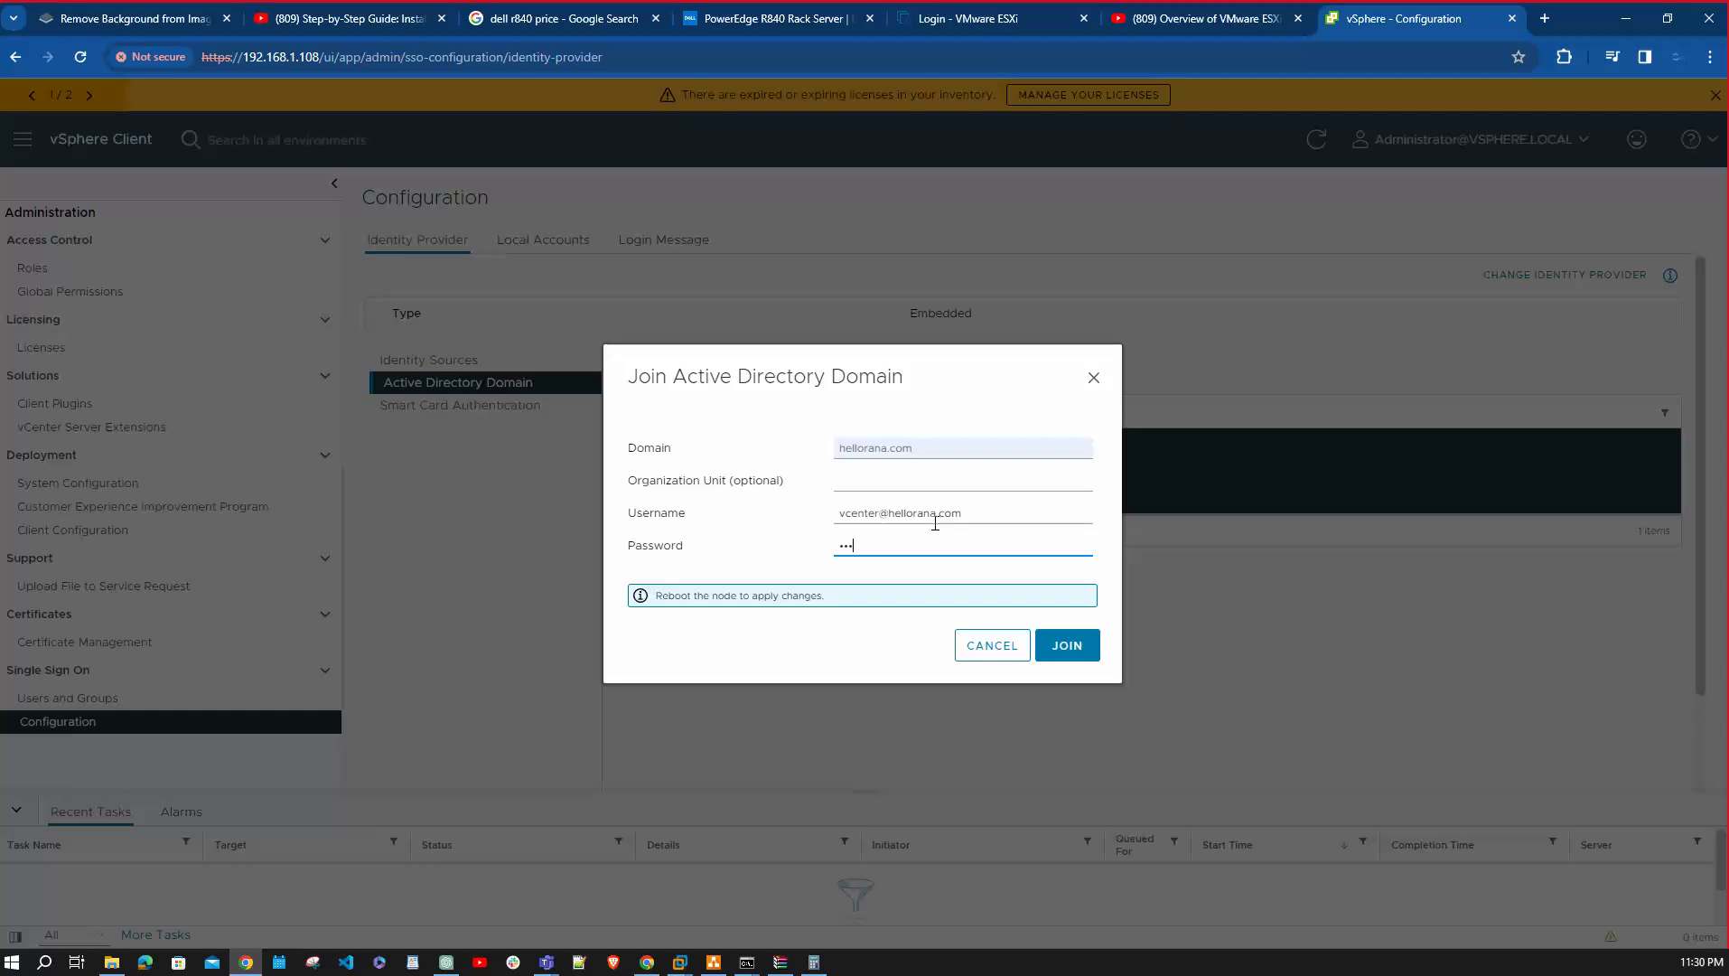
text(••••••)
click(1062, 641)
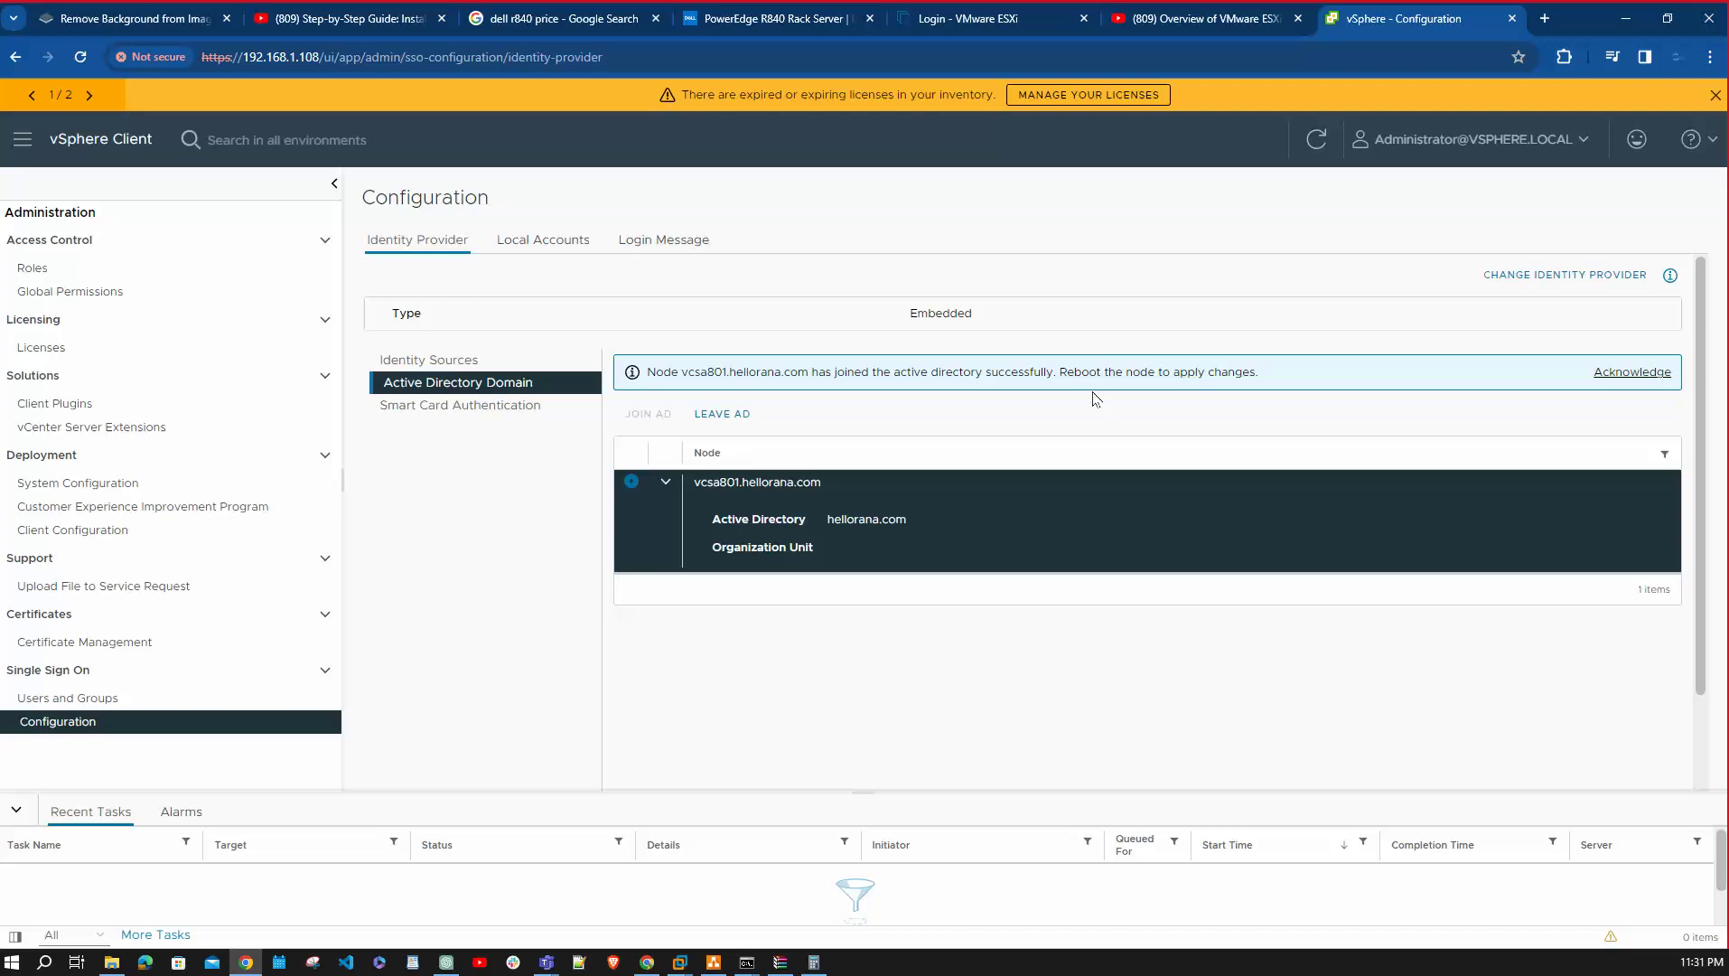
Acknowledge the domain-join banner, review the Identity Sources list, and go back to Home.
click(1655, 372)
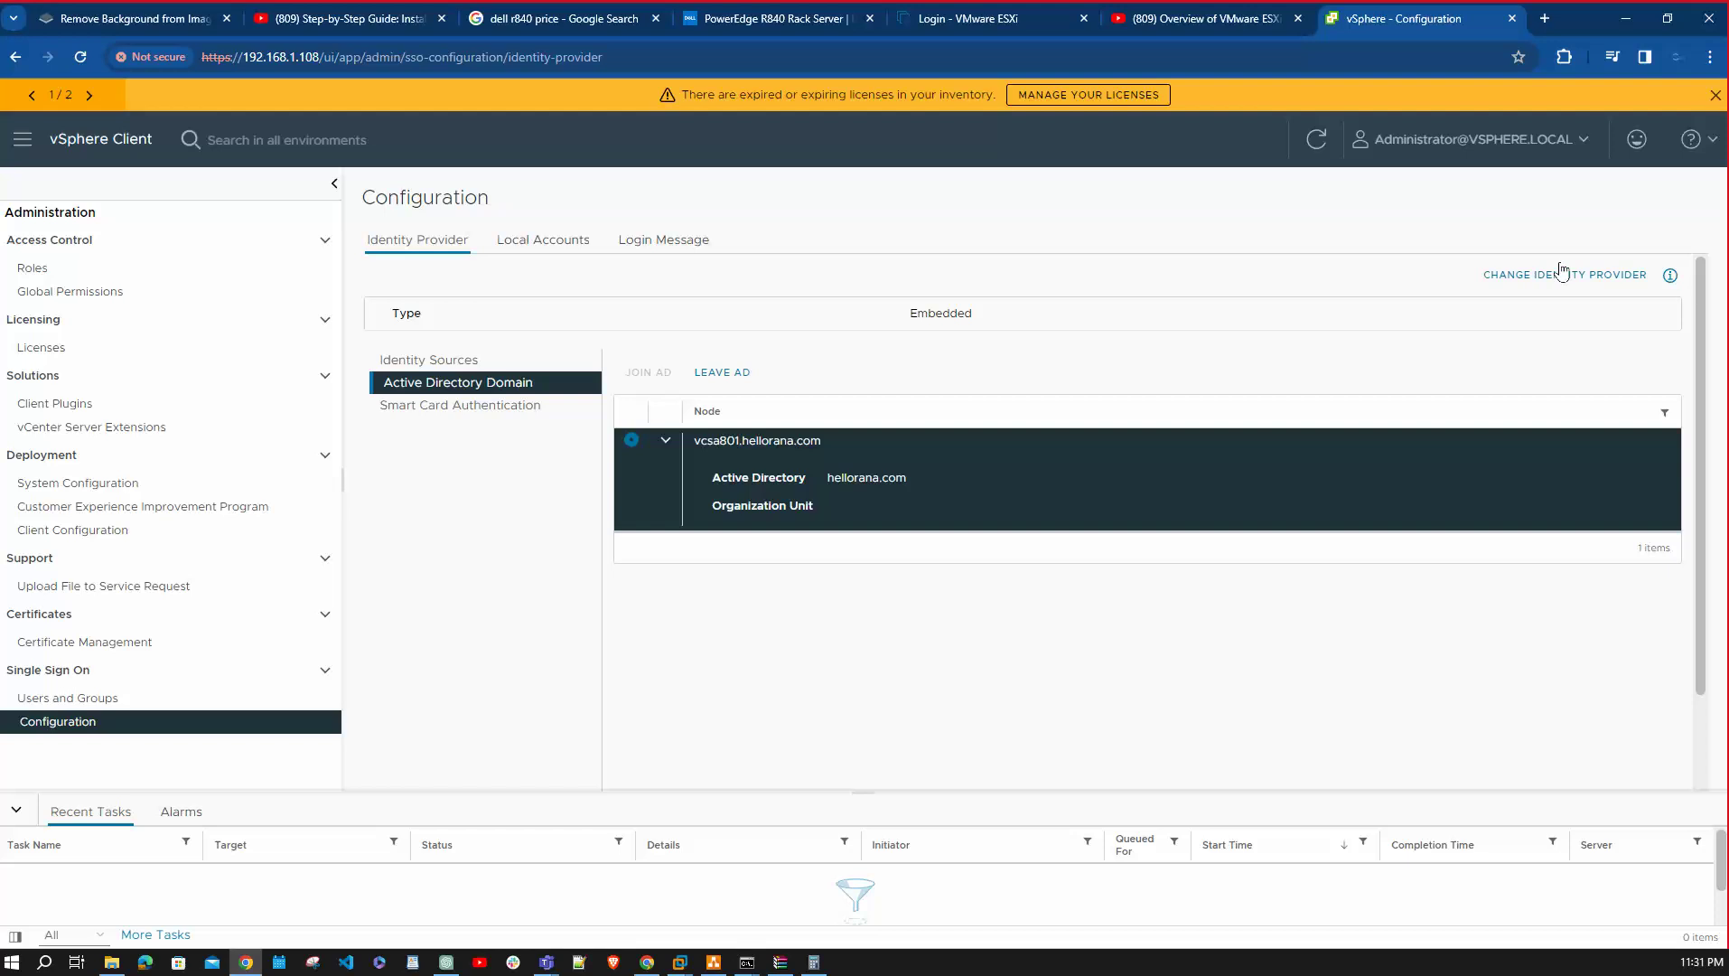
scroll(810, 610, down, 2)
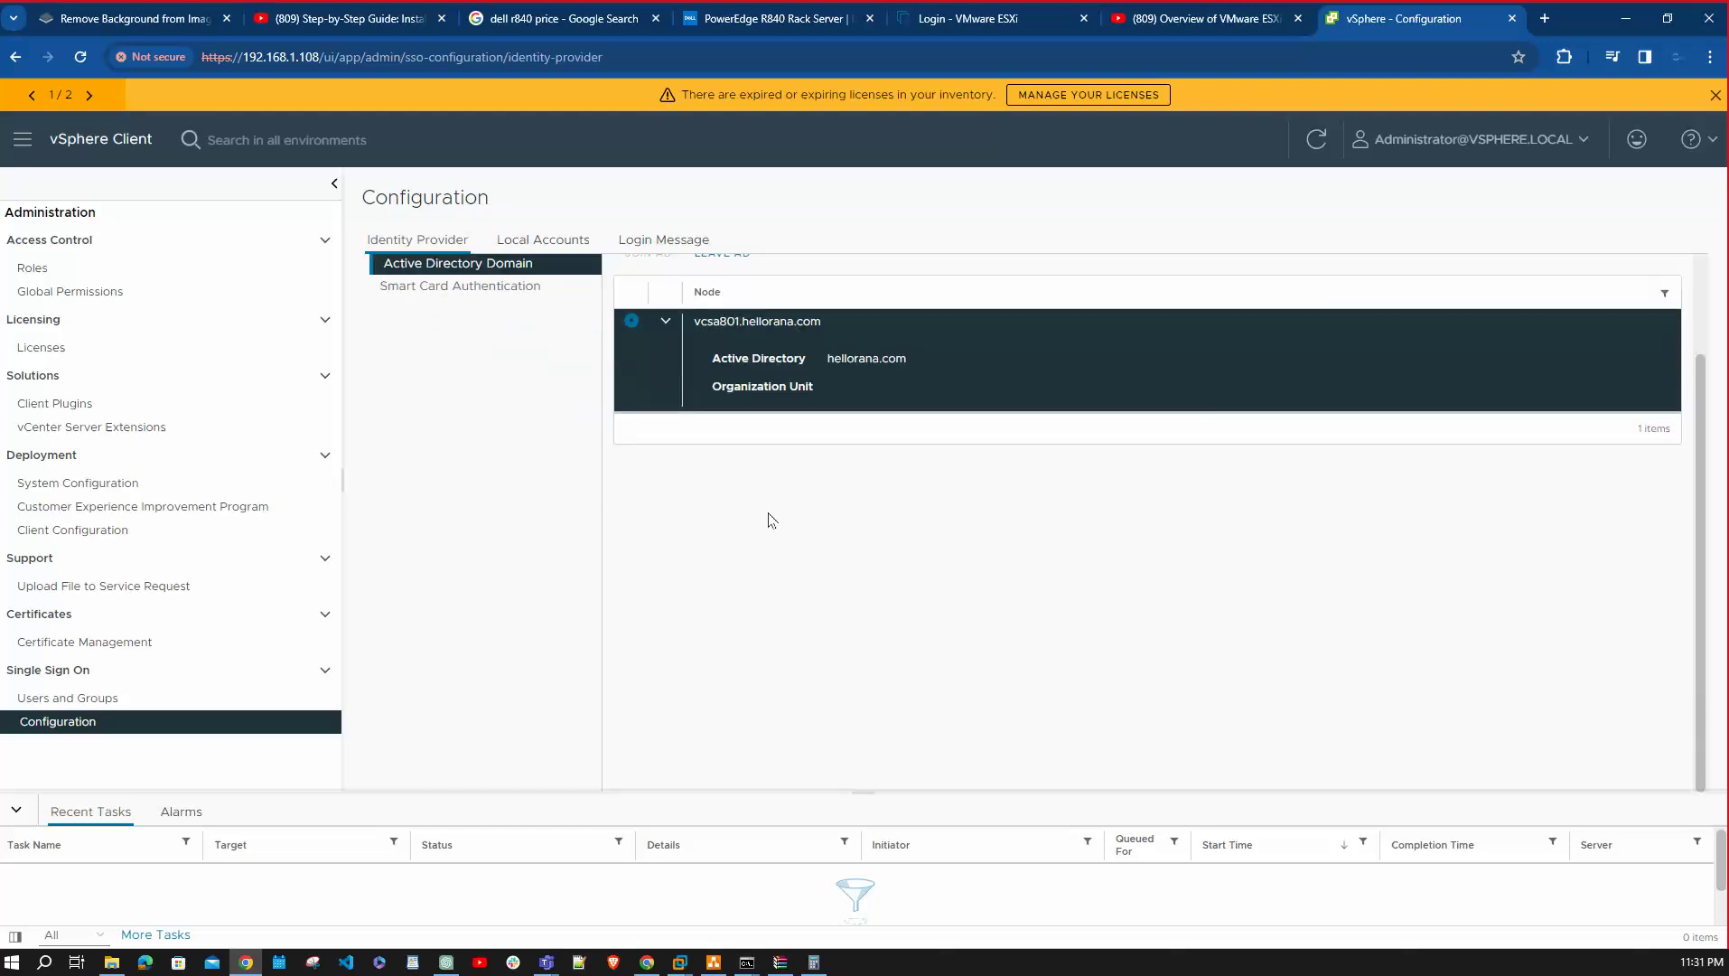
scroll(495, 341, up, 2)
click(455, 361)
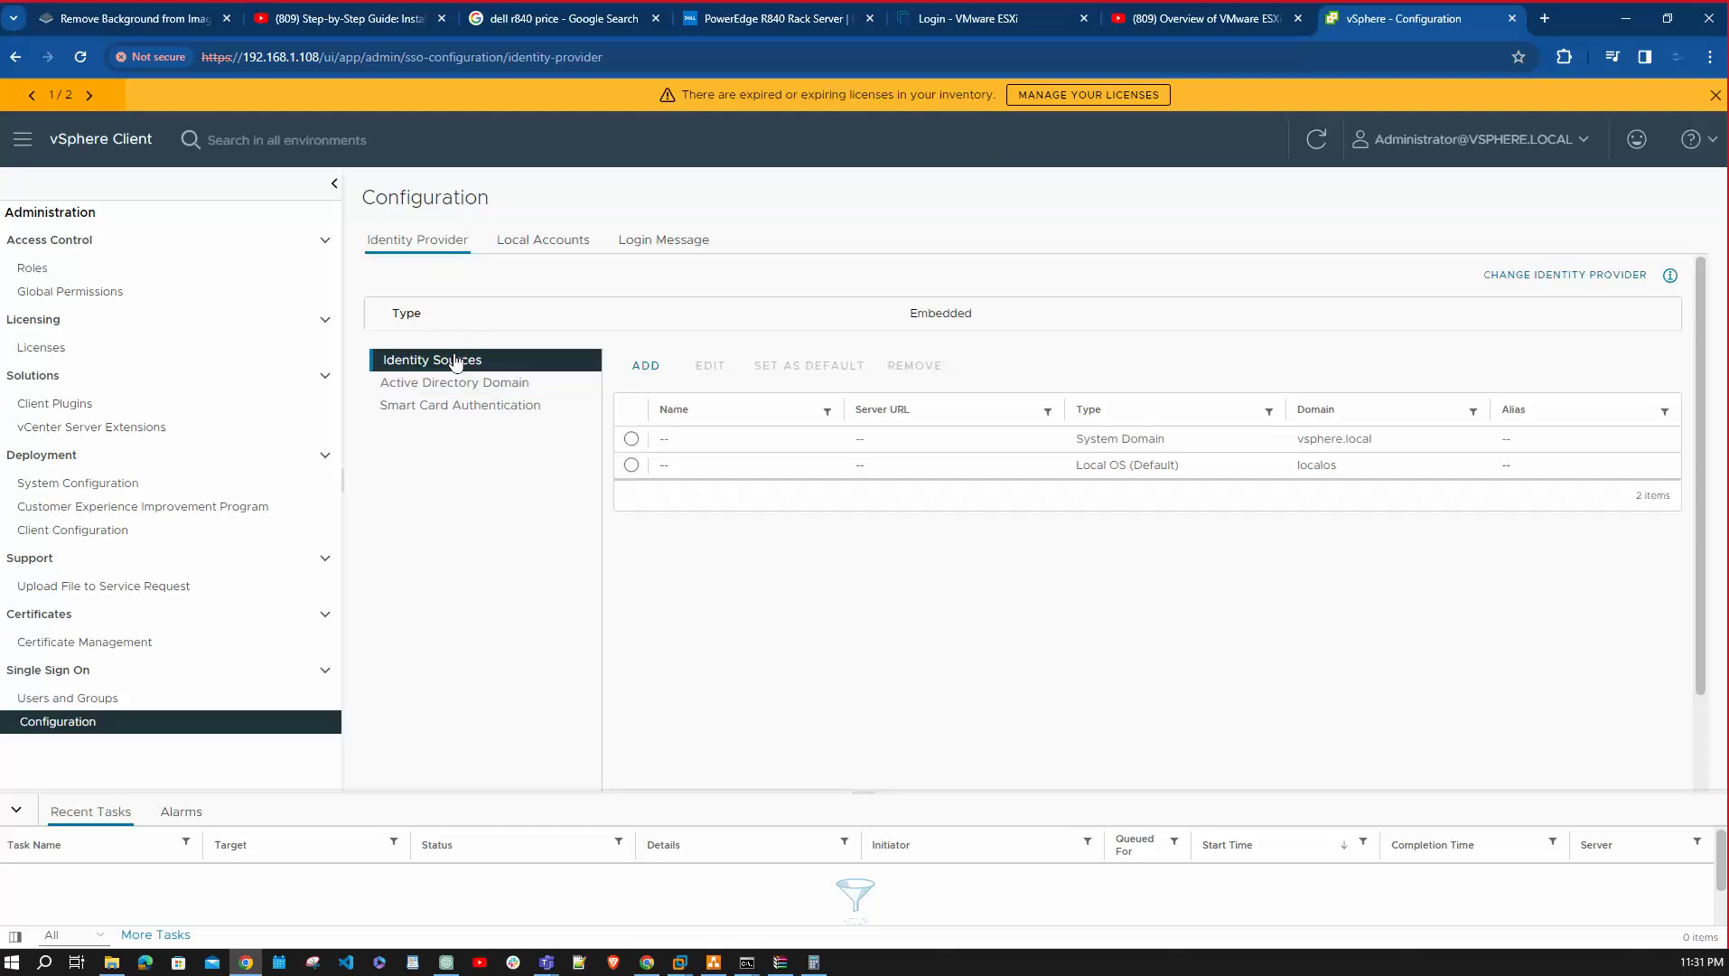
scroll(989, 481, down, 2)
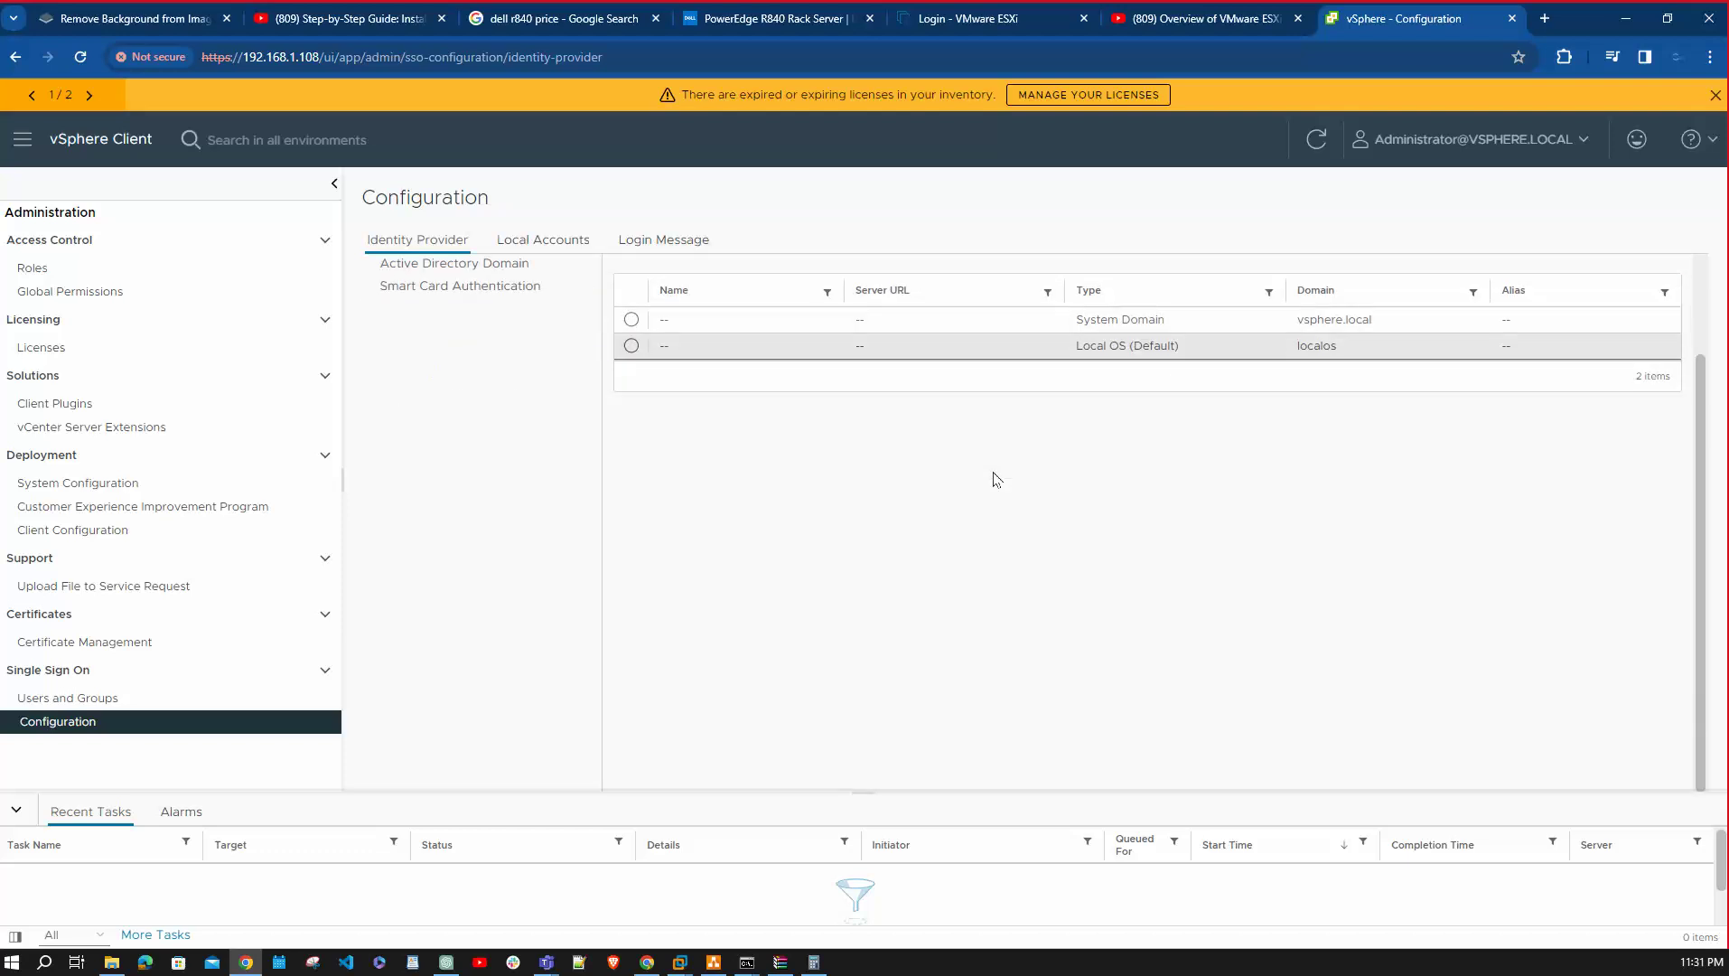
scroll(944, 420, up, 2)
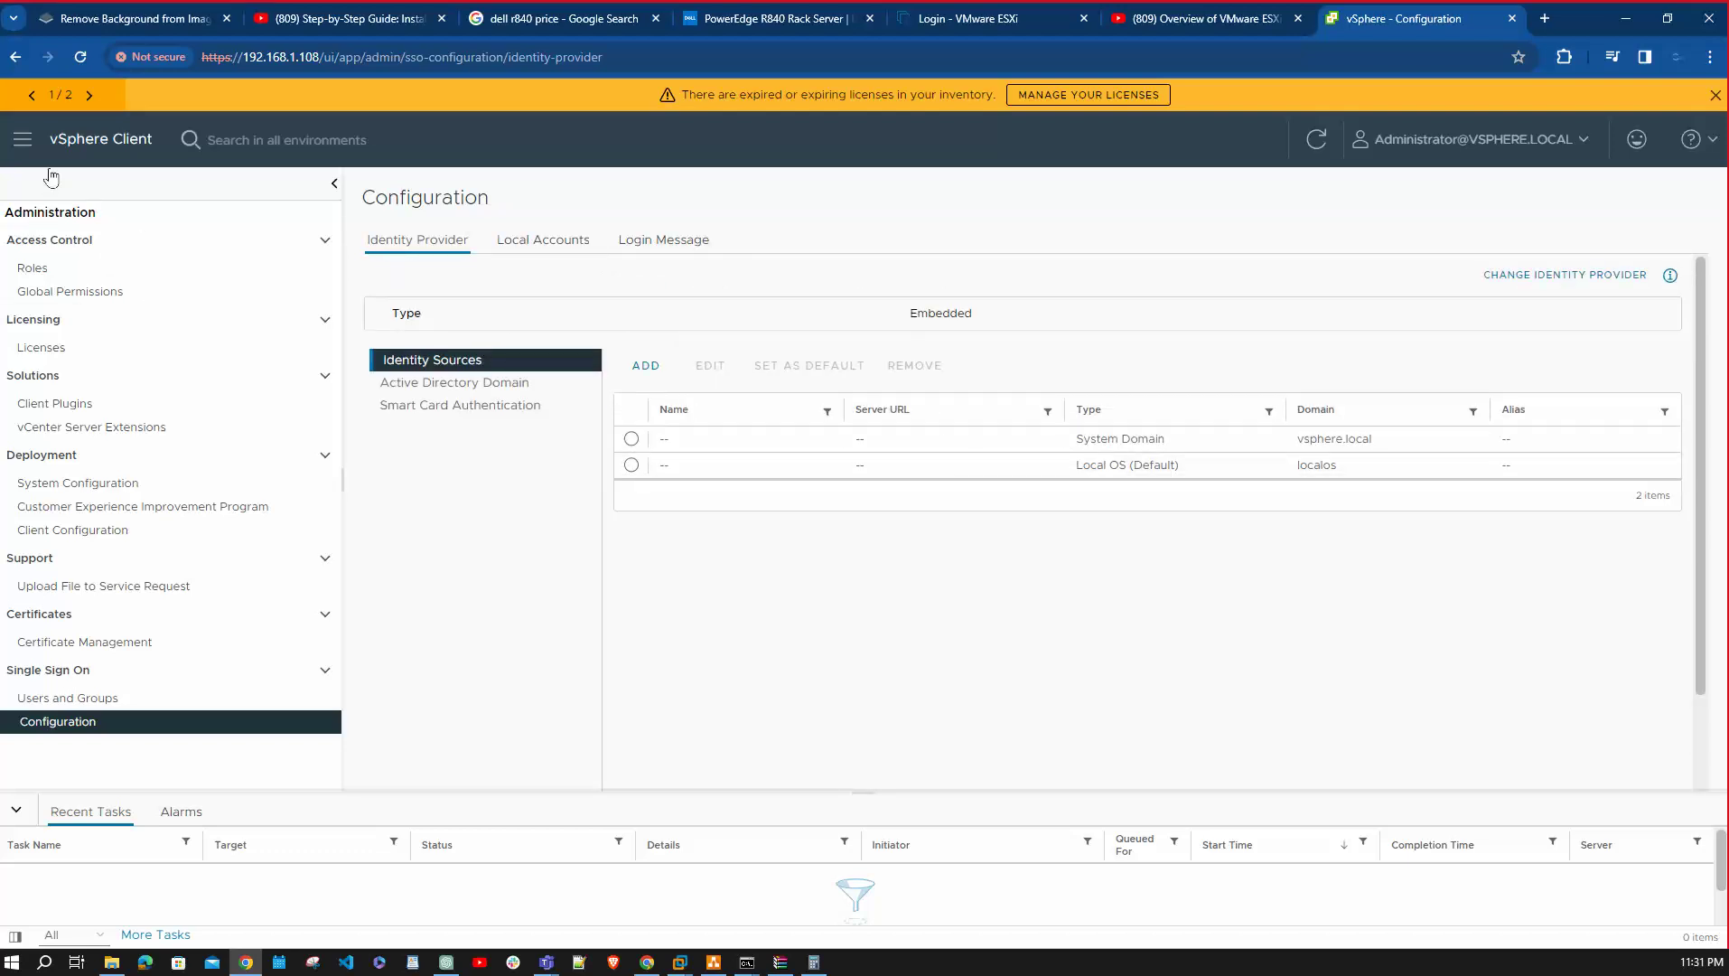
click(23, 138)
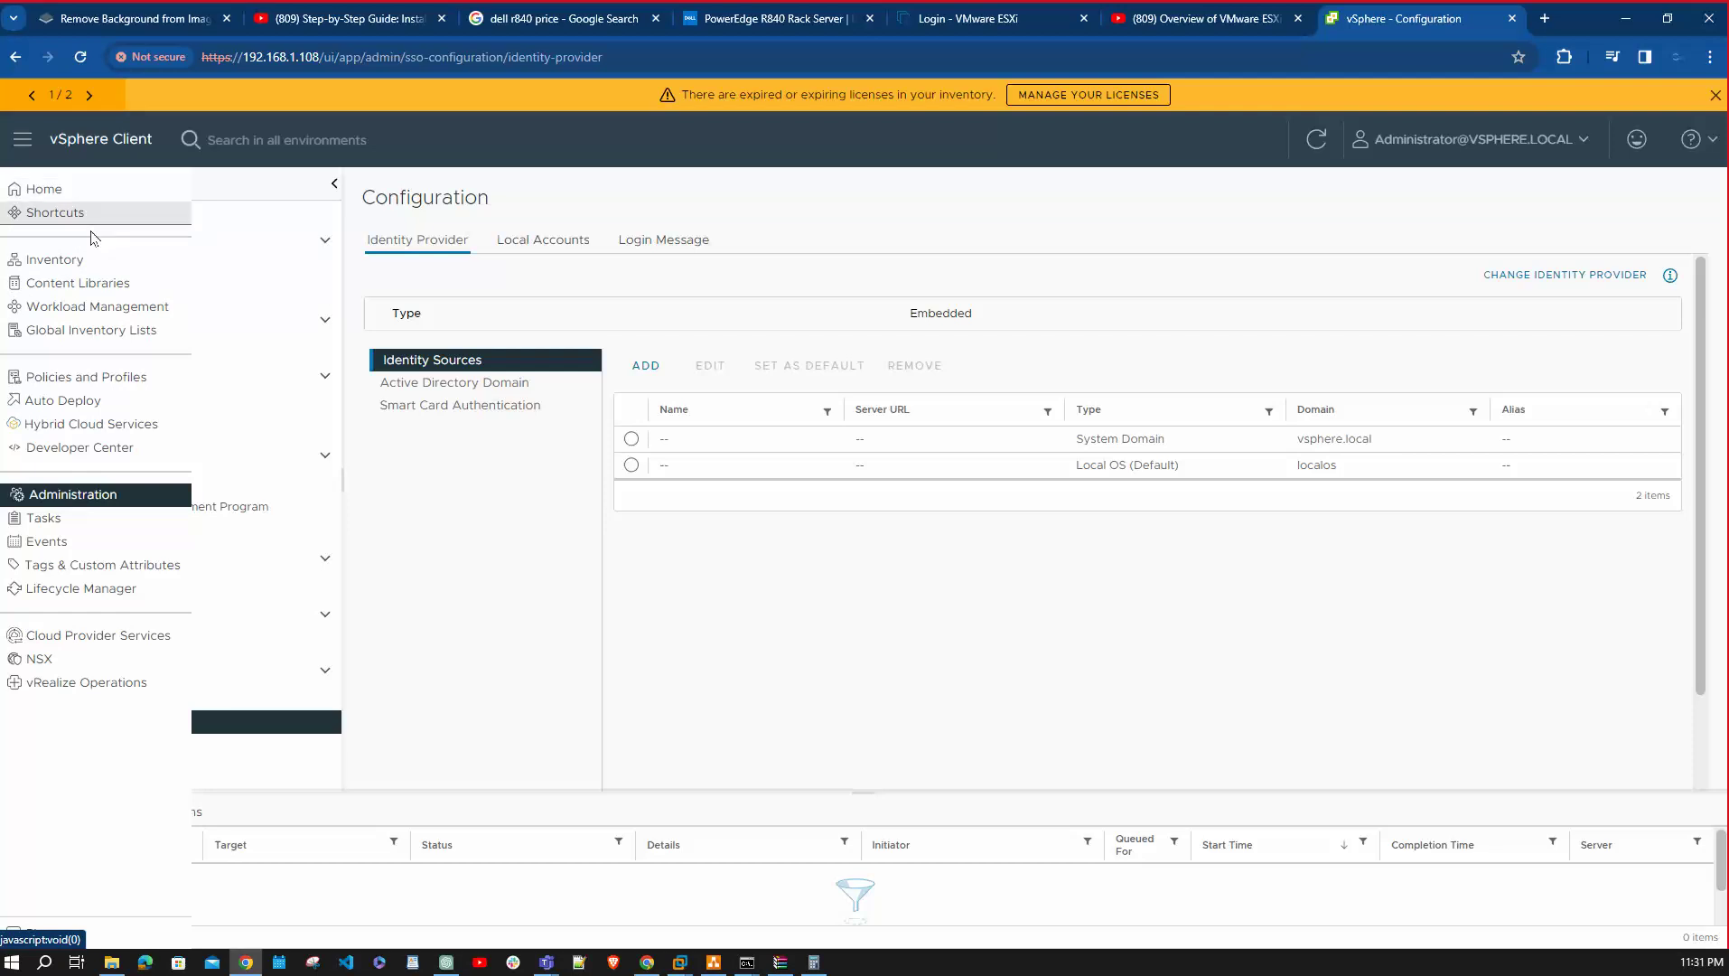
click(62, 189)
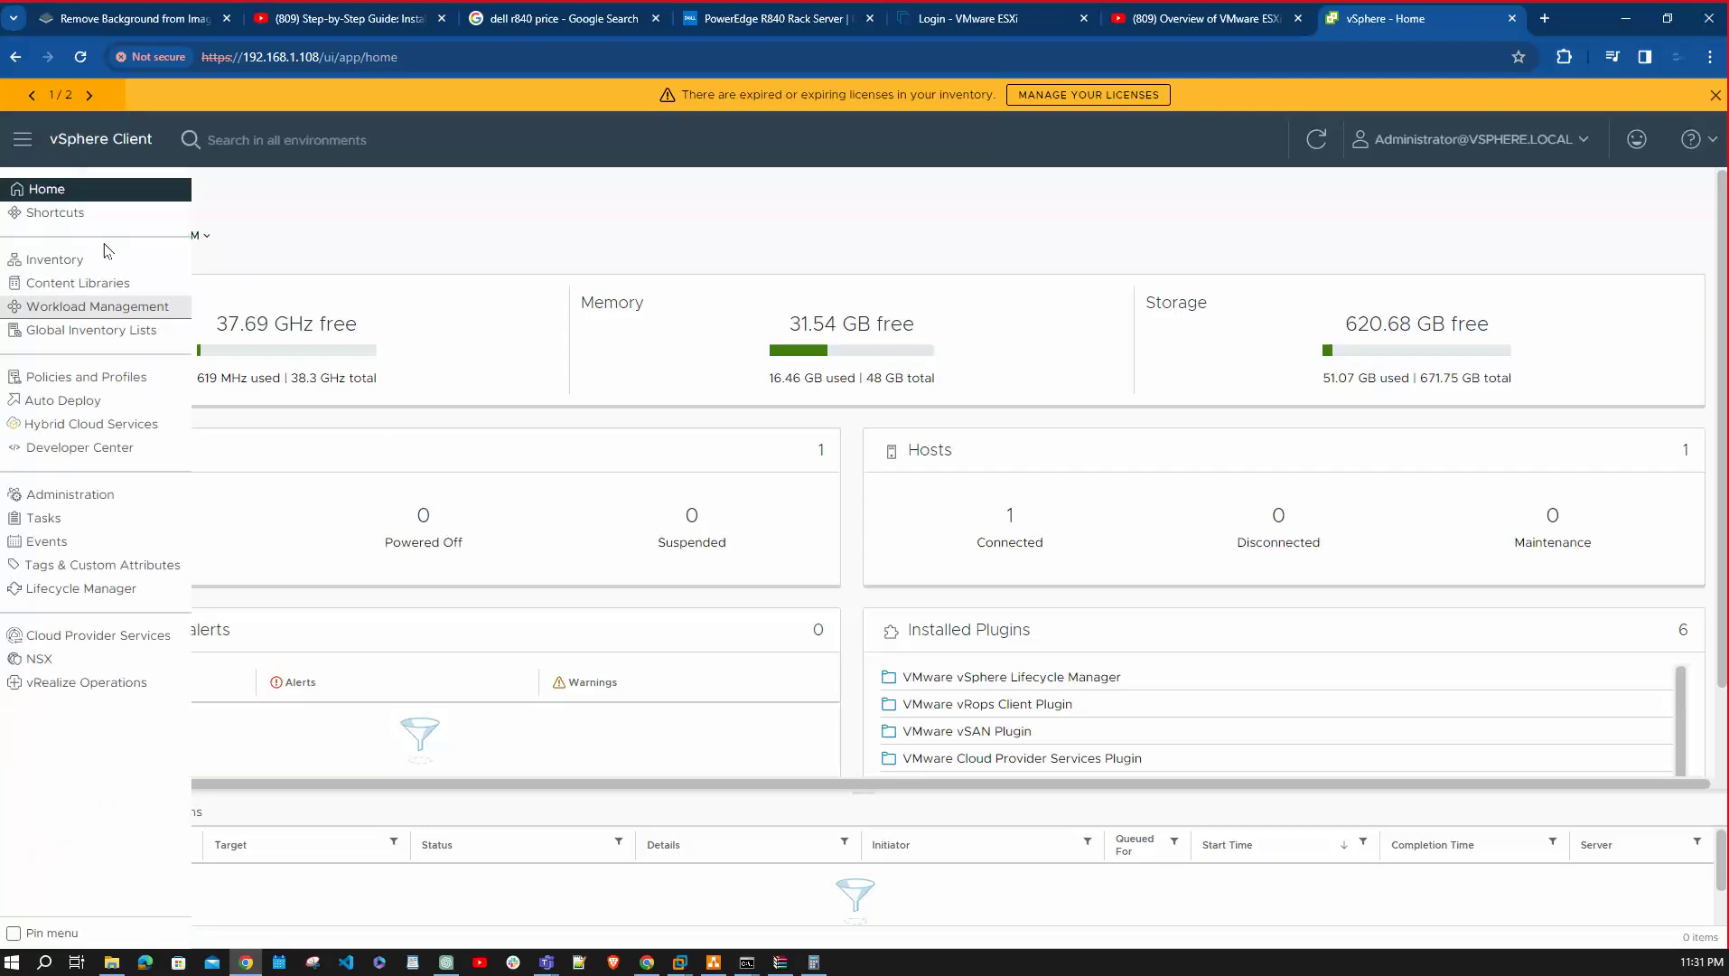
Select host 192.168.1.101 in the inventory, dismiss its actions menu without rebooting, and refresh.
click(59, 262)
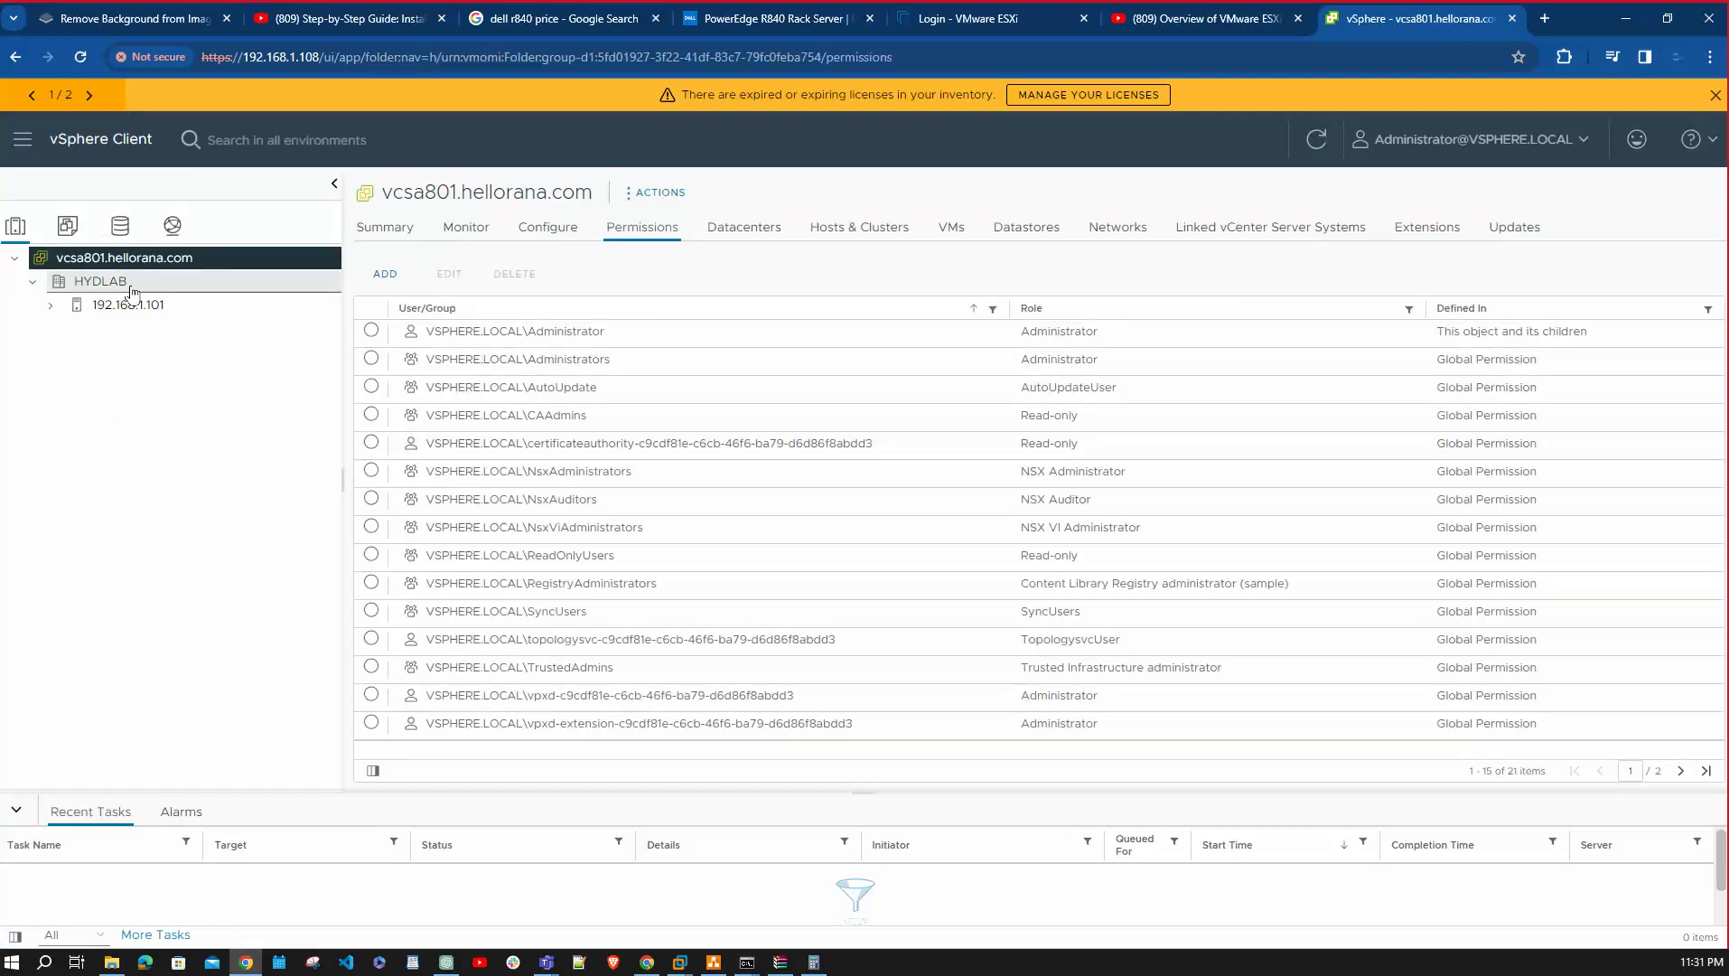
click(131, 305)
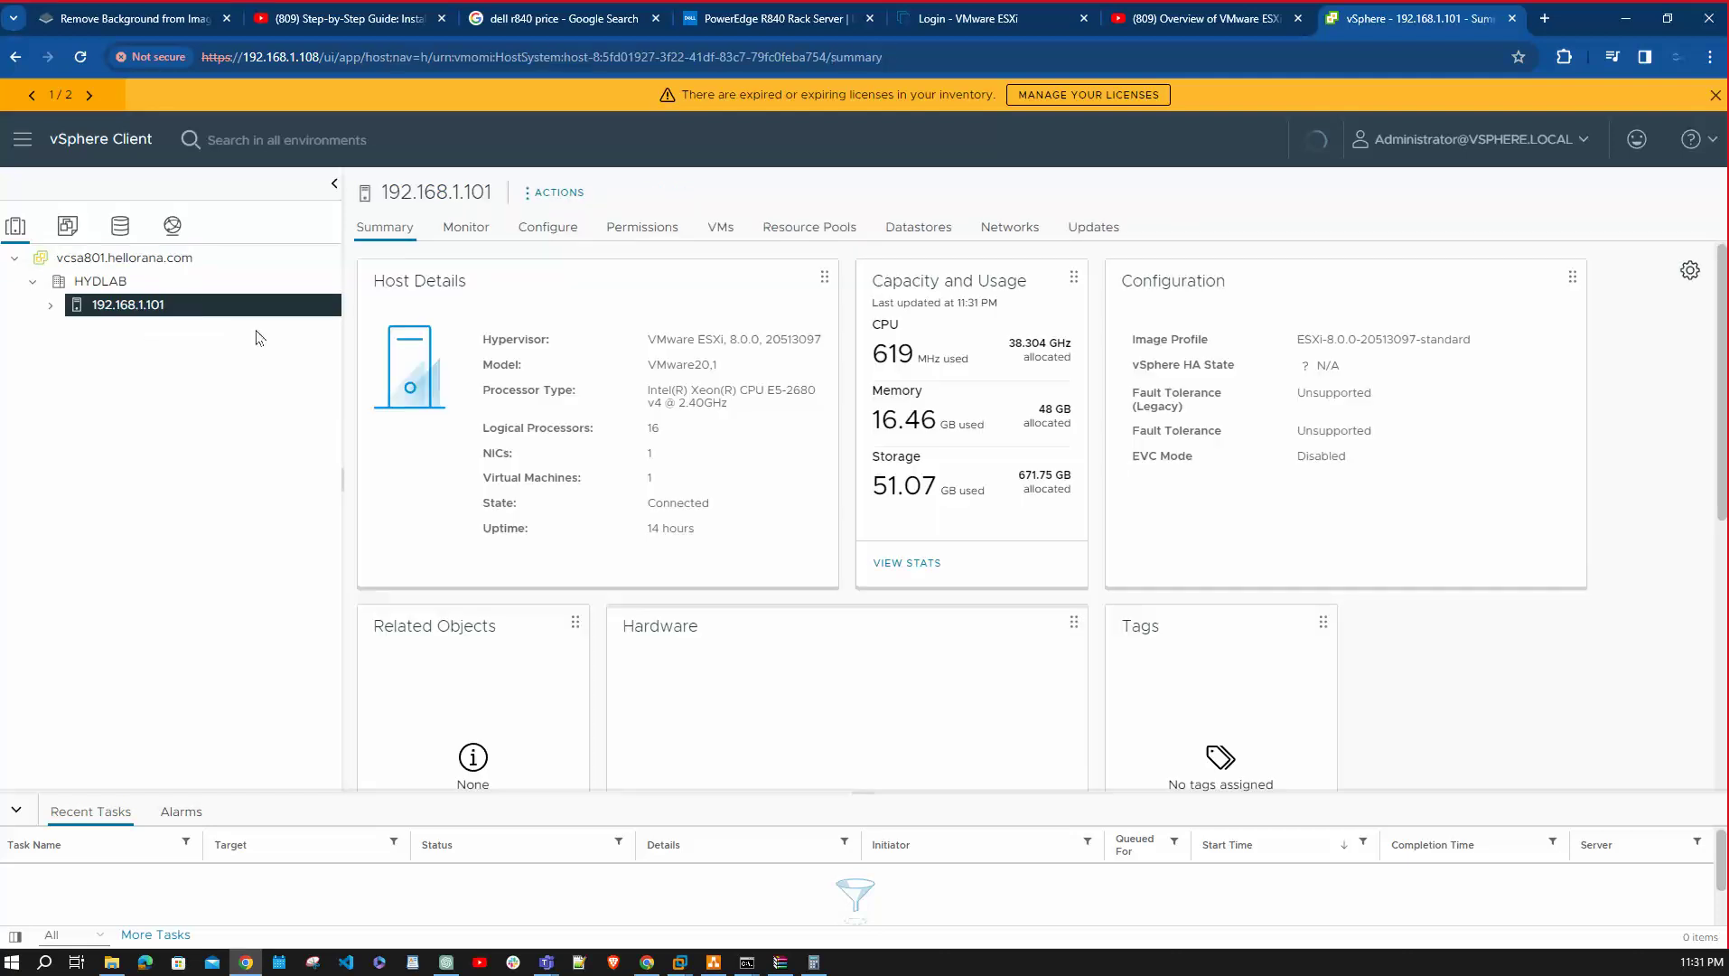
right_click(185, 302)
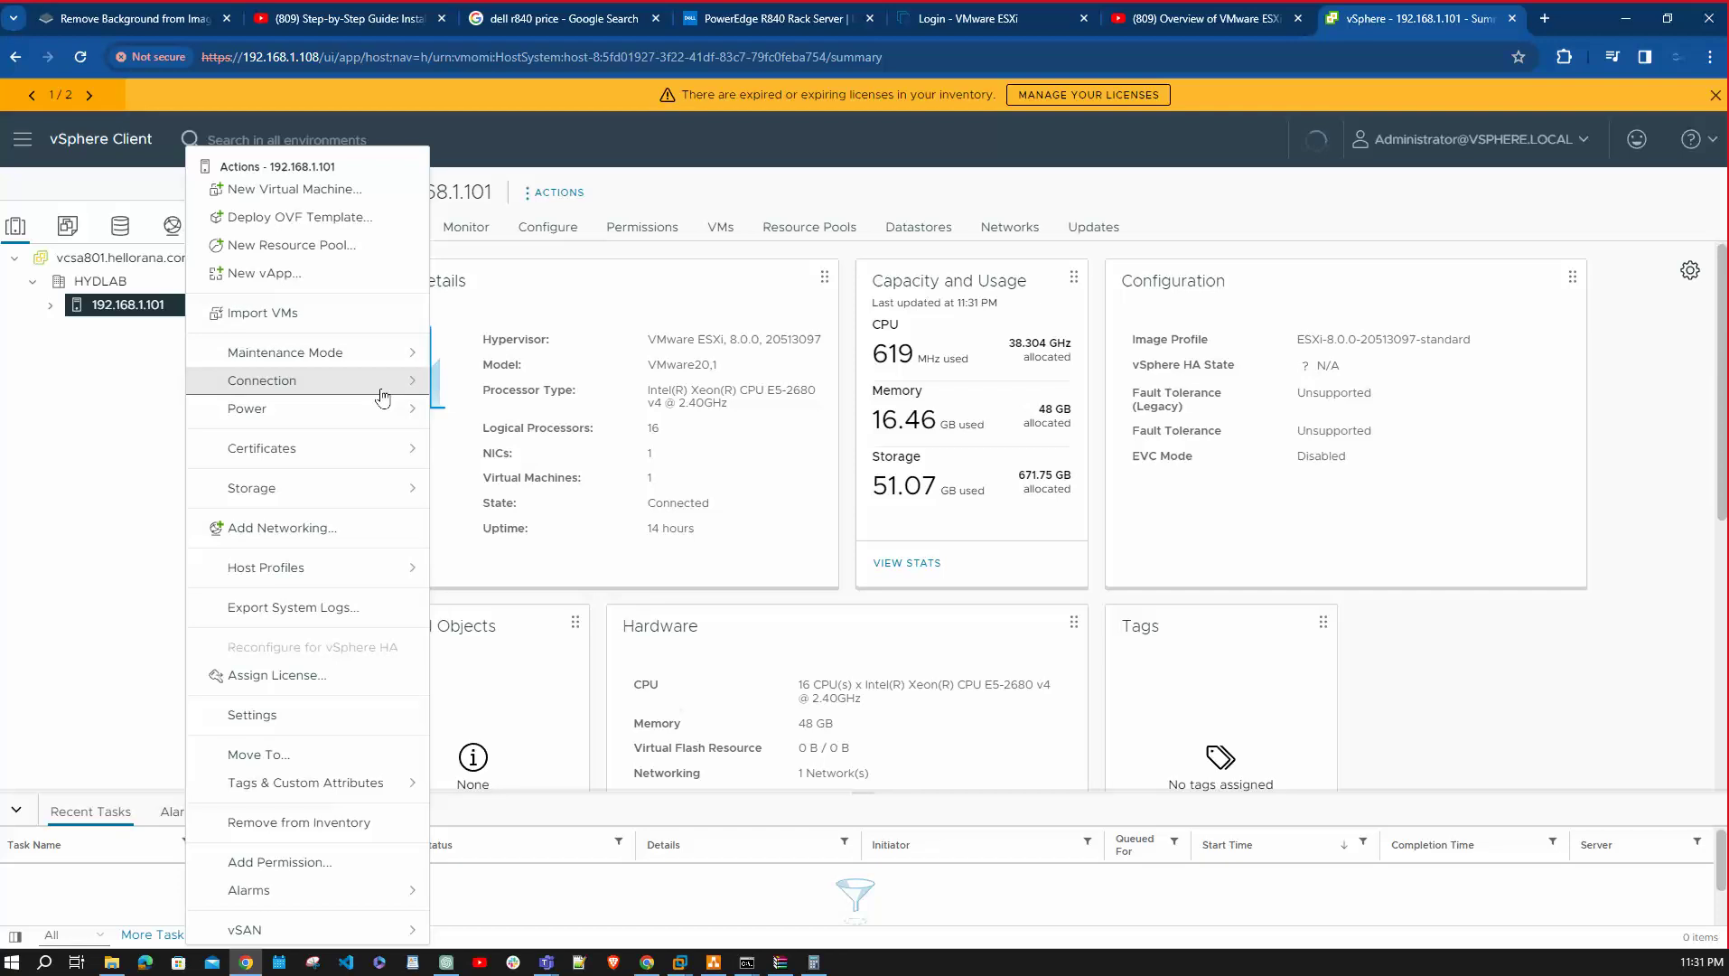
mouse_move(385, 410)
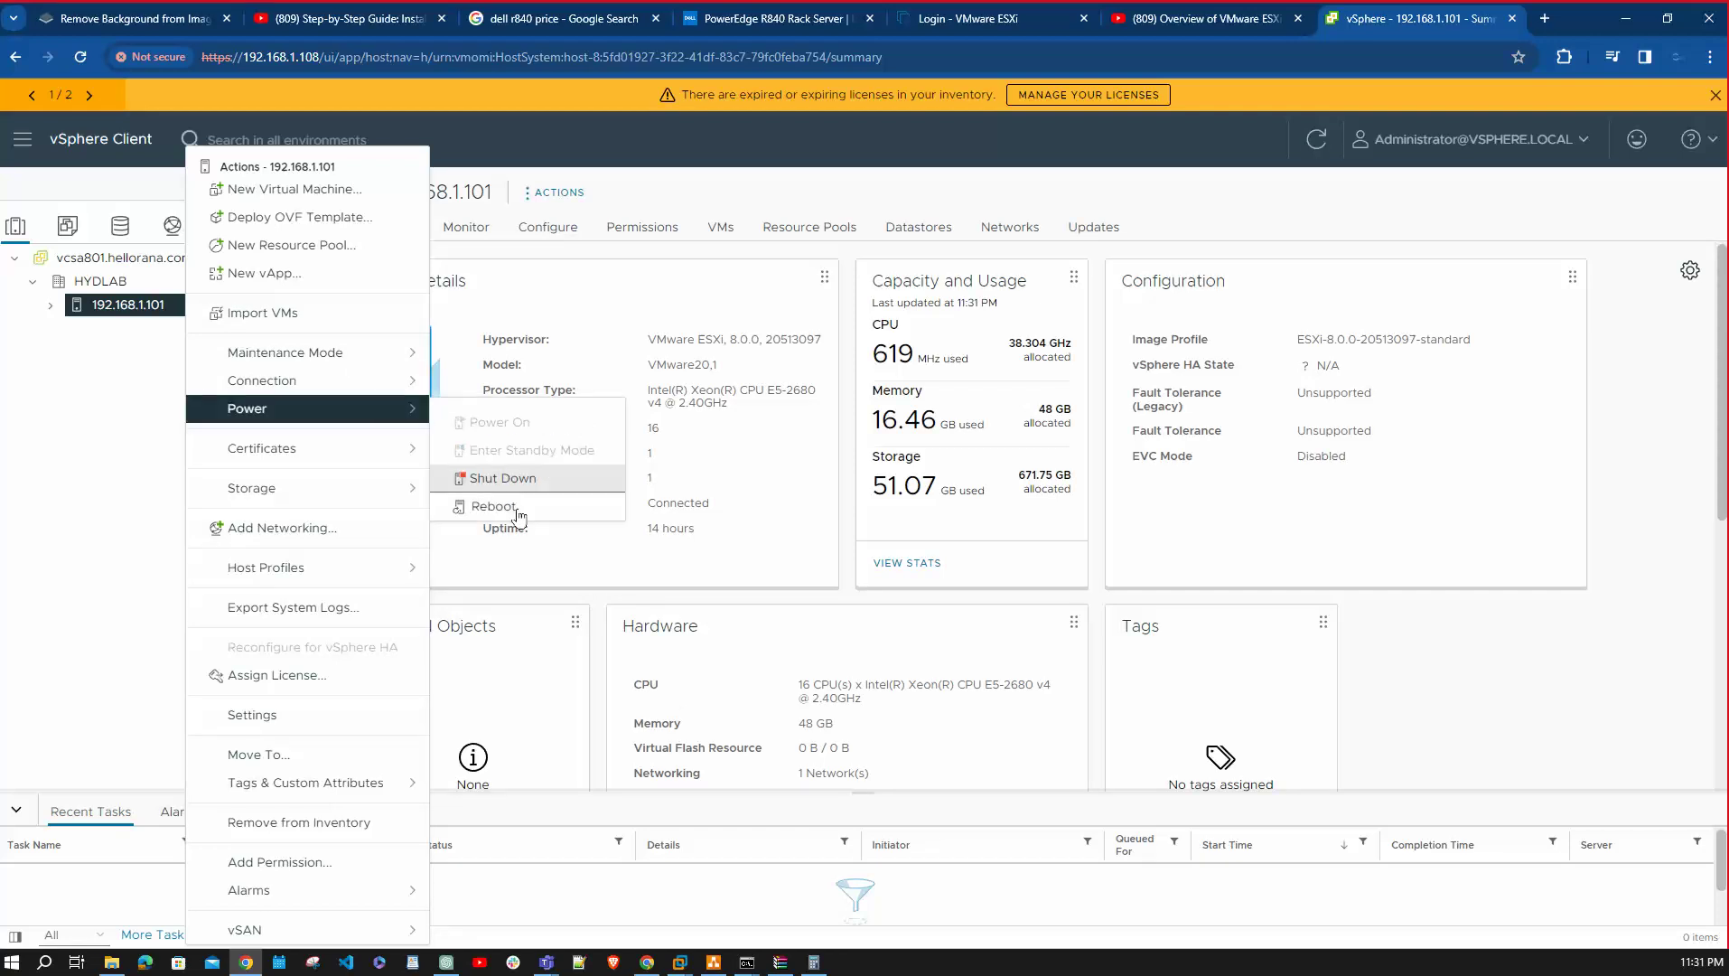
click(51, 445)
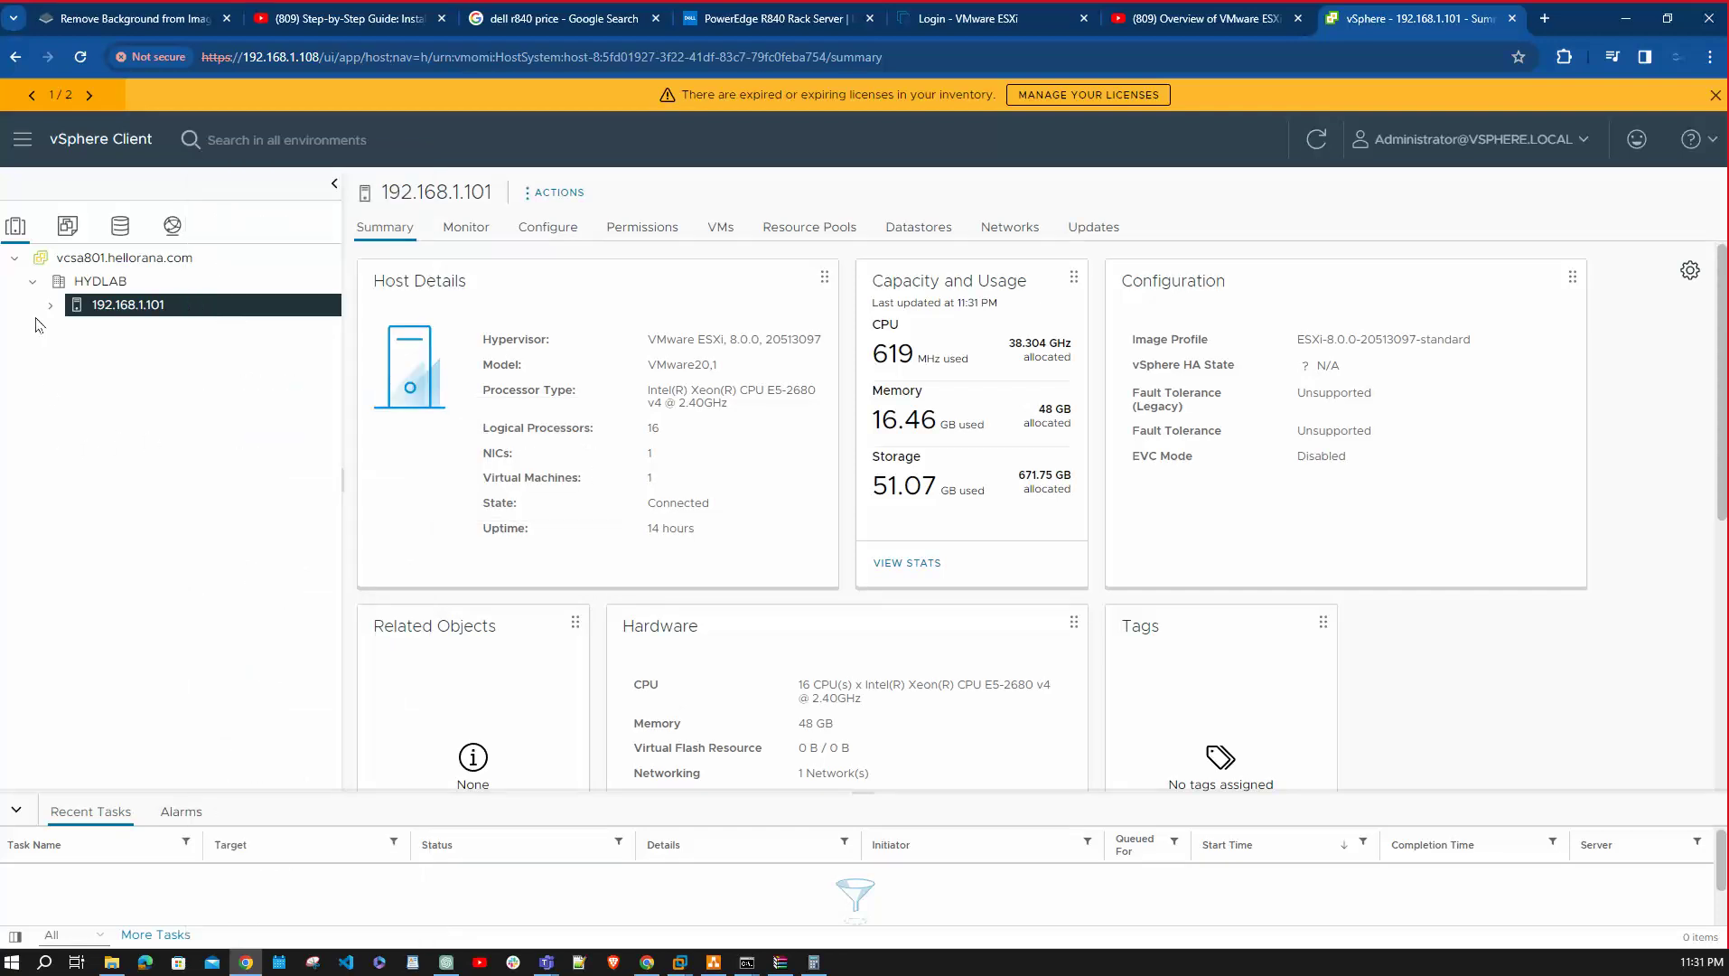
click(49, 305)
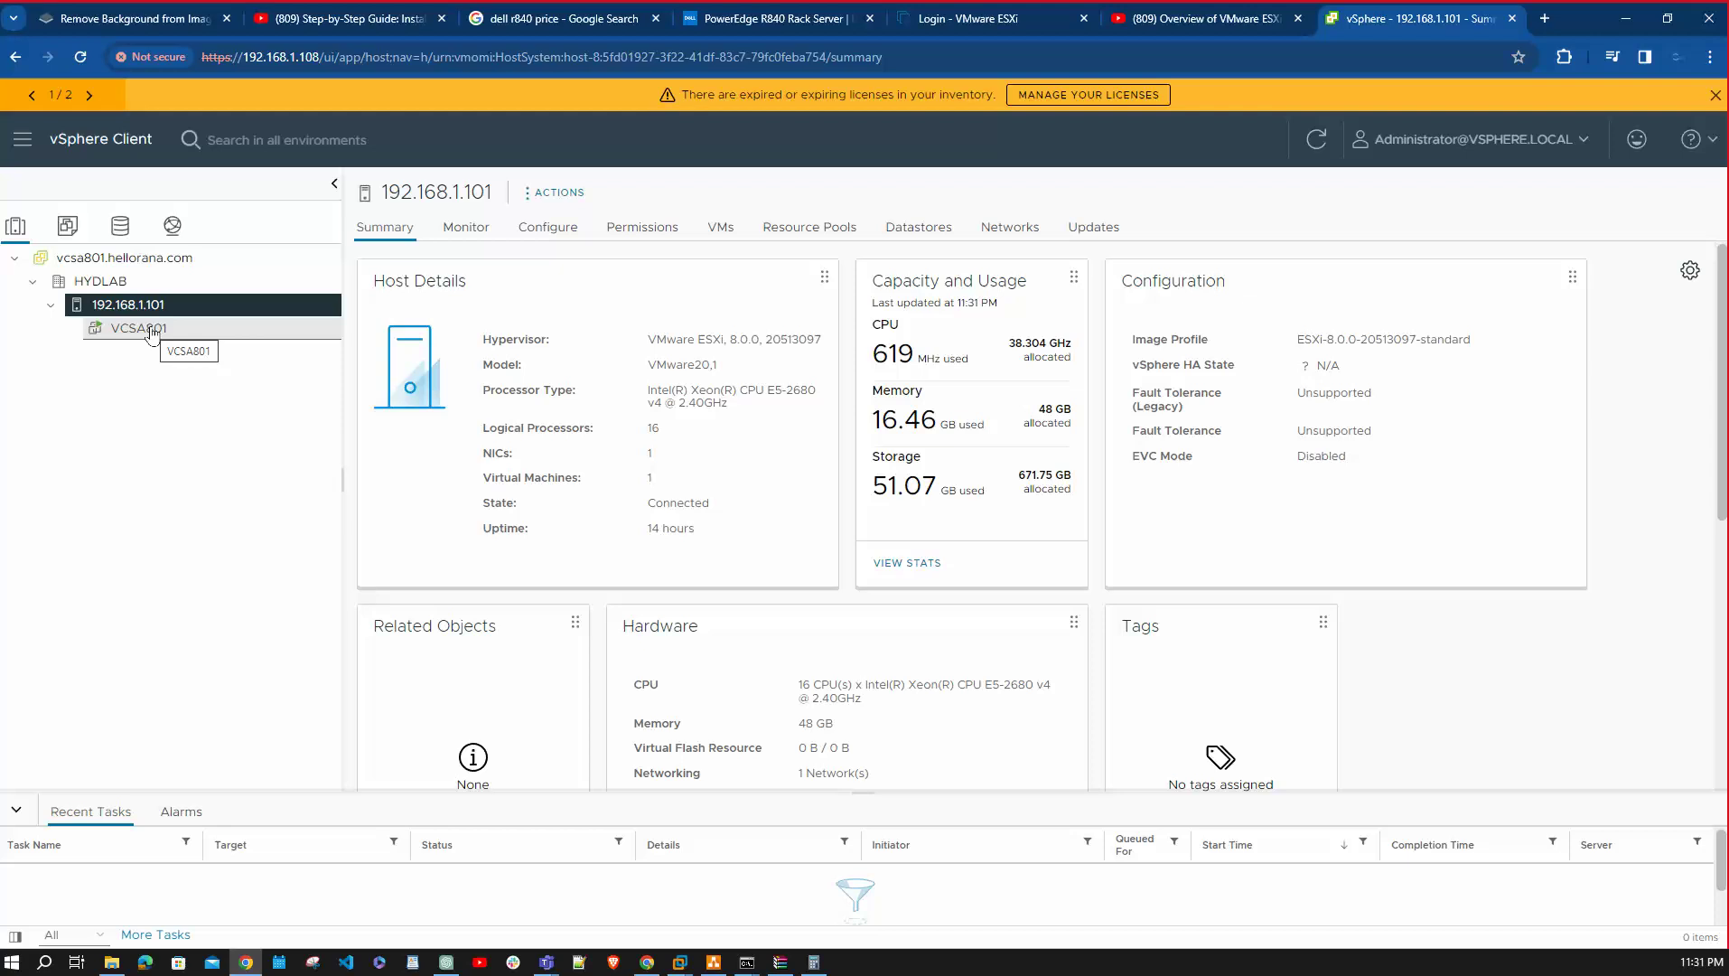
click(1316, 137)
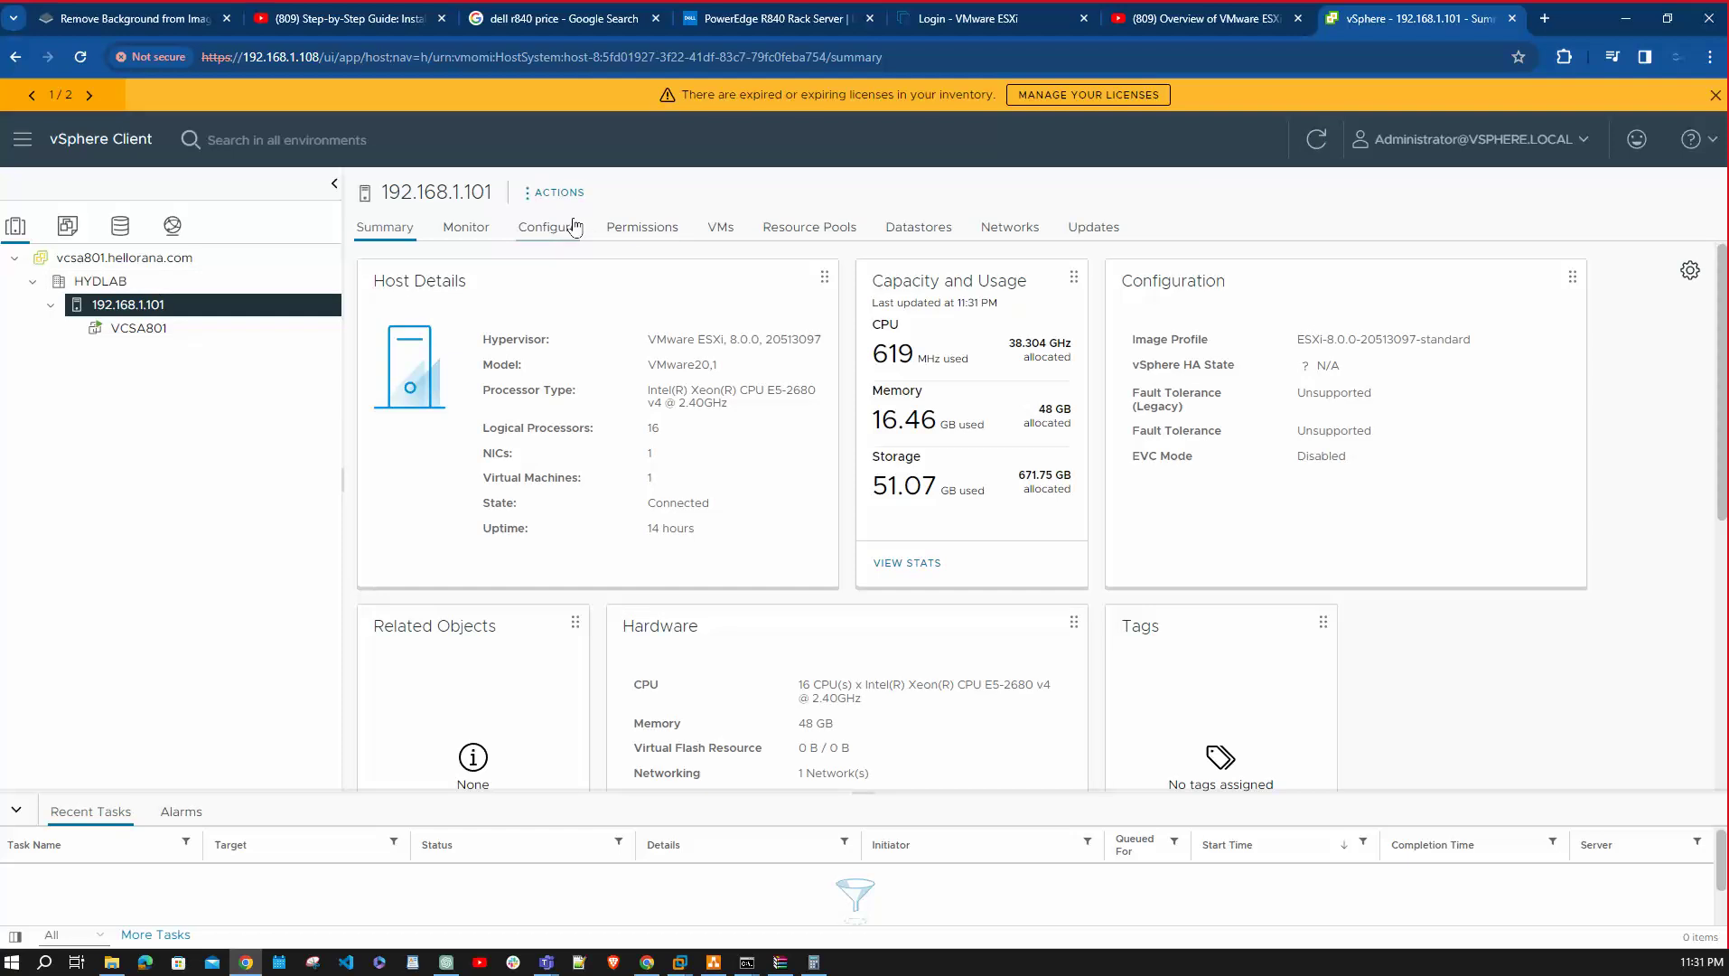
Check the host's new-permission Domain list, still only vsphere.local and localos, then cancel.
click(639, 226)
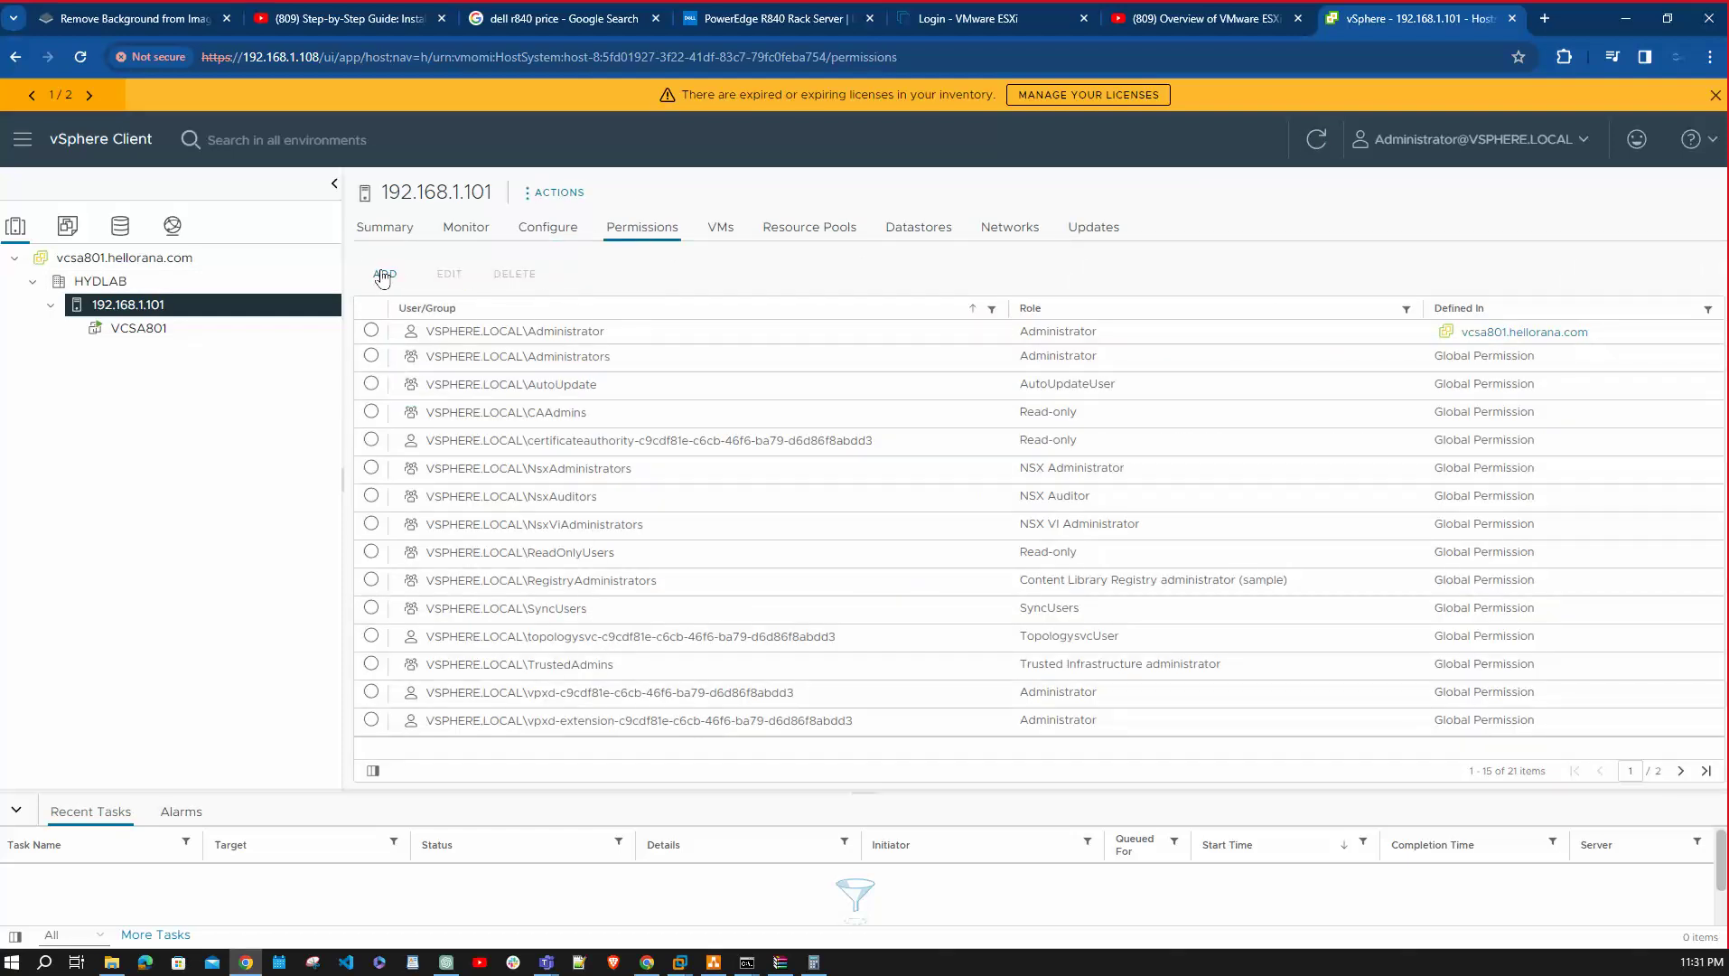
click(383, 275)
click(849, 438)
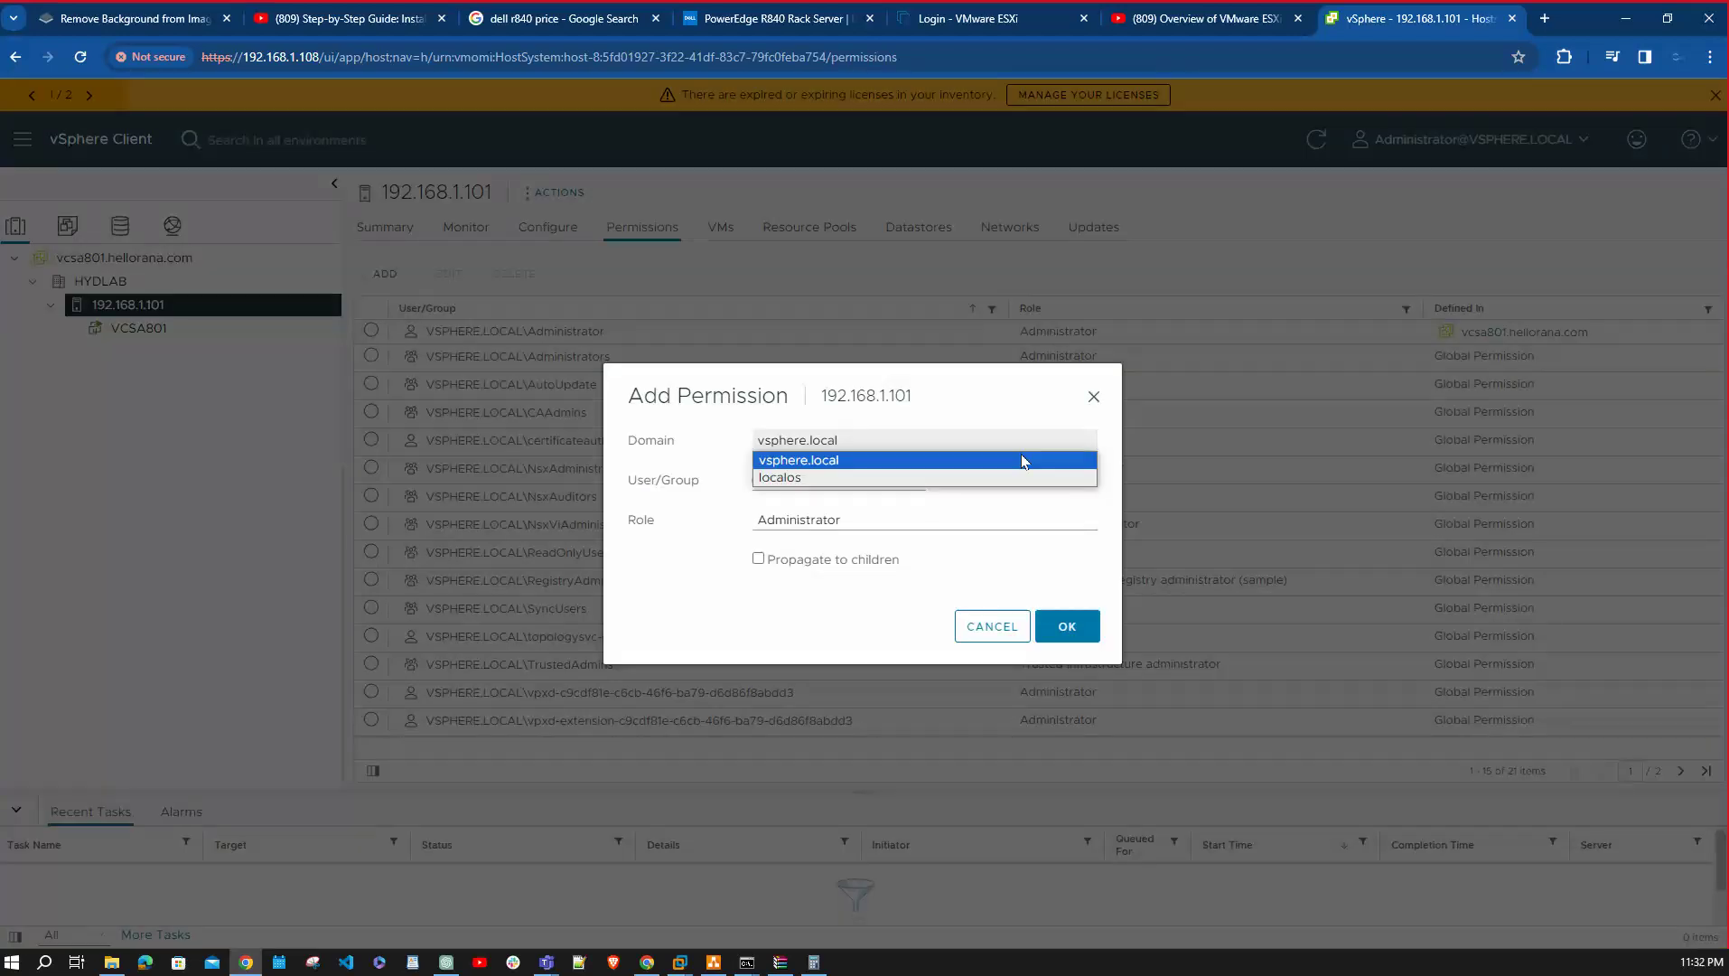
click(1092, 397)
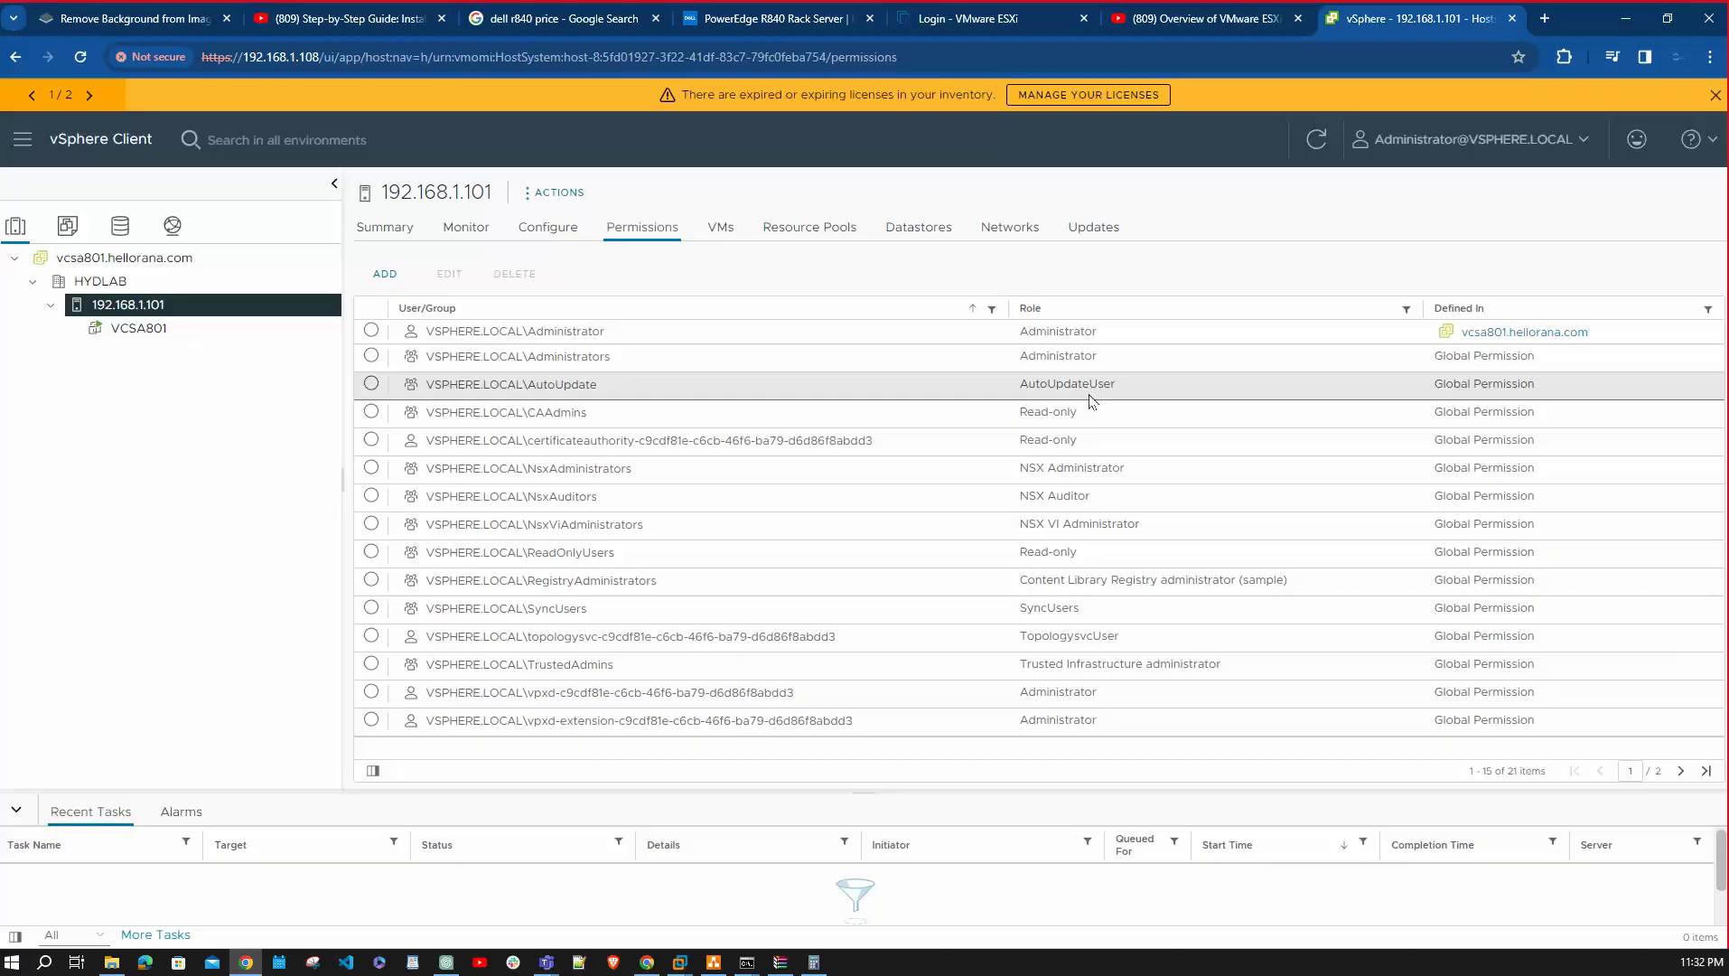
click(22, 139)
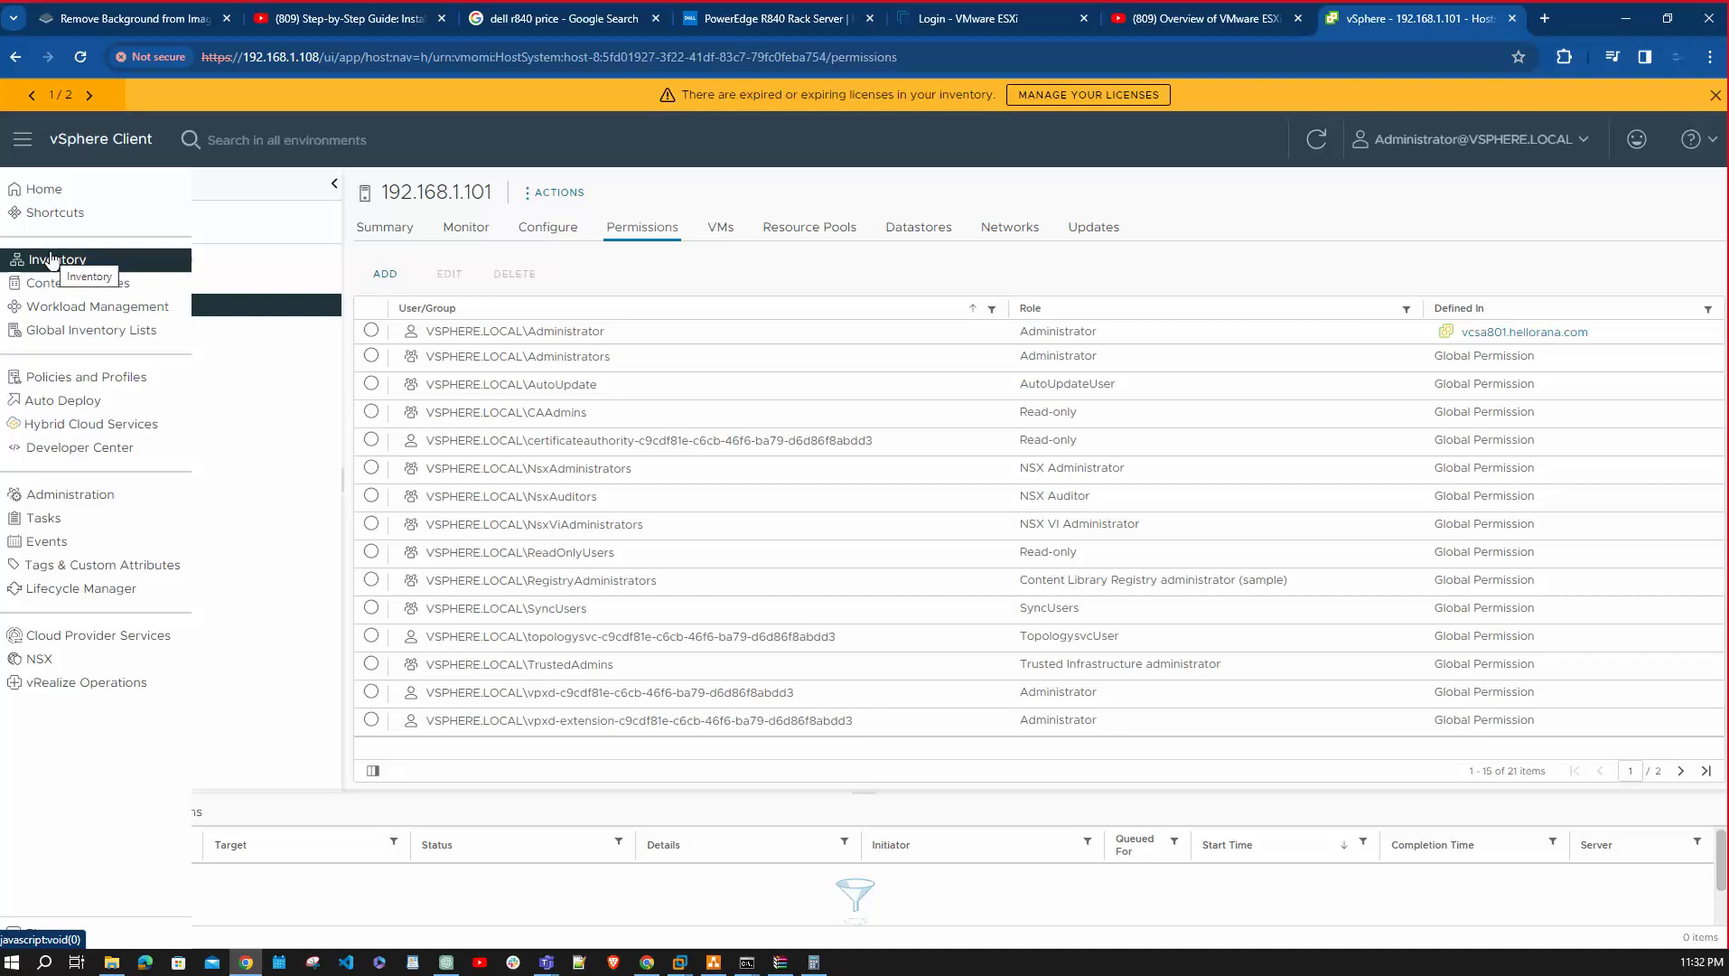
Open Administration > Single Sign On Configuration > Active Directory Domain, showing vcsa801 not joined.
click(86, 506)
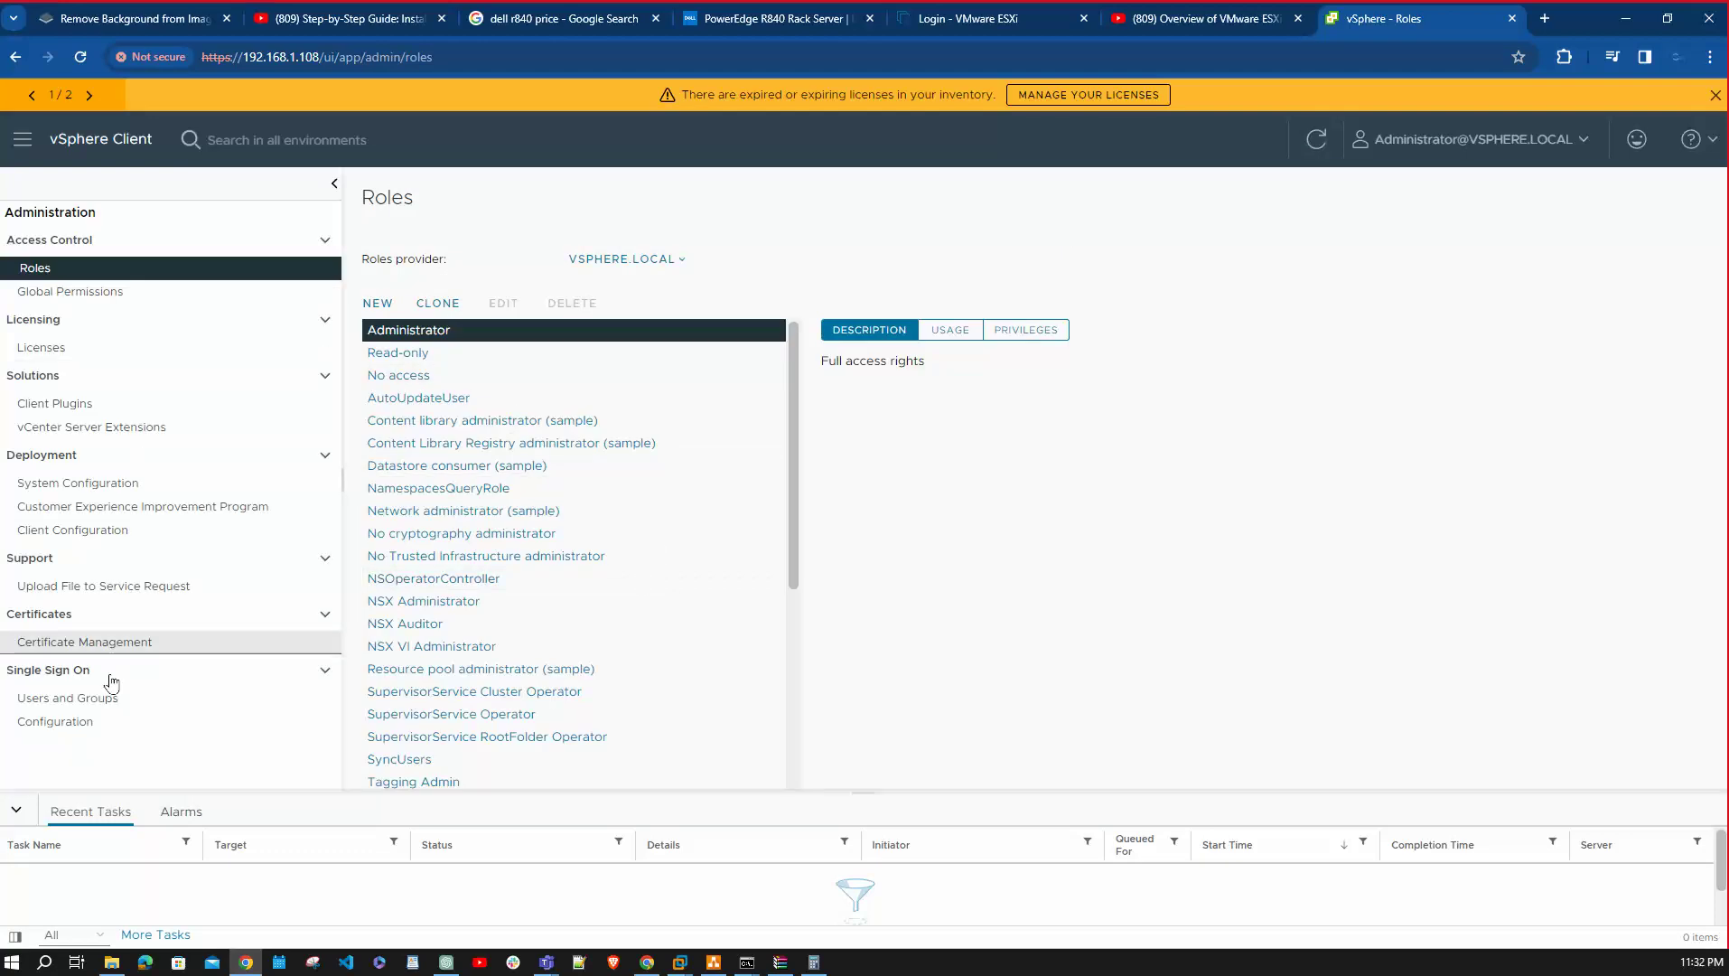
click(86, 721)
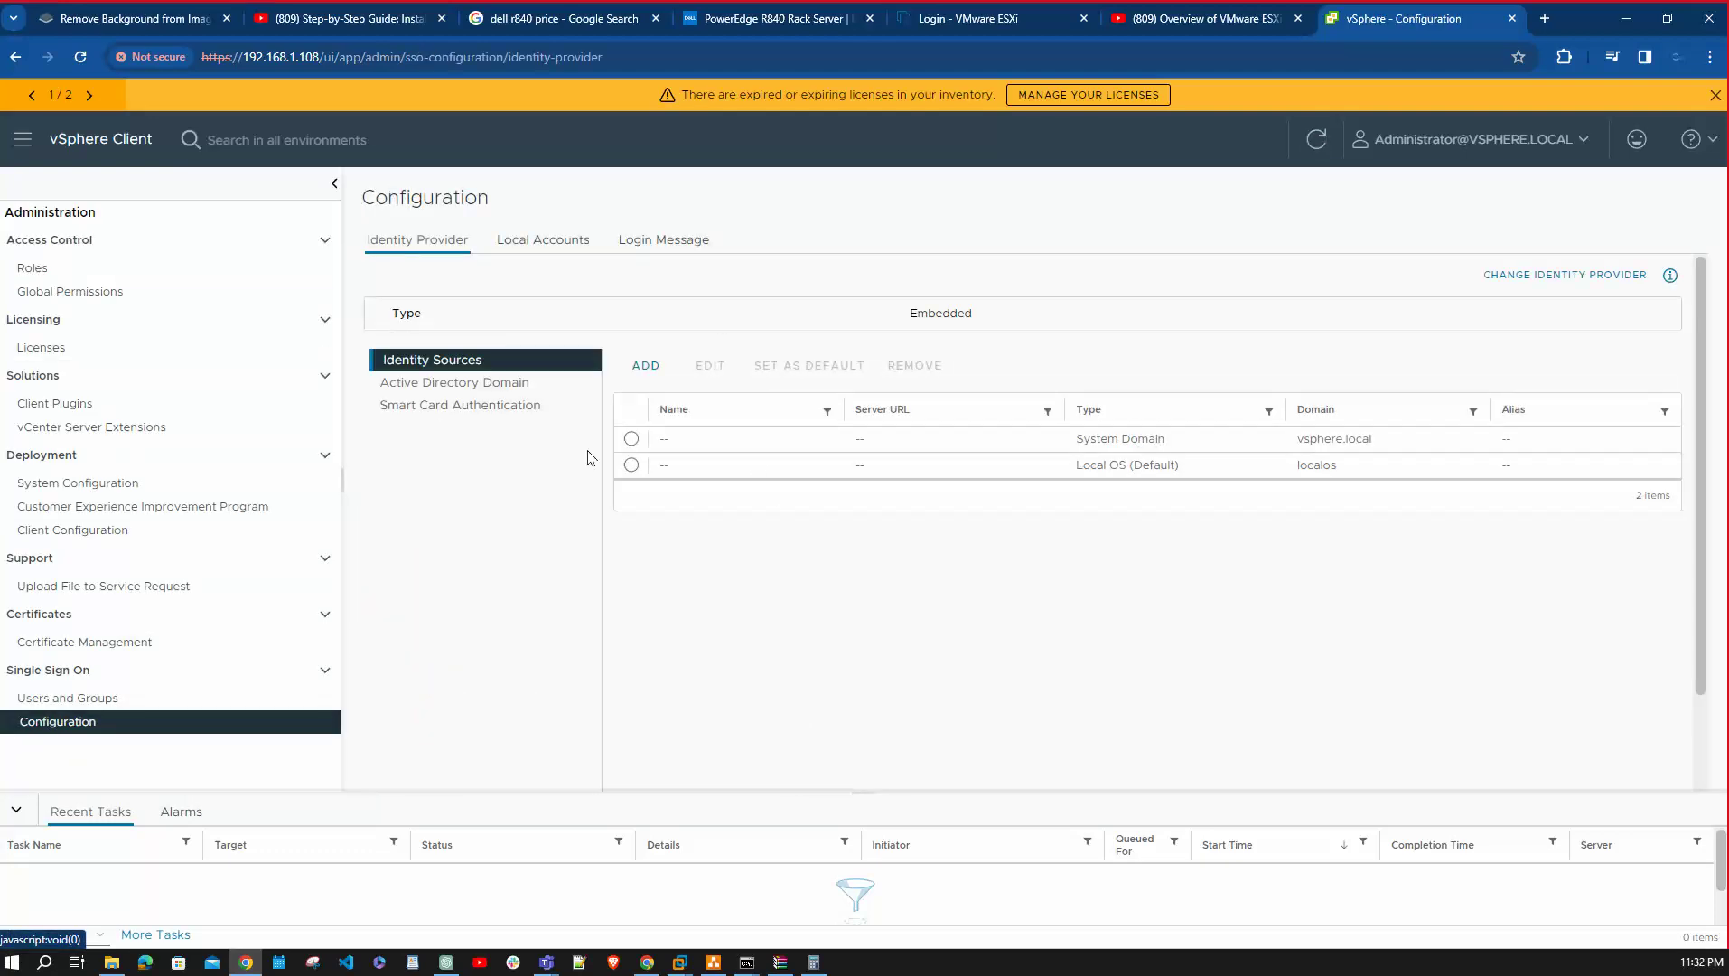
click(456, 382)
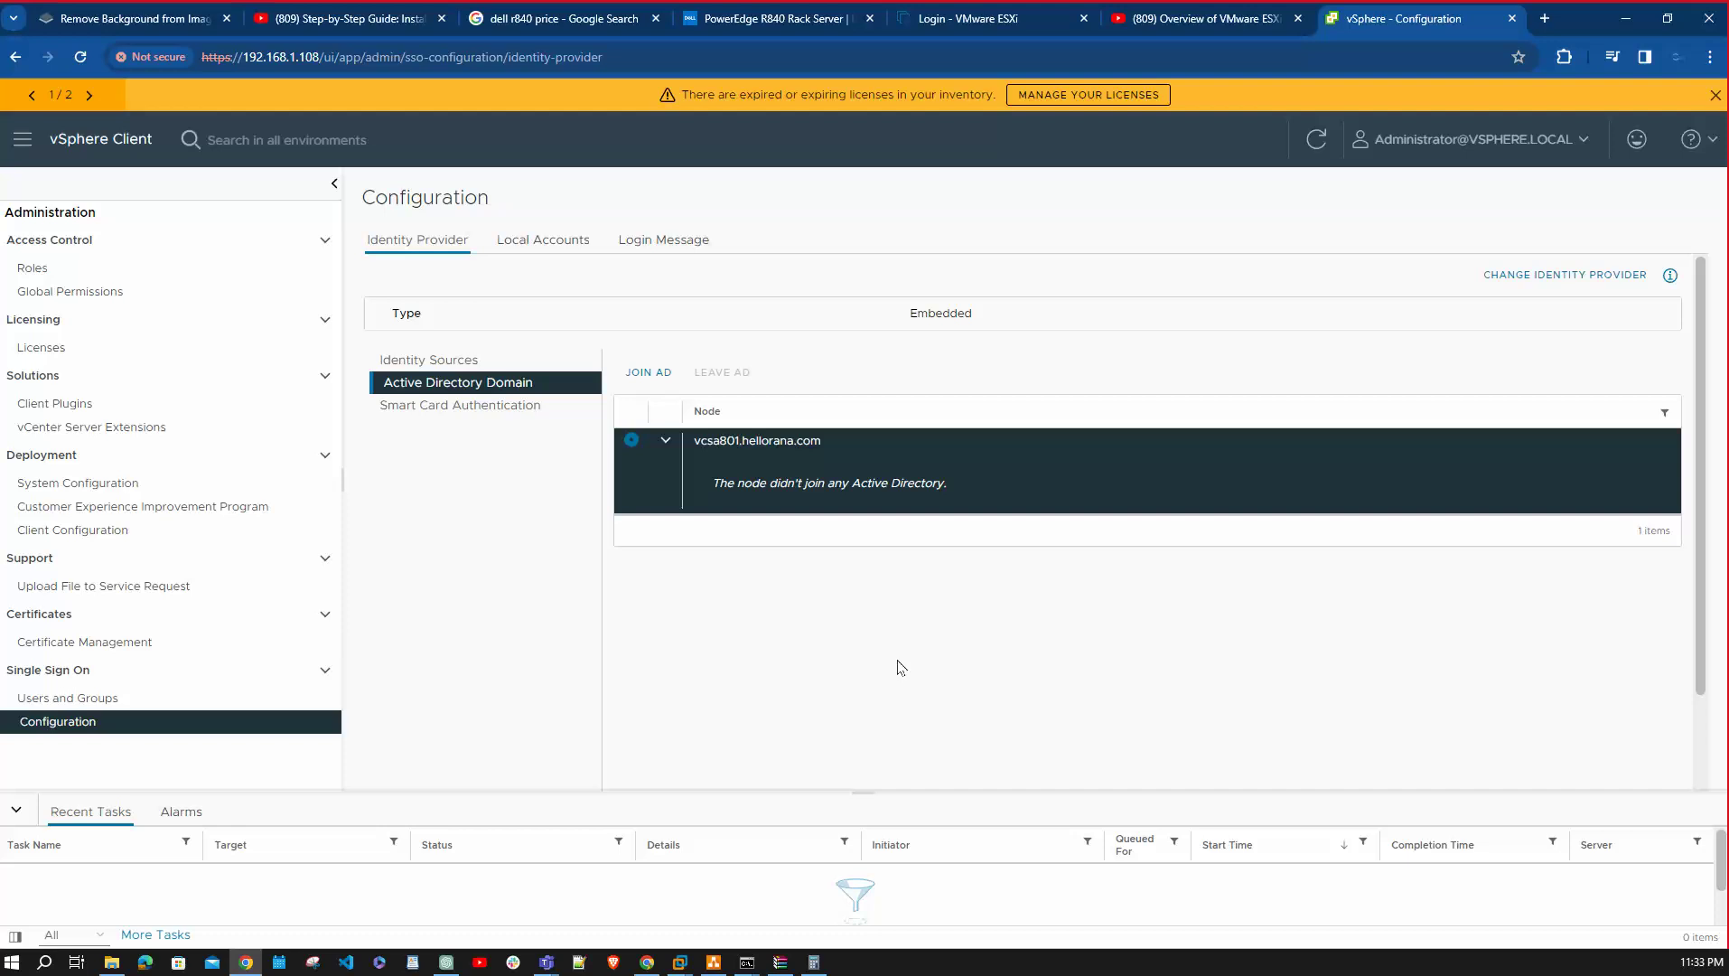
View the vsphere.local local accounts password and lockout policies, then return to the inventory.
click(565, 244)
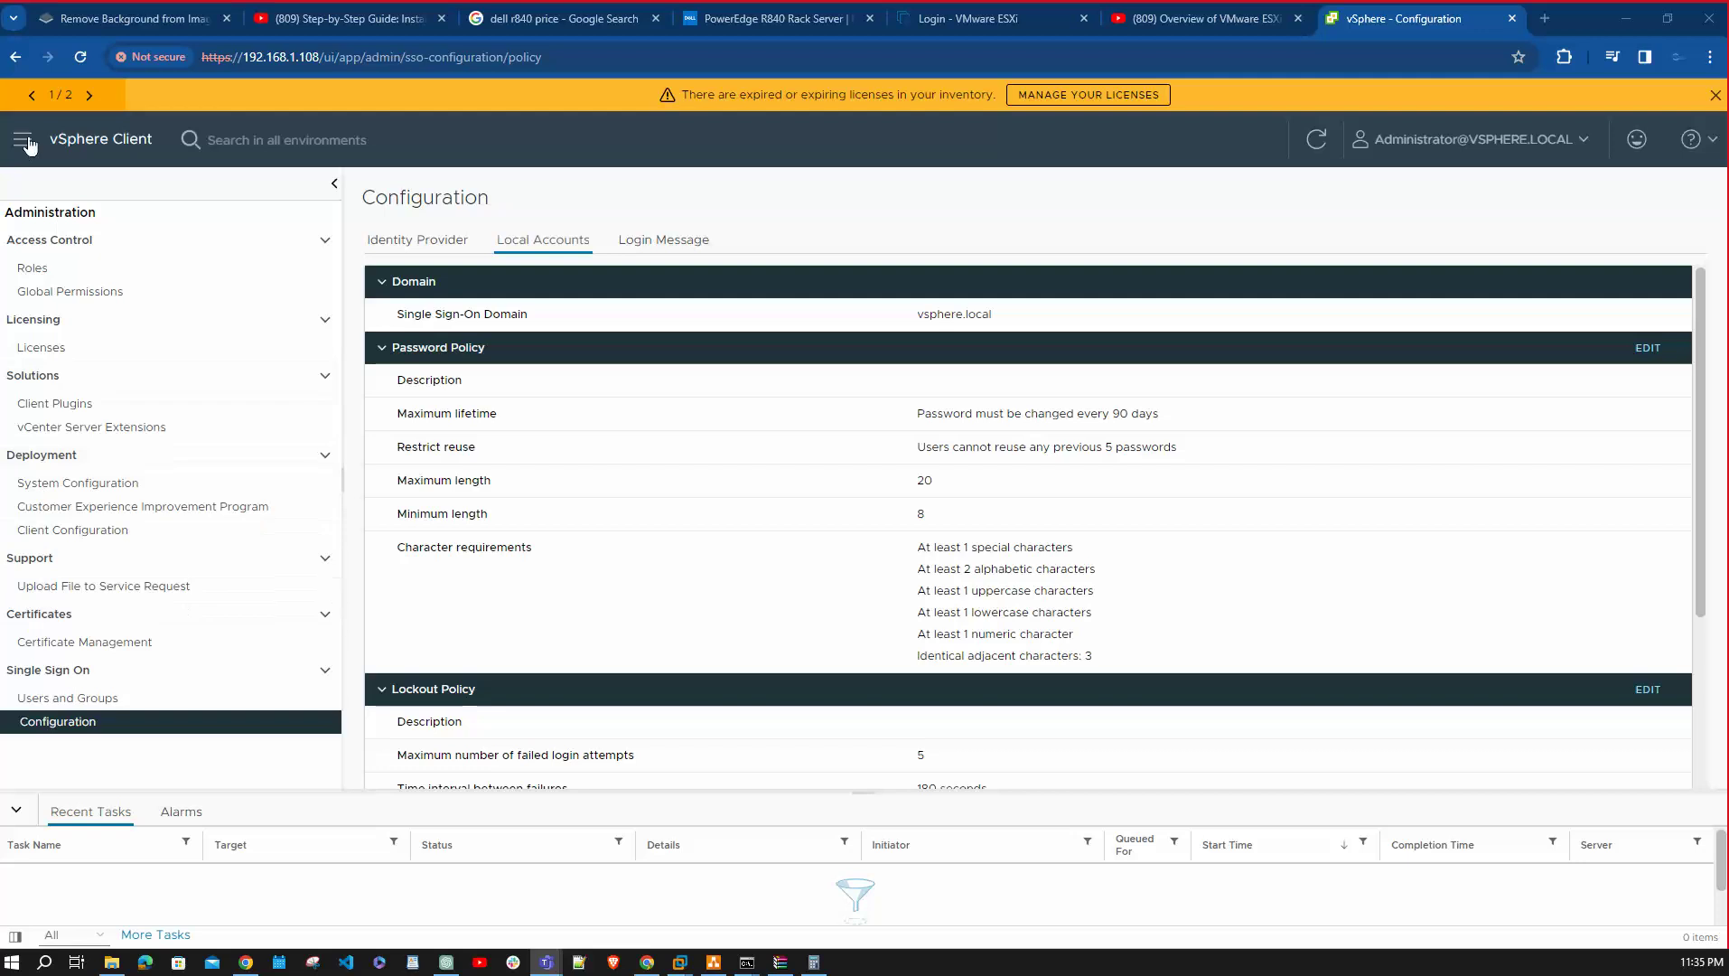
click(22, 141)
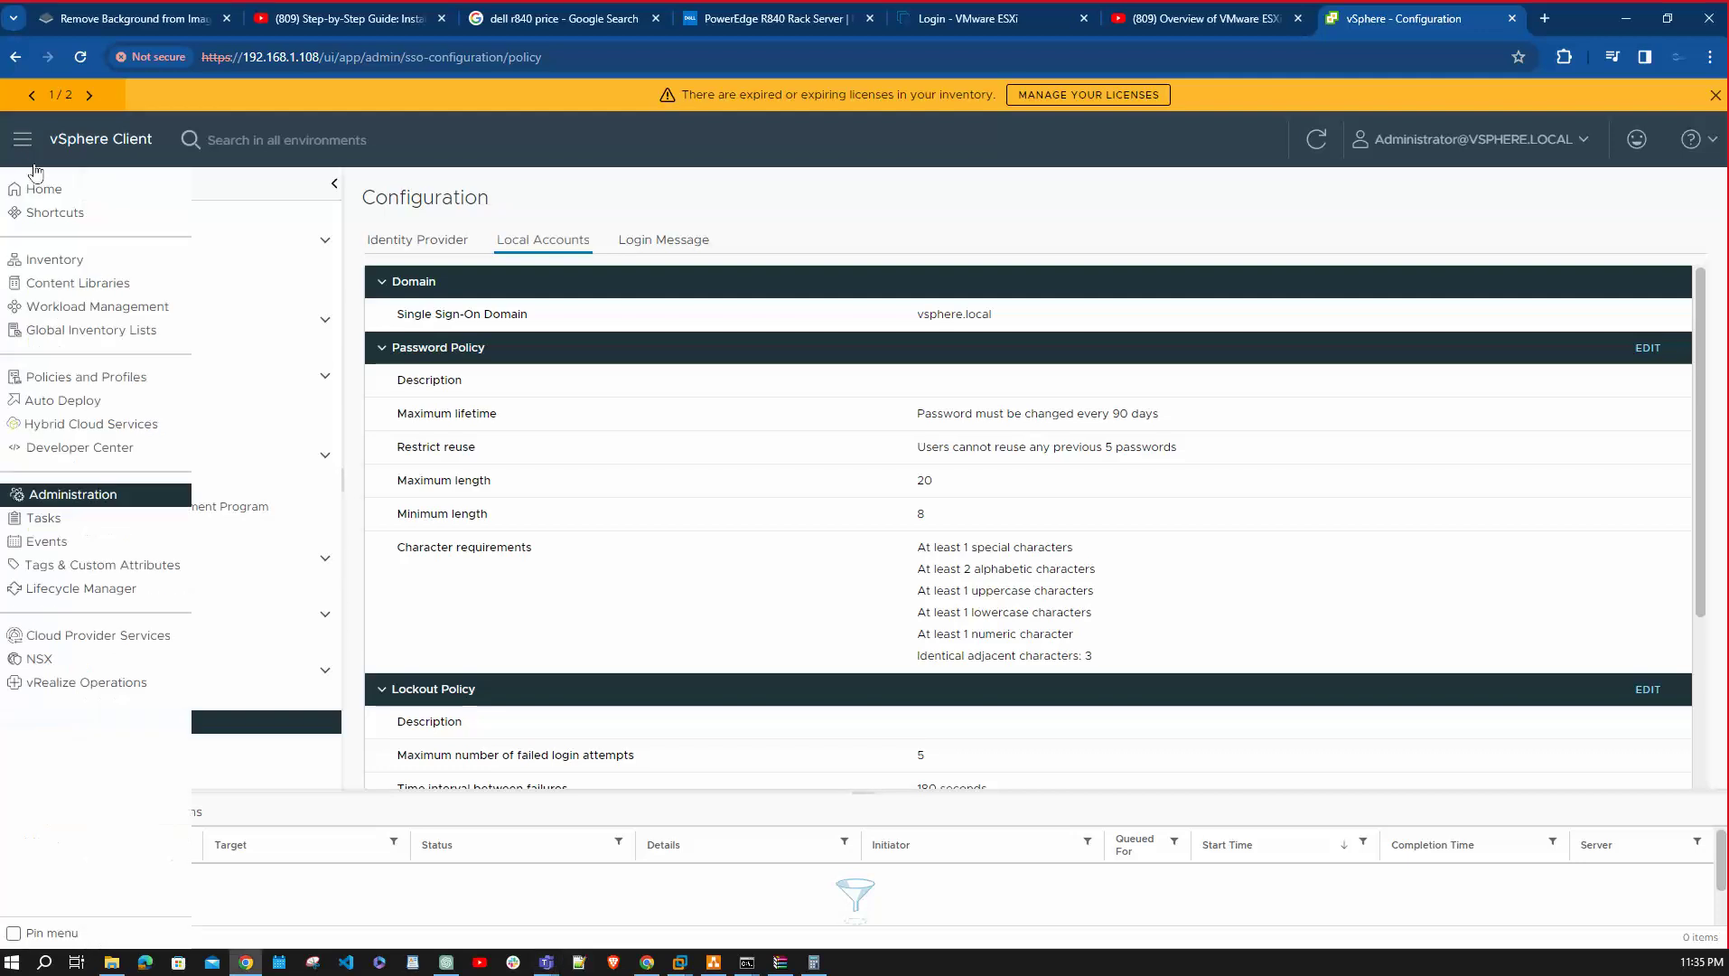
click(71, 263)
Select vcsa801.hellorana.com, then go to the Home dashboard from the main menu.
click(127, 237)
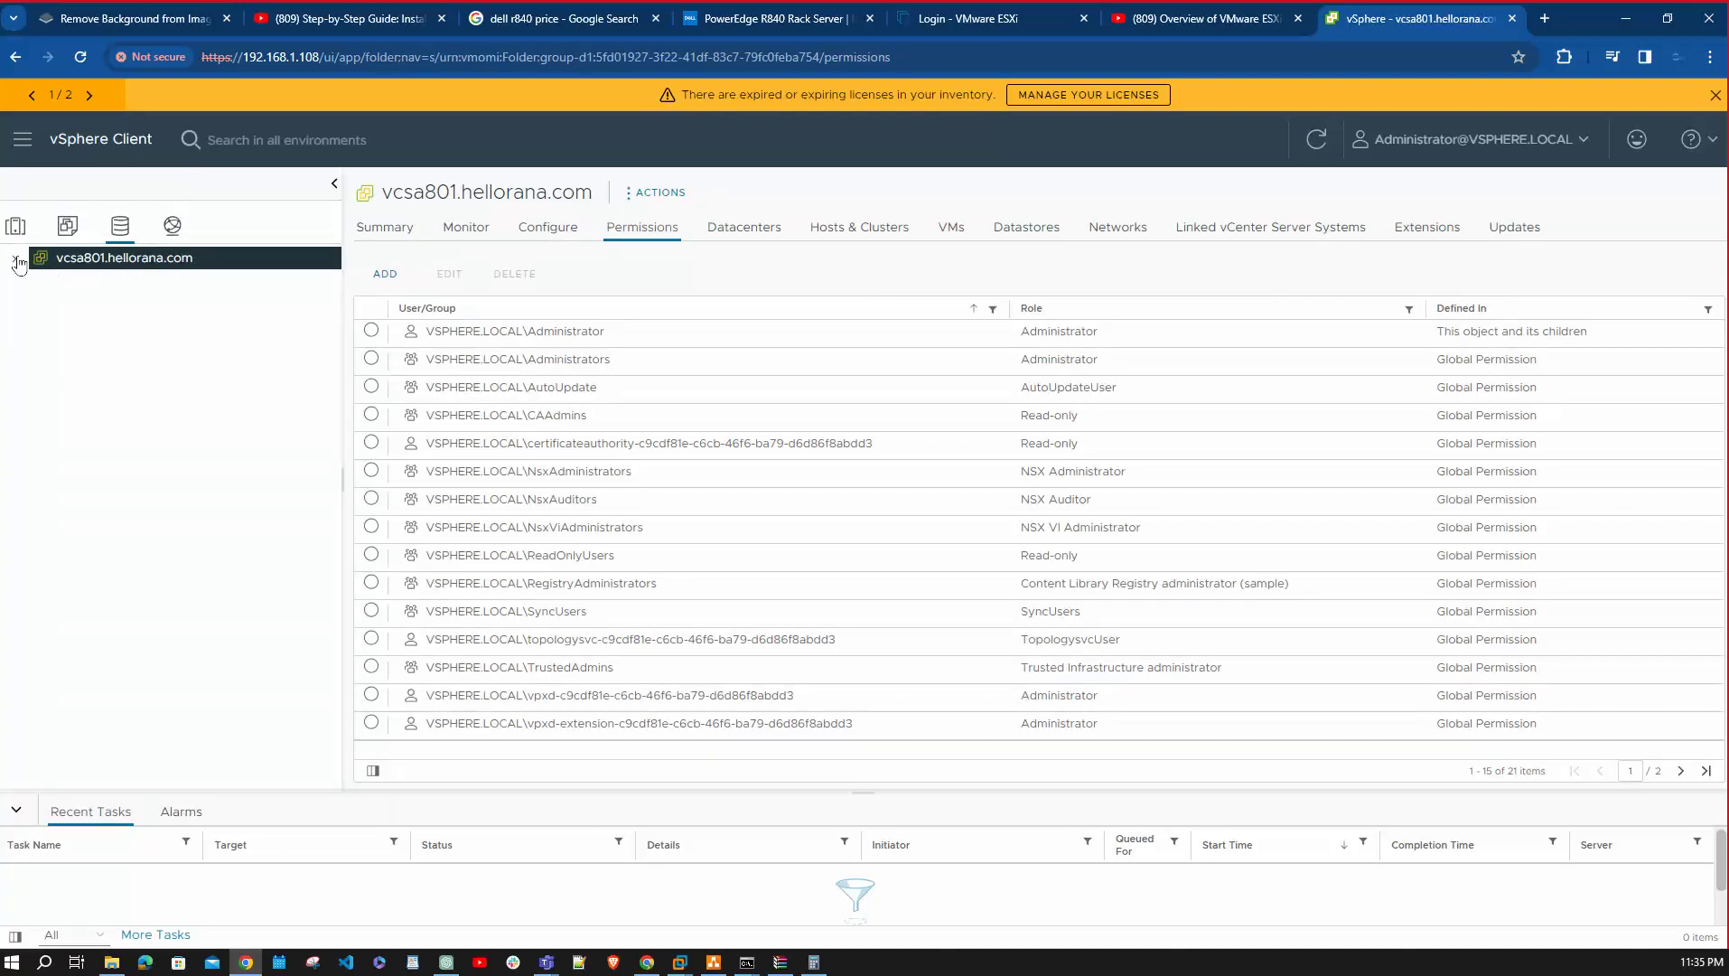
click(22, 138)
click(36, 181)
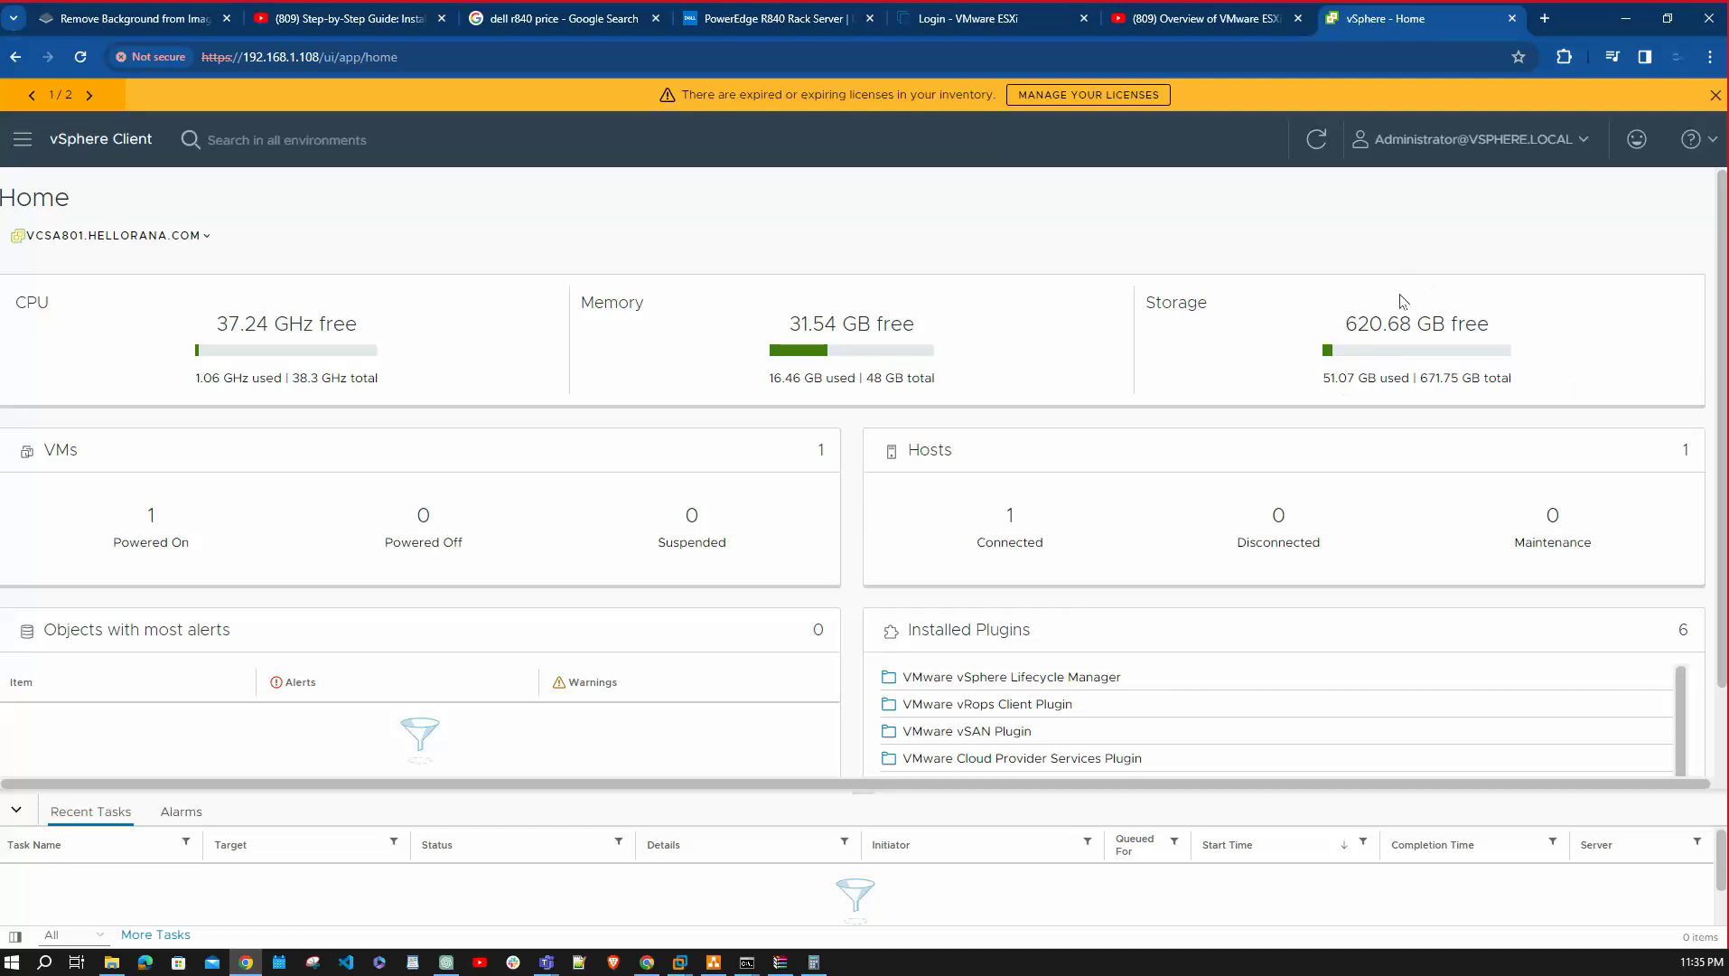
In the single-ESXi diagram, drag the storage cylinder up beside the 192.168.1.101 server.
click(714, 962)
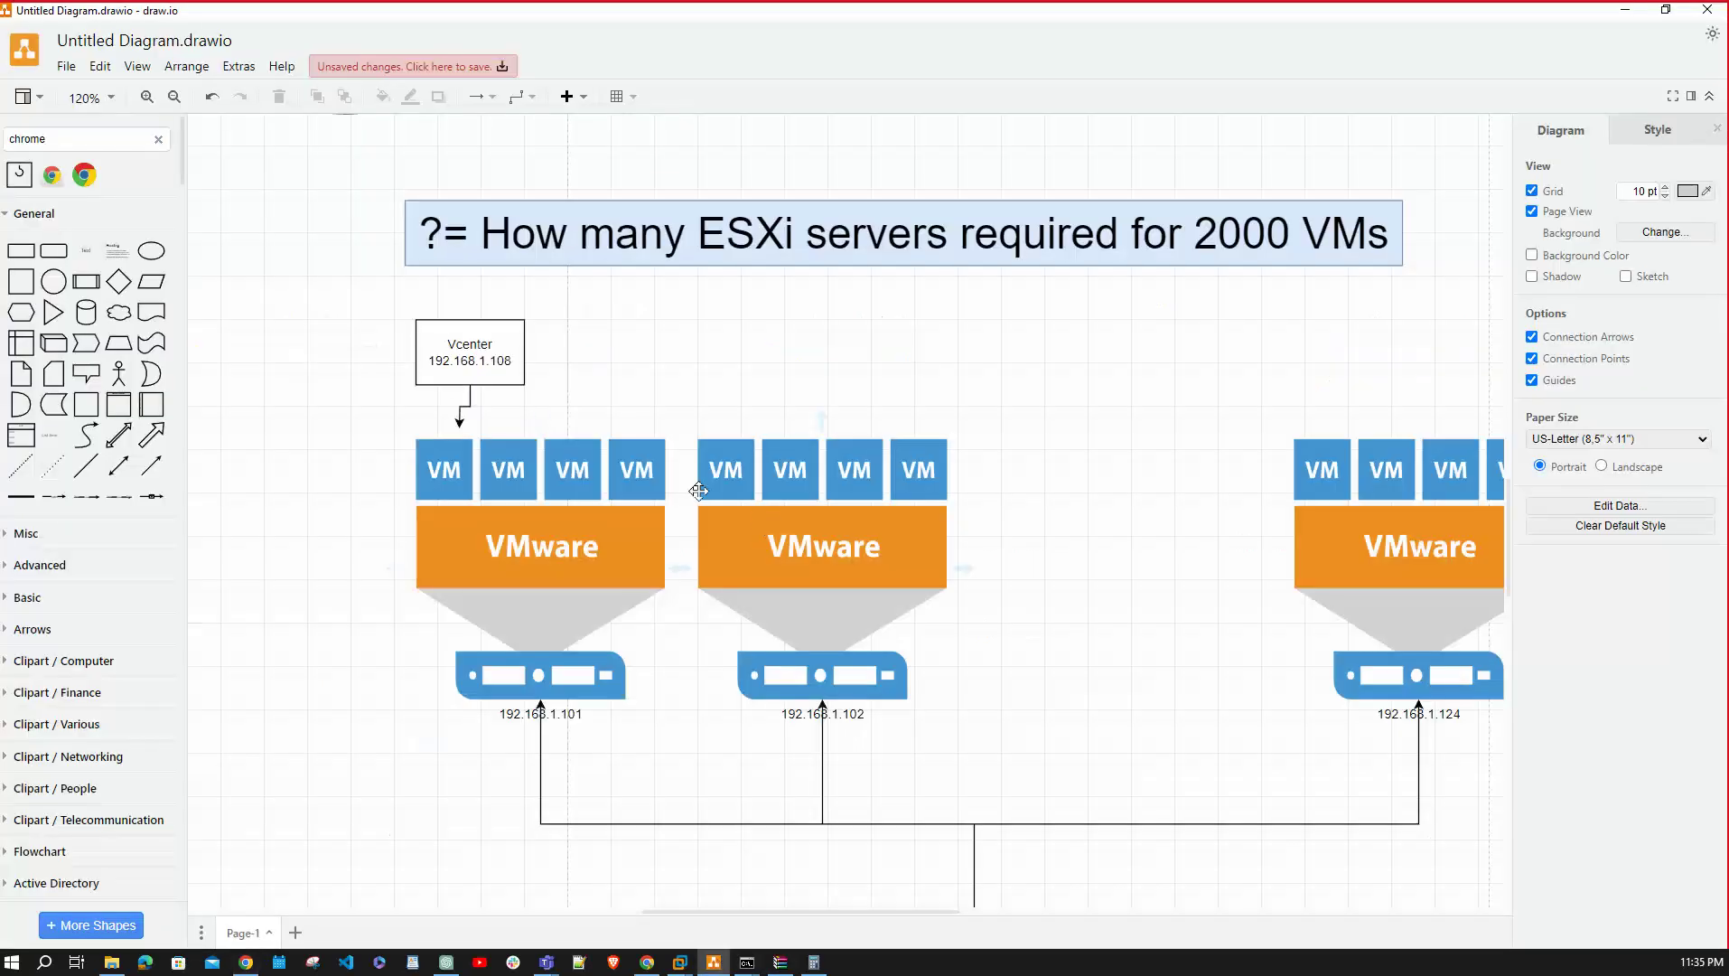
scroll(581, 480, up, 1)
scroll(580, 480, up, 12)
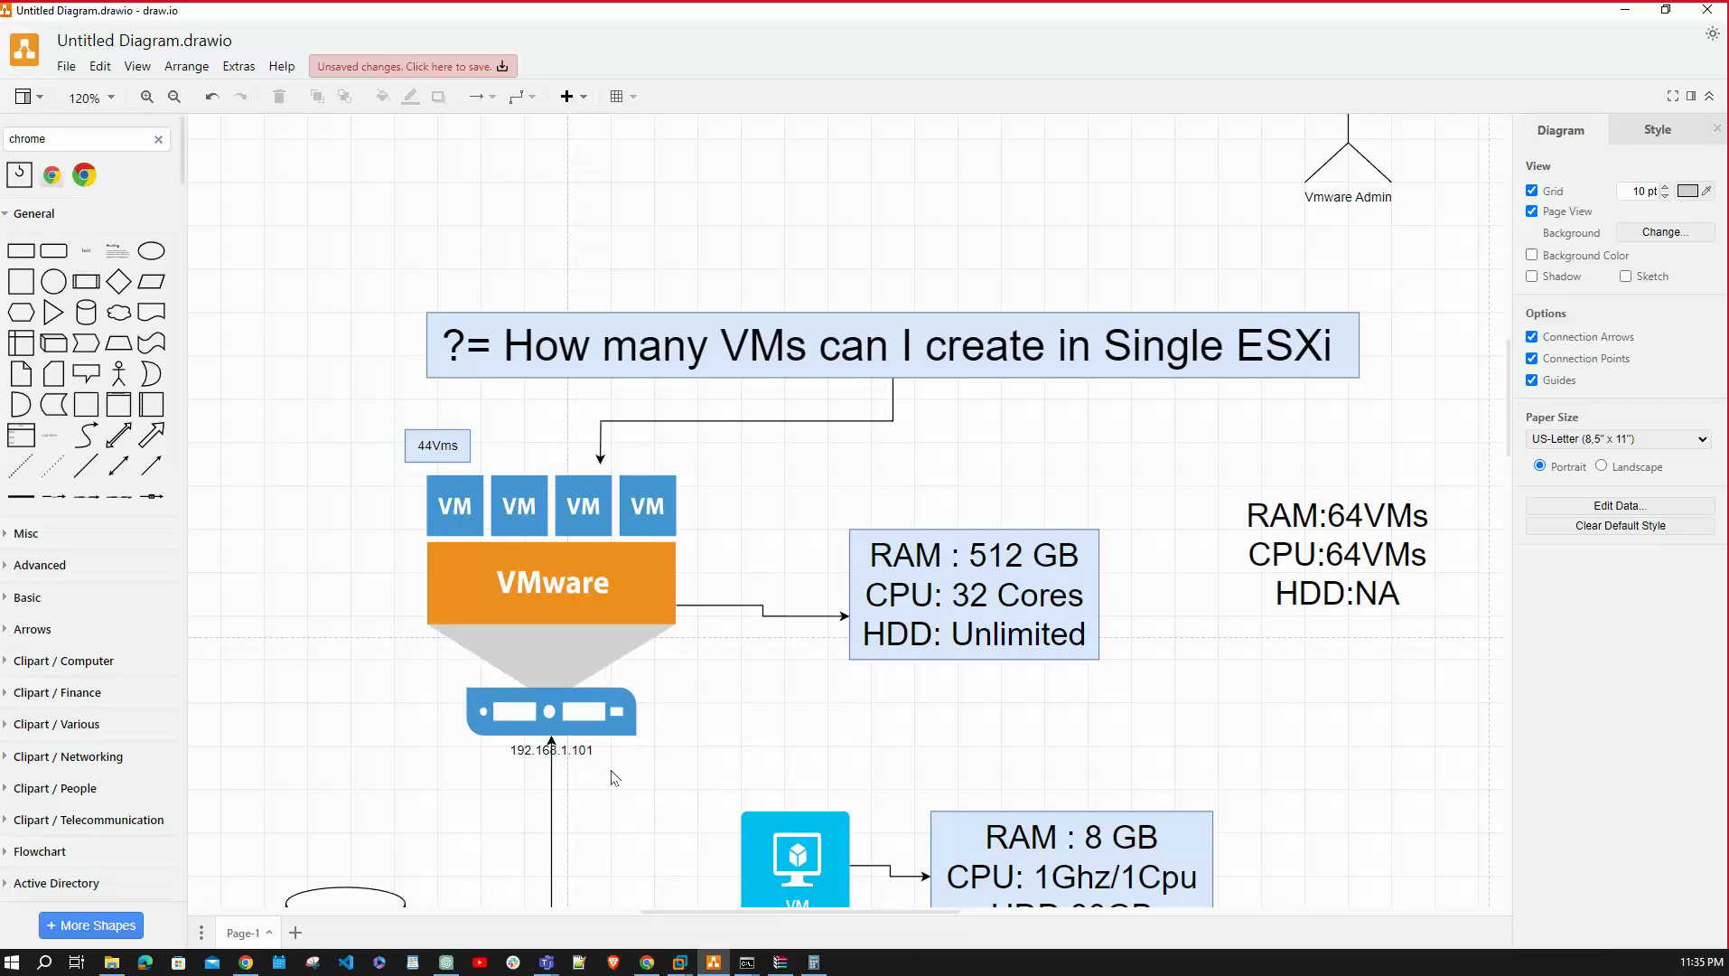
scroll(616, 777, down, 5)
scroll(579, 492, up, 3)
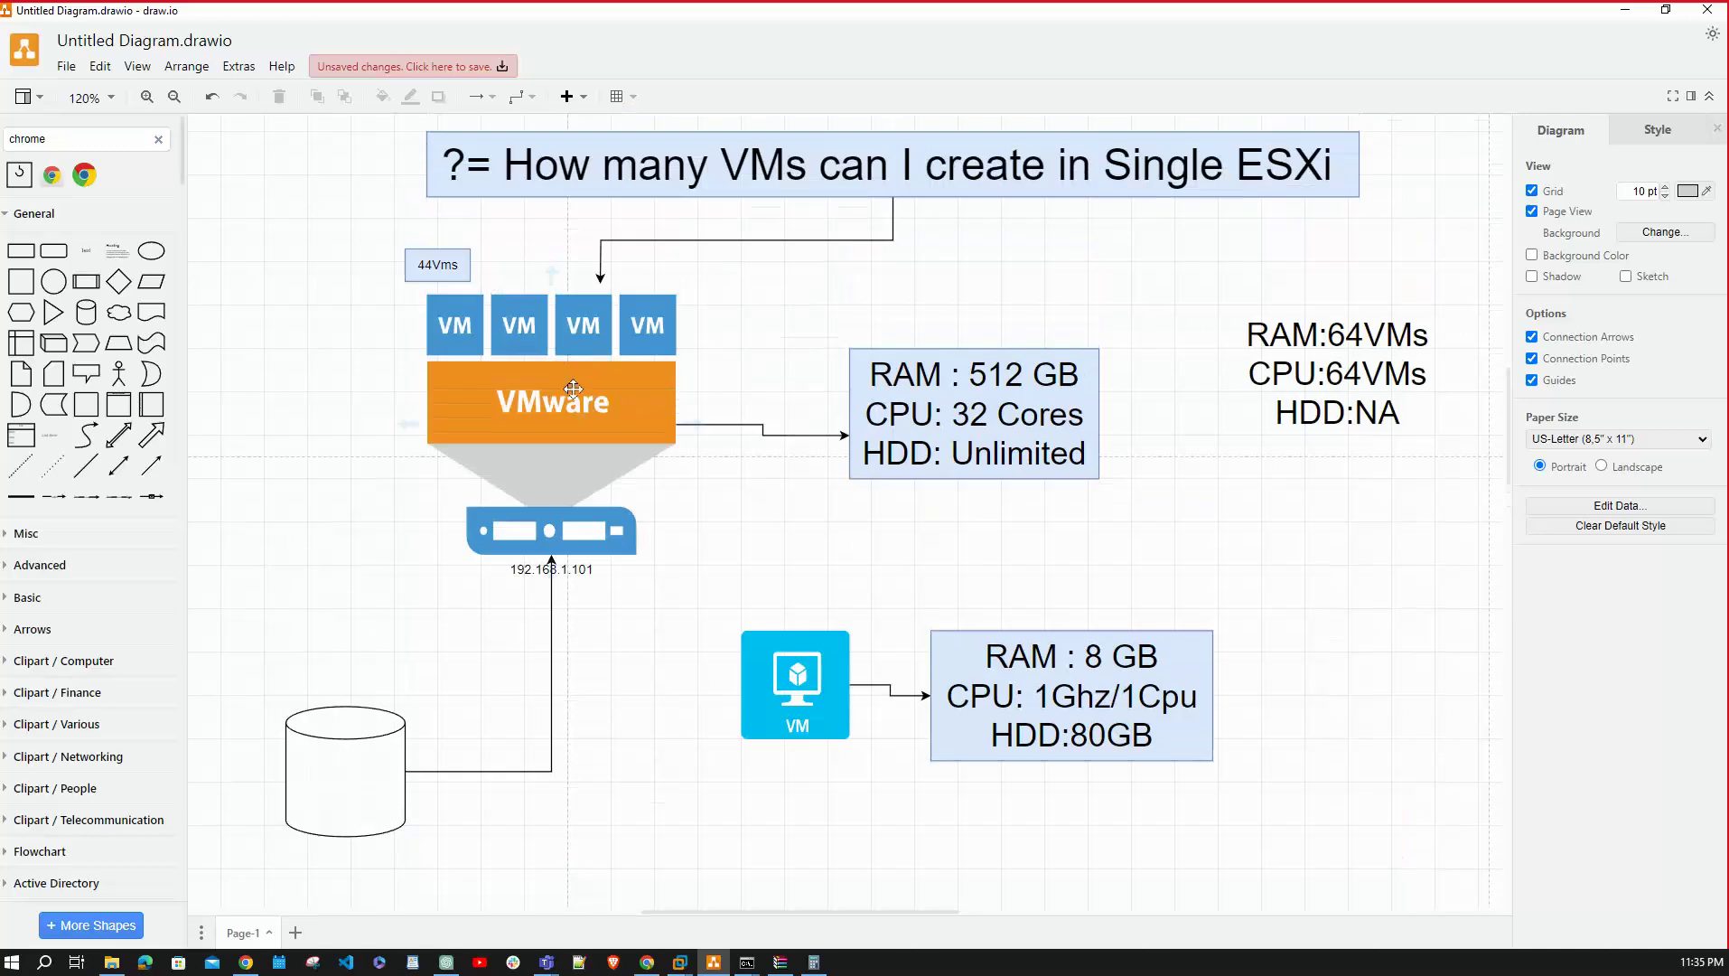
drag(376, 717, 449, 587)
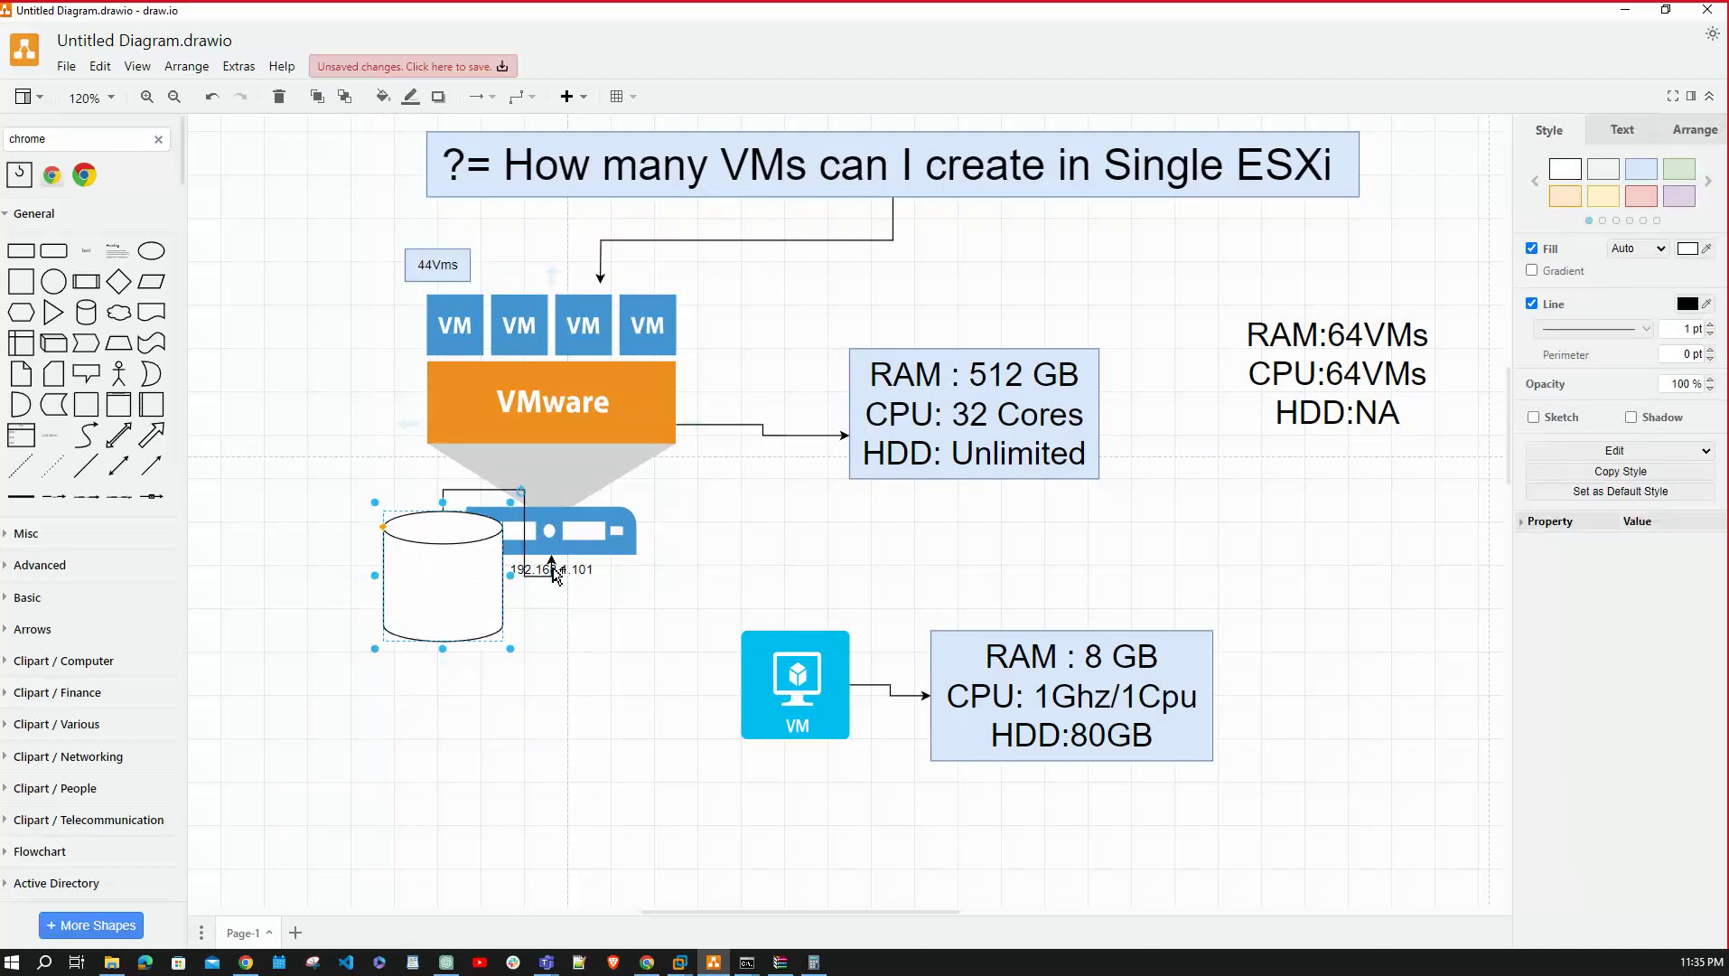
Minimize draw.io to bring the vSphere Home dashboard back into view.
click(1634, 11)
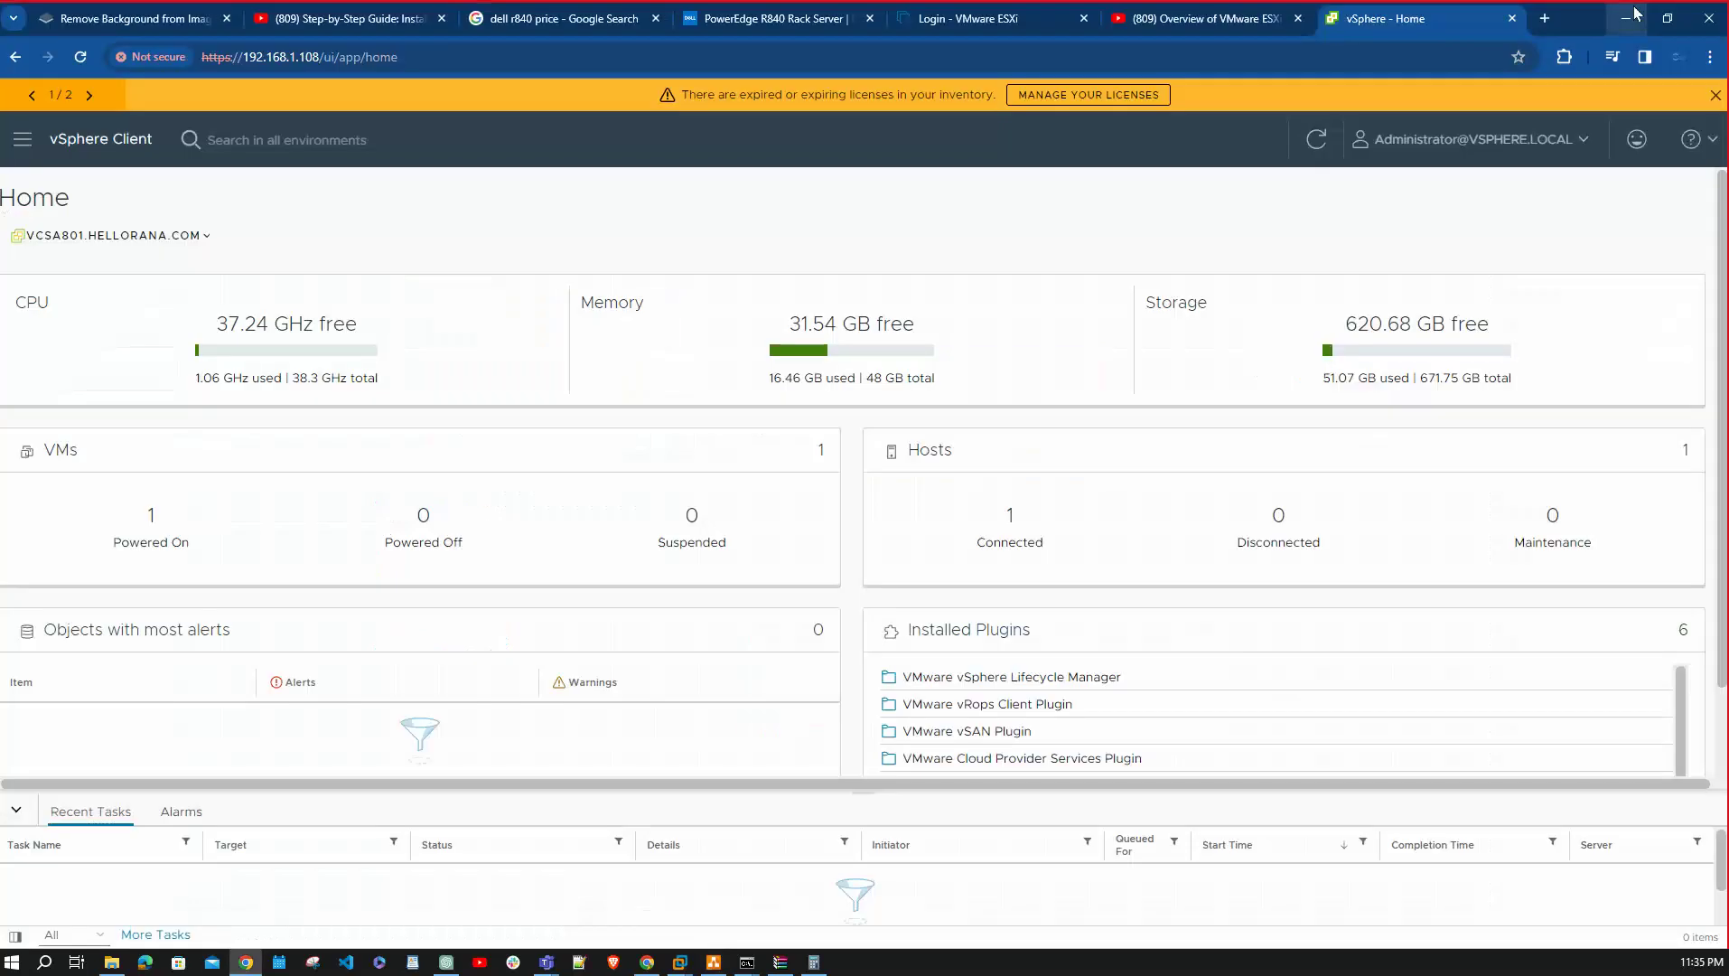